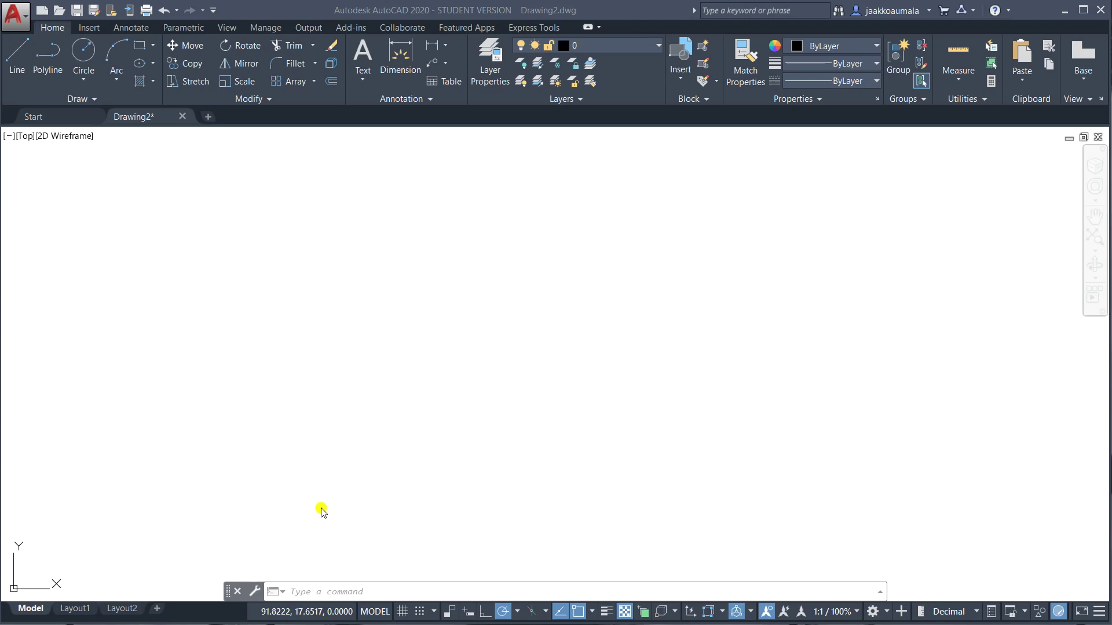
- Close Drawing2 without saving and start a new drawing from the acadiso.dwt template
click(182, 117)
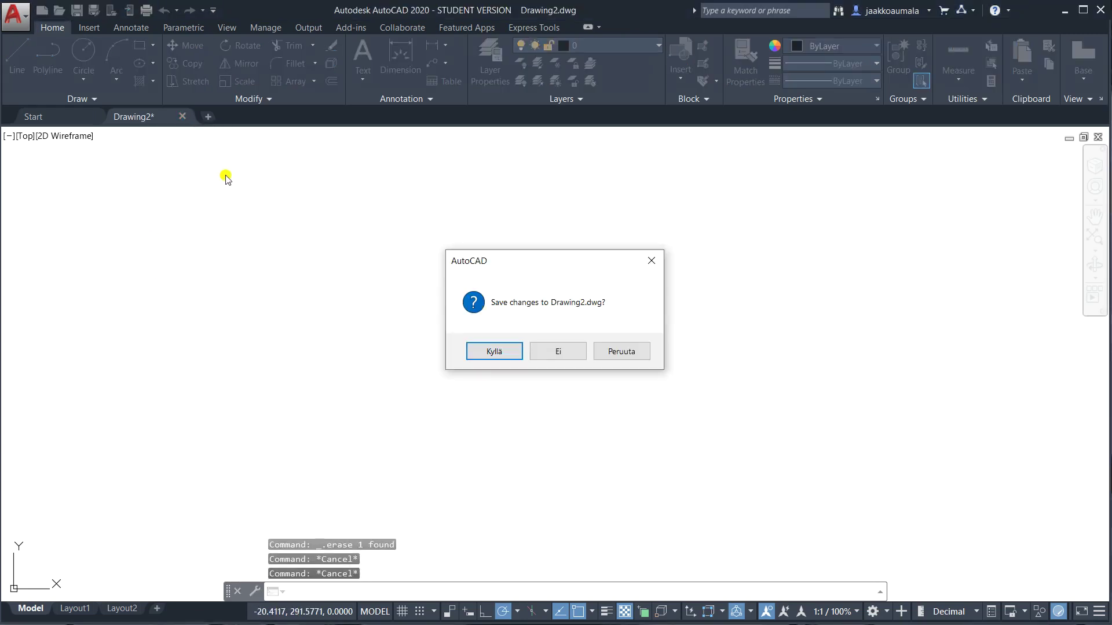
click(541, 350)
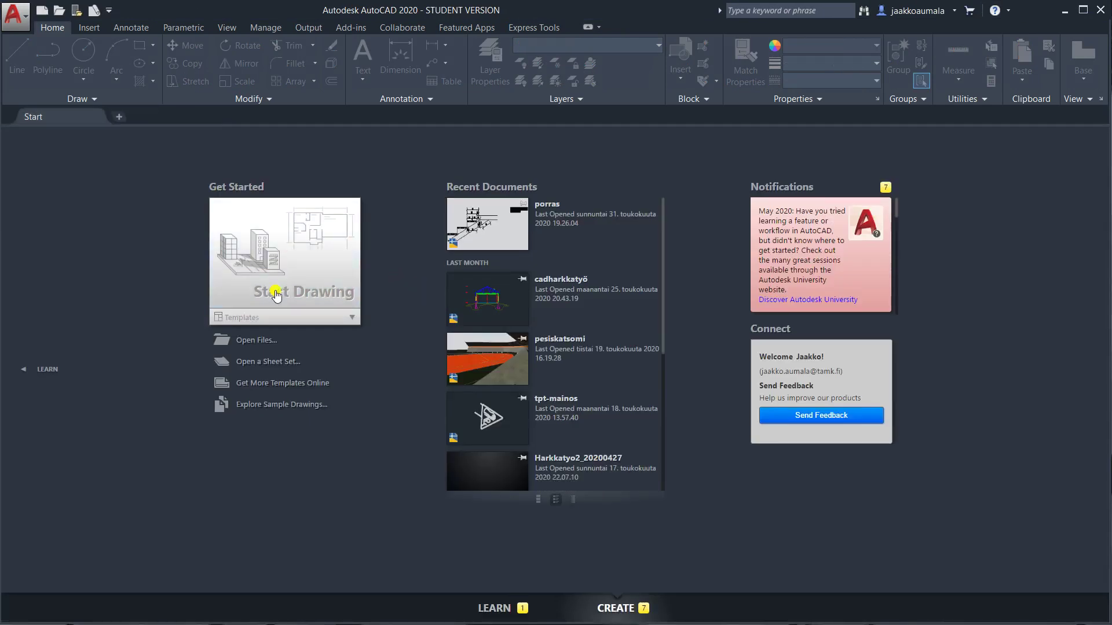
click(350, 317)
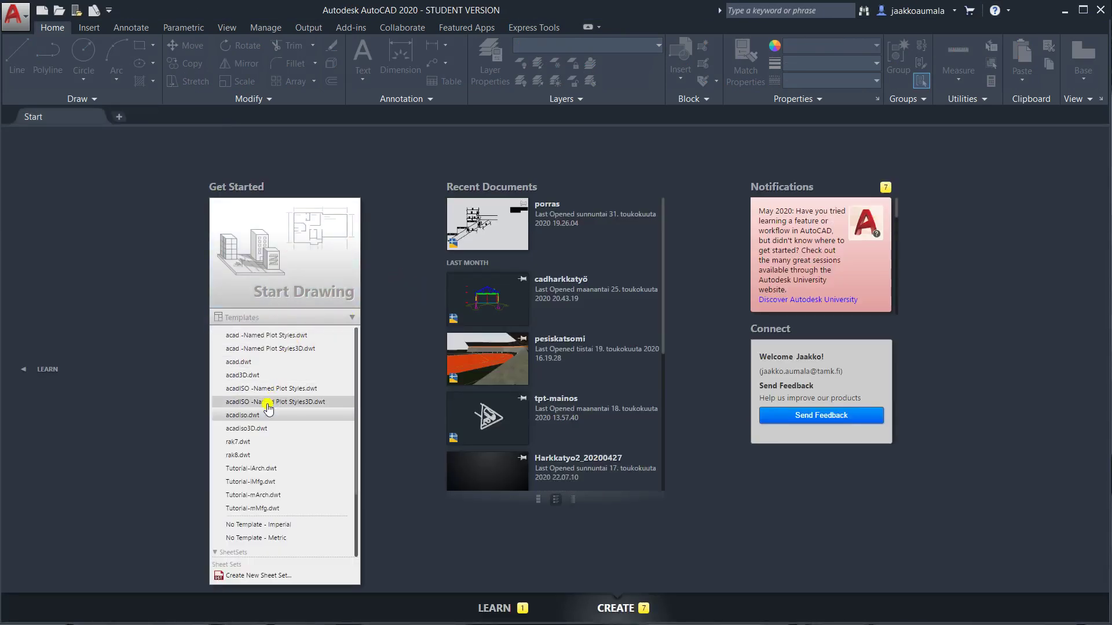
click(251, 417)
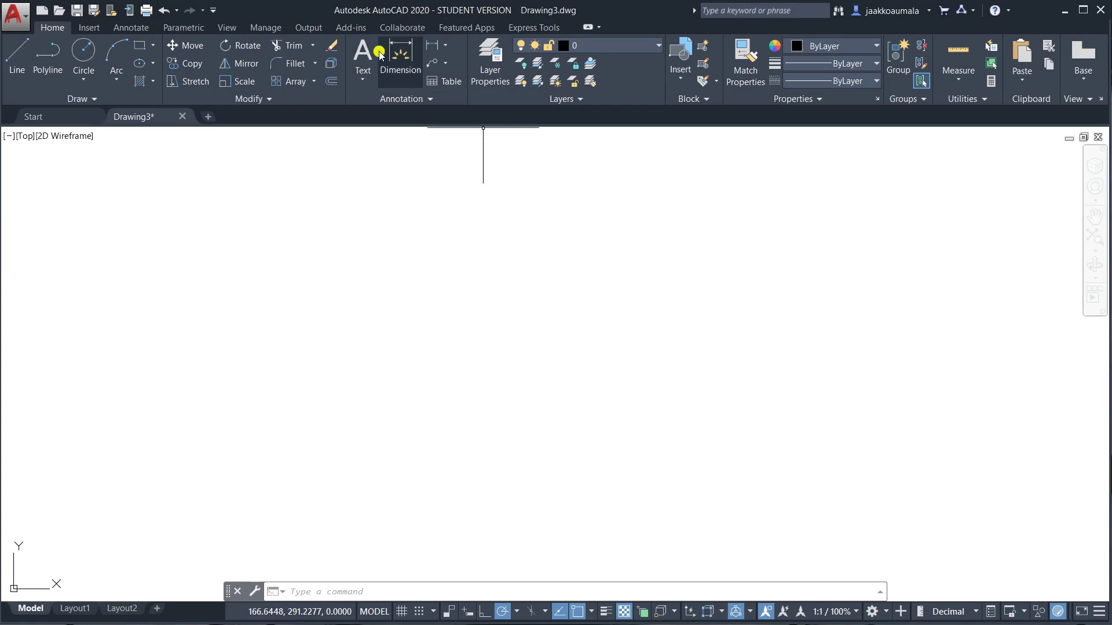
- Draw a horizontal linear dimension reading 54,54 in the ISO-25 dimension style
click(136, 32)
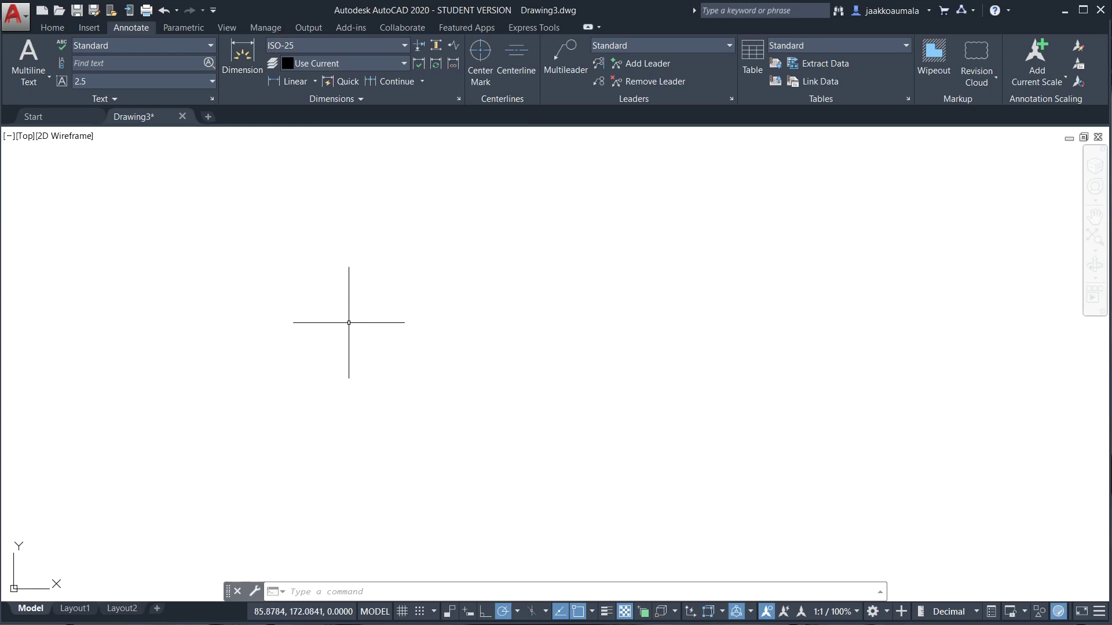
click(272, 89)
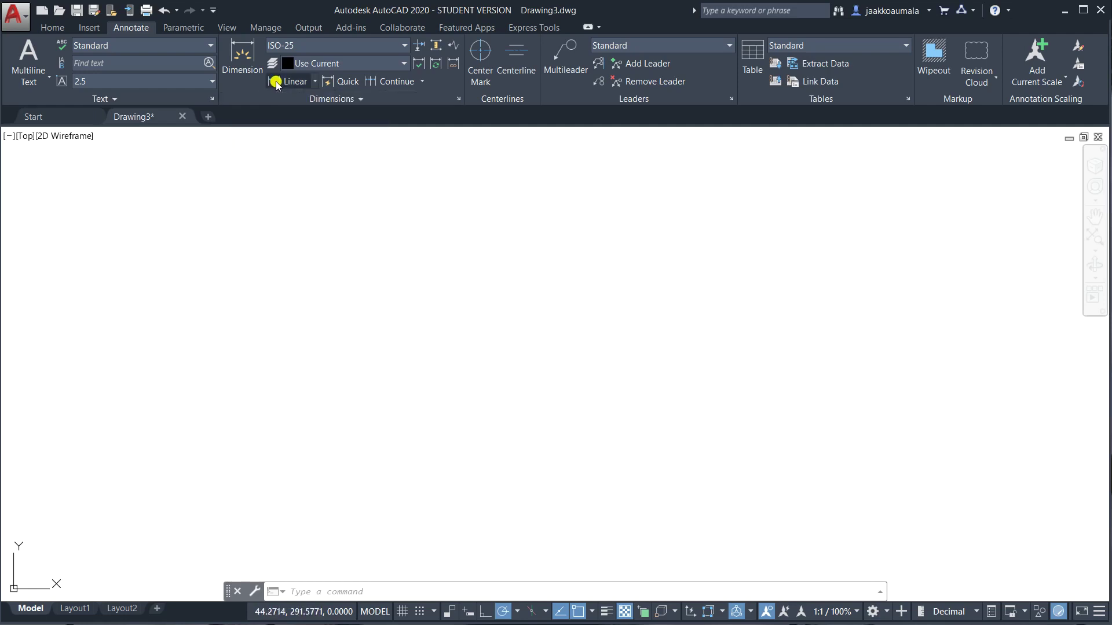
click(134, 328)
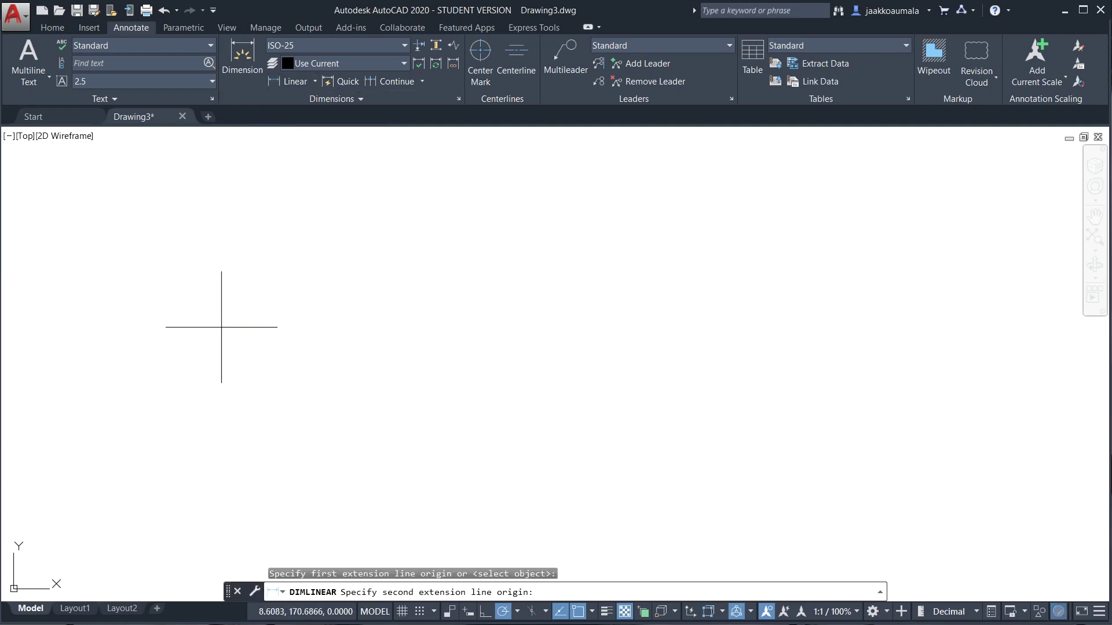
click(221, 328)
click(223, 302)
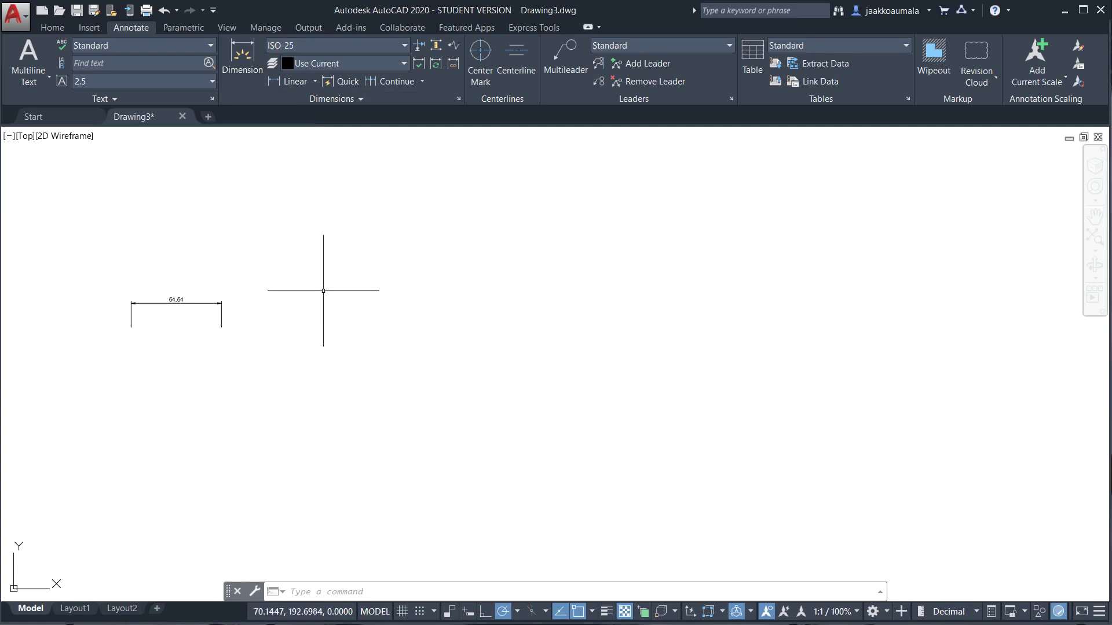
click(403, 48)
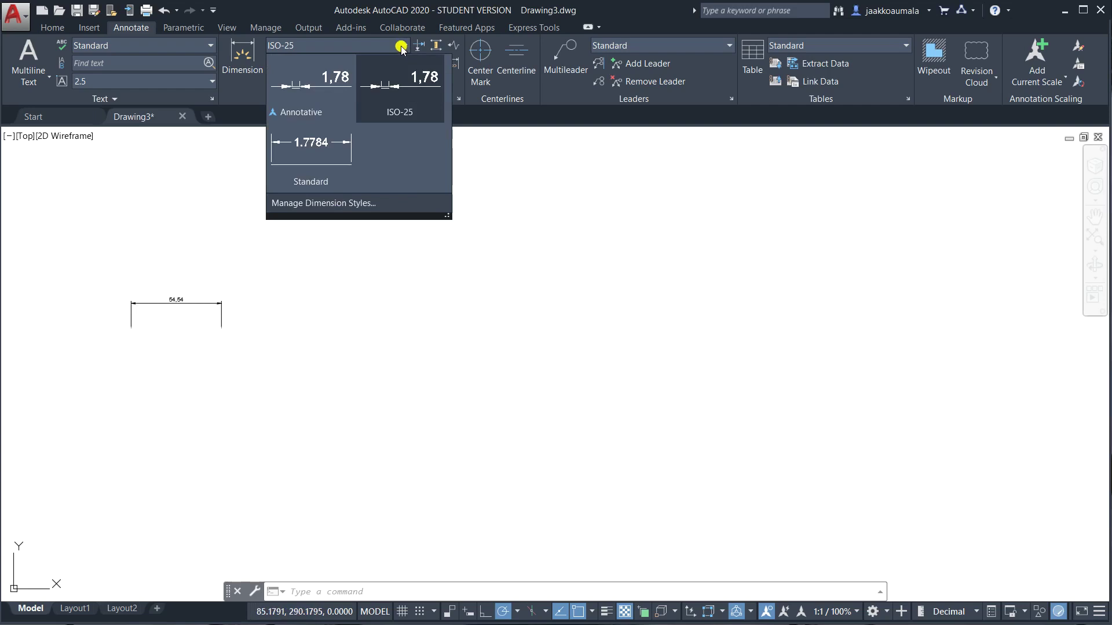
- Make Standard the current dimension style and place a test linear dimension reading 43.7048
click(308, 154)
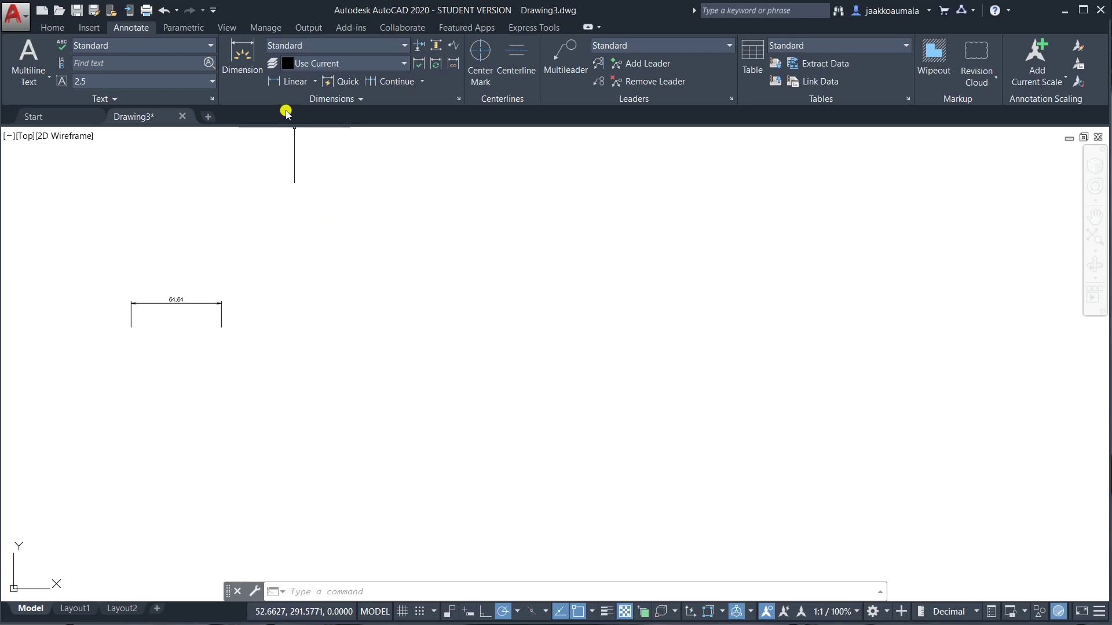
click(288, 82)
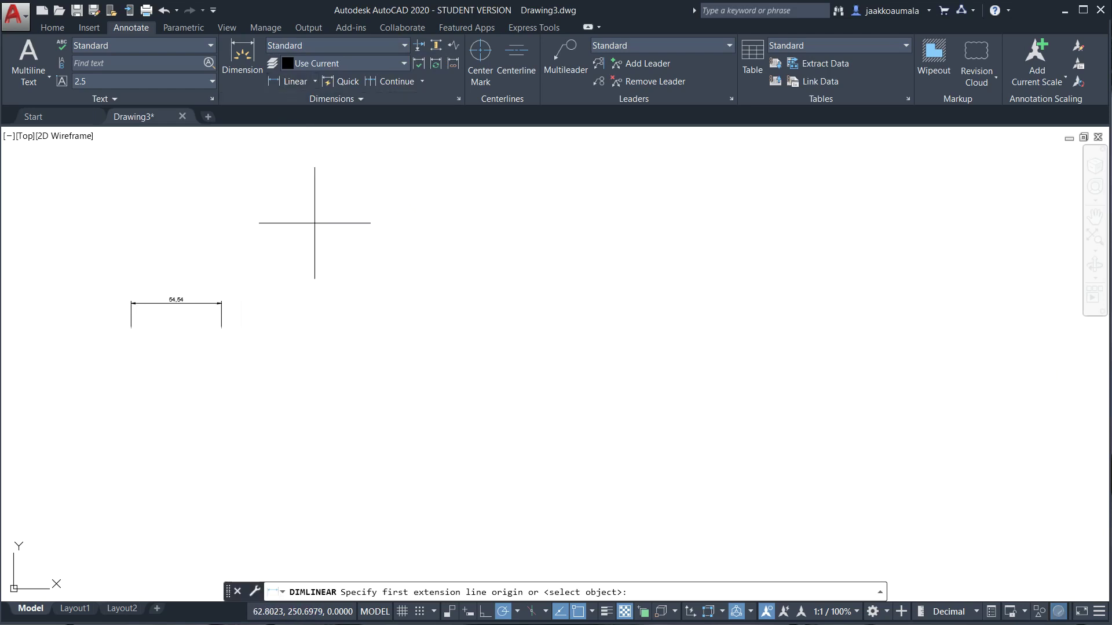
click(311, 319)
click(380, 320)
click(380, 291)
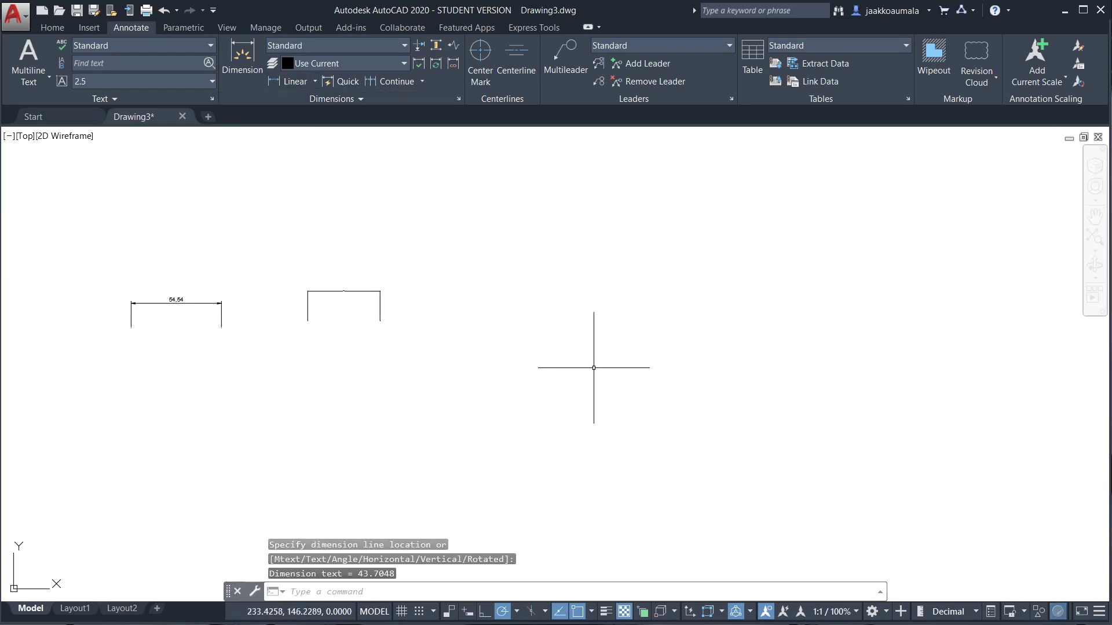
- Zoom in to inspect the Standard-style test dimension, then erase it
scroll(305, 248, up, 2)
scroll(347, 284, up, 2)
scroll(408, 316, up, 4)
scroll(409, 316, up, 4)
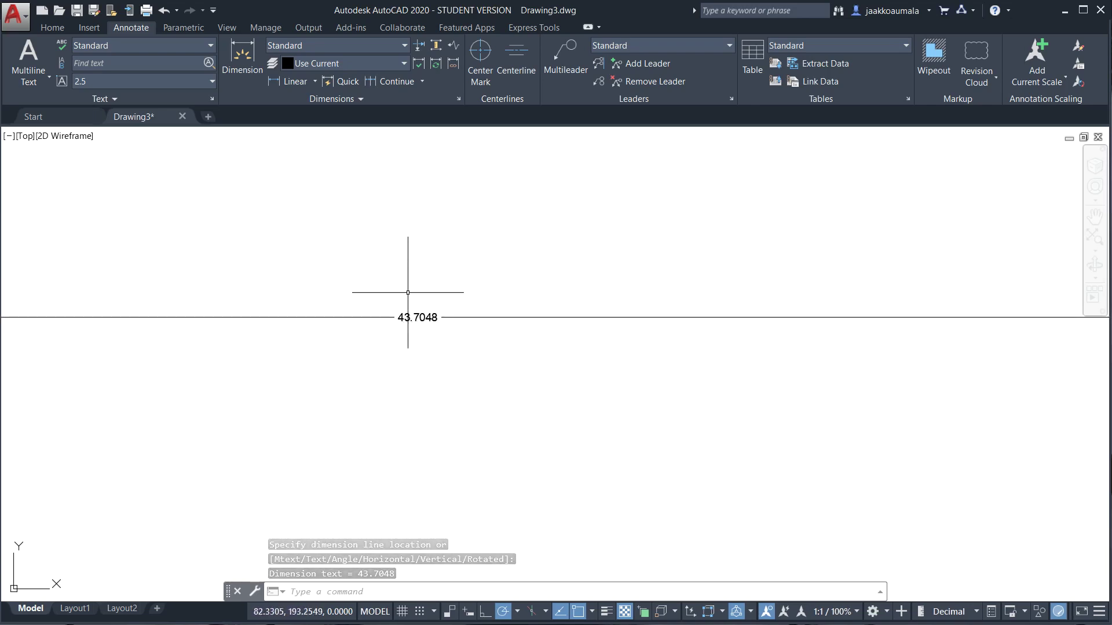
scroll(446, 318, down, 4)
scroll(459, 323, up, 3)
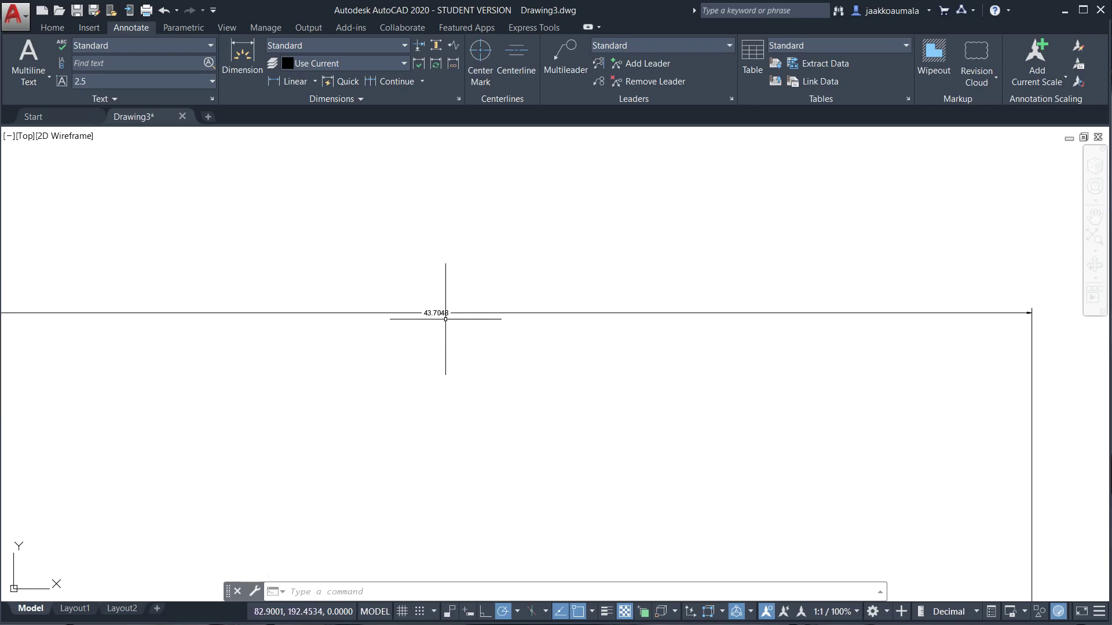
middle_drag(443, 318, 712, 372)
scroll(232, 344, down, 2)
scroll(220, 341, down, 6)
scroll(370, 330, down, 1)
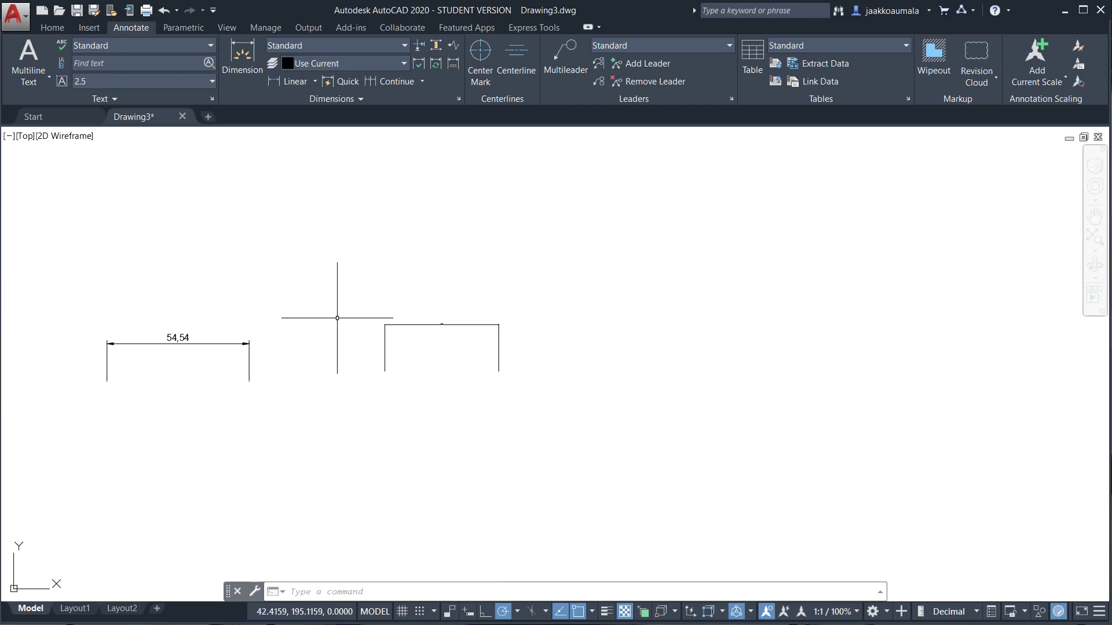
click(386, 323)
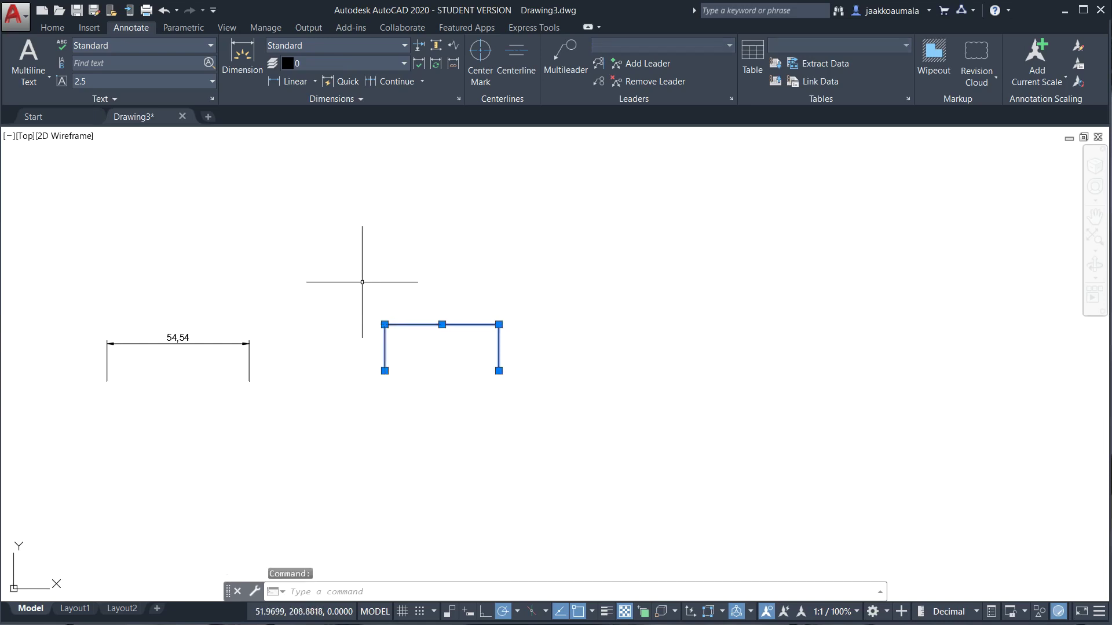
key(Delete)
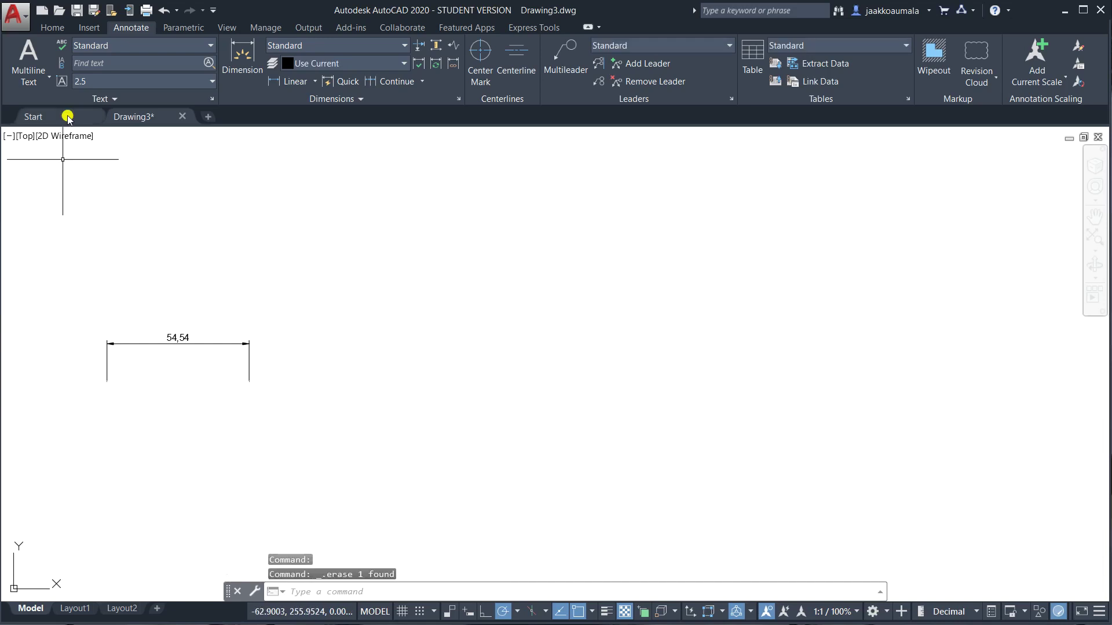
- Make Annotative the current dimension style and start a linear dimension at 1:10 annotation scale
click(410, 49)
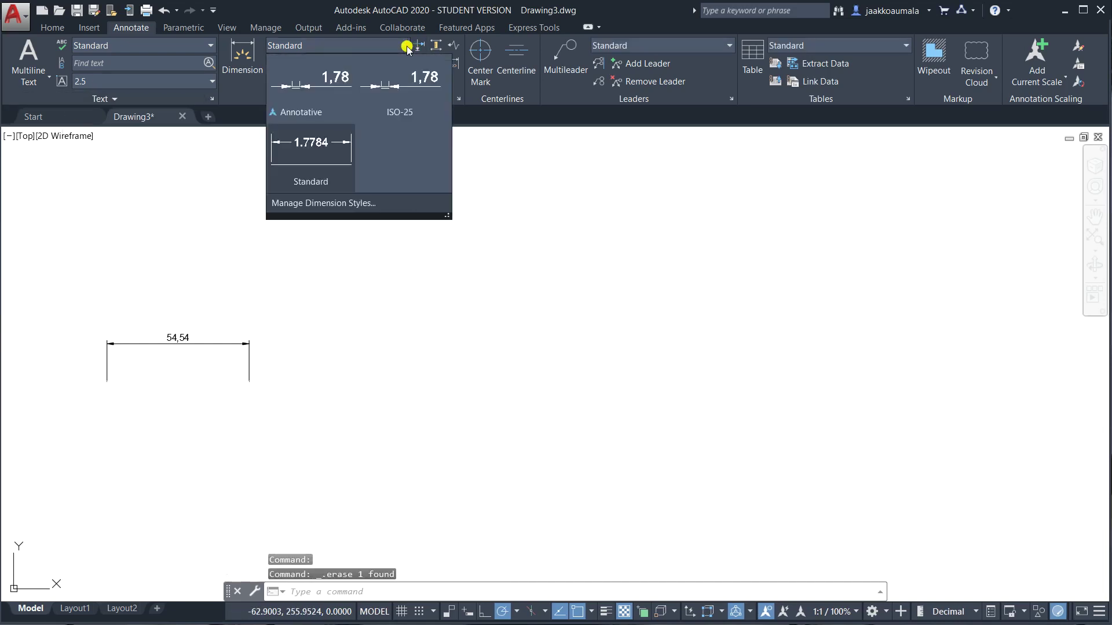
click(293, 96)
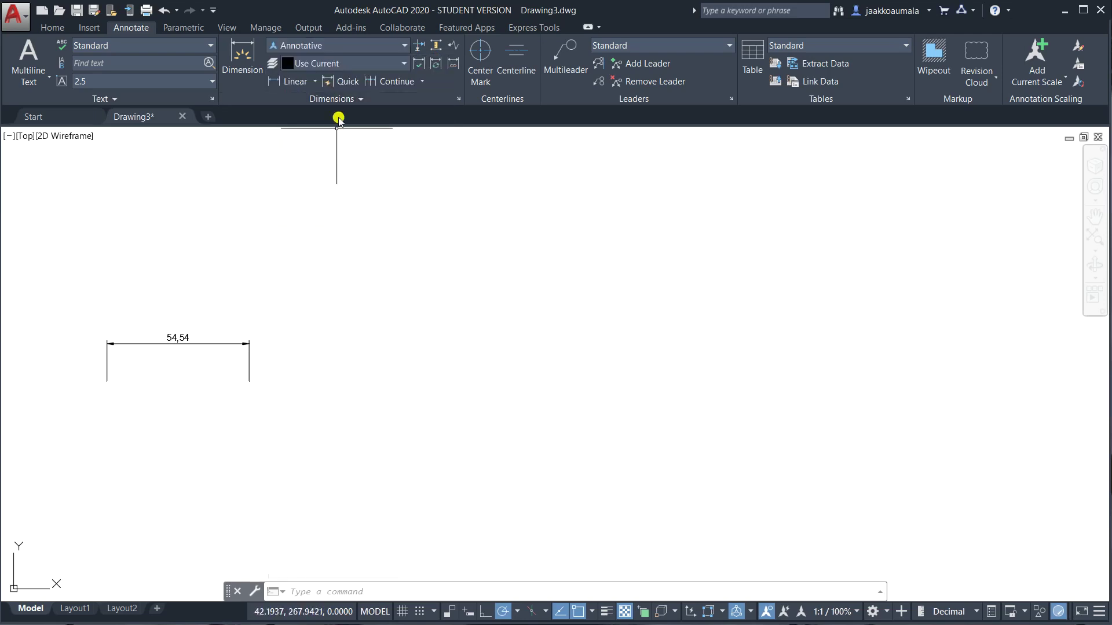
click(284, 86)
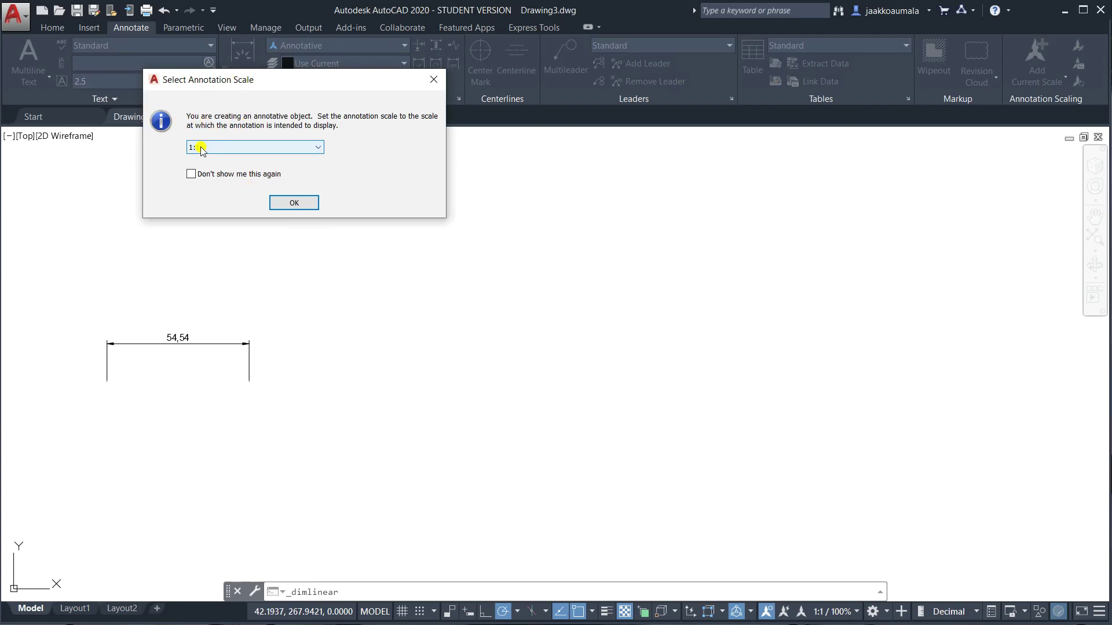
click(322, 147)
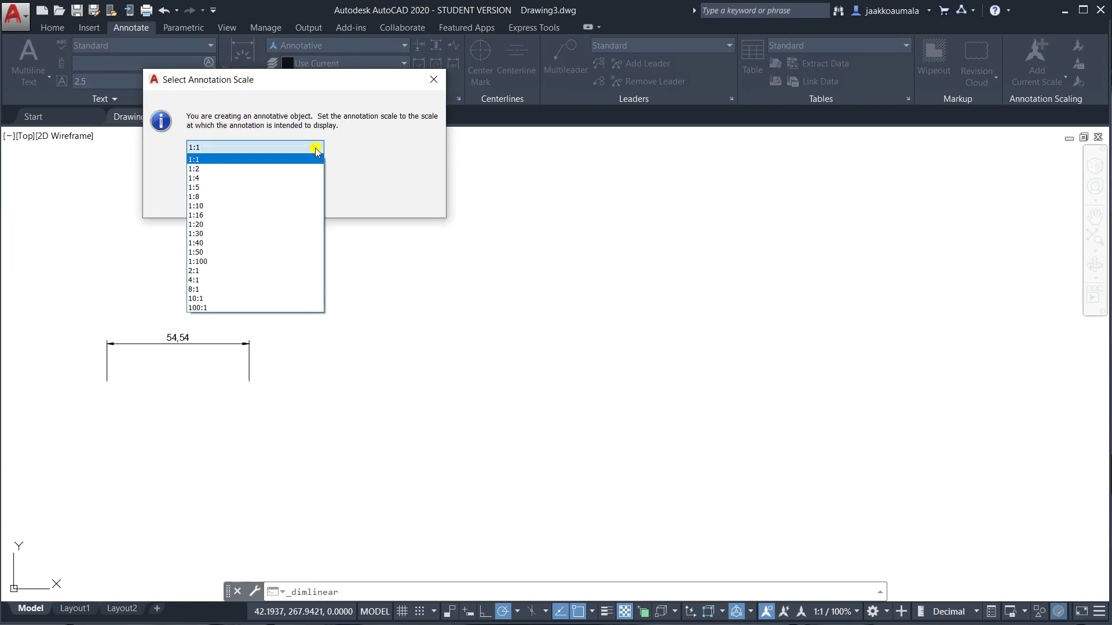
click(222, 206)
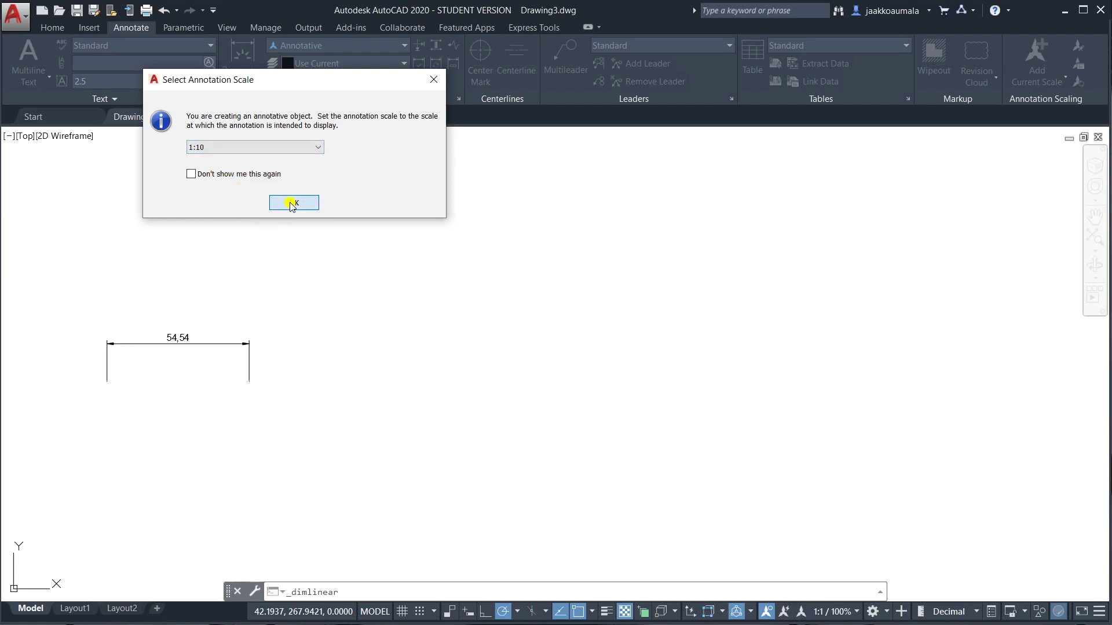
click(291, 206)
- Place the 32,44 annotative linear dimension and recentre the view on the dimensions
click(326, 366)
click(410, 366)
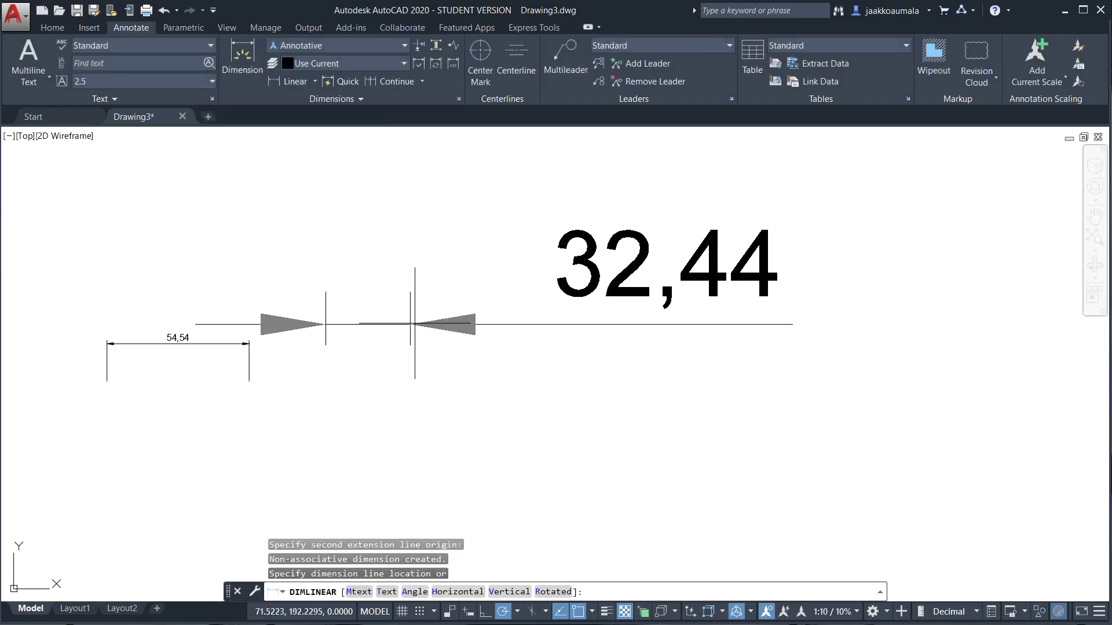
click(629, 266)
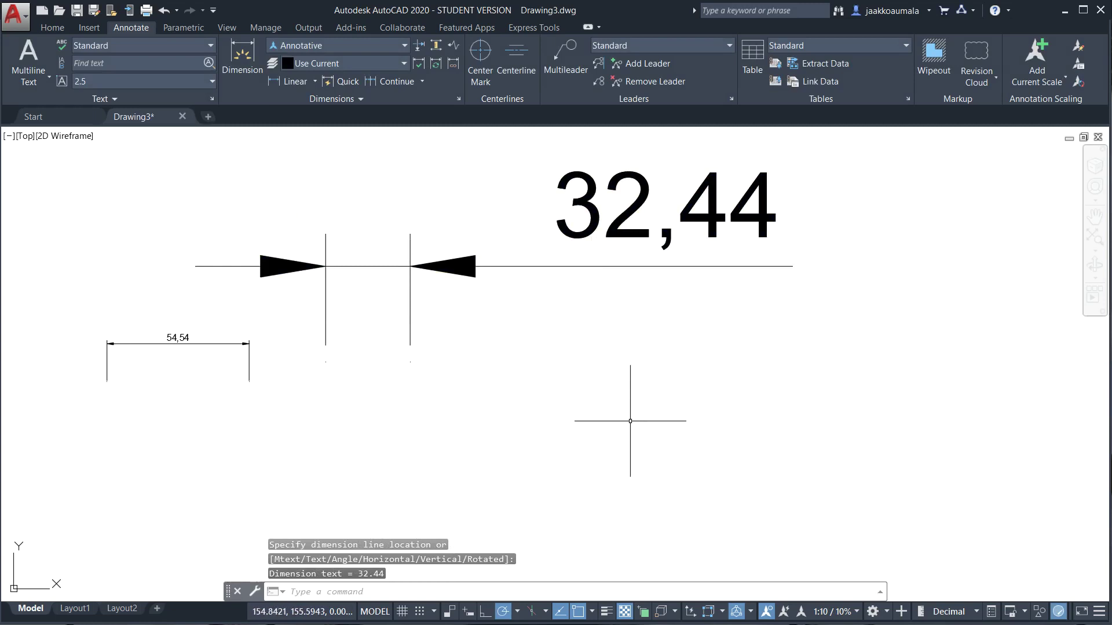
scroll(630, 417, down, 2)
middle_drag(628, 414, 584, 406)
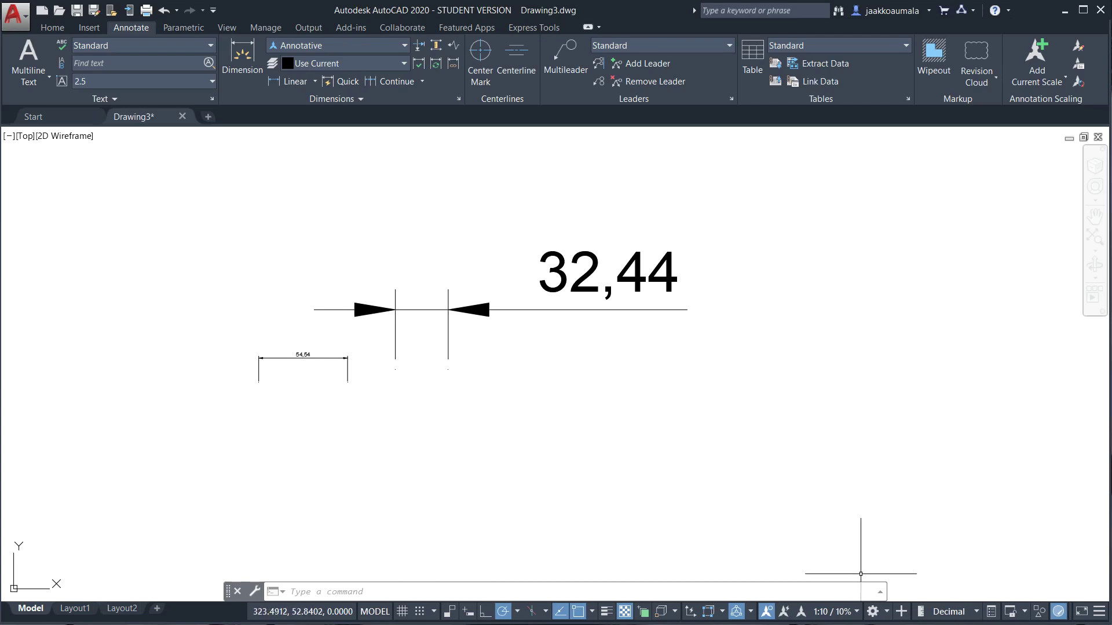
click(839, 614)
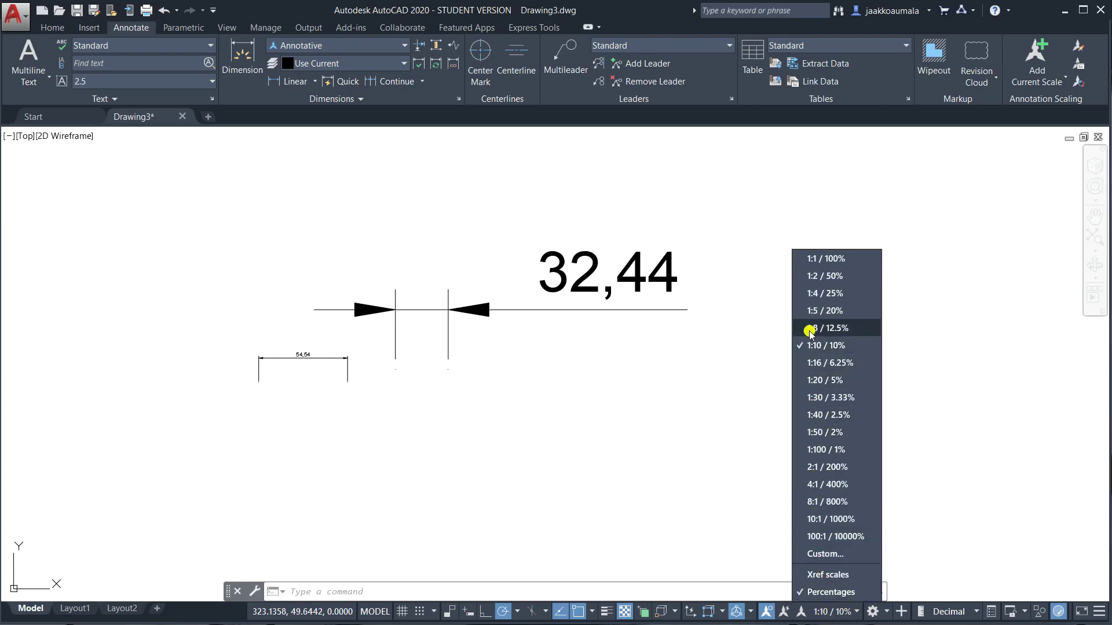
- Set the annotation scale to 1:5 and add a 44,42 linear dimension
click(813, 316)
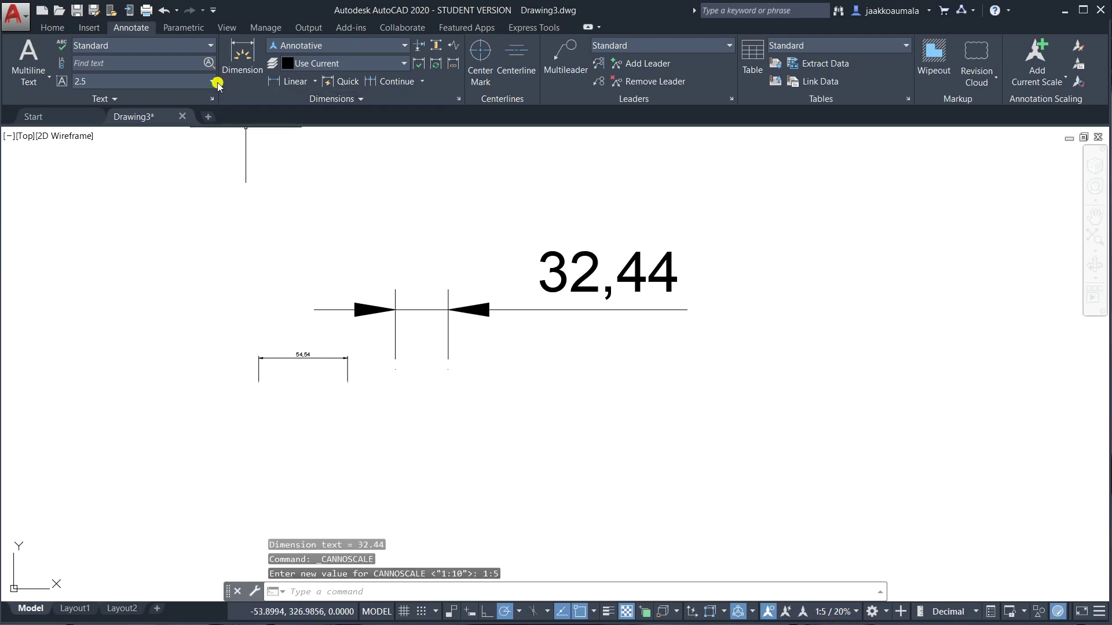
click(291, 82)
click(592, 449)
click(662, 450)
click(665, 415)
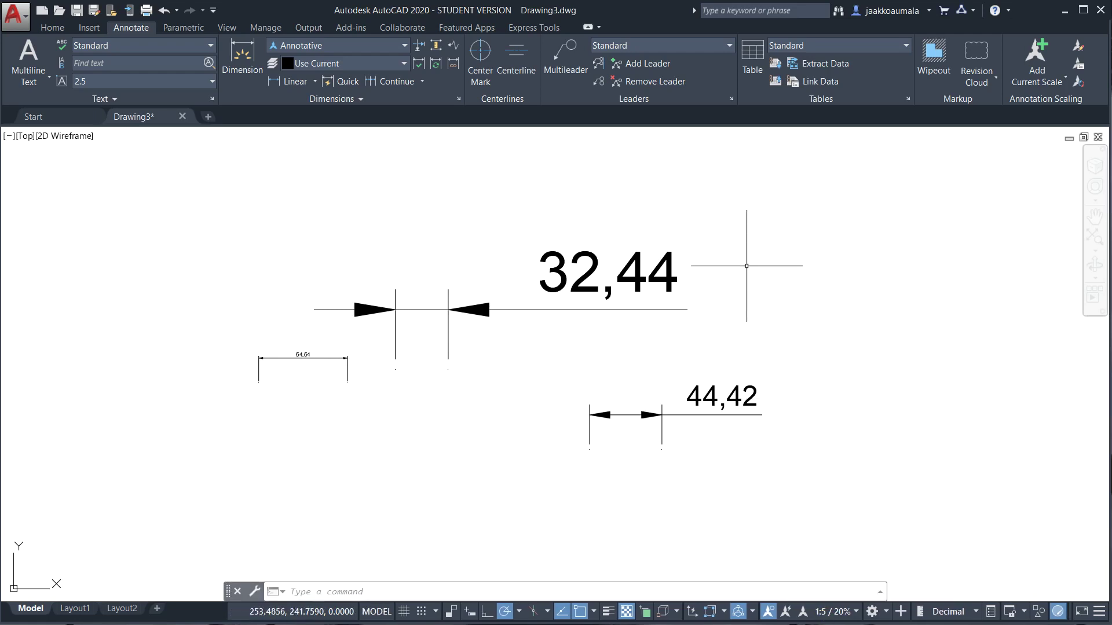
- Erase both annotative dimensions, 32,44 and 44,42, with a crossing selection
click(791, 233)
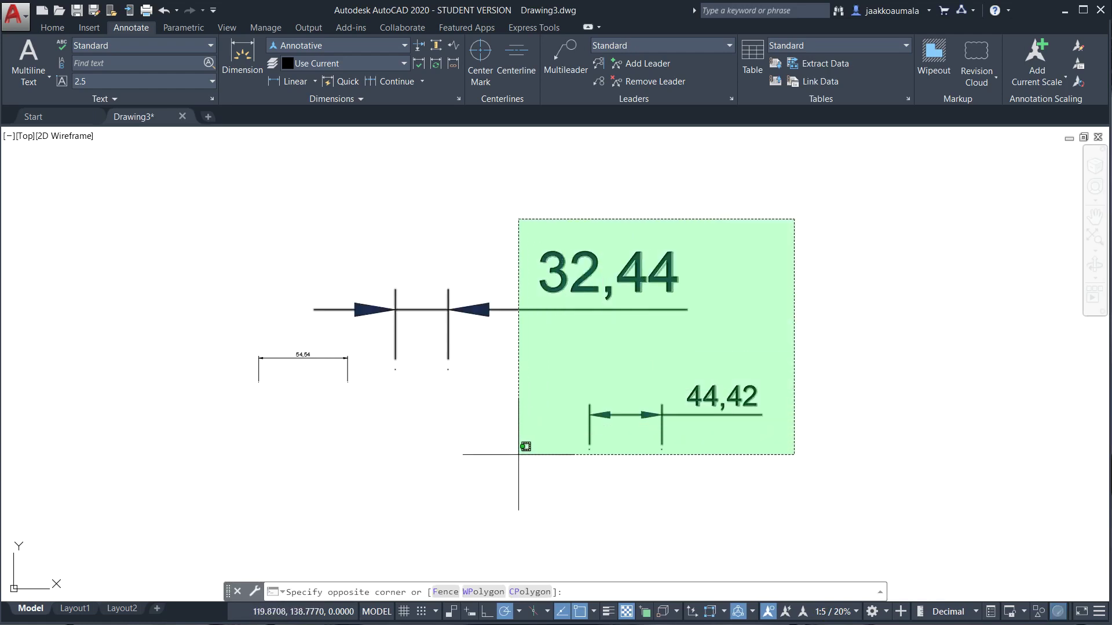
click(526, 447)
key(Delete)
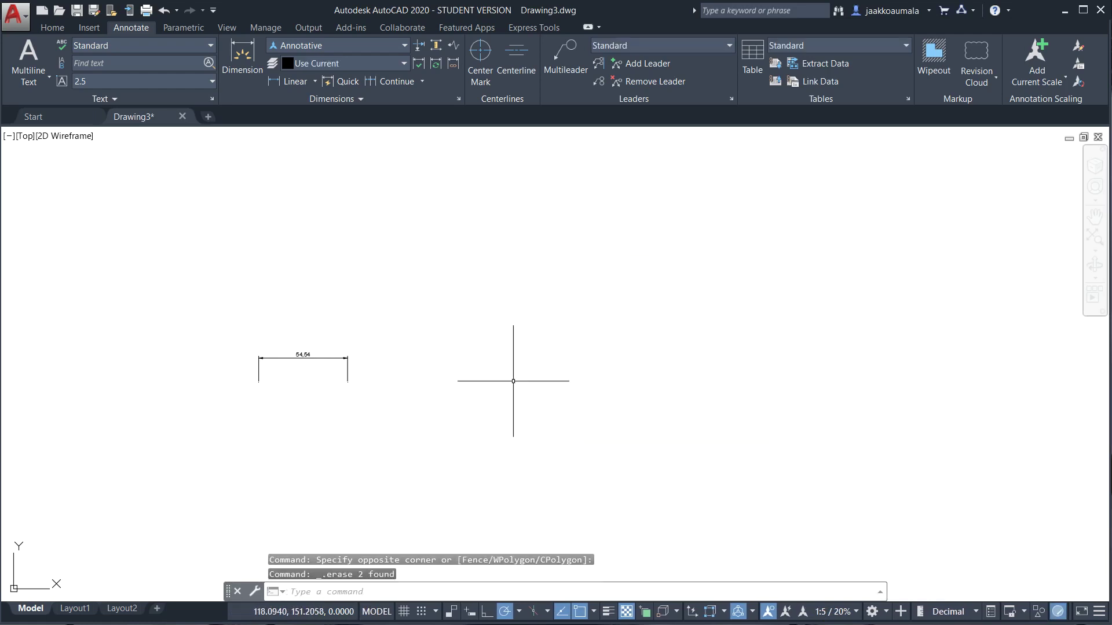
- Make ISO-25 the current dimension style and zoom in on the 54,54 dimension
click(378, 50)
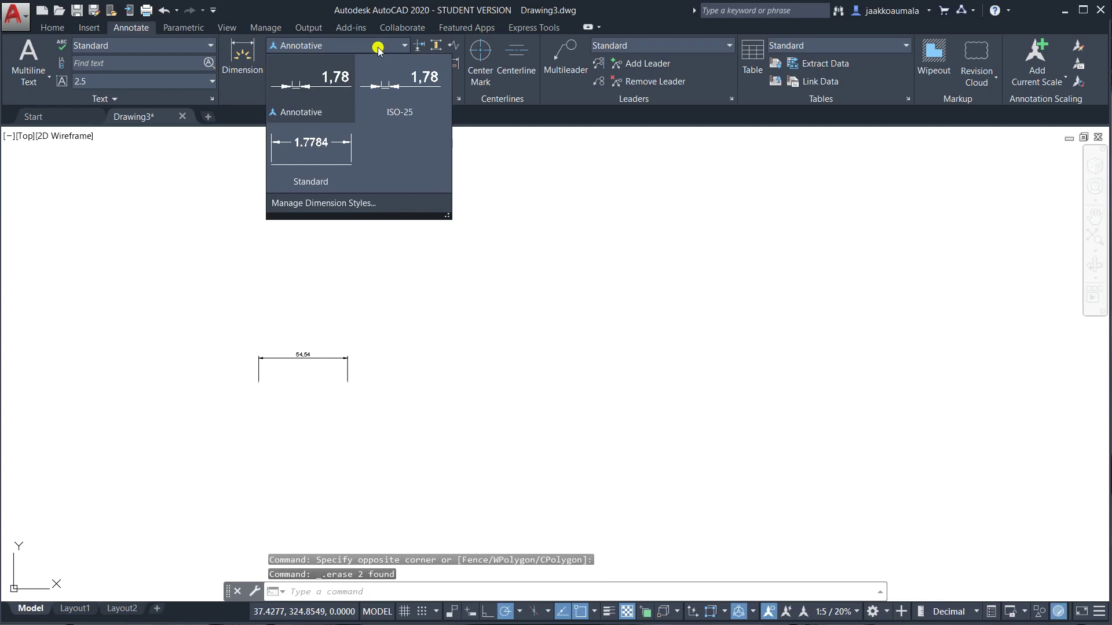
click(399, 87)
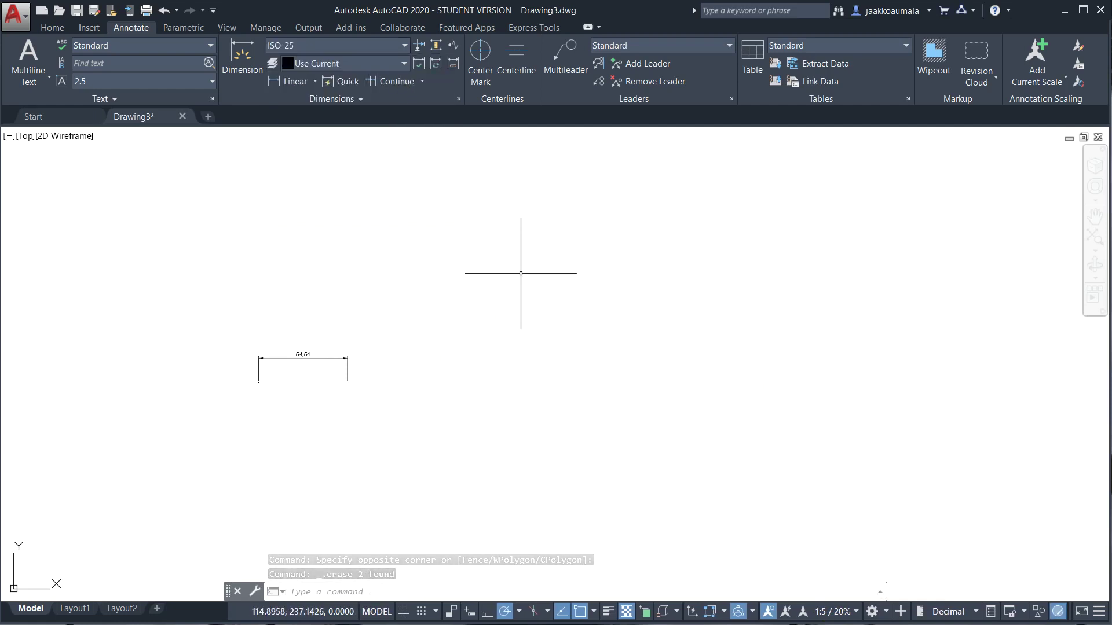
scroll(307, 374, up, 3)
scroll(318, 373, up, 1)
mouse_move(322, 372)
middle_down()
mouse_move(462, 378)
mouse_move(468, 353)
middle_up()
scroll(458, 356, up, 2)
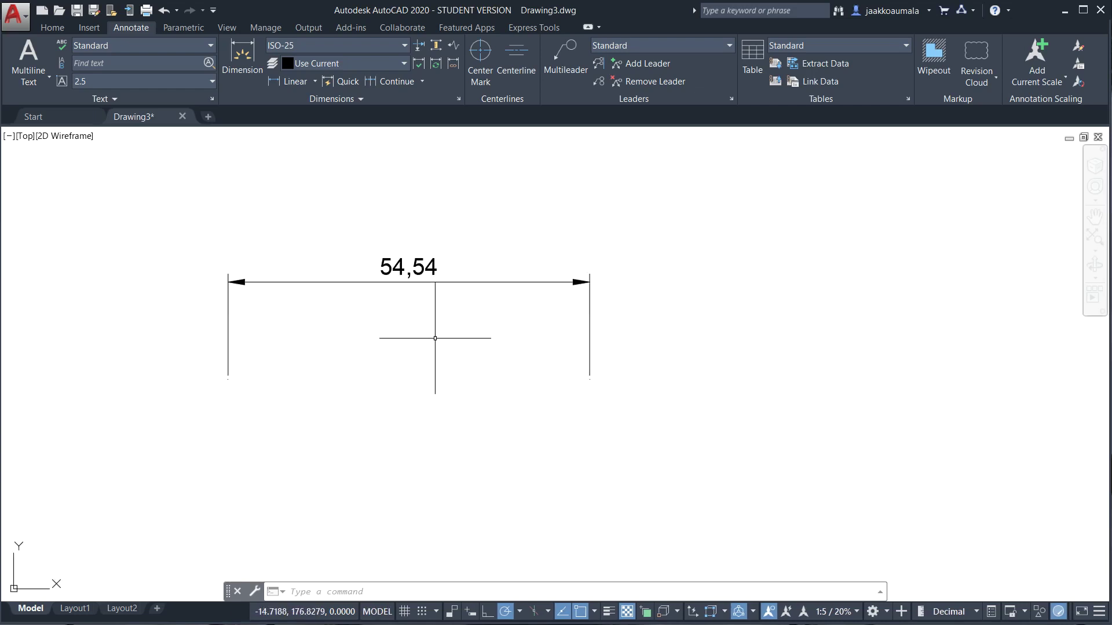
- Stretch the 54,54 dimension's right extension line until it reads 60,86
click(490, 282)
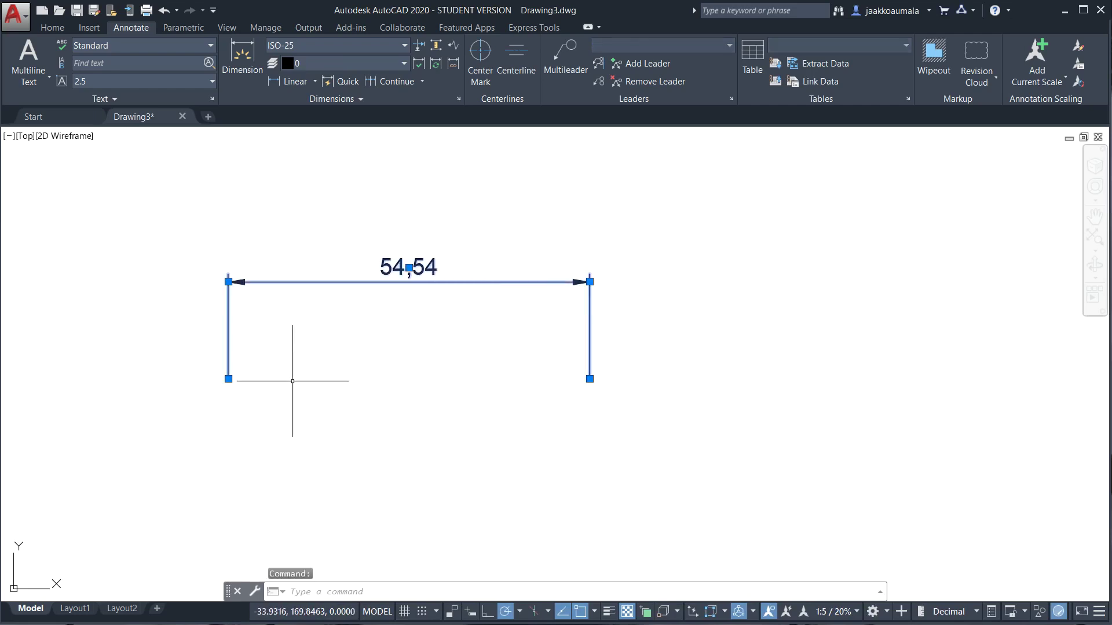
scroll(260, 388, up, 5)
middle_drag(108, 370, 115, 363)
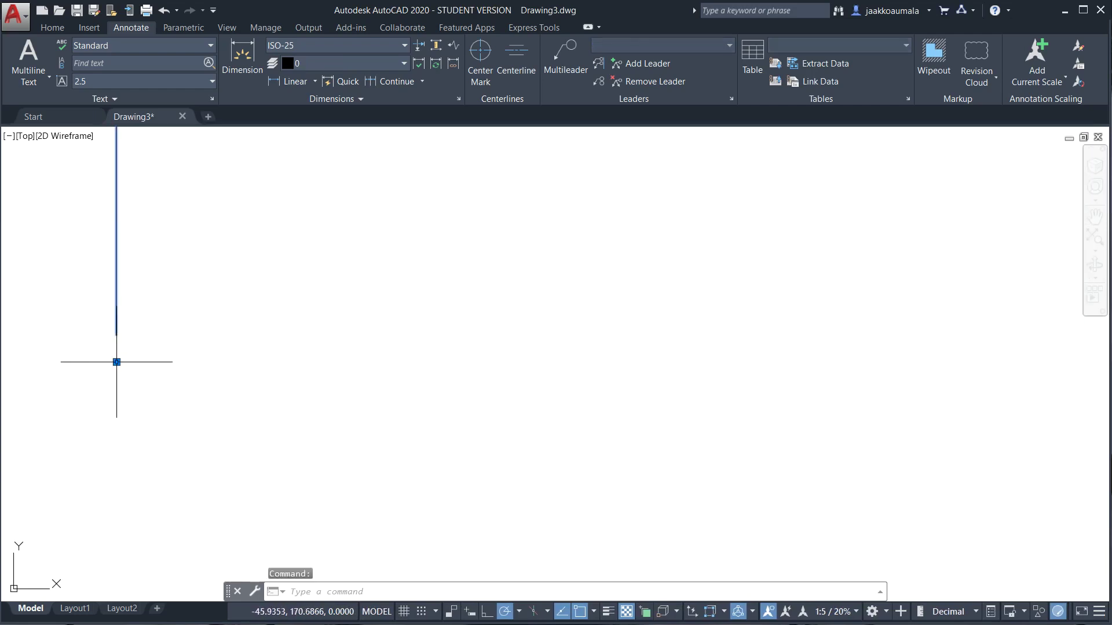
scroll(162, 407, down, 3)
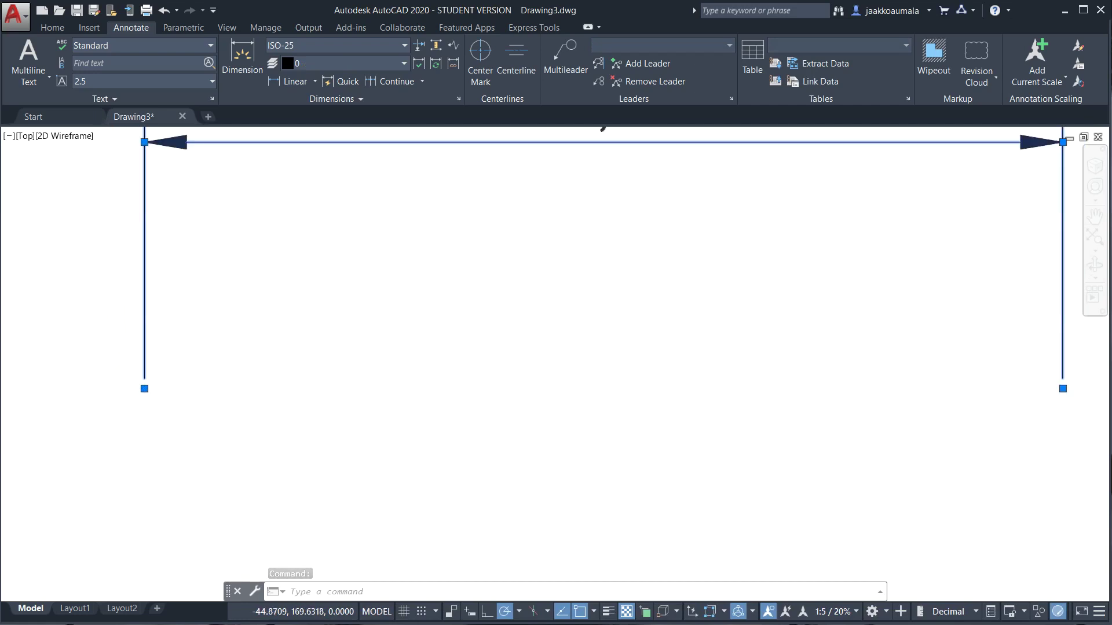
scroll(154, 405, down, 3)
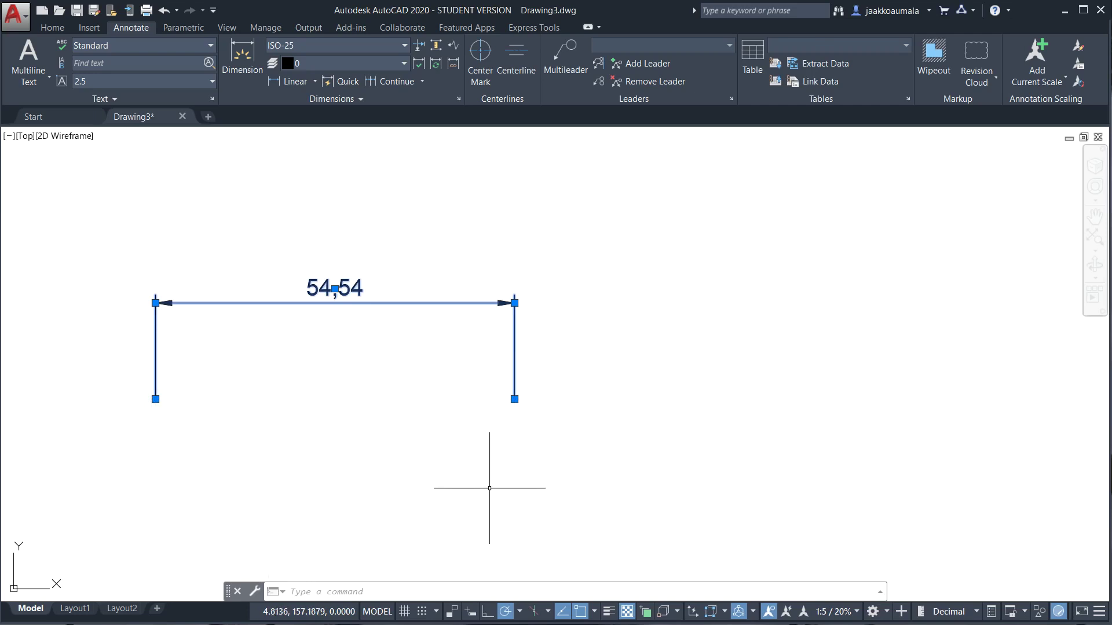
click(514, 399)
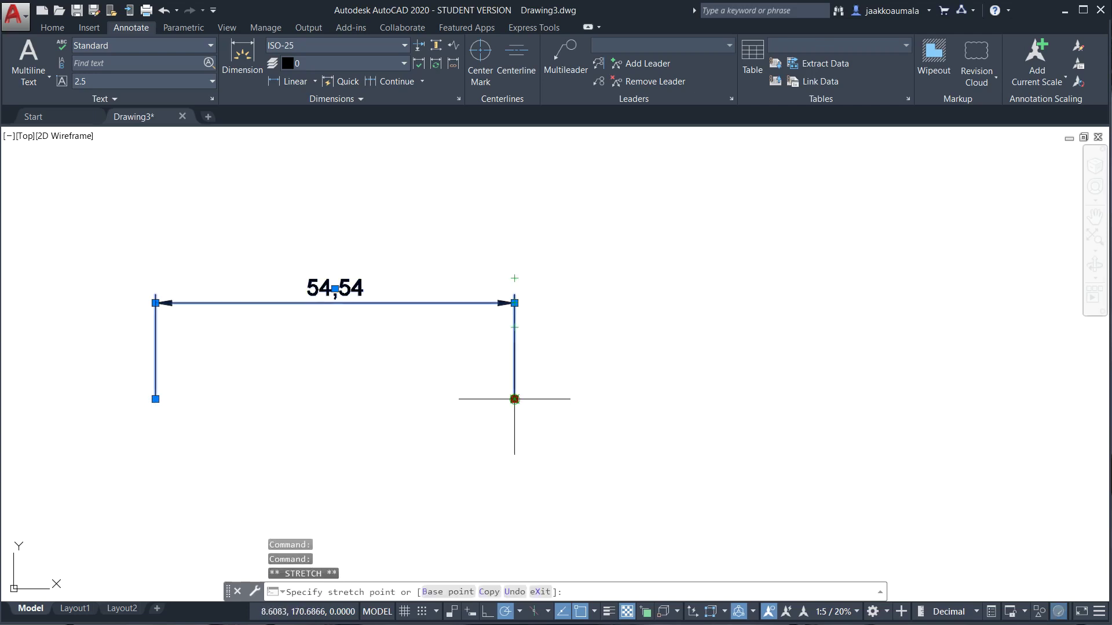
click(532, 399)
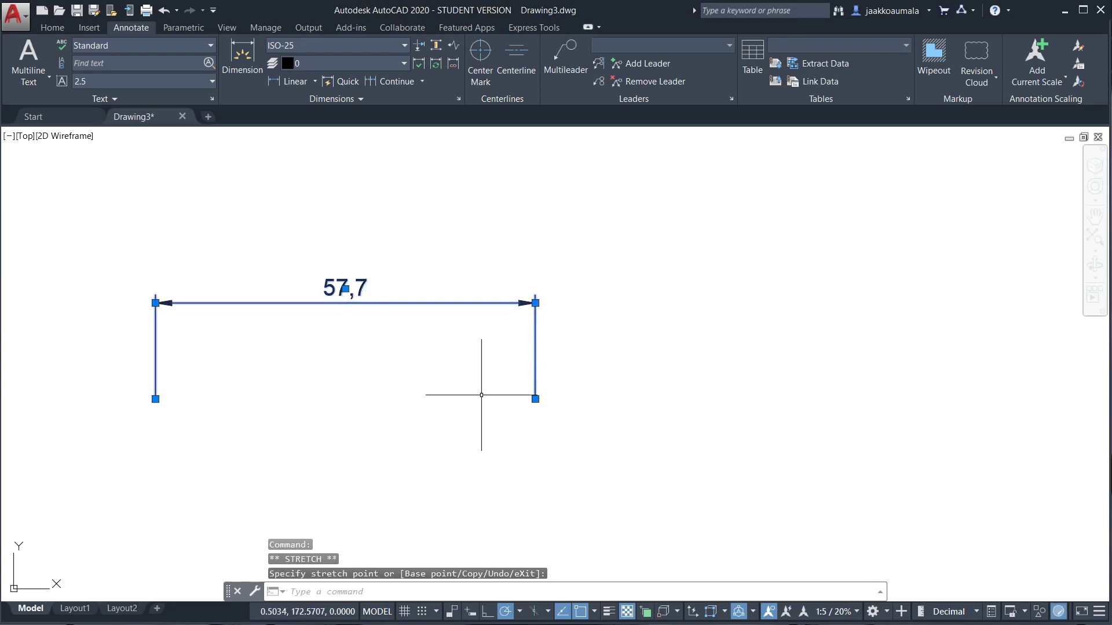
click(535, 399)
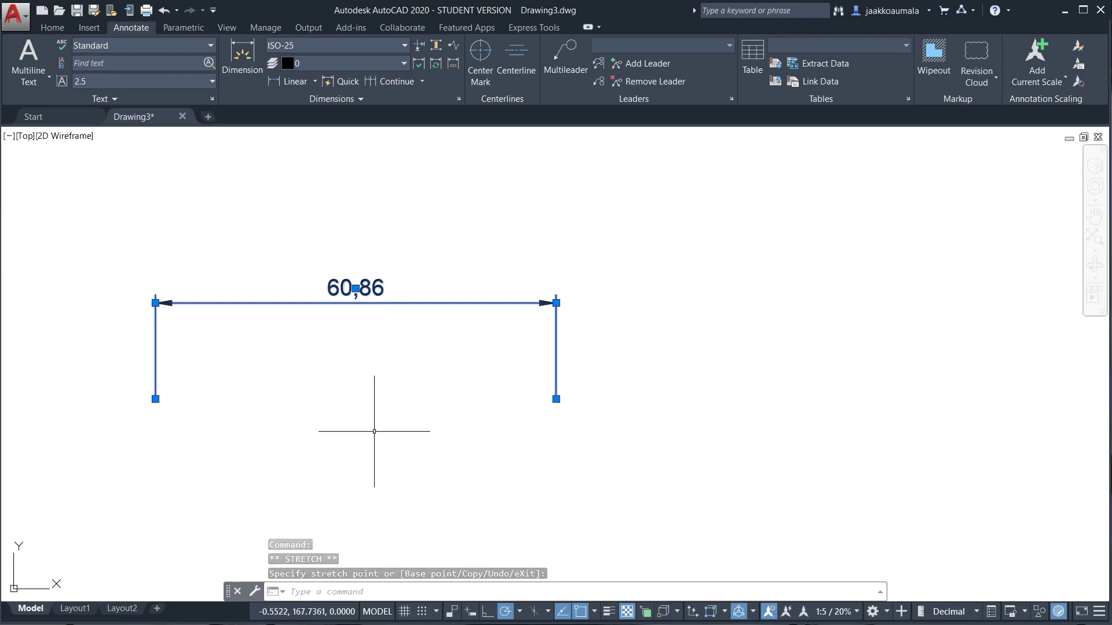
scroll(231, 323, up, 2)
middle_drag(232, 323, 311, 351)
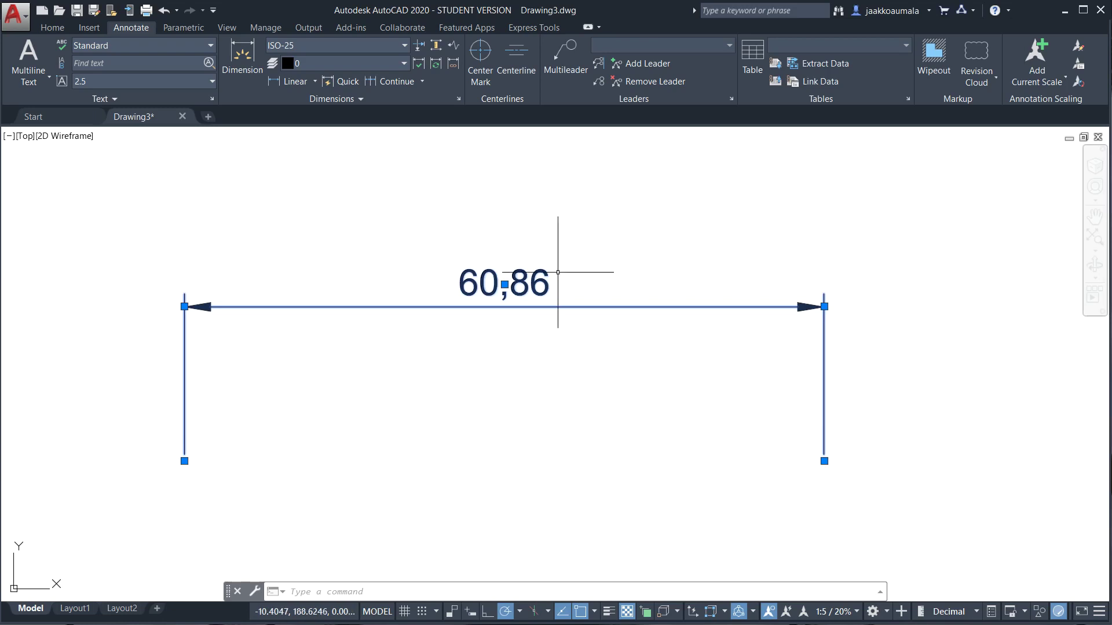
scroll(410, 251, down, 2)
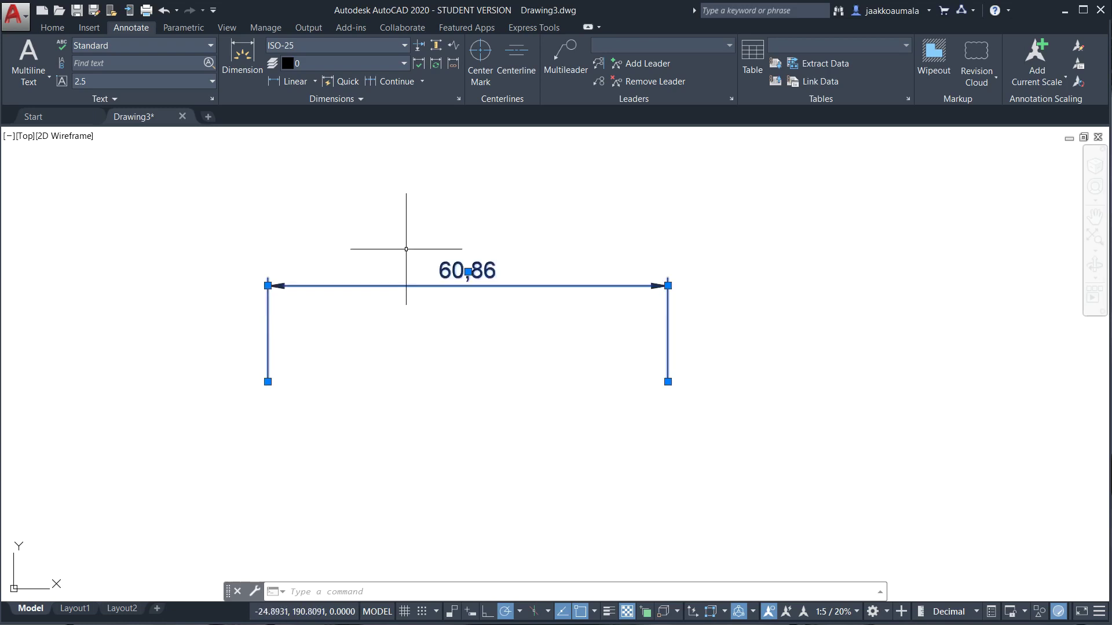
middle_drag(404, 248, 295, 247)
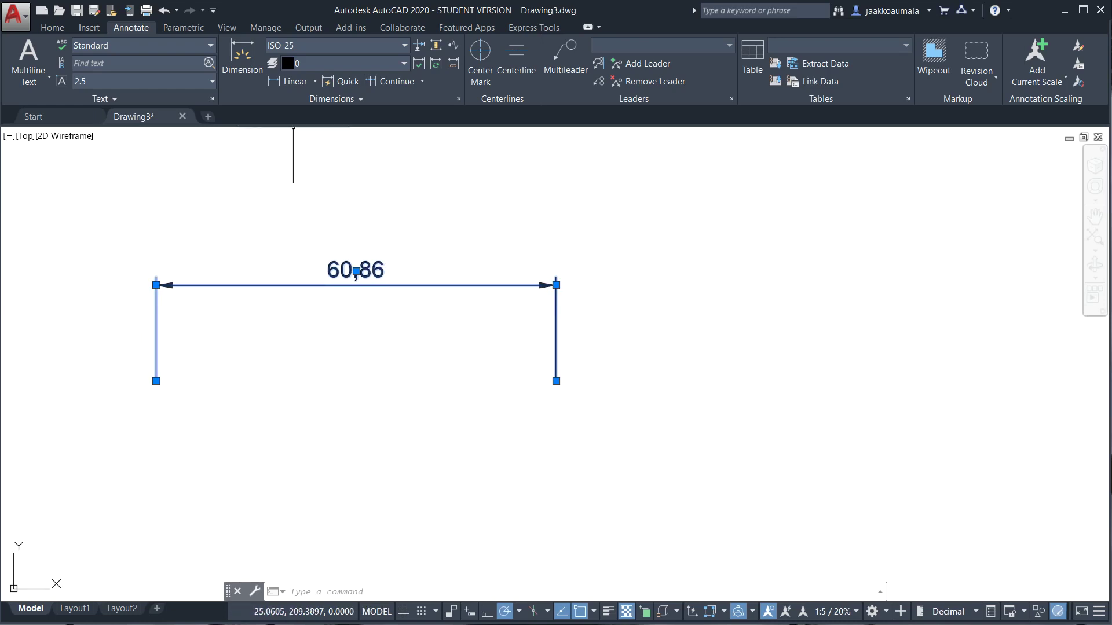
- Add ordinate dimensions 185,97 and 201,61 to the right of the 60,86 dimension
click(317, 81)
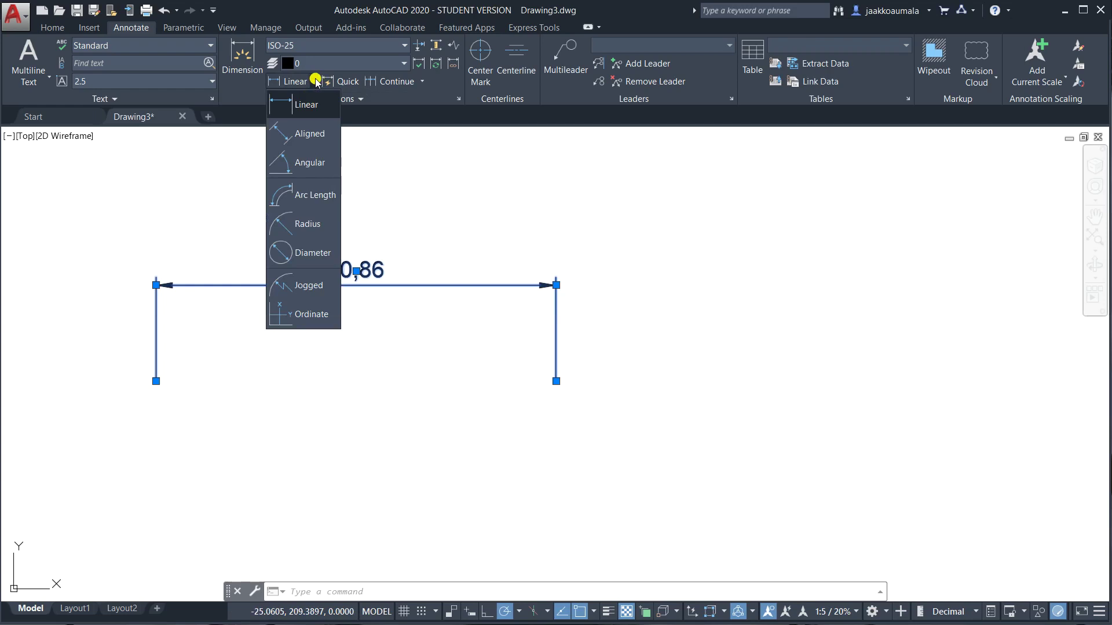
click(298, 314)
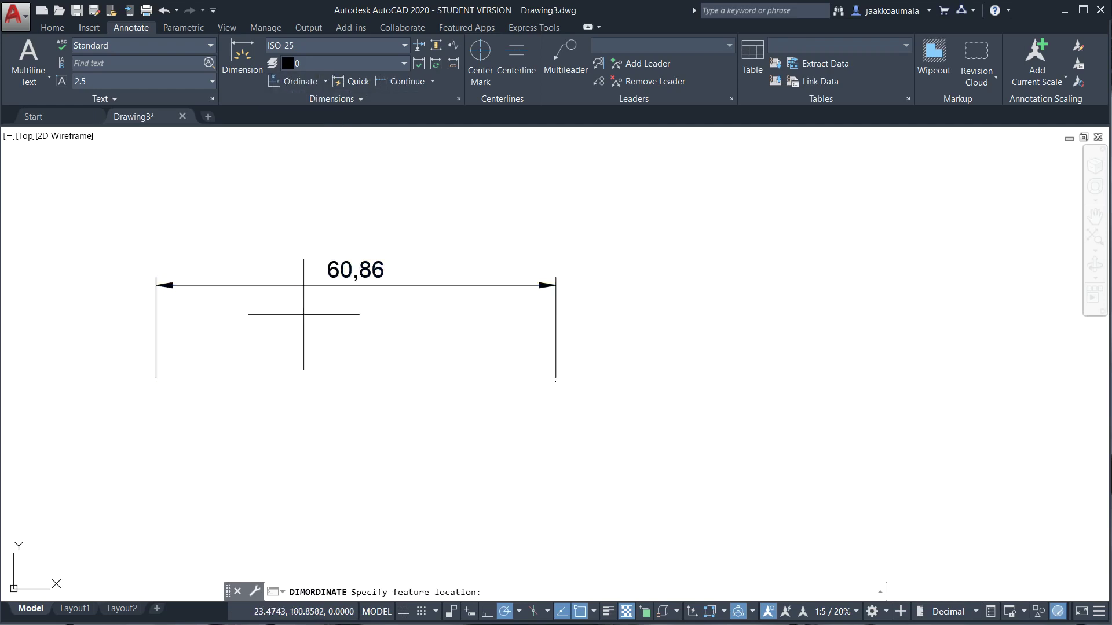
click(774, 281)
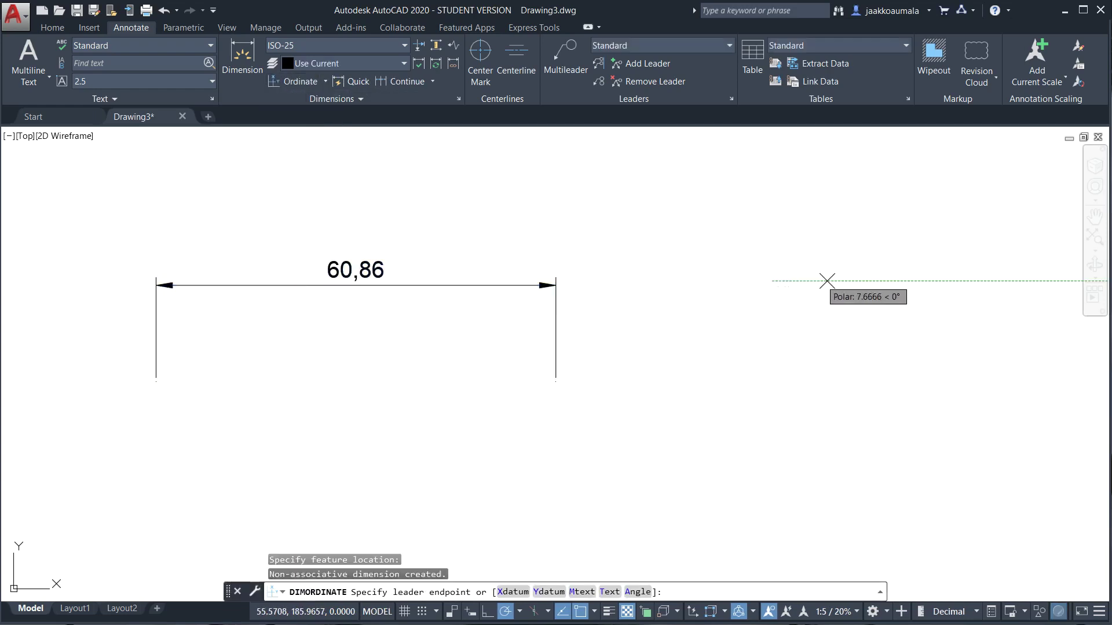
click(845, 282)
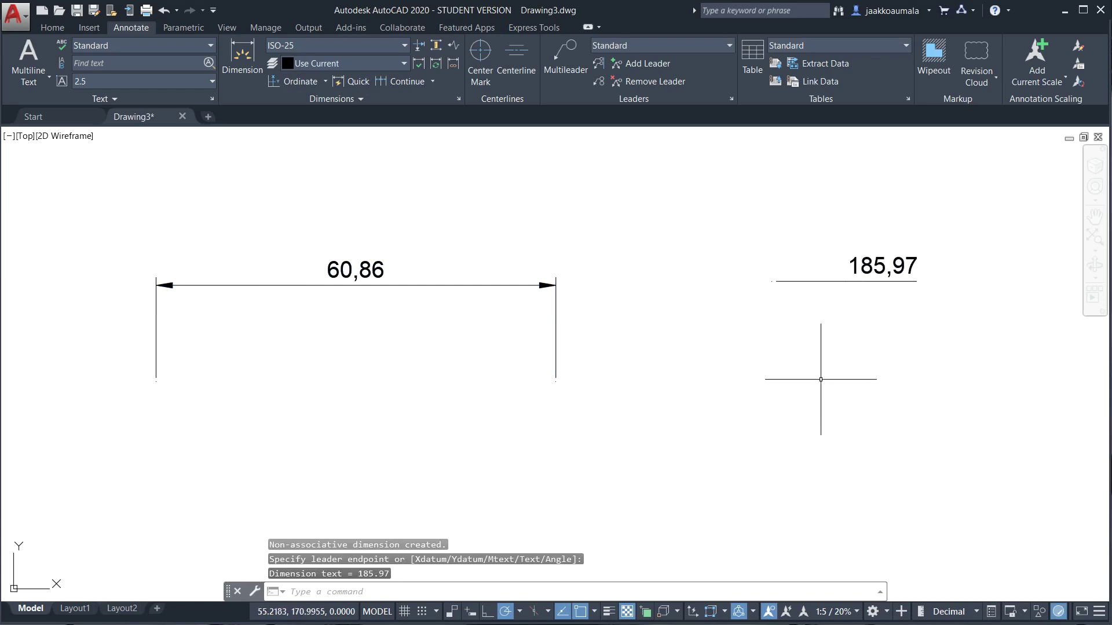
scroll(821, 379, down, 2)
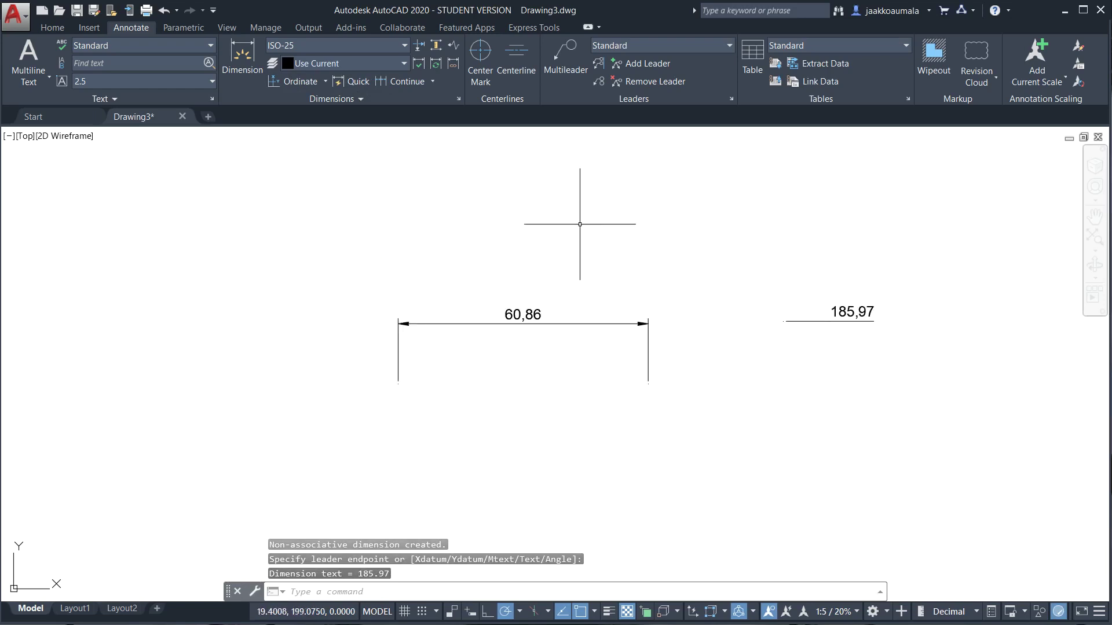
click(293, 81)
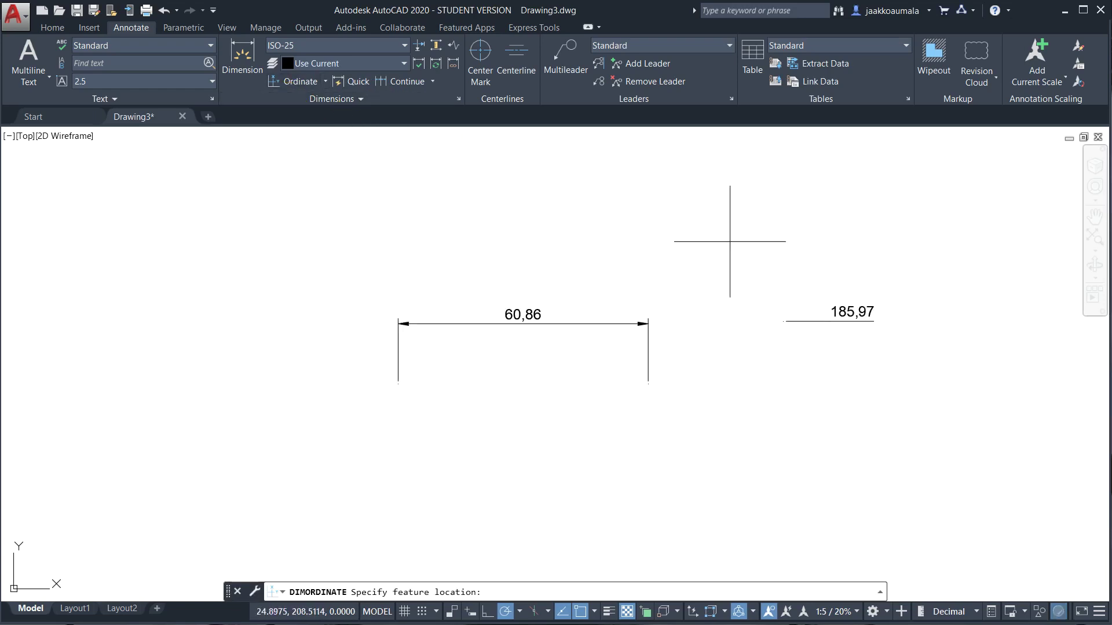
click(790, 256)
click(847, 257)
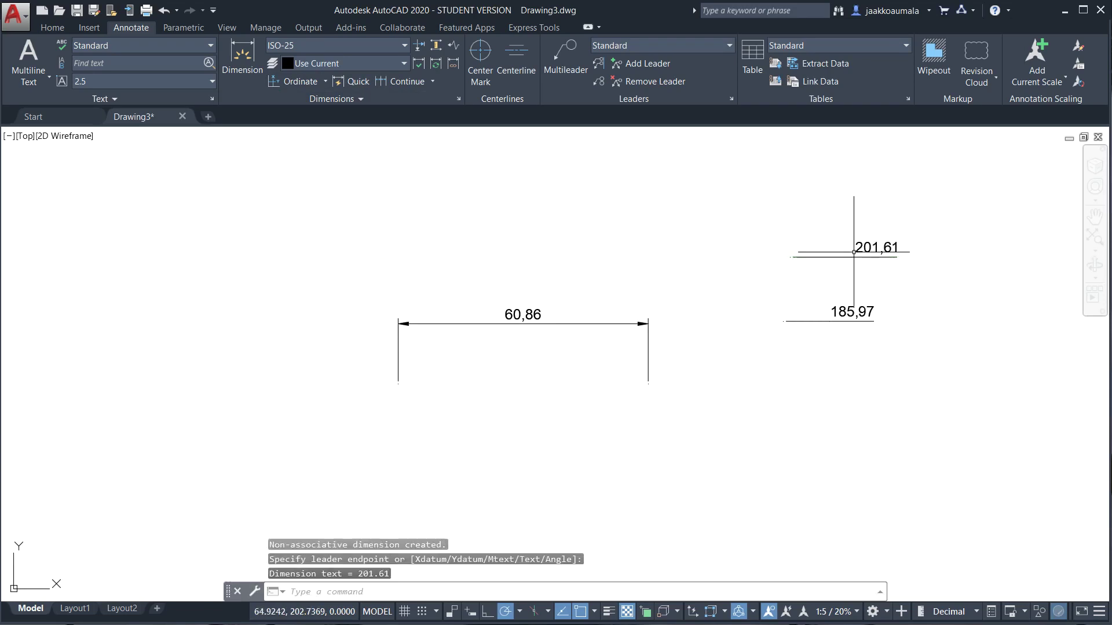
- Add a third ordinate dimension, 158,84, below the other two
scroll(822, 266, up, 2)
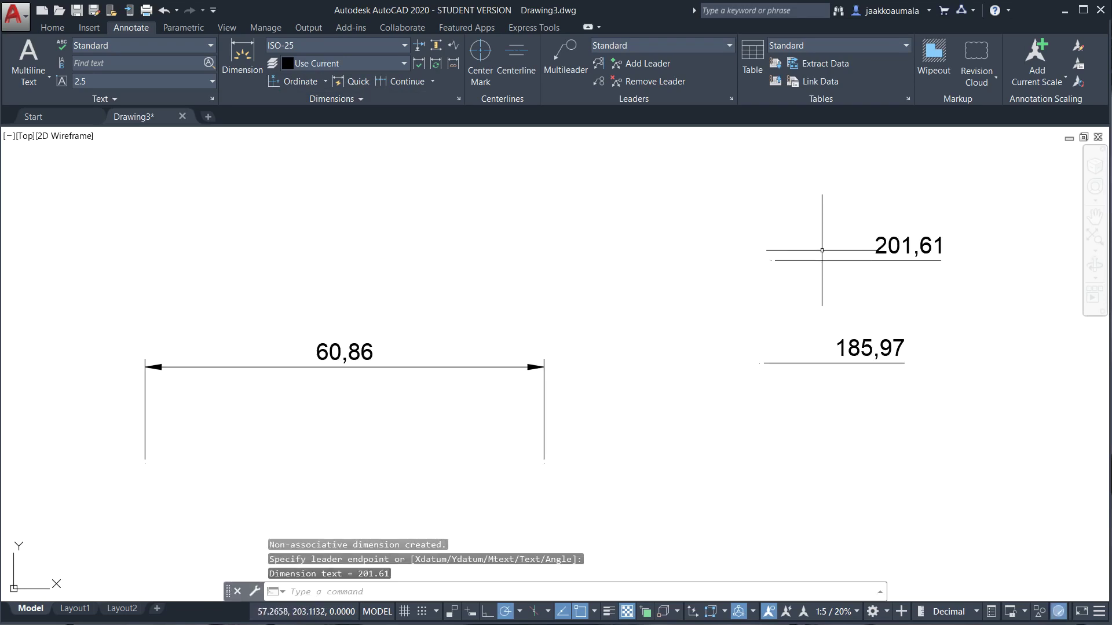
scroll(761, 274, up, 2)
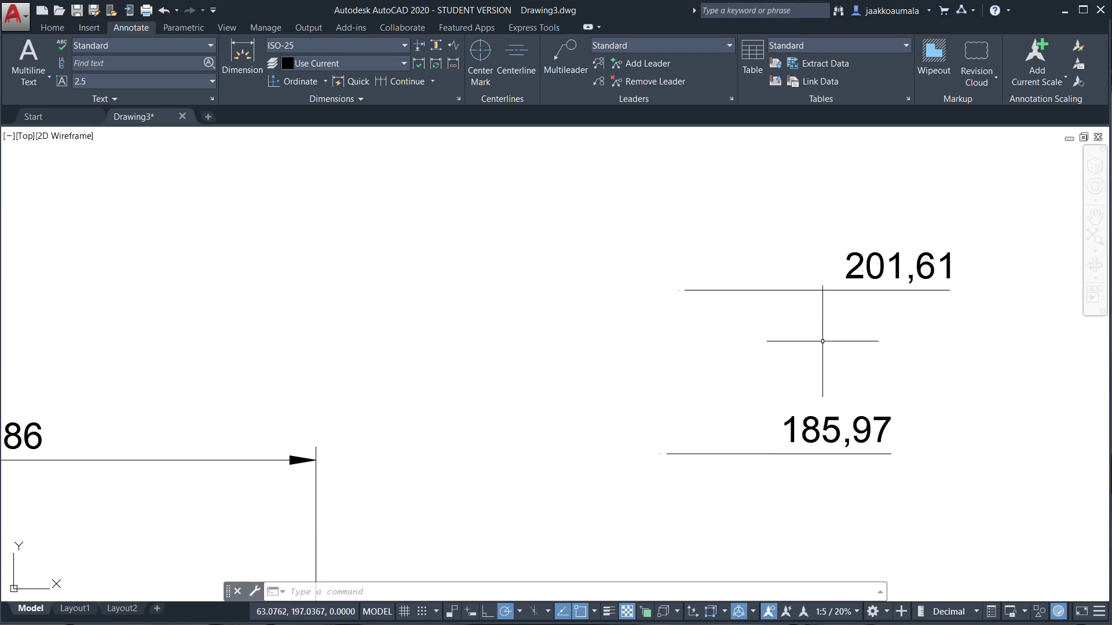
scroll(822, 342, down, 2)
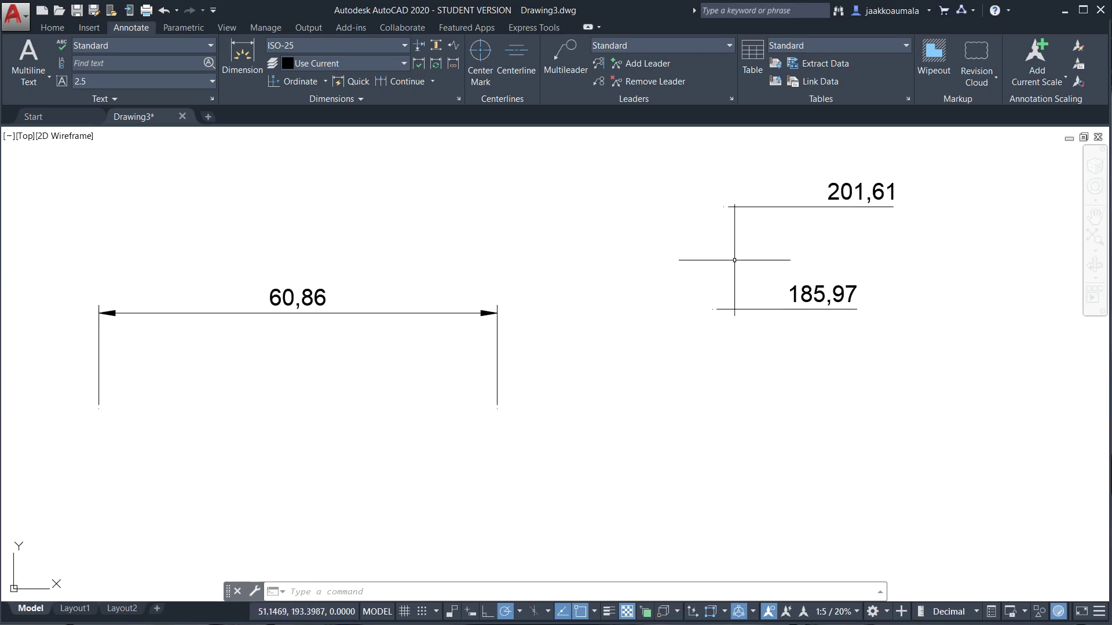
click(293, 81)
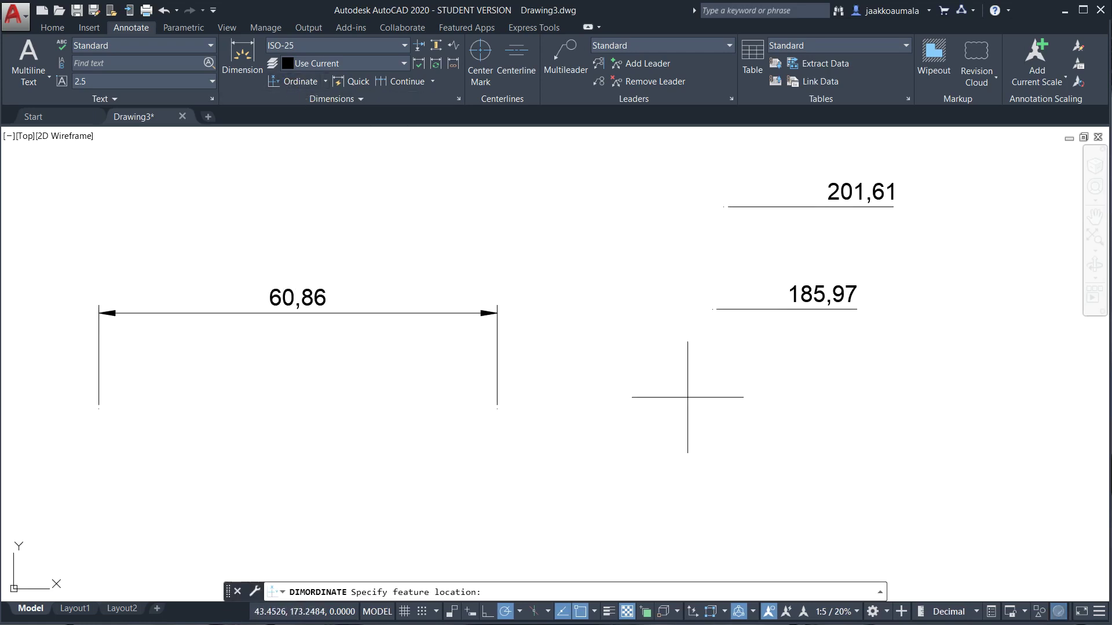
click(727, 487)
click(779, 487)
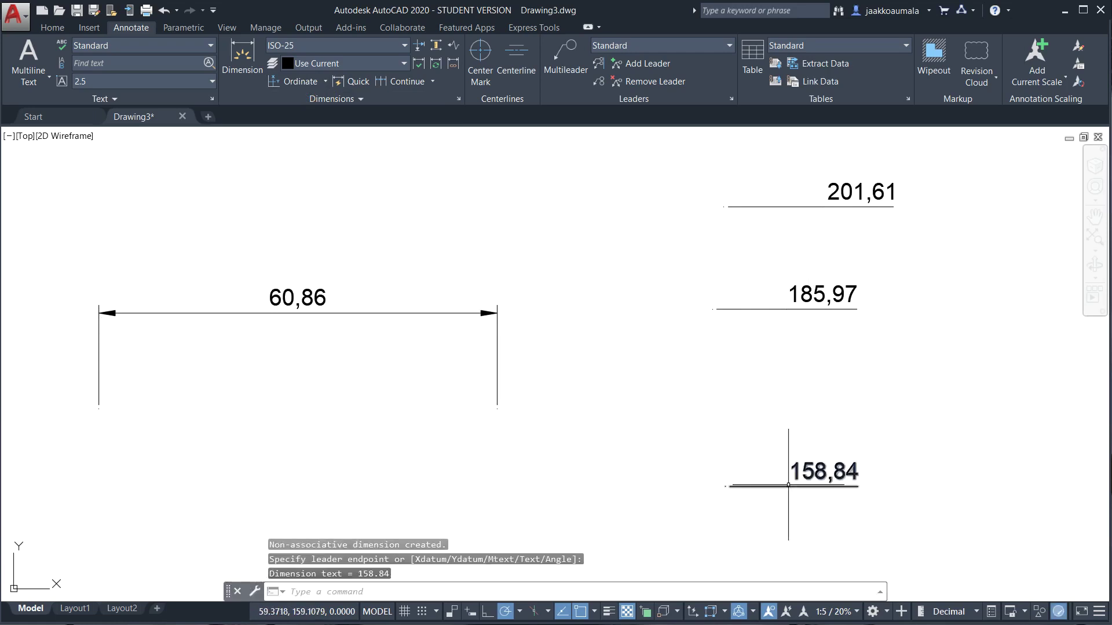
middle_drag(779, 499, 782, 292)
scroll(747, 347, down, 3)
scroll(777, 293, up, 1)
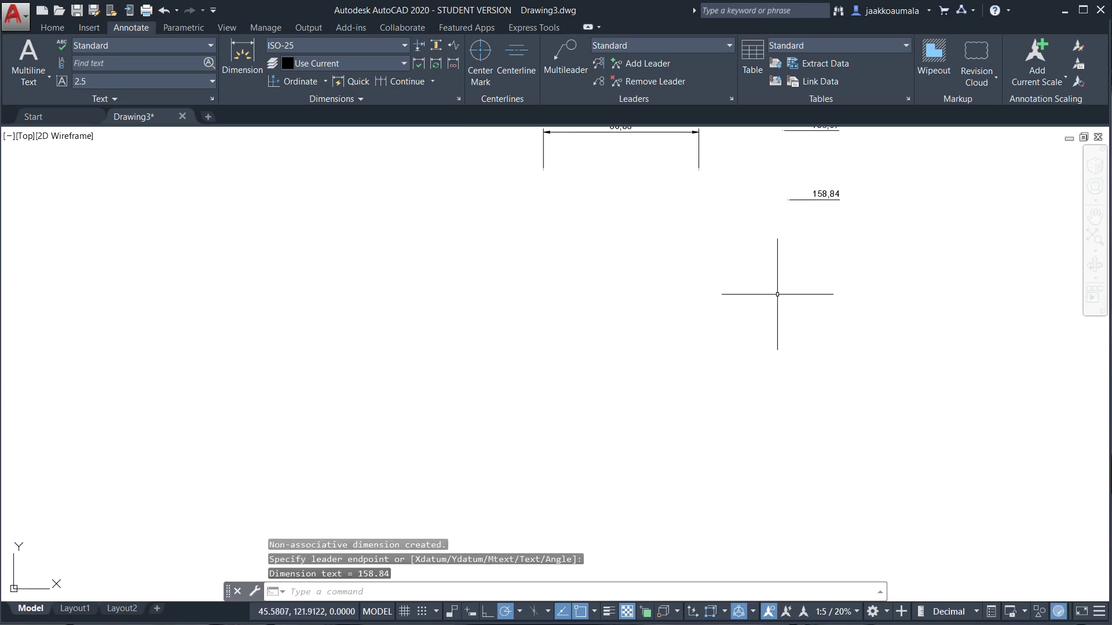
scroll(776, 296, down, 1)
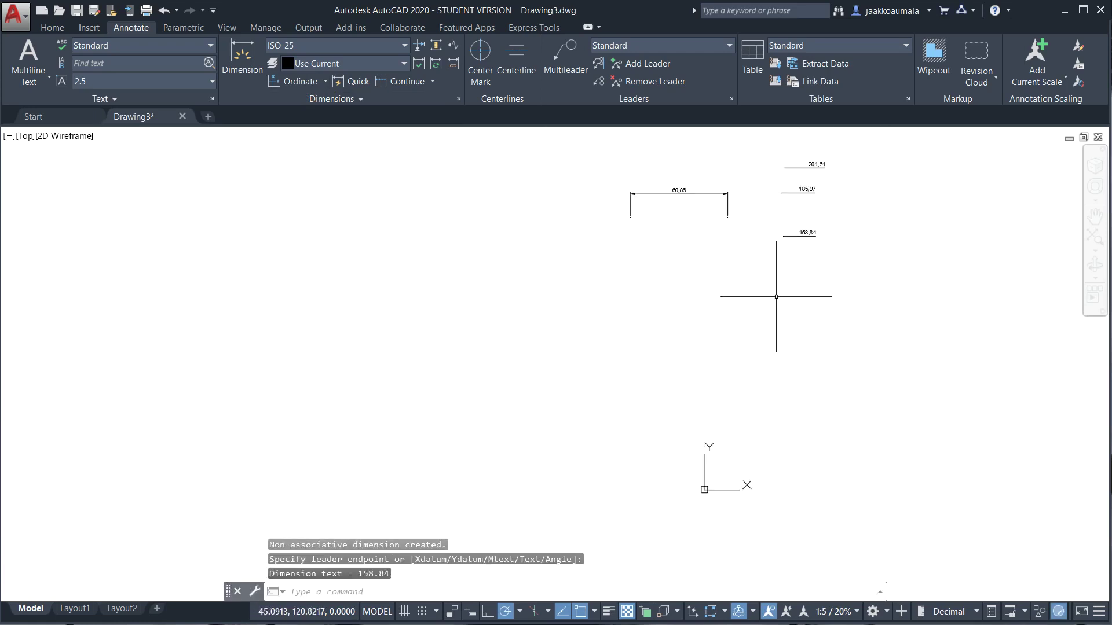
- Place the 19,38 ordinate dimension near the origin, then the 34,52 ordinate below it
click(305, 84)
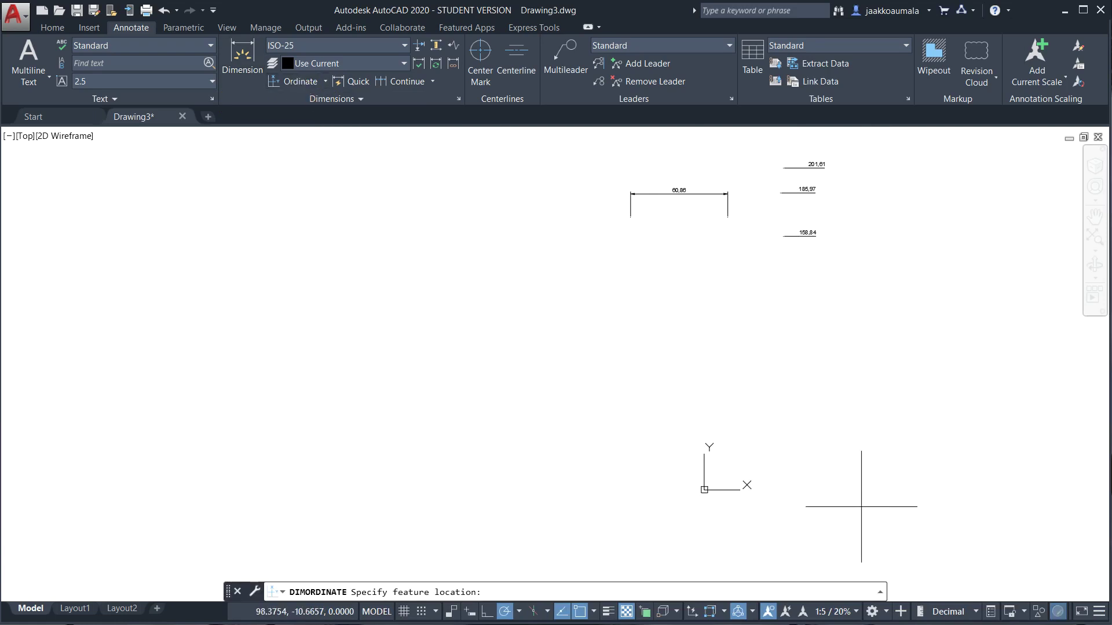
scroll(811, 521, up, 2)
click(810, 521)
click(844, 517)
scroll(833, 509, up, 3)
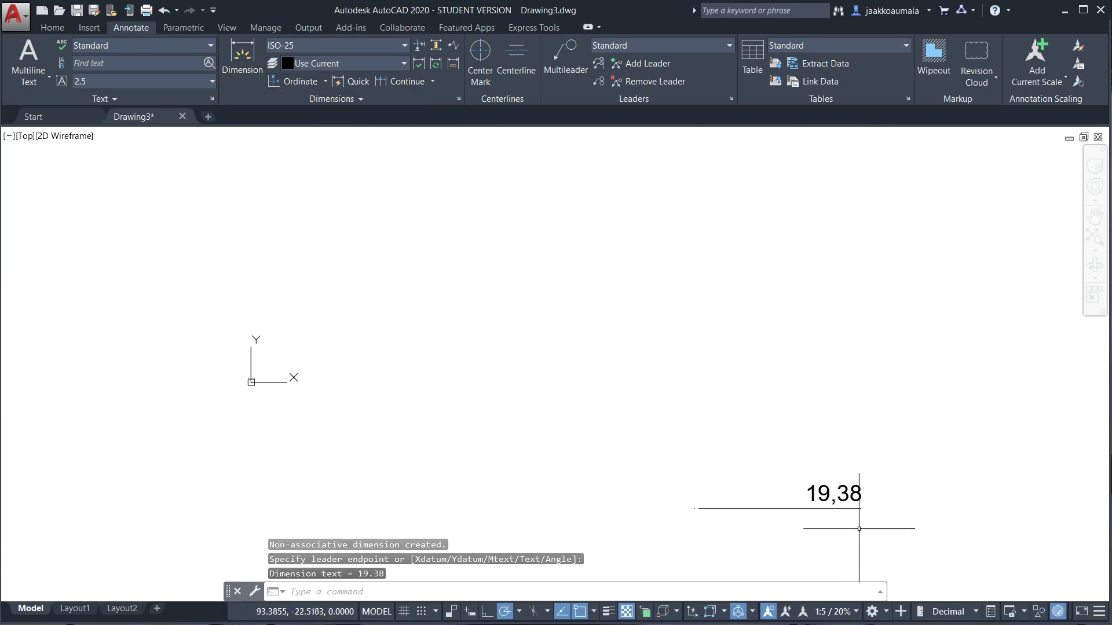
scroll(840, 440, down, 2)
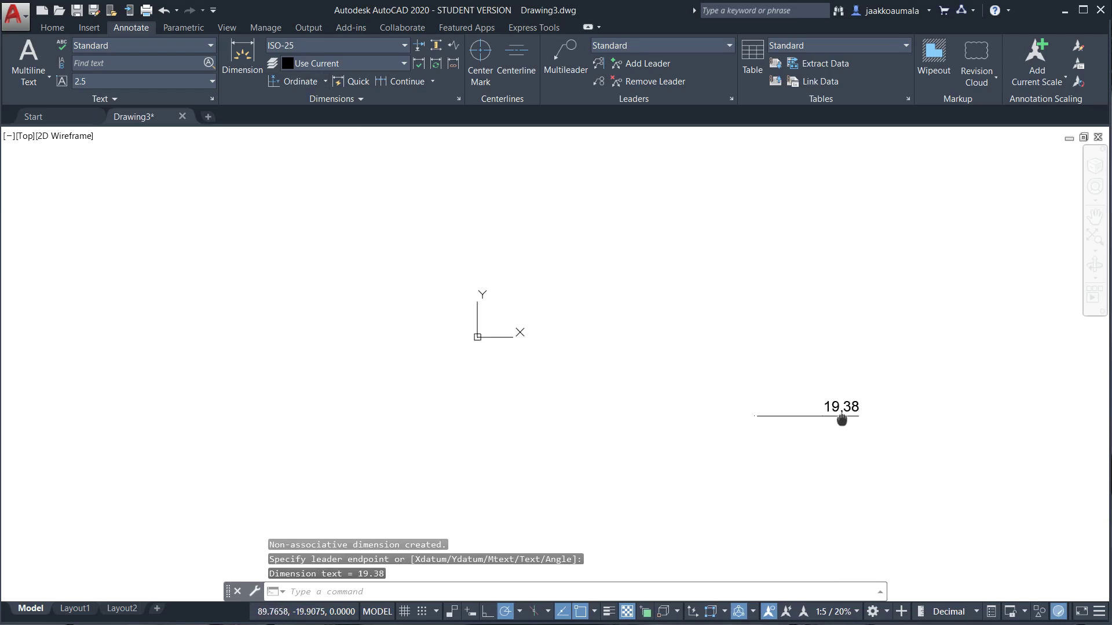
scroll(765, 330, up, 2)
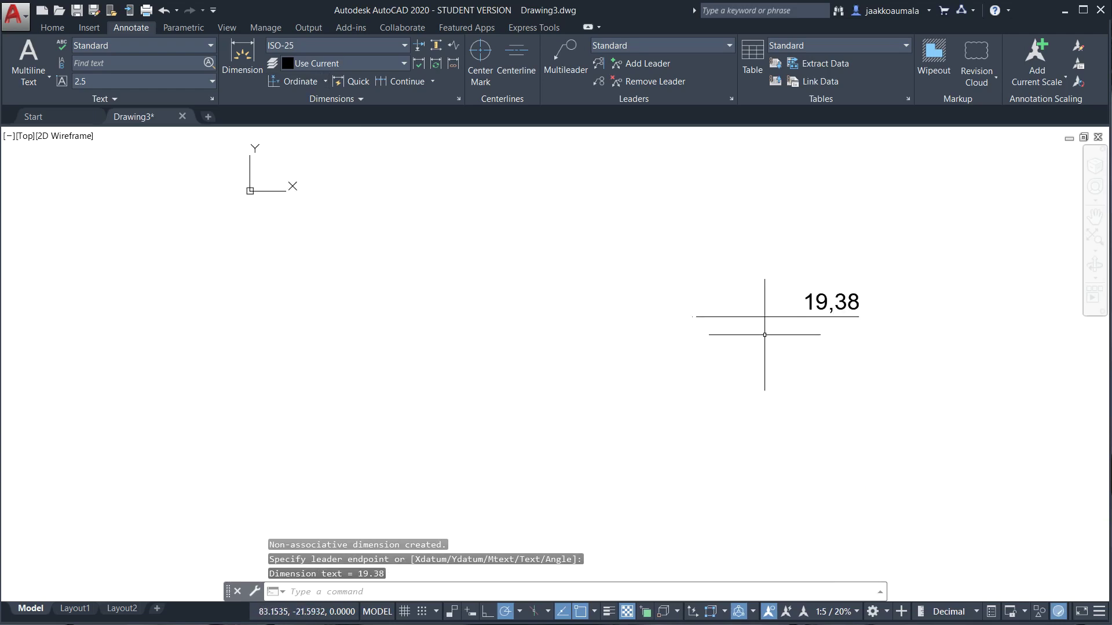
click(293, 81)
click(718, 415)
click(834, 412)
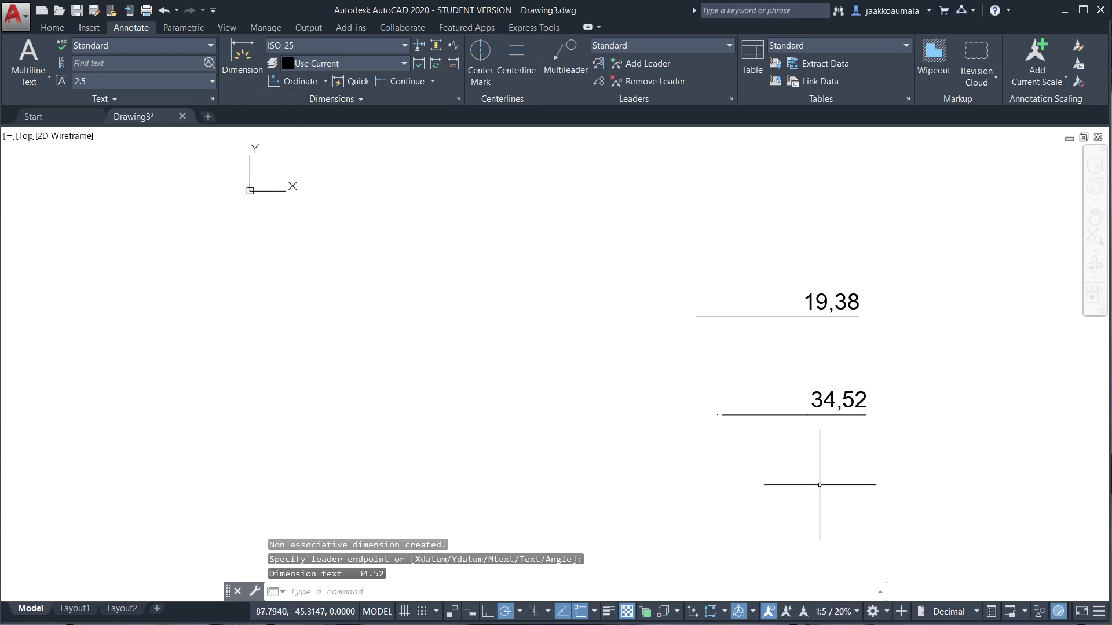
scroll(819, 471, down, 2)
scroll(802, 528, down, 2)
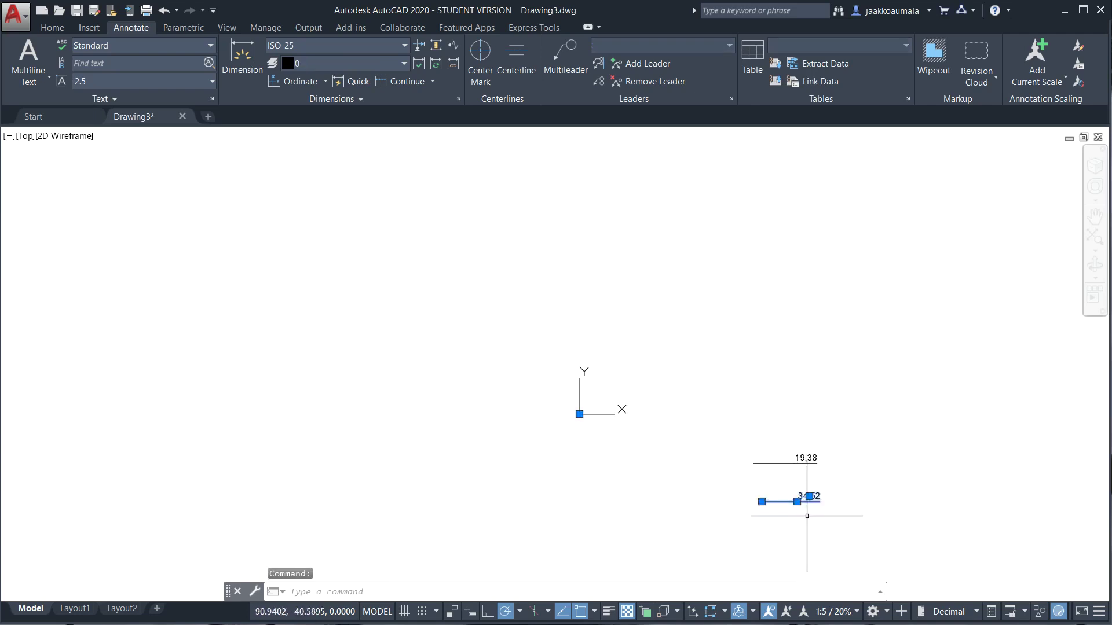
- Erase the 34,52 and 19,38 ordinates and the three stacked ordinates, keeping 60,86
key(Delete)
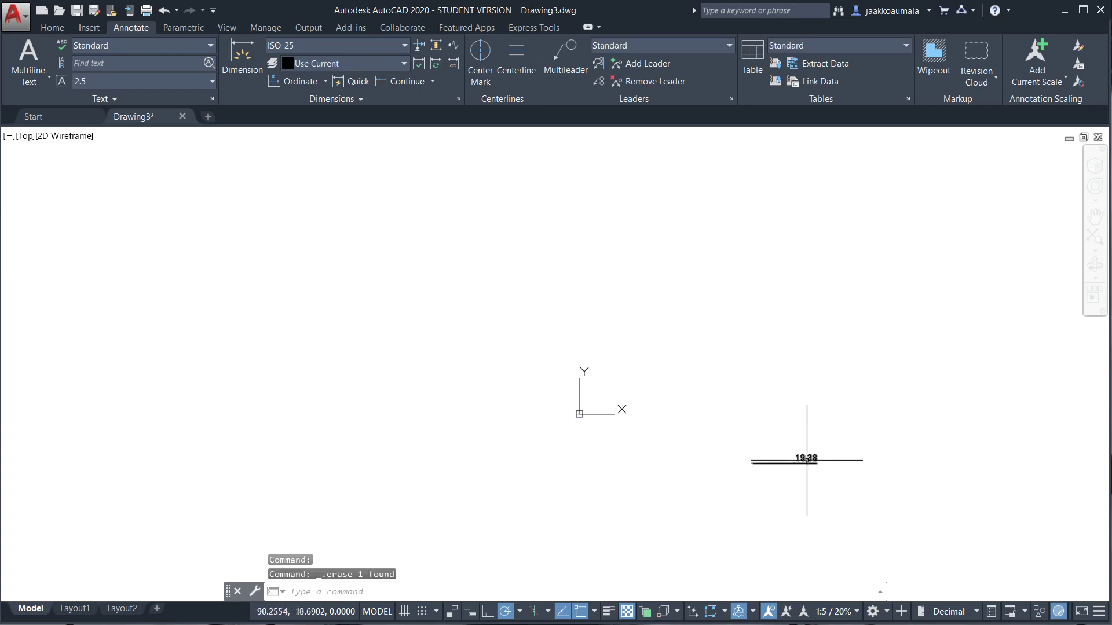
click(805, 461)
key(Delete)
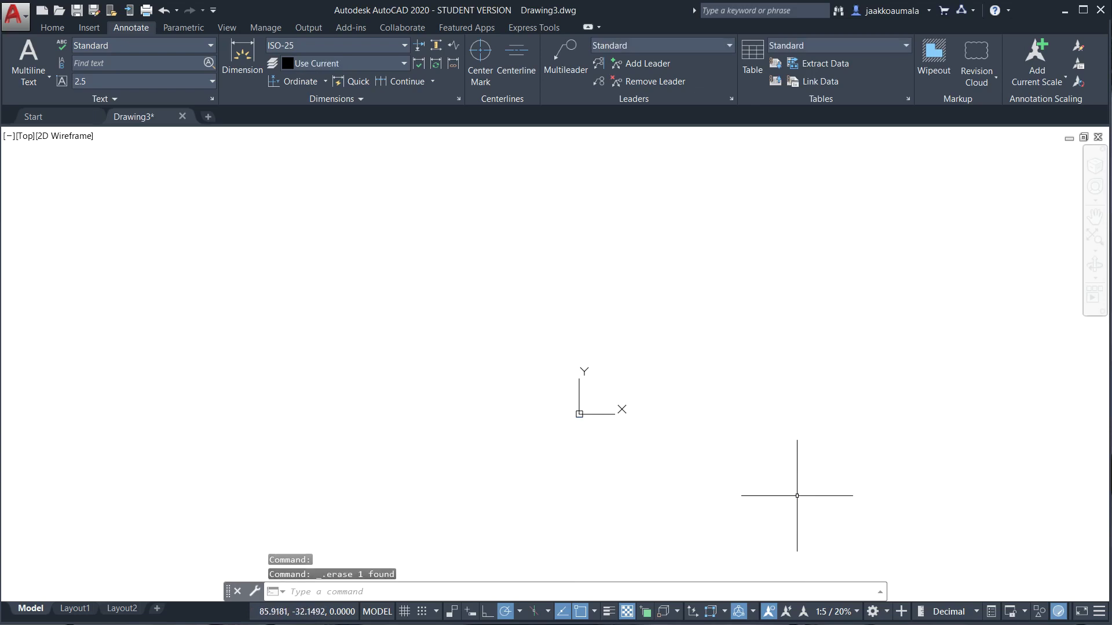
middle_drag(797, 495, 803, 492)
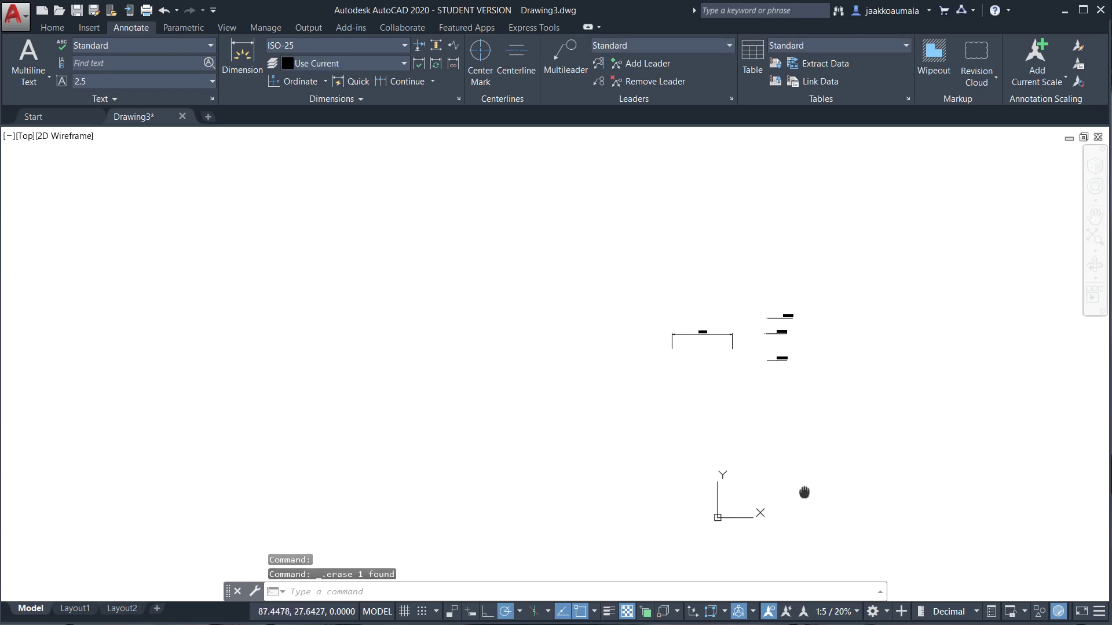
scroll(794, 509, up, 2)
middle_drag(784, 423, 782, 459)
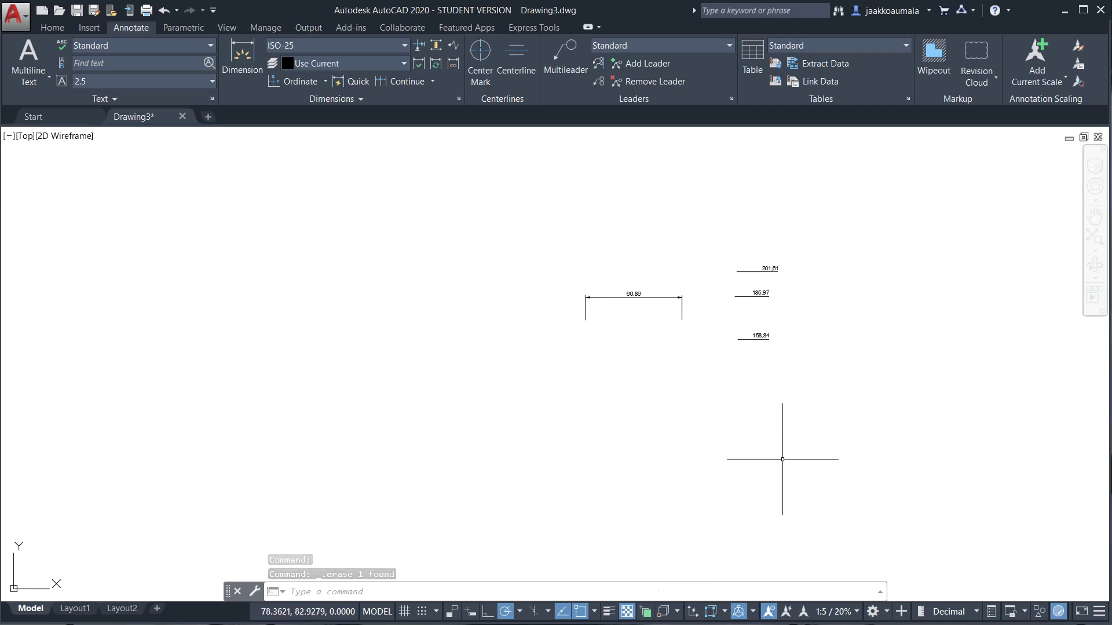
scroll(767, 307, up, 4)
click(850, 454)
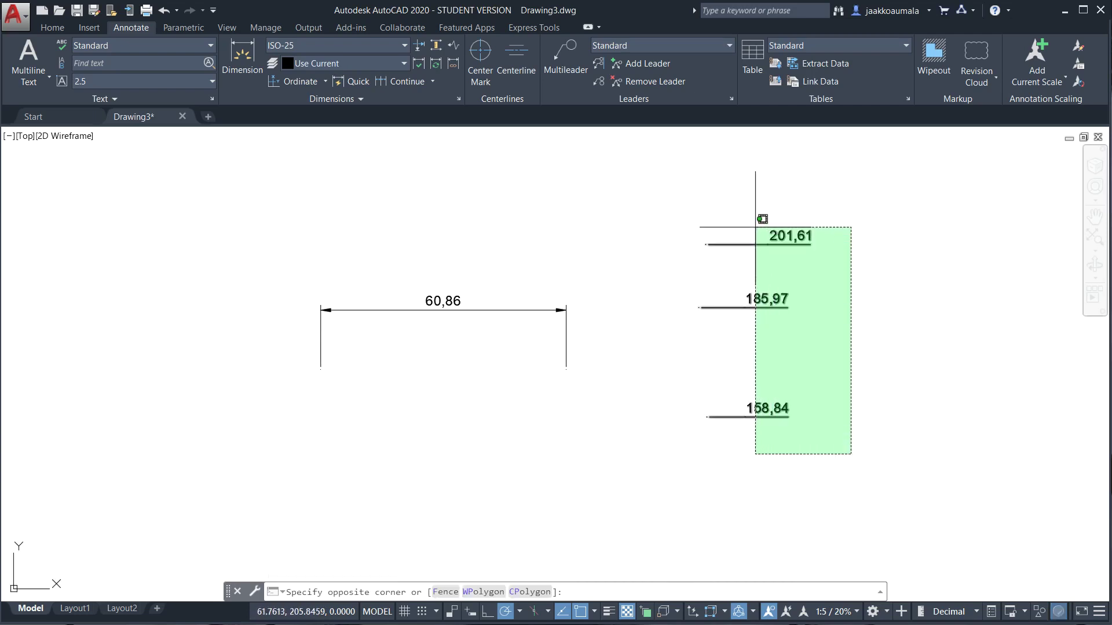
click(755, 227)
key(Delete)
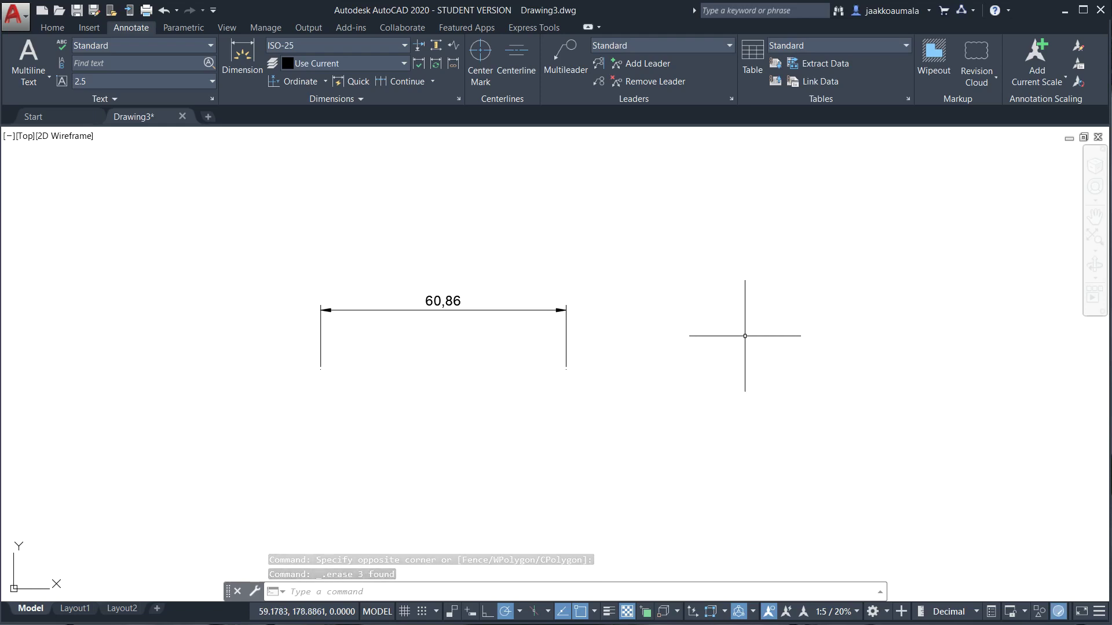
middle_drag(744, 336, 837, 323)
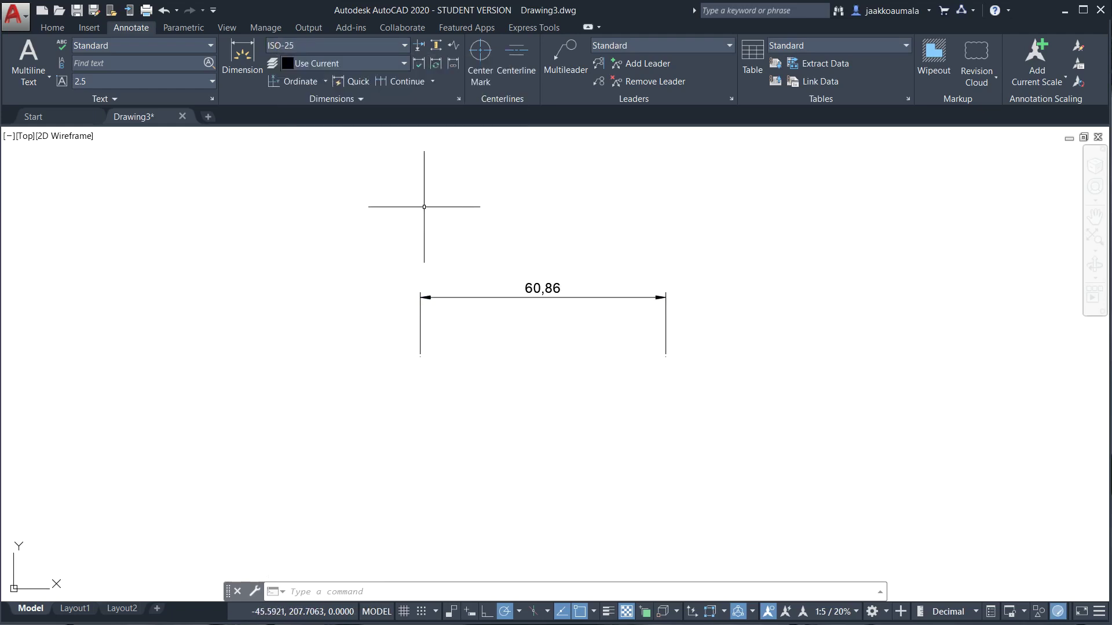
- Open the Dimension Style Manager from the Dimensions panel launcher arrow
click(459, 100)
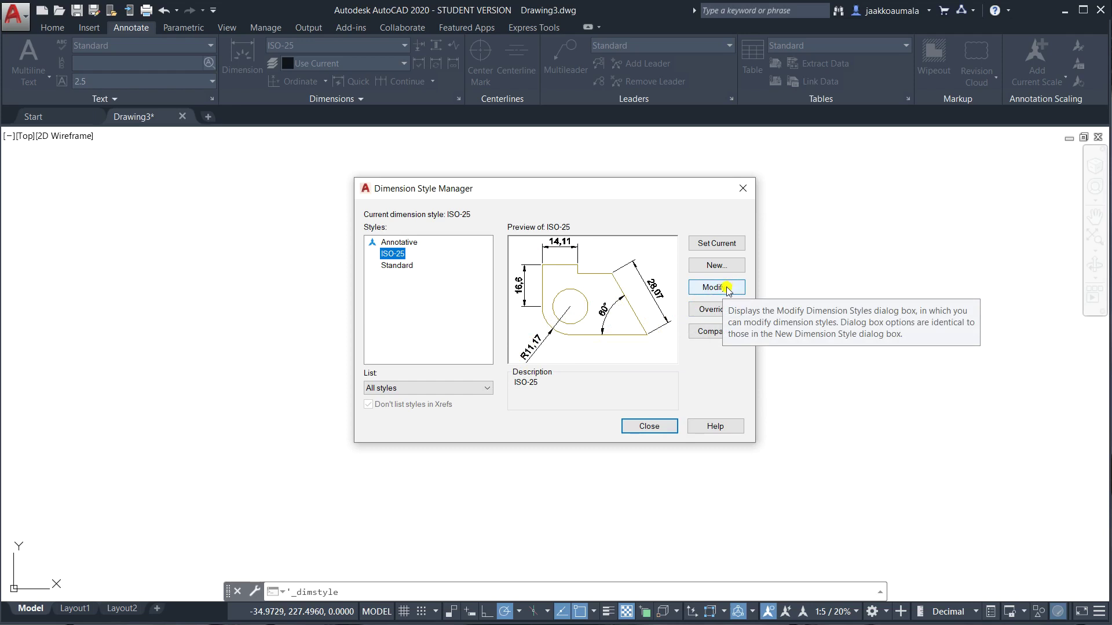
- Open the ISO-25 style editor, browse every settings tab, and return to the Lines tab
click(728, 290)
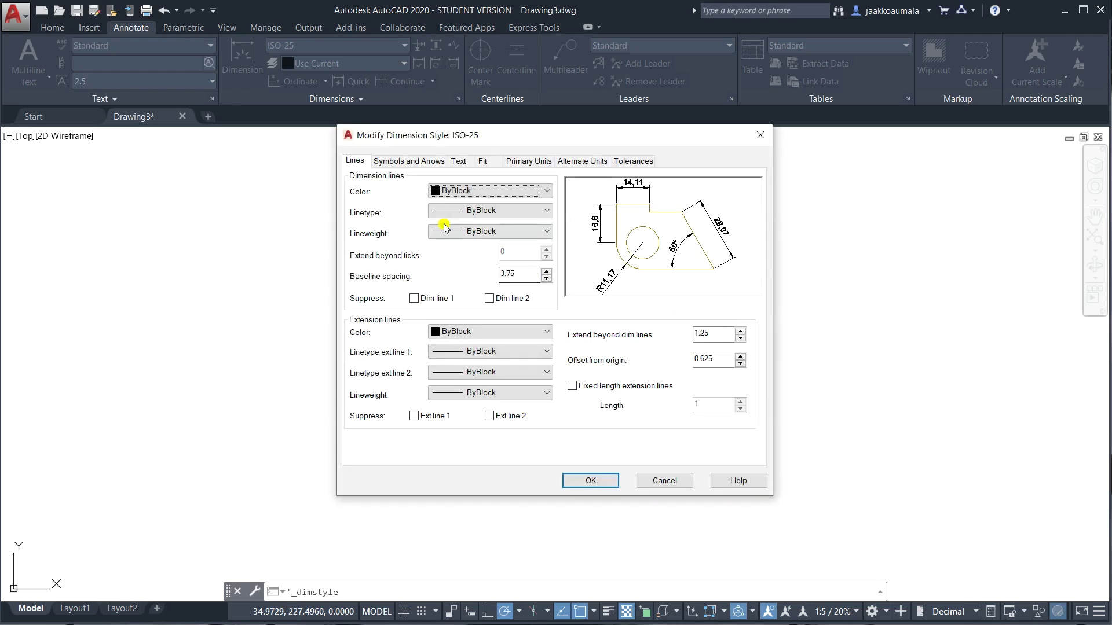
click(408, 161)
click(457, 161)
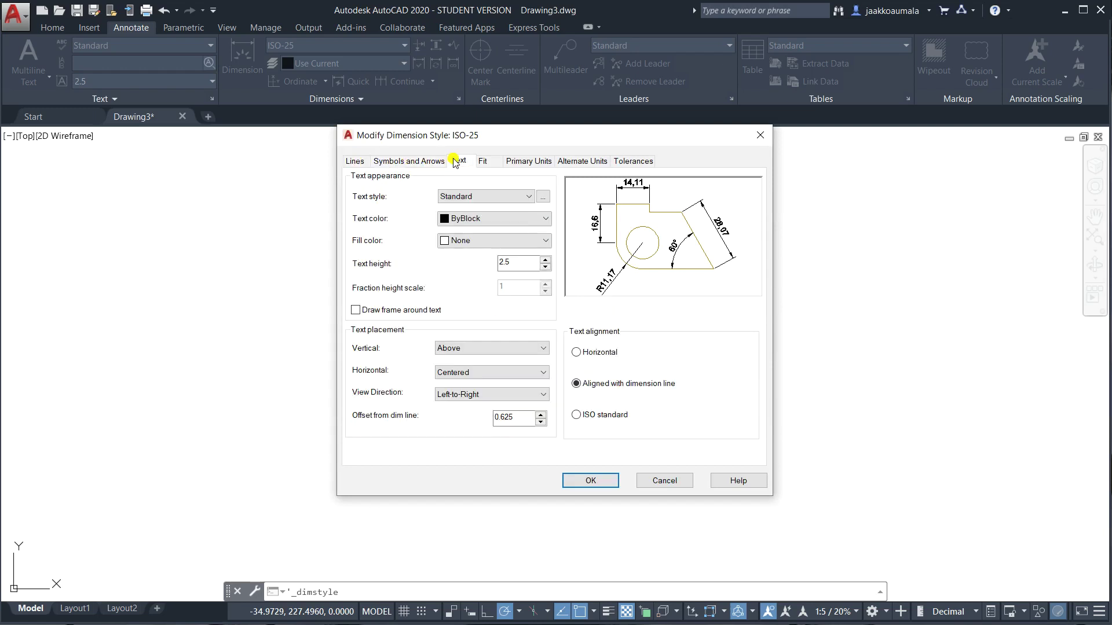
click(528, 161)
click(582, 161)
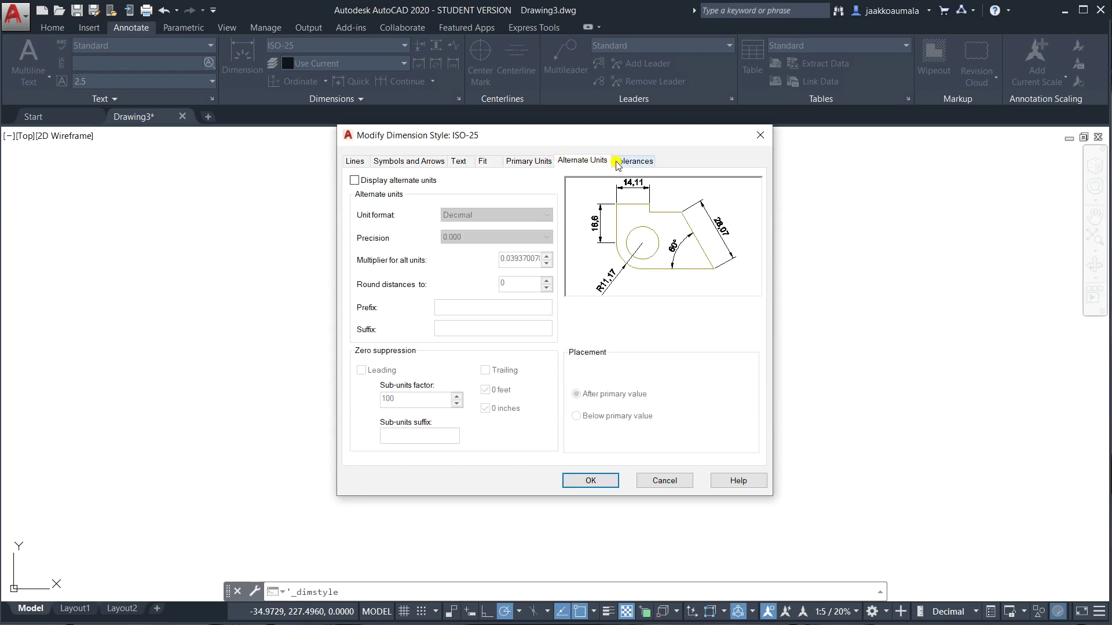
click(633, 161)
click(354, 161)
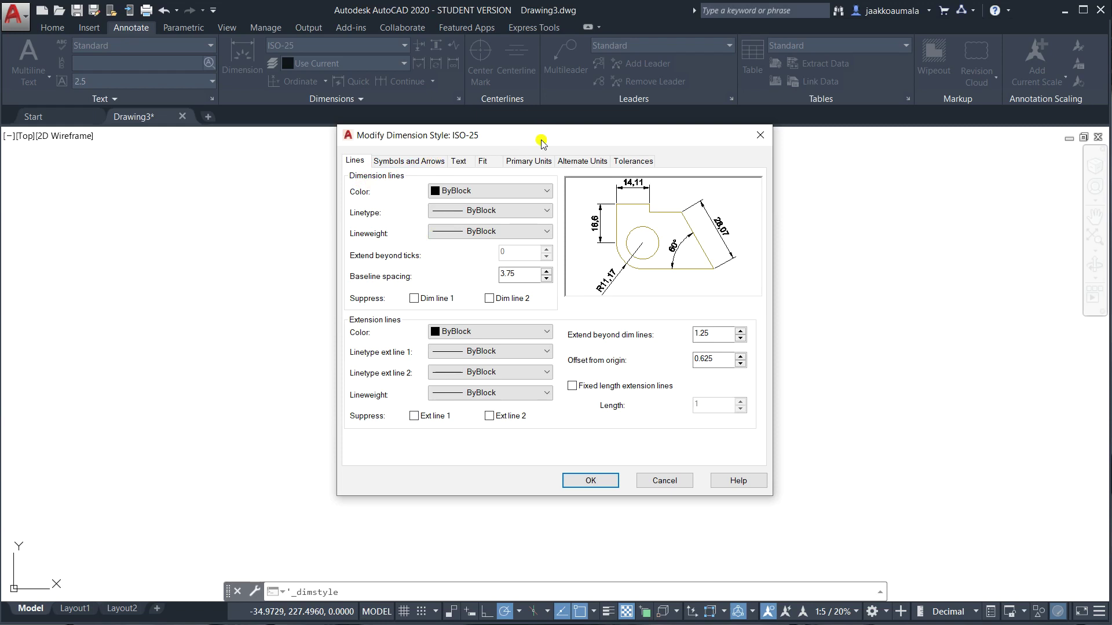
mouse_move(540, 141)
mouse_down()
mouse_move(732, 386)
mouse_move(743, 378)
mouse_up()
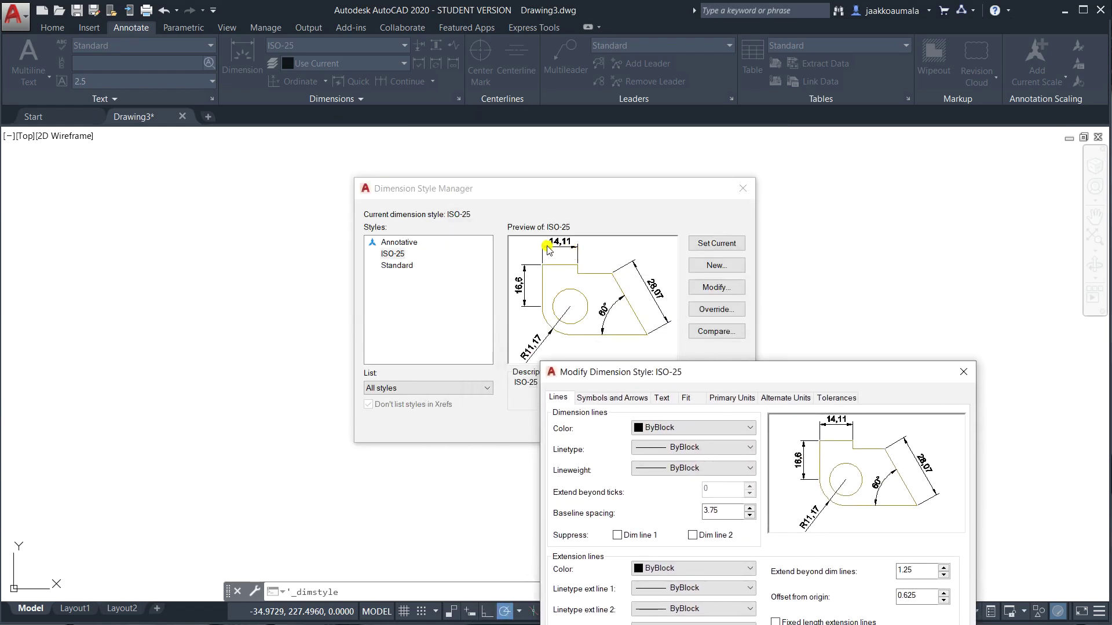
mouse_move(746, 373)
mouse_down()
mouse_move(663, 241)
mouse_move(587, 176)
mouse_up()
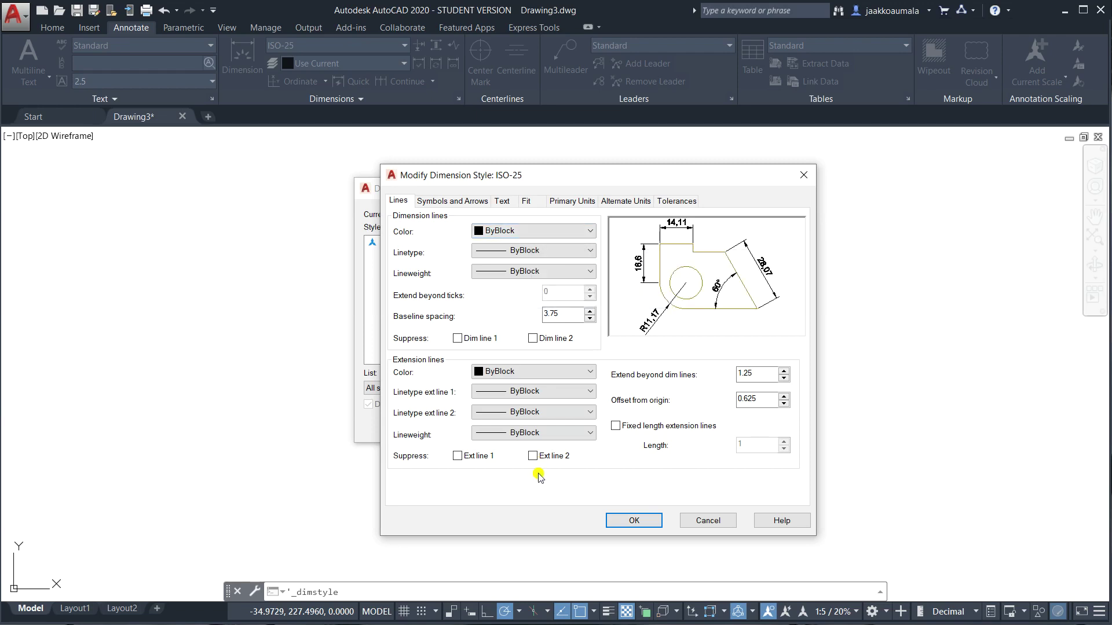
click(528, 230)
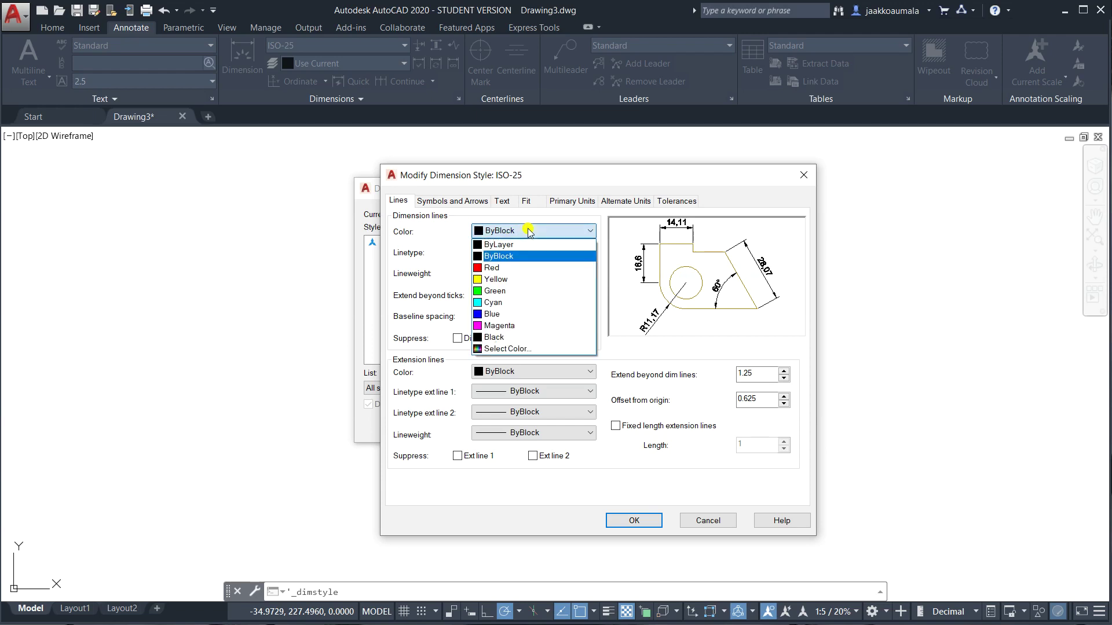
click(510, 244)
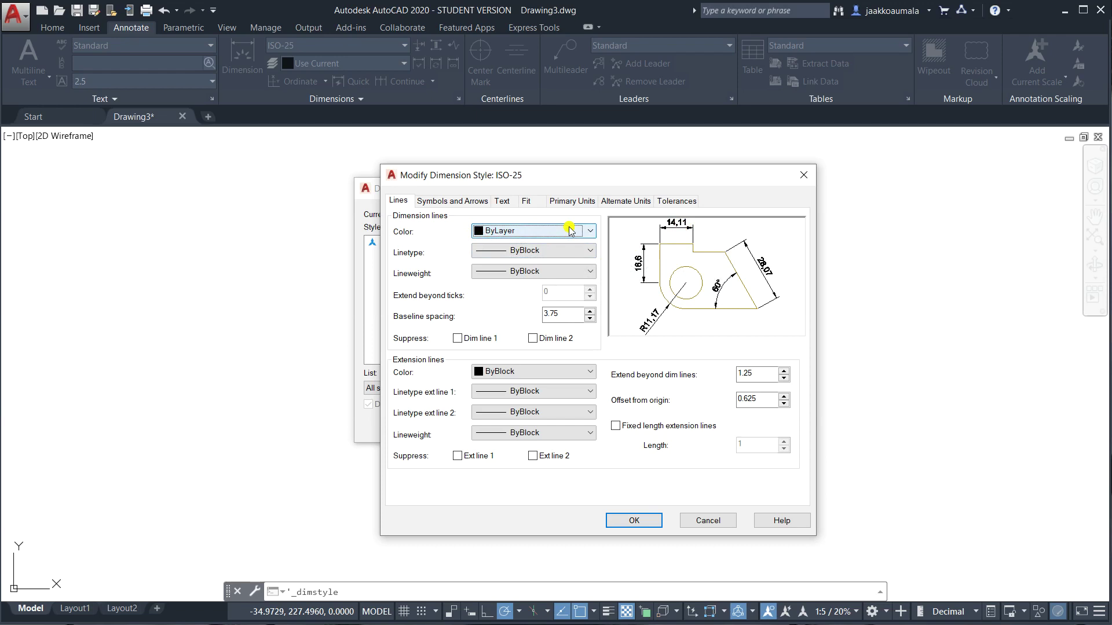
click(588, 231)
click(513, 256)
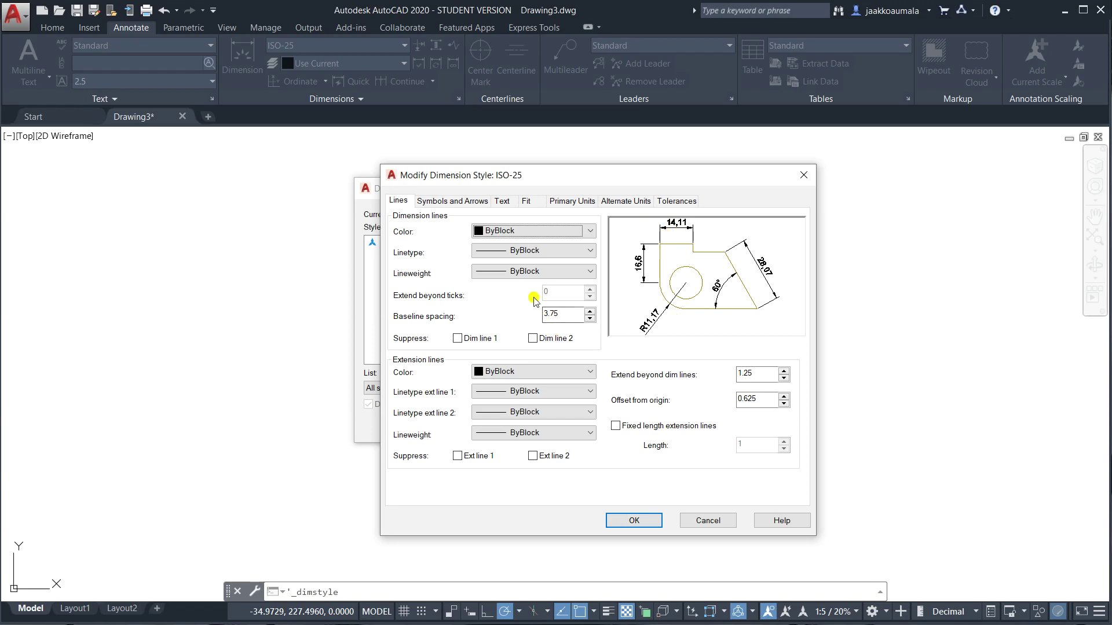
- Set the ISO-25 first arrowhead to Oblique on the Symbols and Arrows tab
click(457, 204)
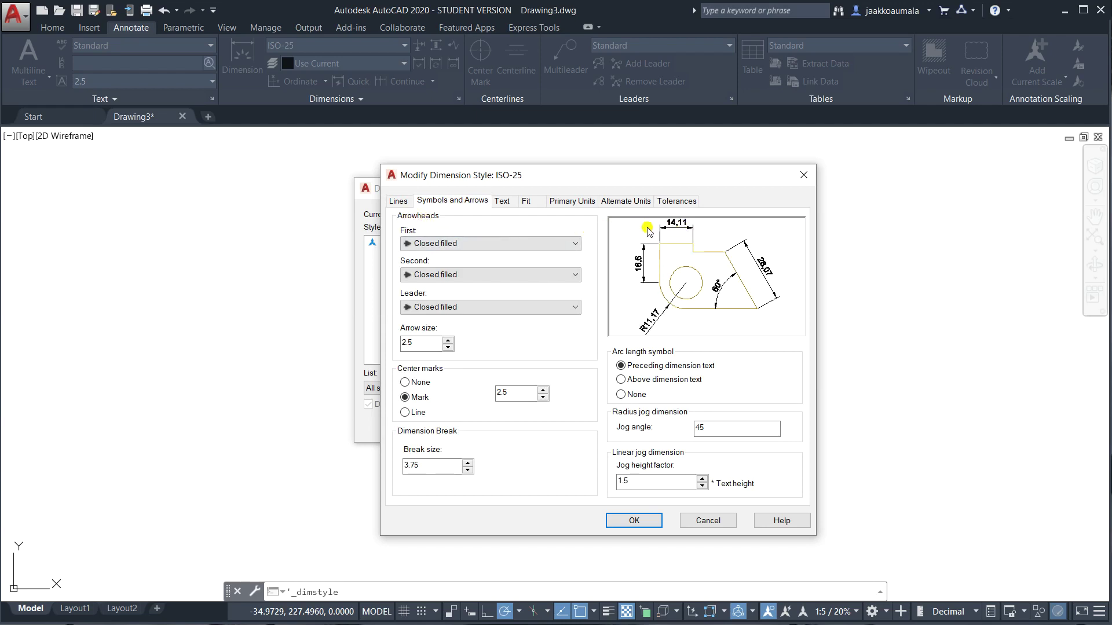
click(578, 246)
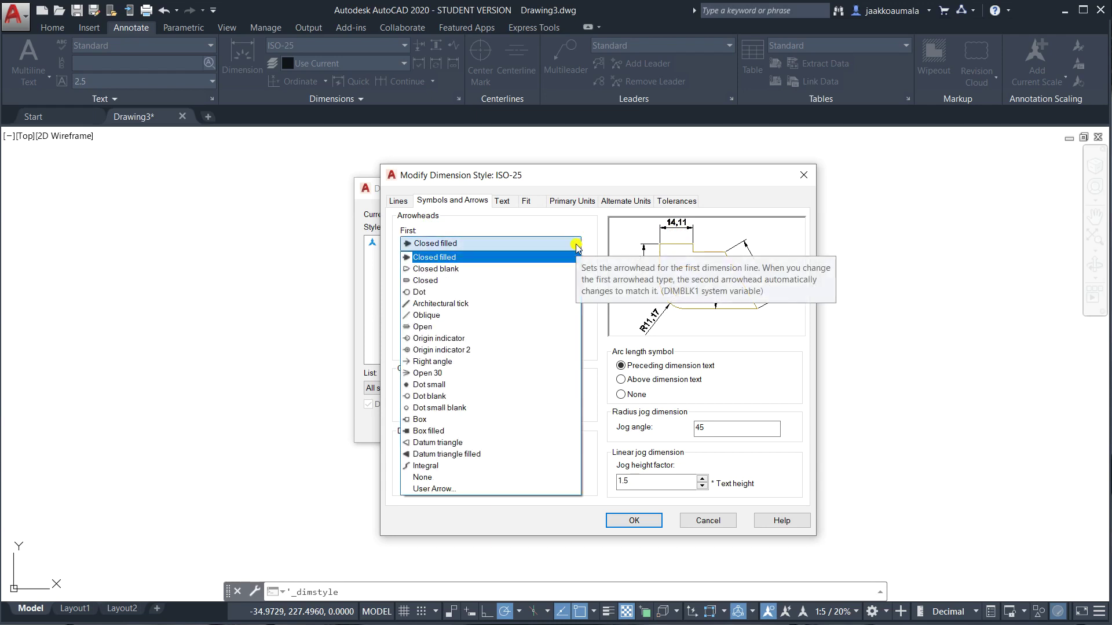
click(465, 315)
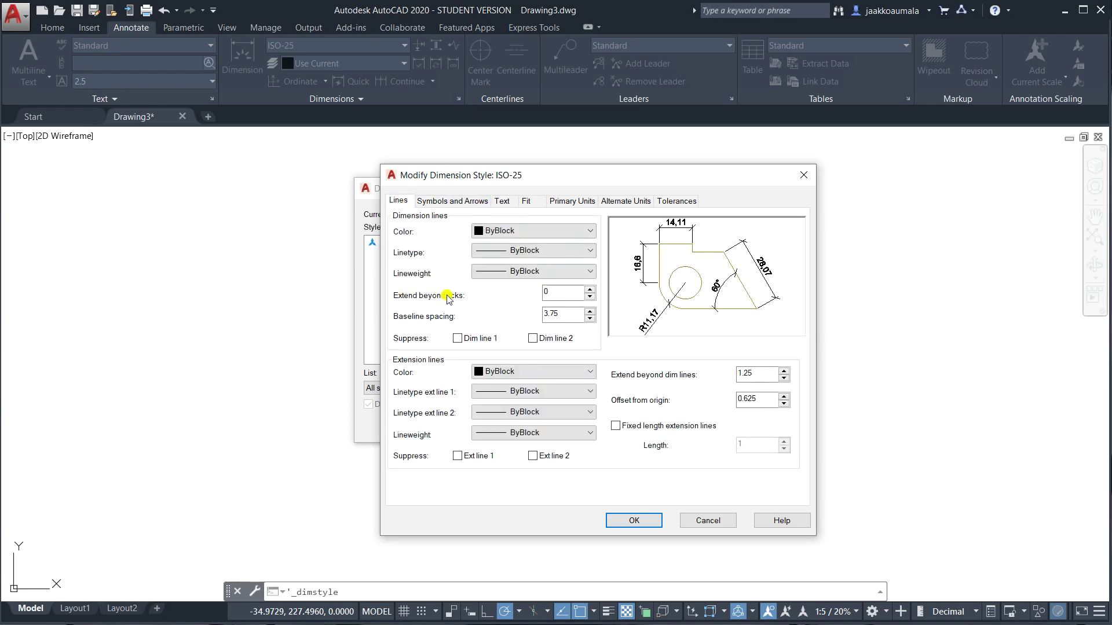
- Set Extend beyond ticks to 1.5 and confirm the ISO-25 changes with OK
click(541, 294)
double_click(553, 293)
text(5)
click(555, 315)
drag(556, 315, 563, 316)
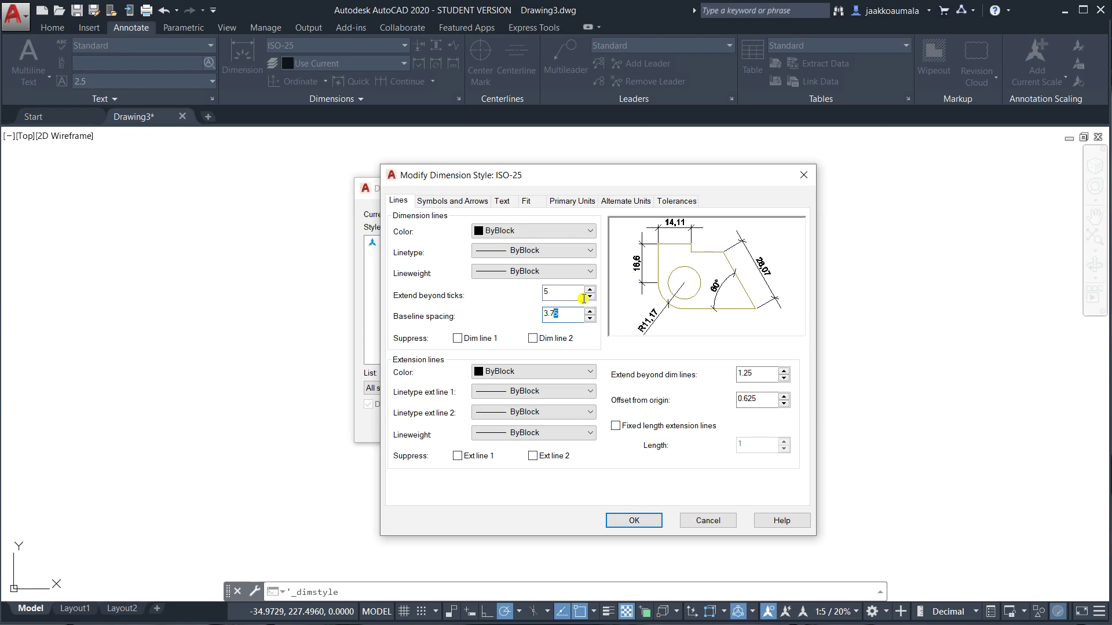
double_click(546, 290)
text(2)
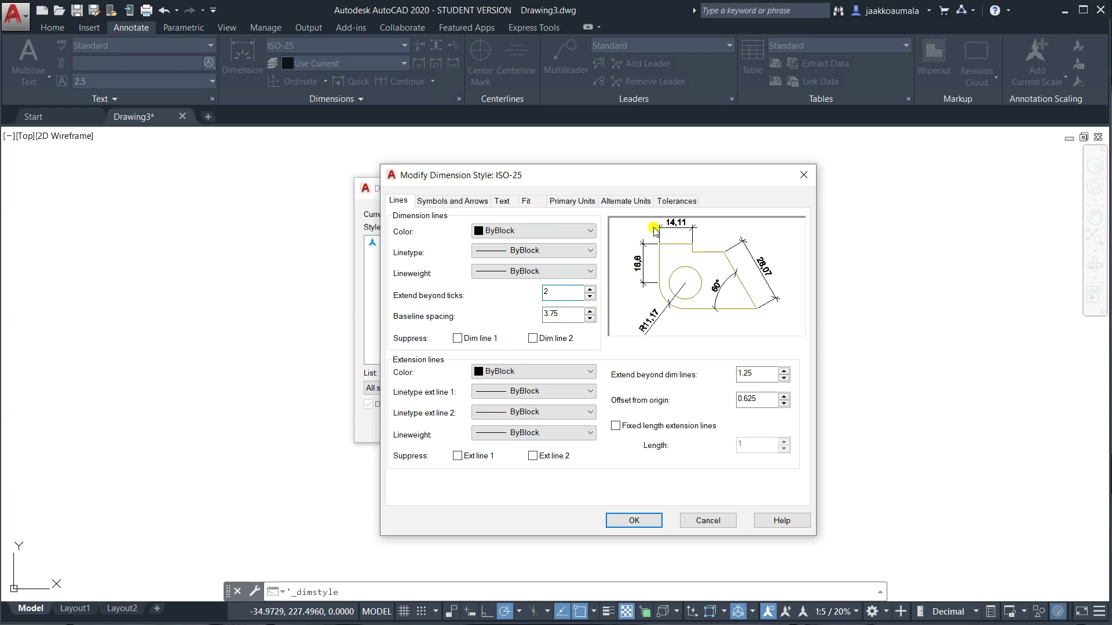
key(BackSpace)
text(2)
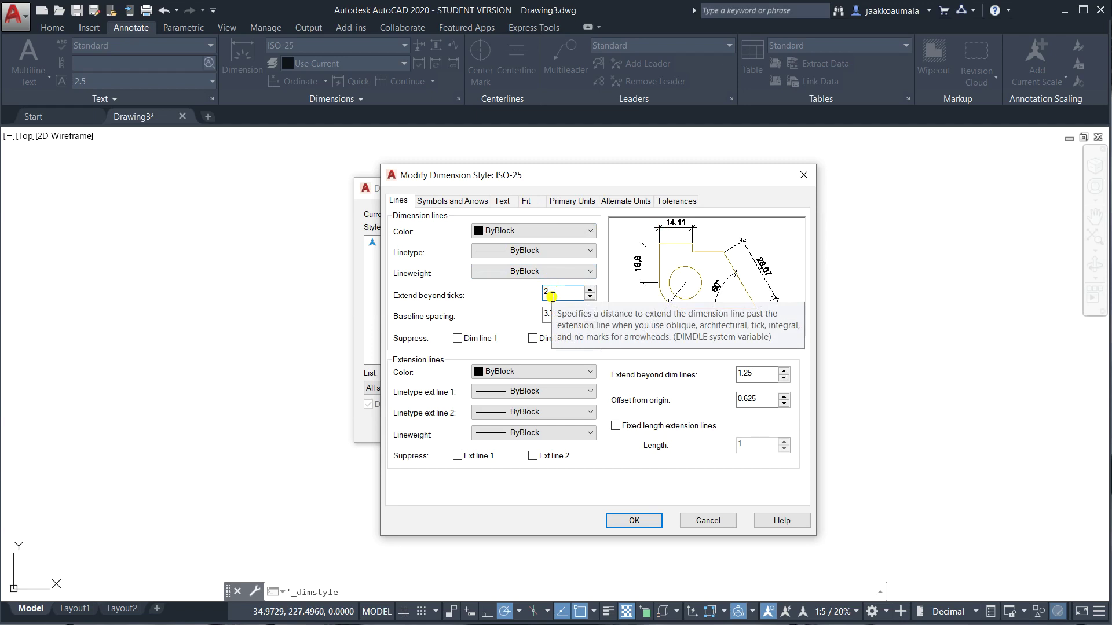
mouse_move(563, 293)
drag(553, 293, 488, 297)
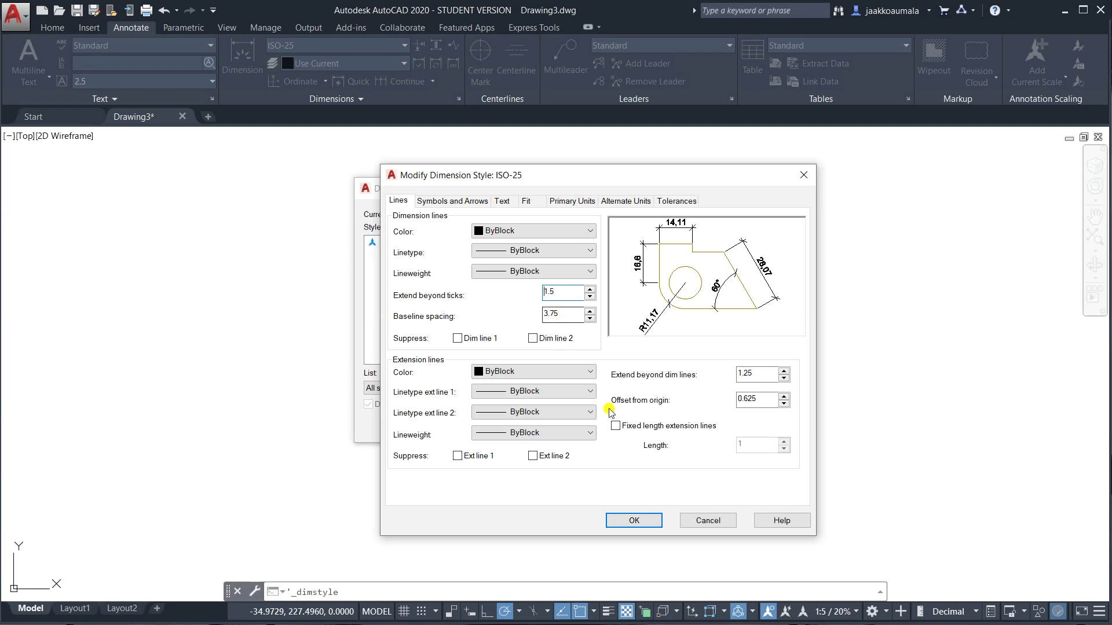
click(635, 522)
- Add baseline dimensions 74, 88,69, 106,59, 129,54 and 147,9 from the 60,86 dimension
click(647, 428)
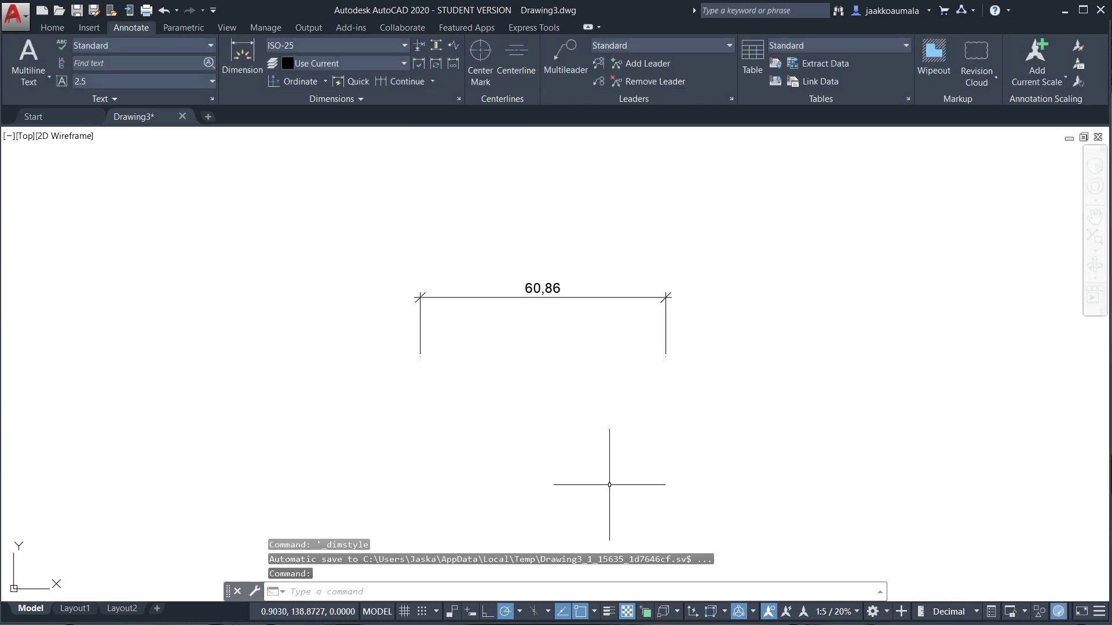
scroll(494, 359, down, 2)
middle_drag(439, 215, 383, 232)
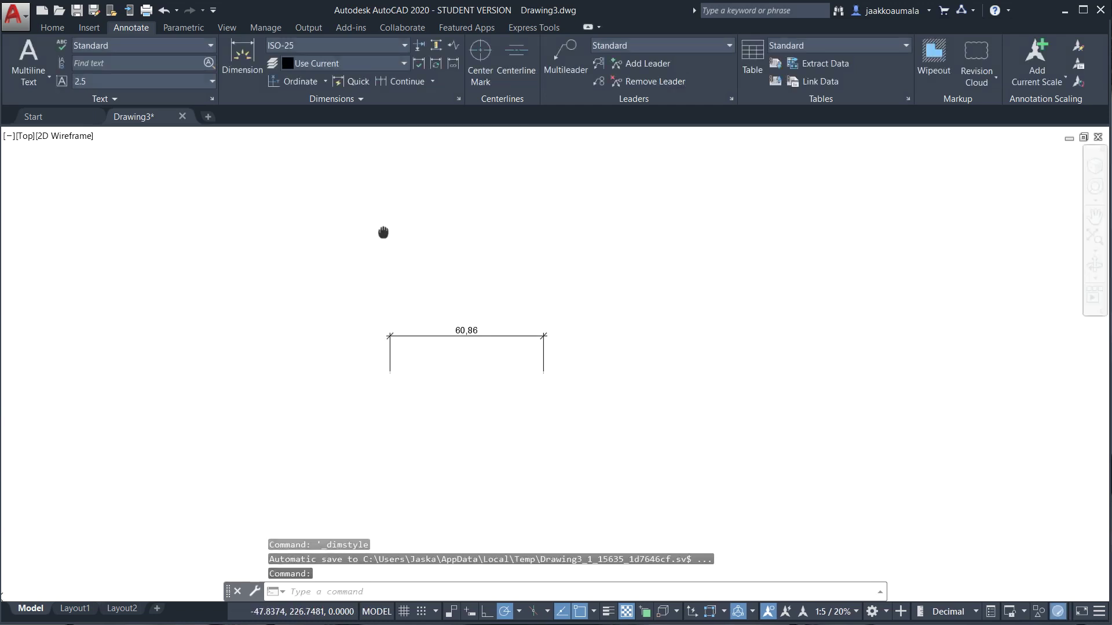
click(433, 82)
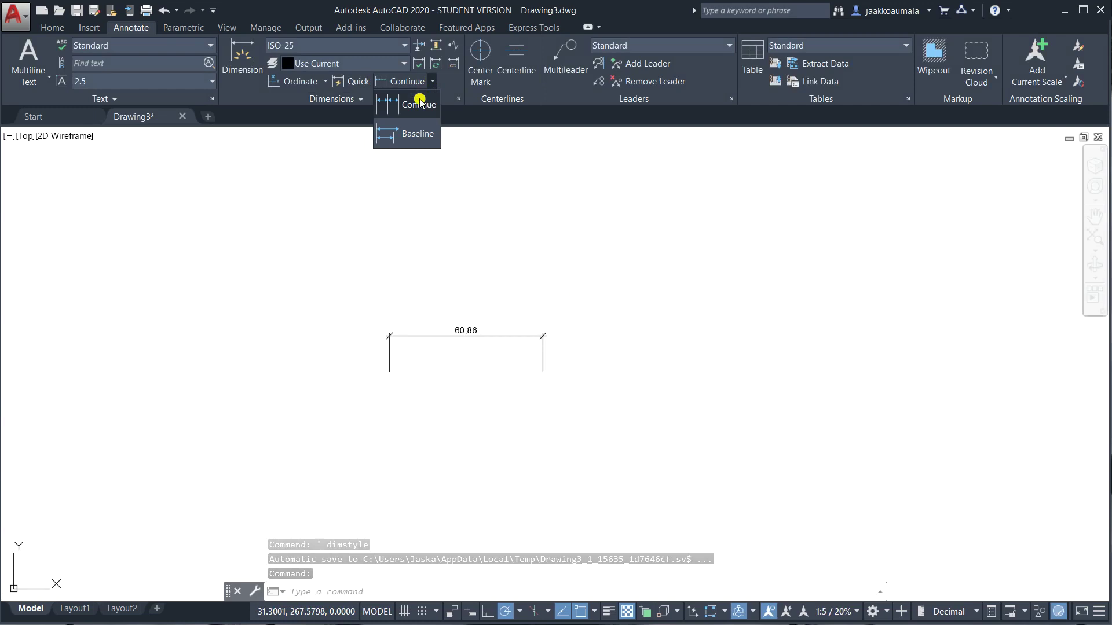
click(418, 134)
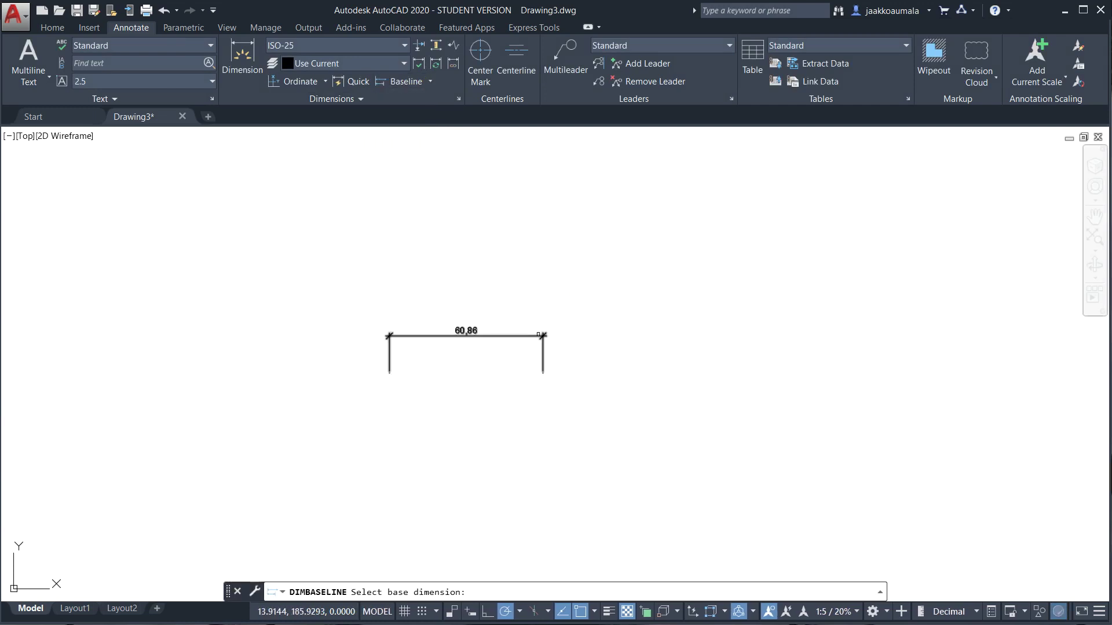
click(541, 335)
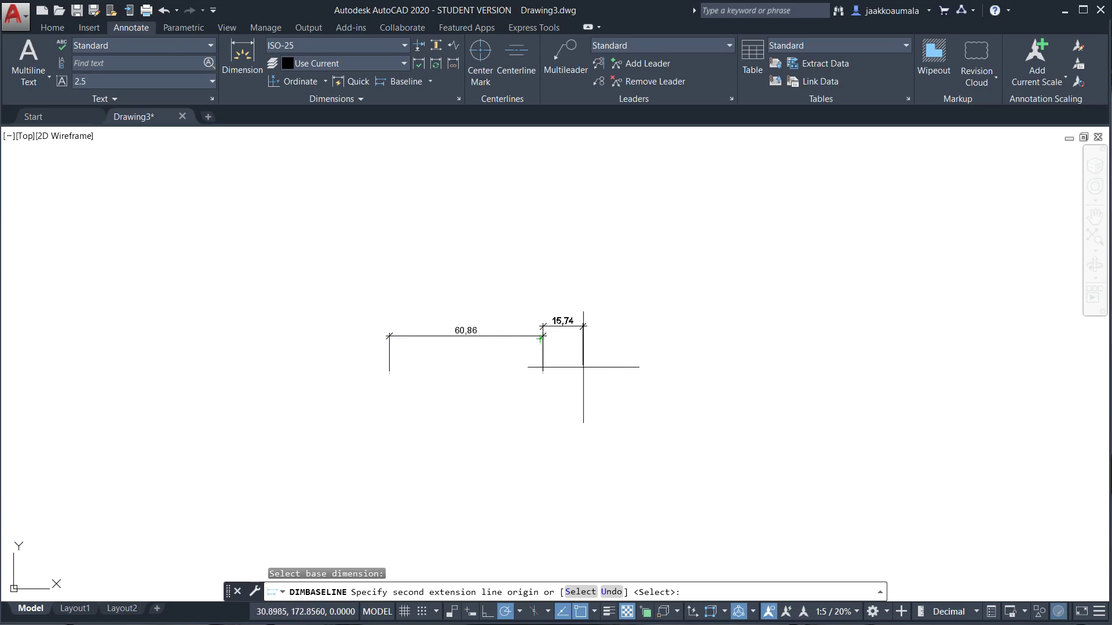
click(356, 385)
click(319, 397)
click(274, 403)
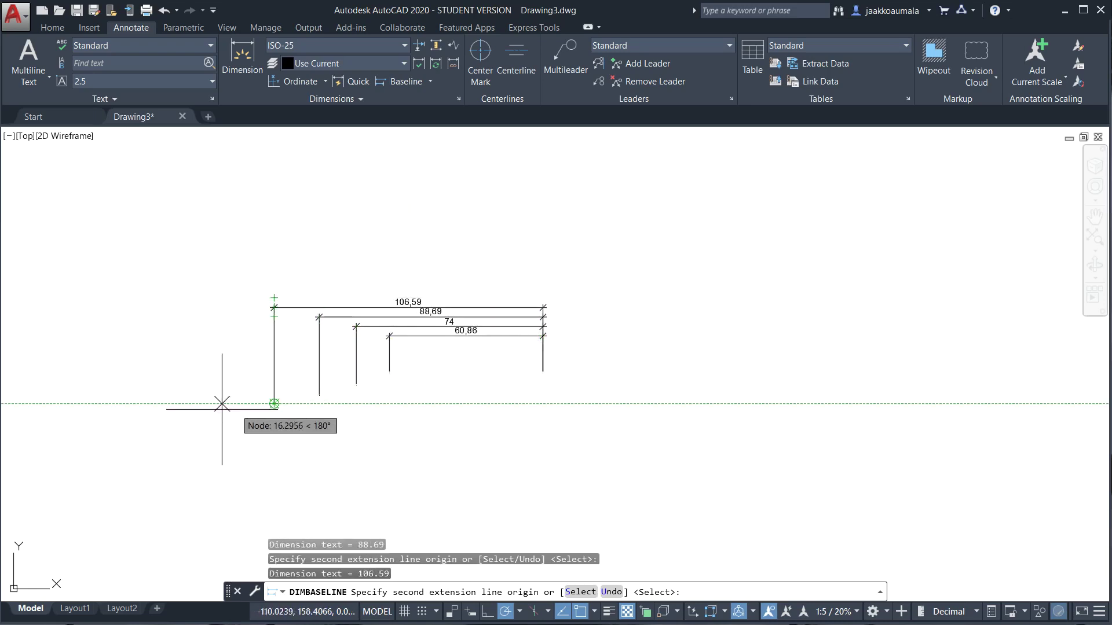
click(216, 403)
click(170, 415)
key(Escape)
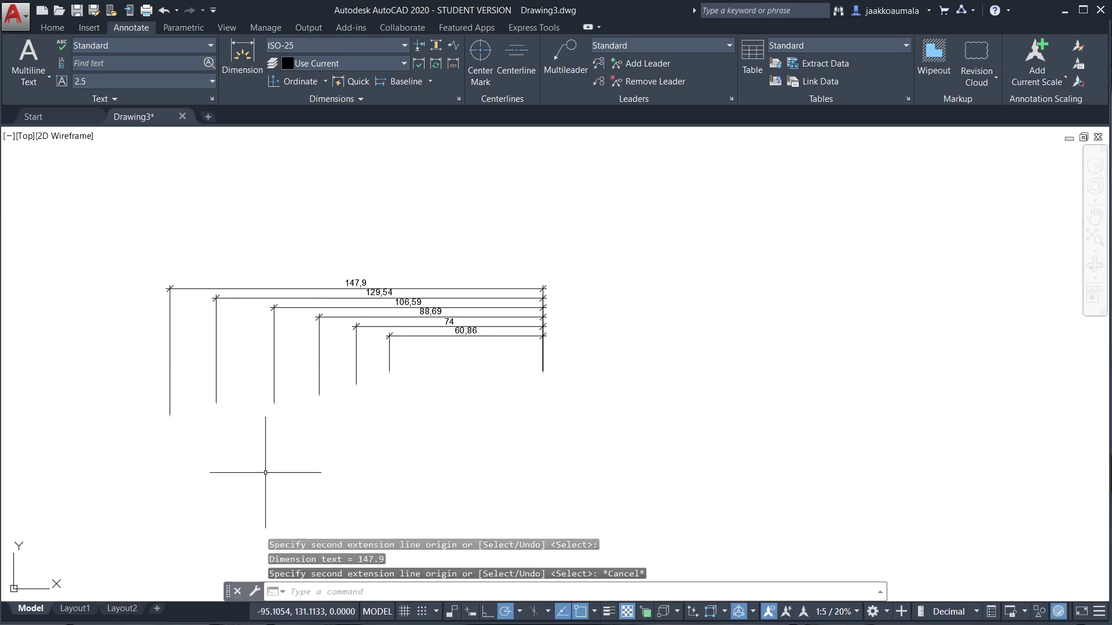
- Erase all six stacked dimensions using a crossing selection window
middle_drag(370, 211, 586, 211)
scroll(721, 241, up, 2)
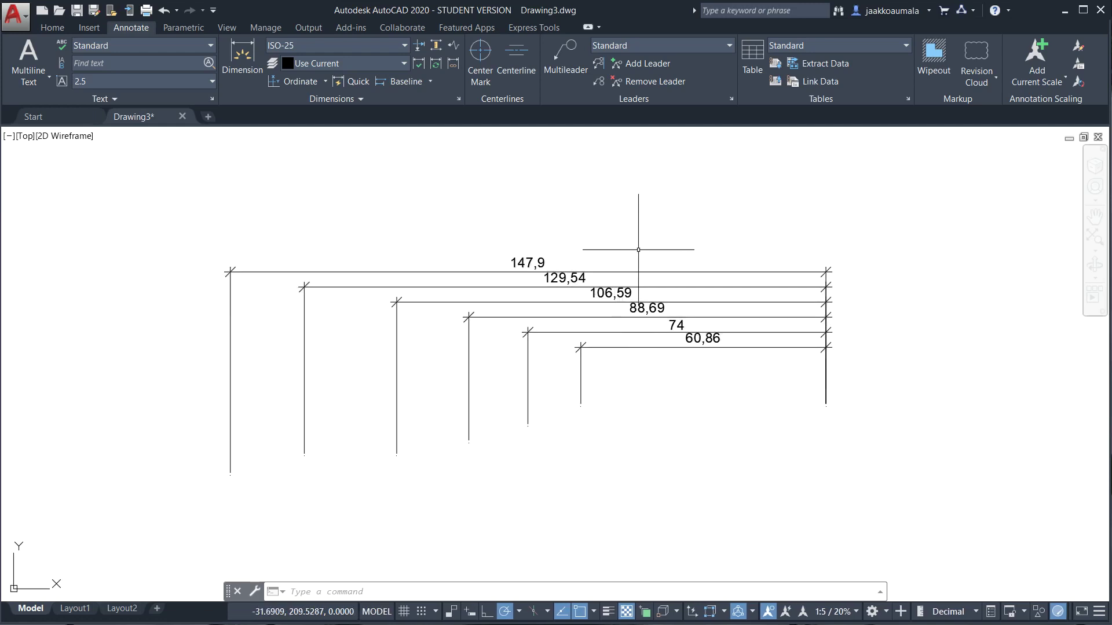
click(774, 229)
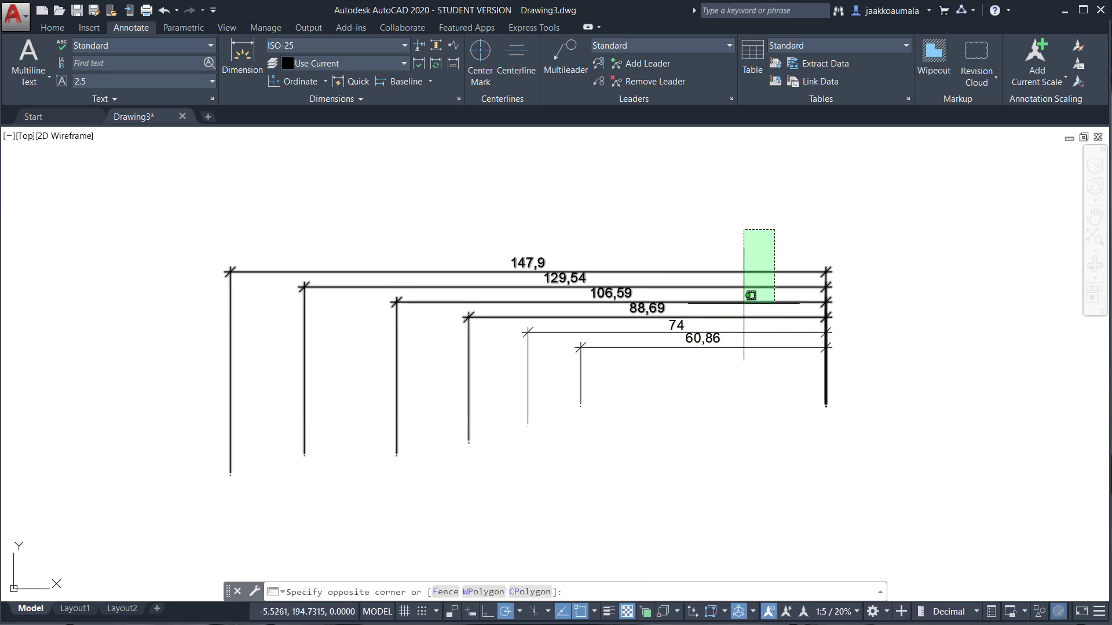
click(749, 249)
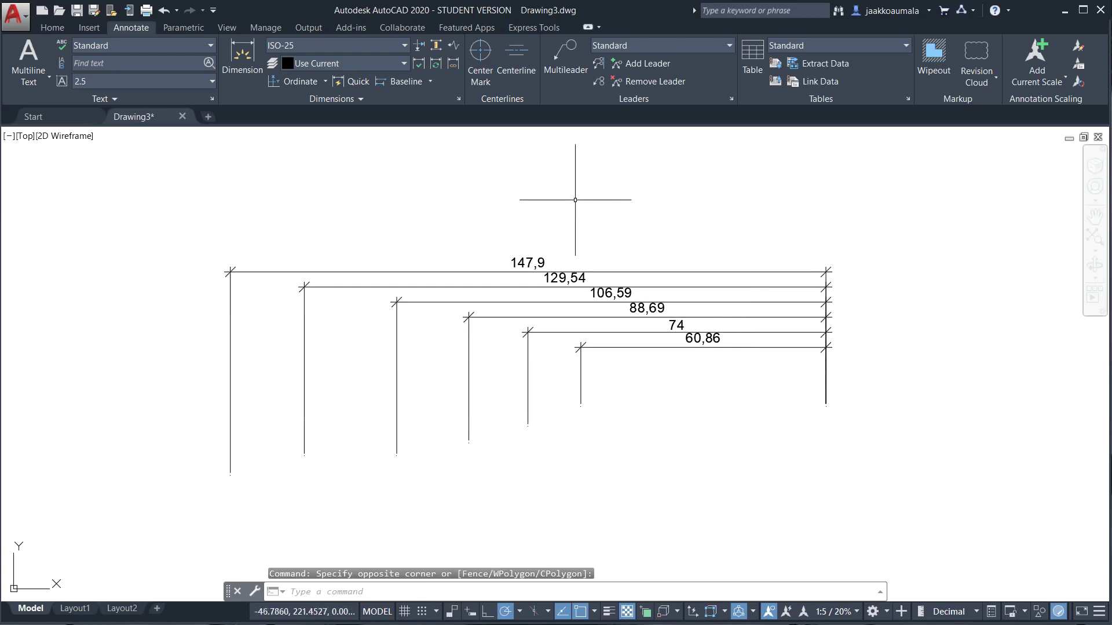
click(781, 215)
click(617, 380)
key(Delete)
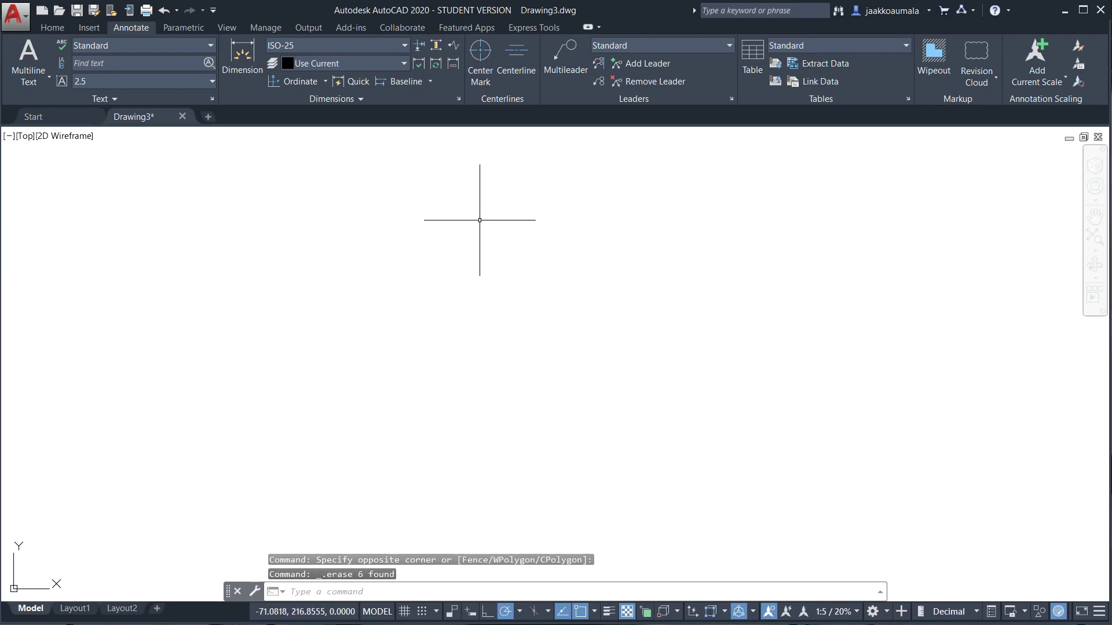
- Reopen the ISO-25 style editor from the Dimensions panel on the Lines tab
click(459, 99)
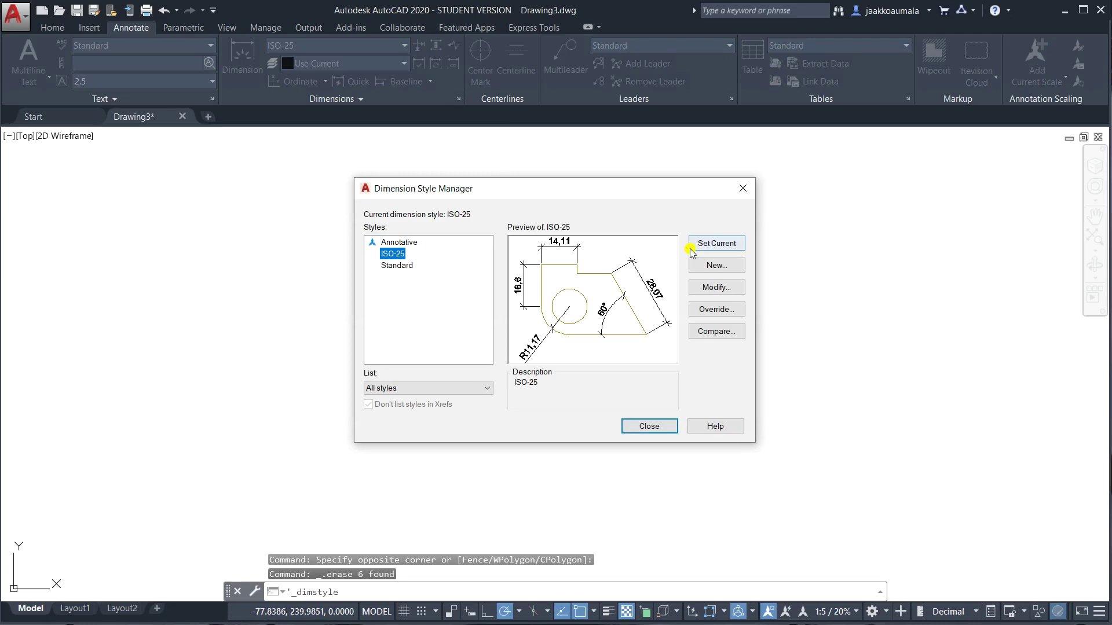
click(717, 287)
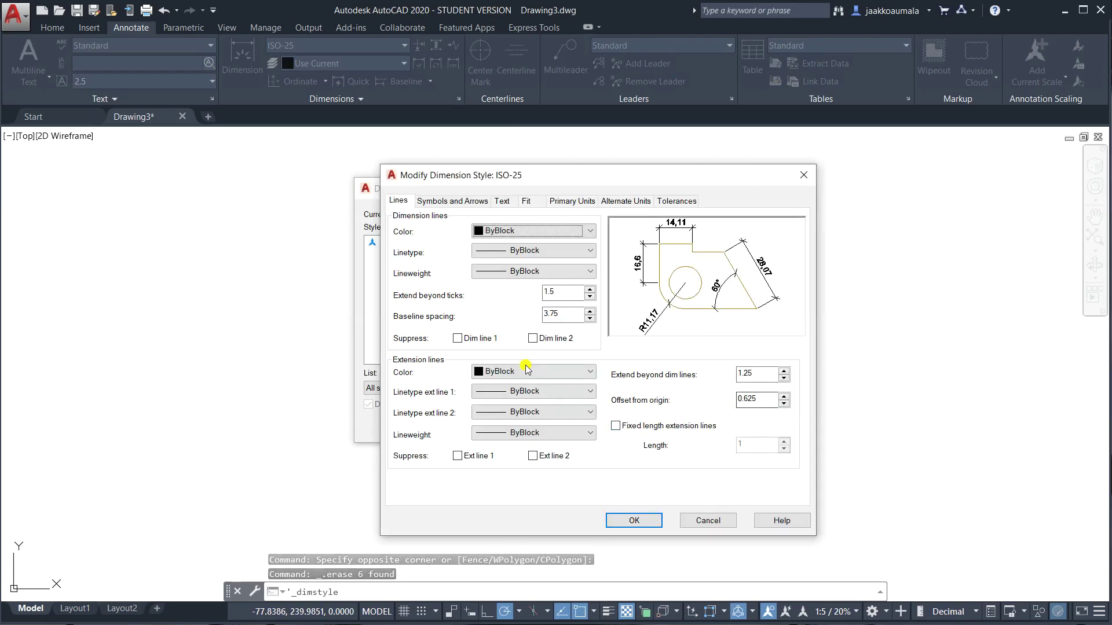
double_click(557, 315)
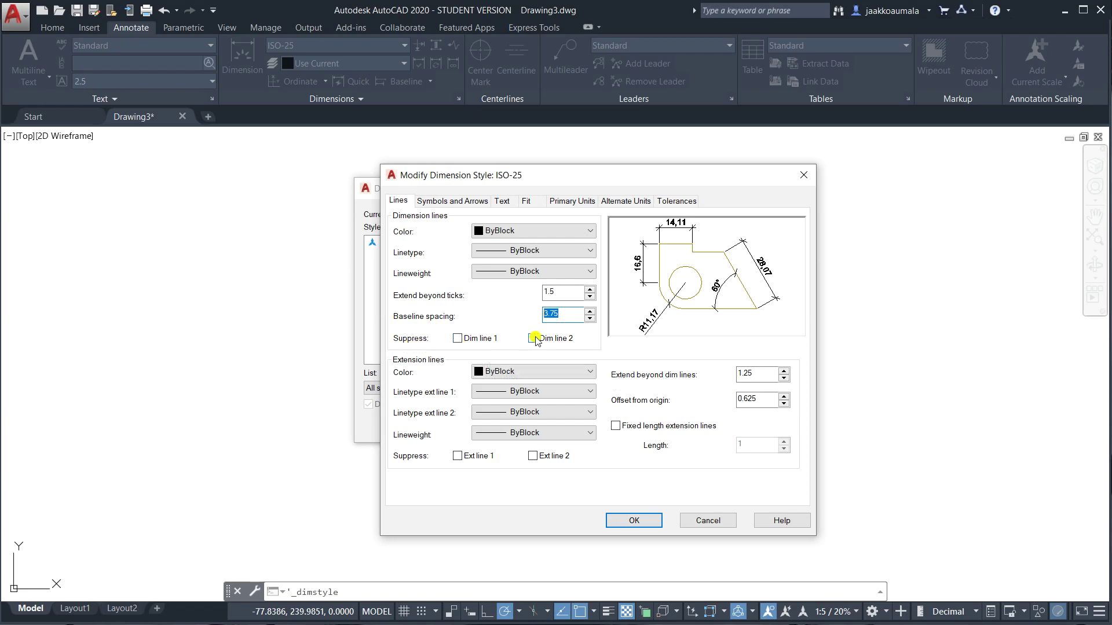
- Preview suppressing Dim line 1 and Dim line 2, leaving both dimension lines shown
click(457, 338)
click(458, 338)
click(457, 339)
click(457, 338)
click(533, 338)
click(533, 338)
click(533, 455)
click(533, 456)
- Change the ISO-25 Extend beyond dim lines value from 1.25 to 1.5
drag(755, 375, 634, 378)
text(5)
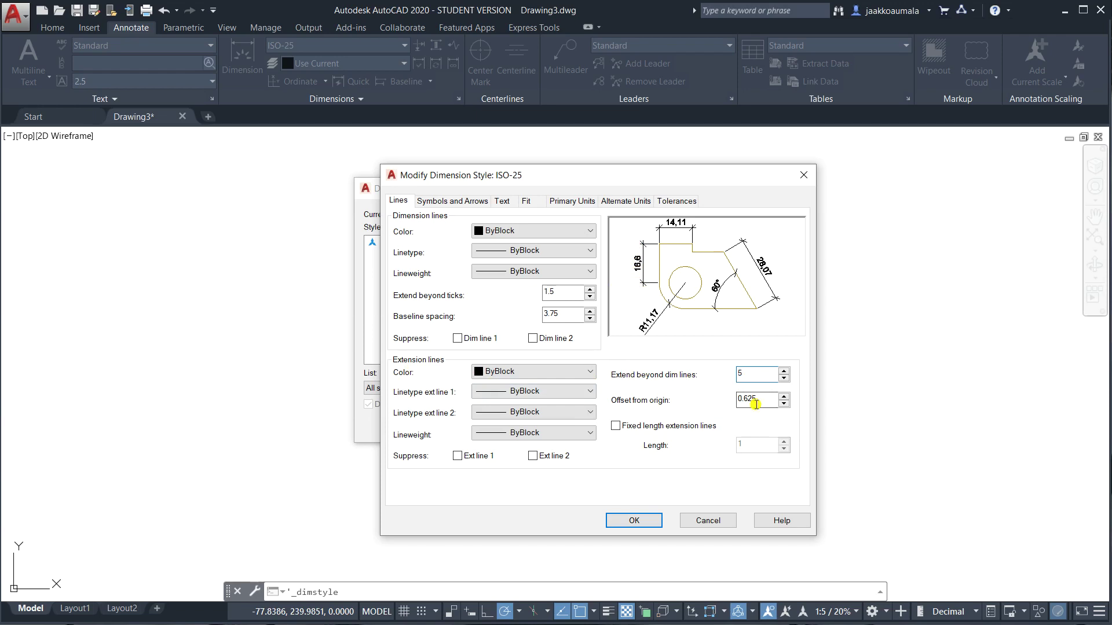
click(754, 399)
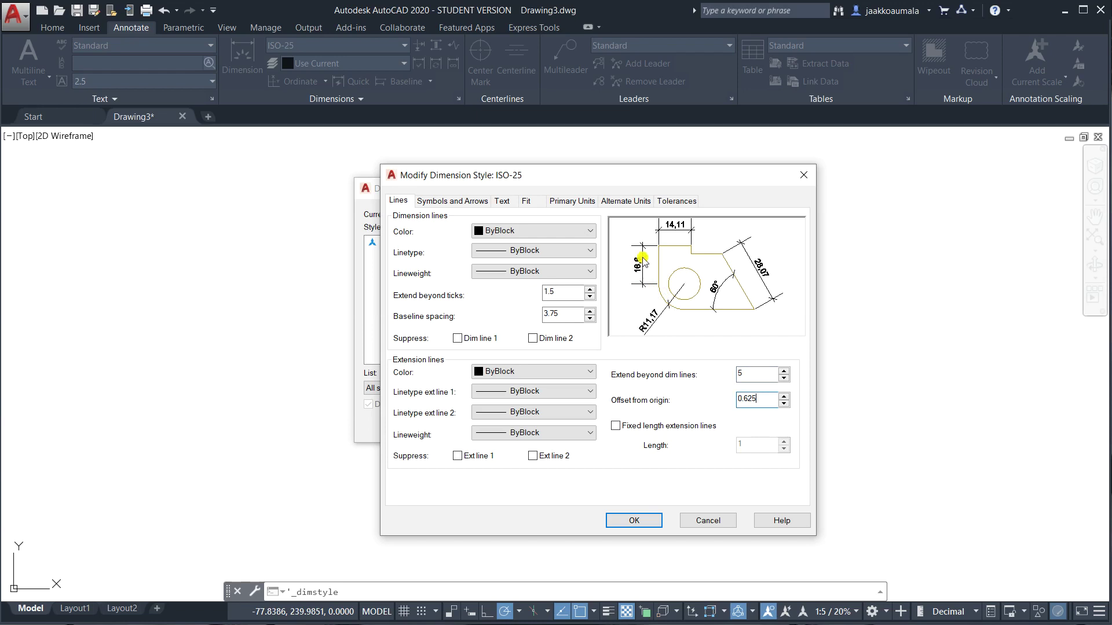
double_click(747, 374)
text(1.5)
click(748, 396)
click(752, 373)
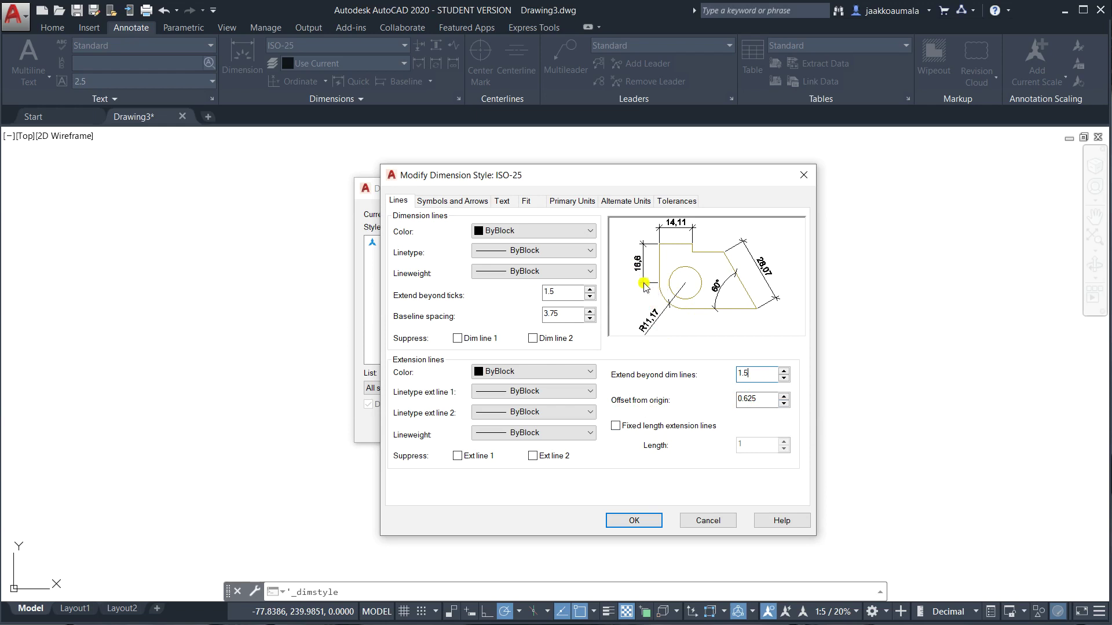
key(Tab)
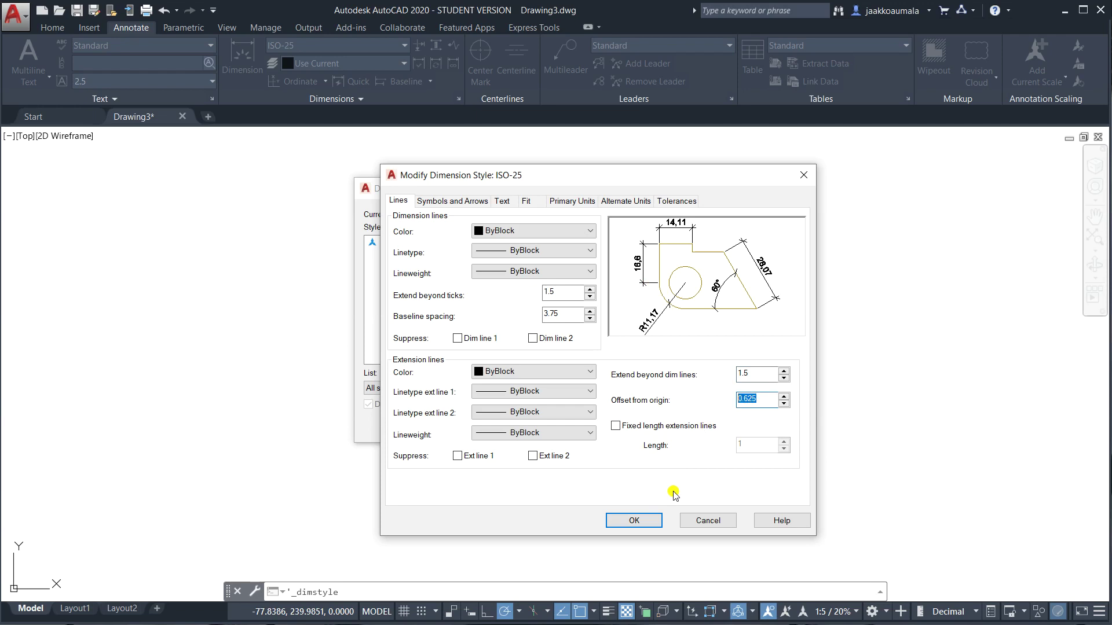
- Set Offset from origin to 2 and enable Fixed length extension lines
text(2)
click(746, 374)
click(752, 396)
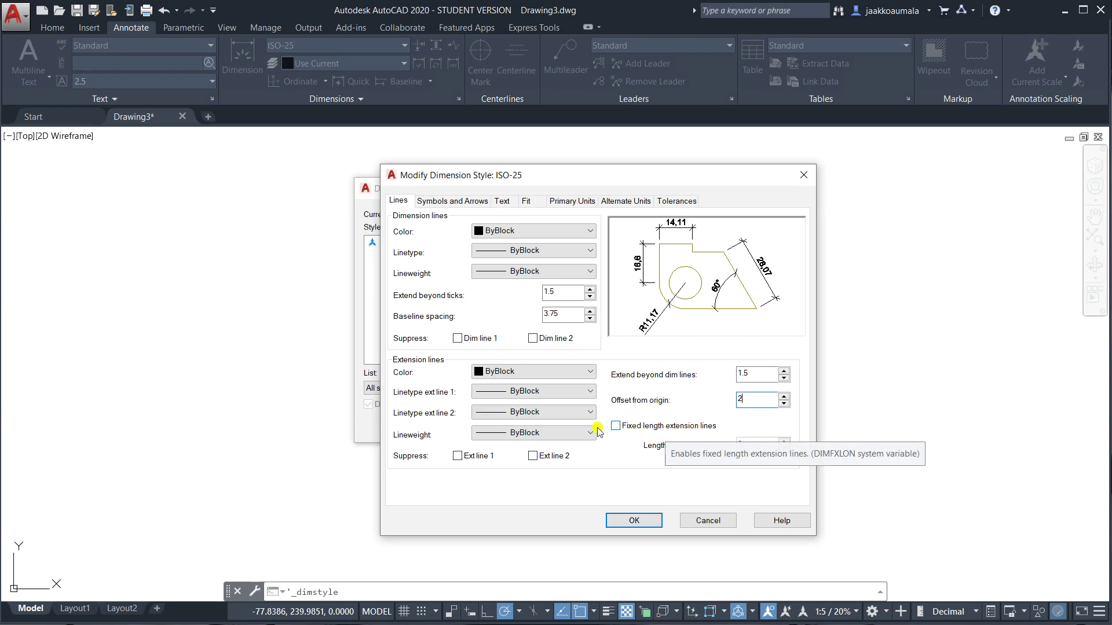
click(615, 427)
- Set the fixed extension line length for ISO-25 to 15
click(612, 428)
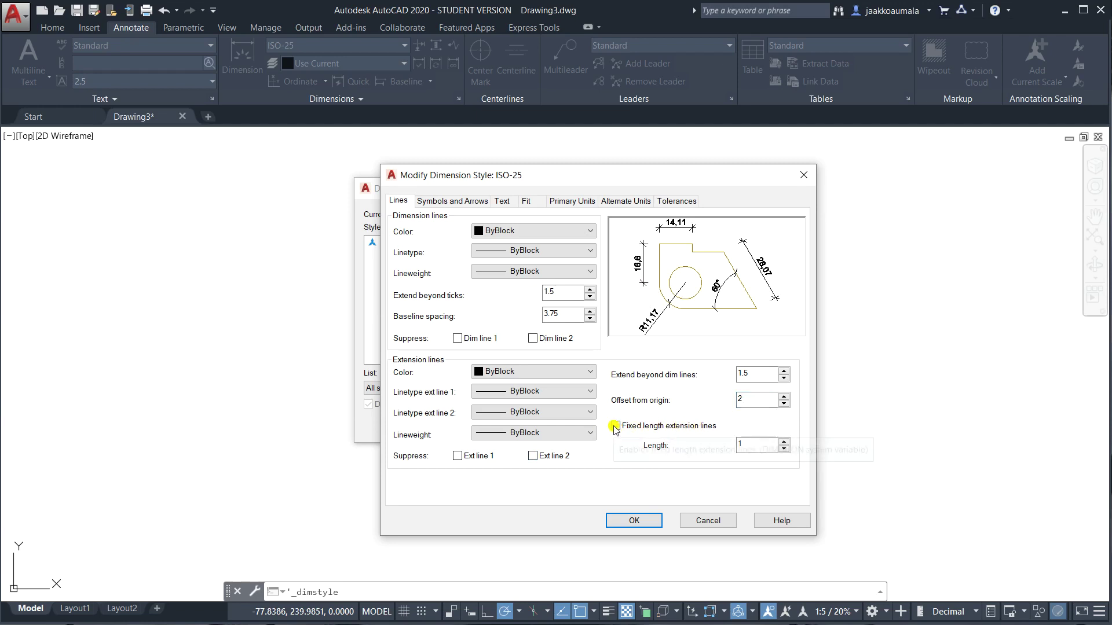
click(611, 425)
double_click(741, 444)
click(742, 400)
click(753, 375)
click(746, 442)
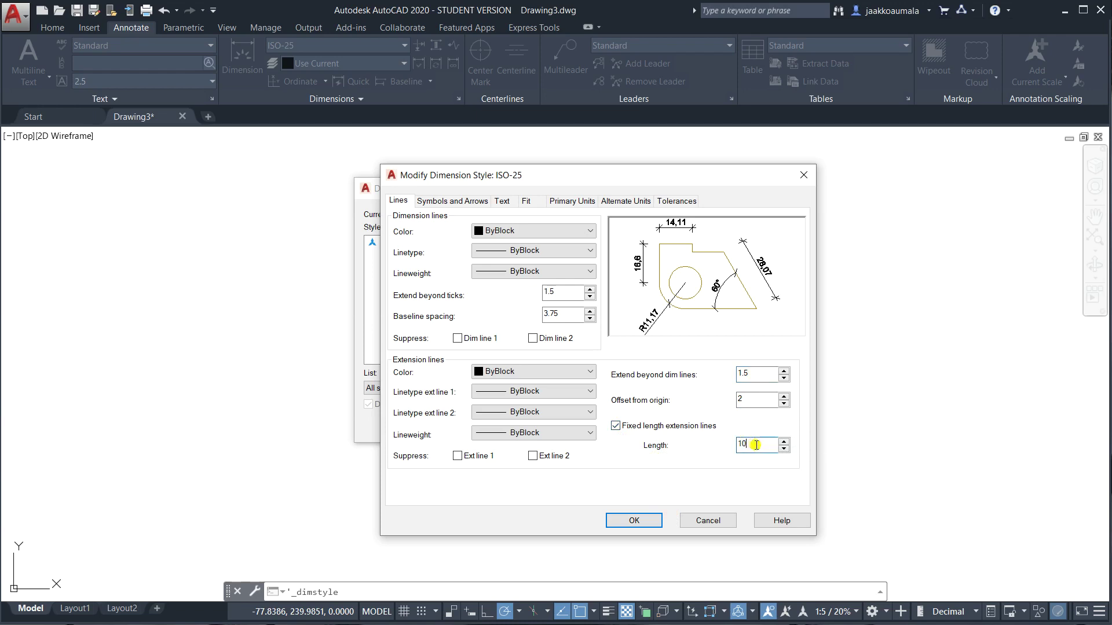
click(748, 445)
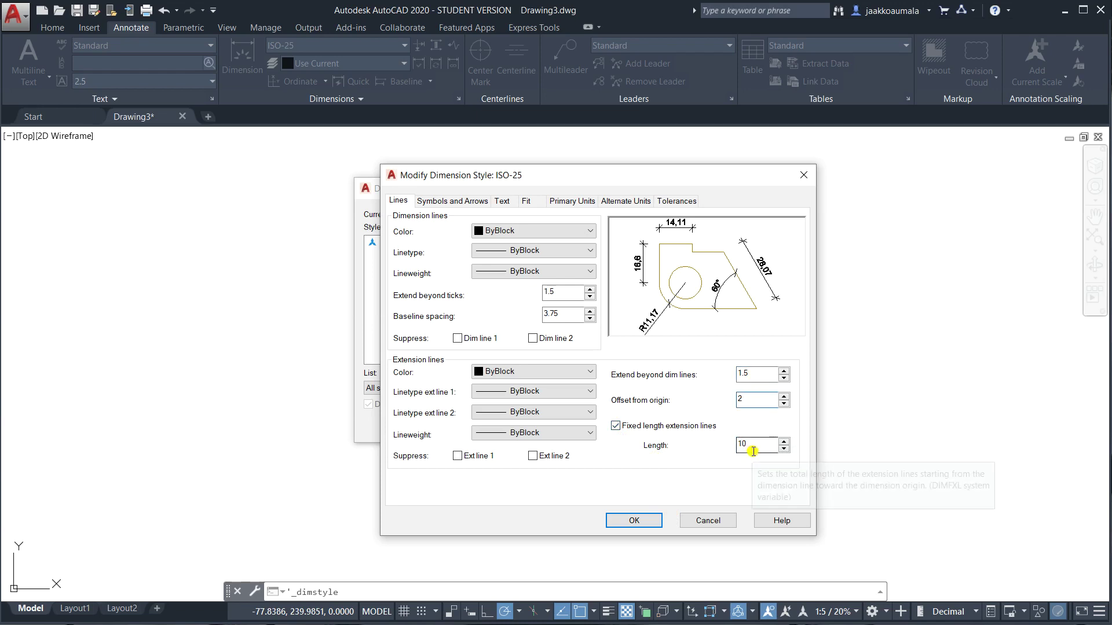
drag(751, 445, 673, 451)
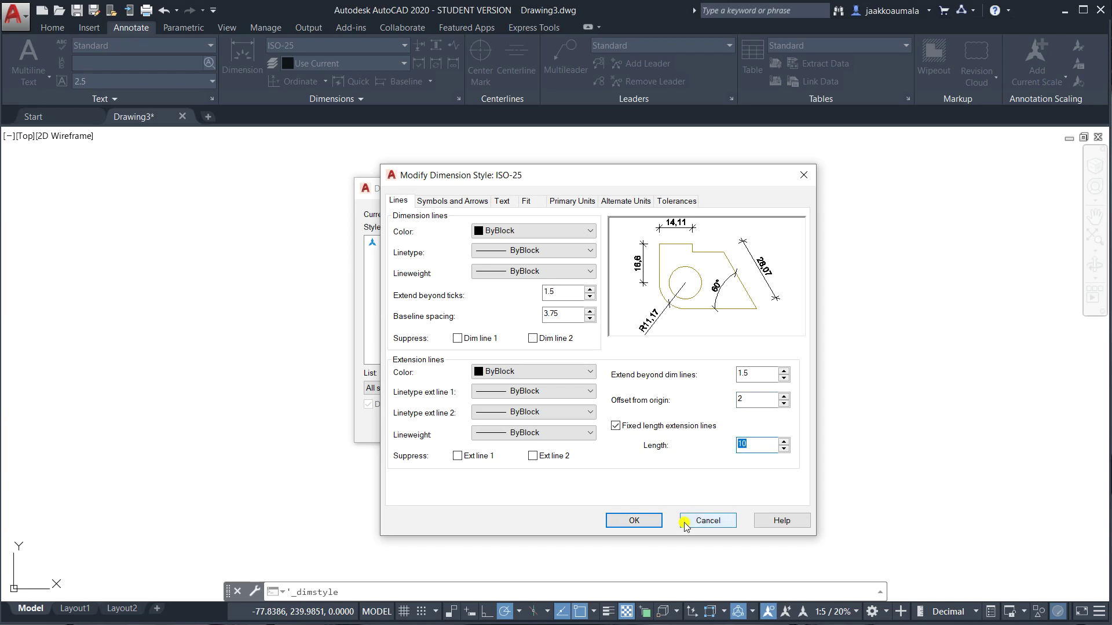
text(1)
click(749, 399)
- Apply the ISO-25 edits and draw a 46,44 linear dimension showing oblique ticks
click(634, 520)
click(650, 428)
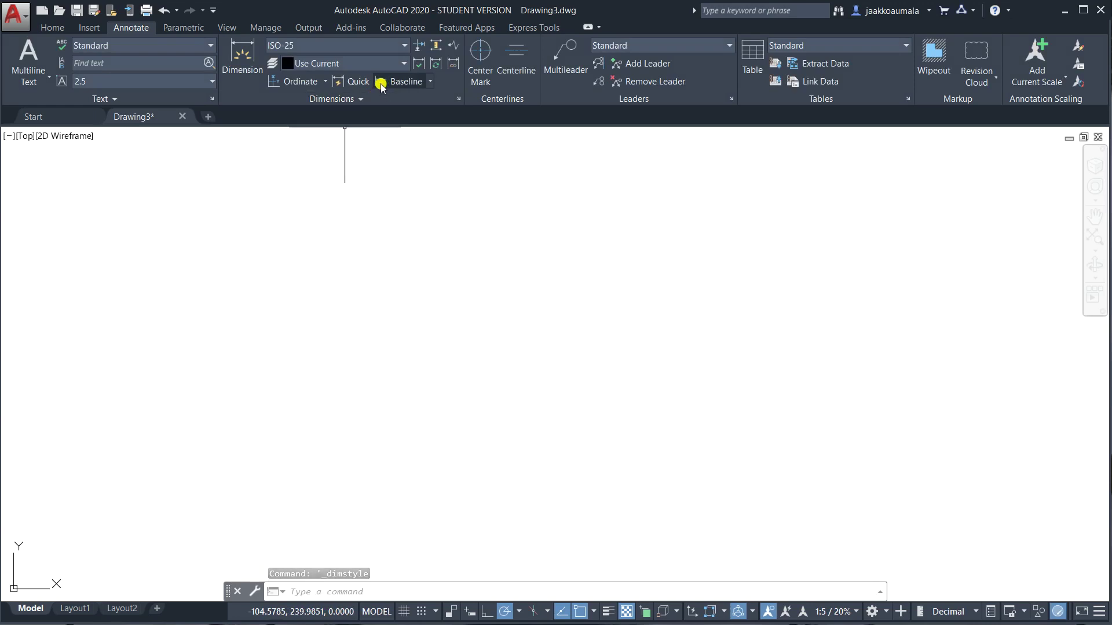
click(326, 84)
click(306, 107)
click(350, 344)
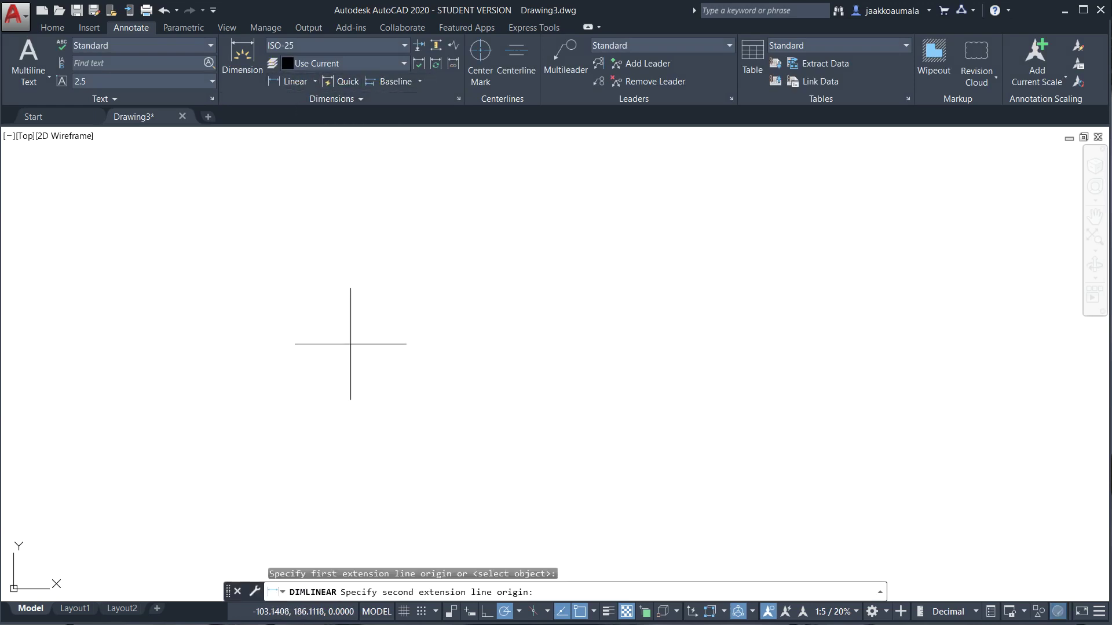
click(537, 344)
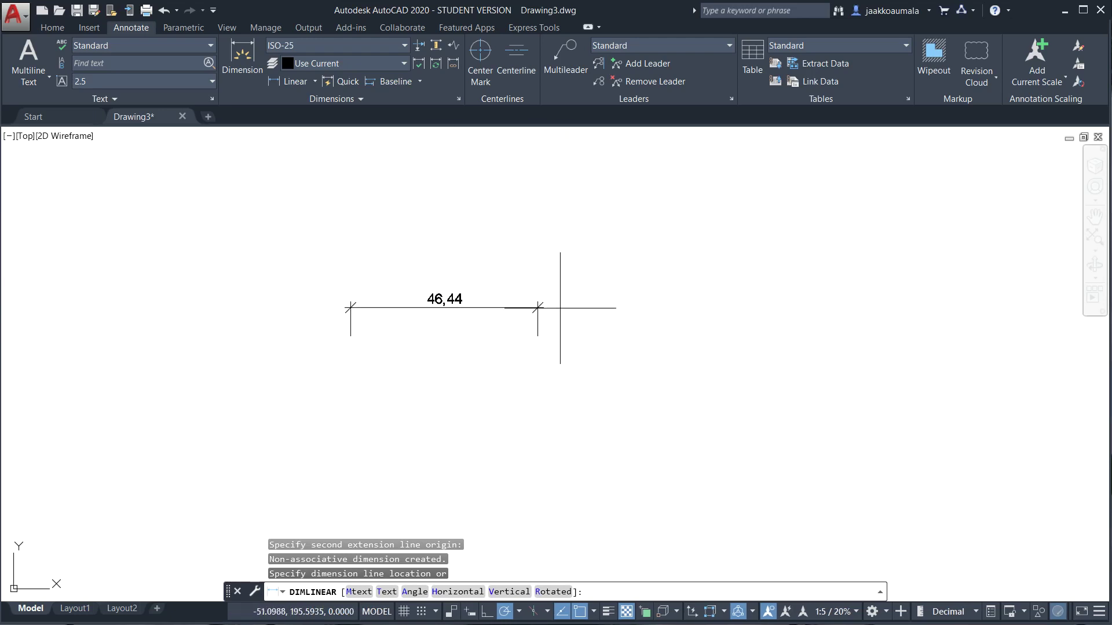
click(553, 204)
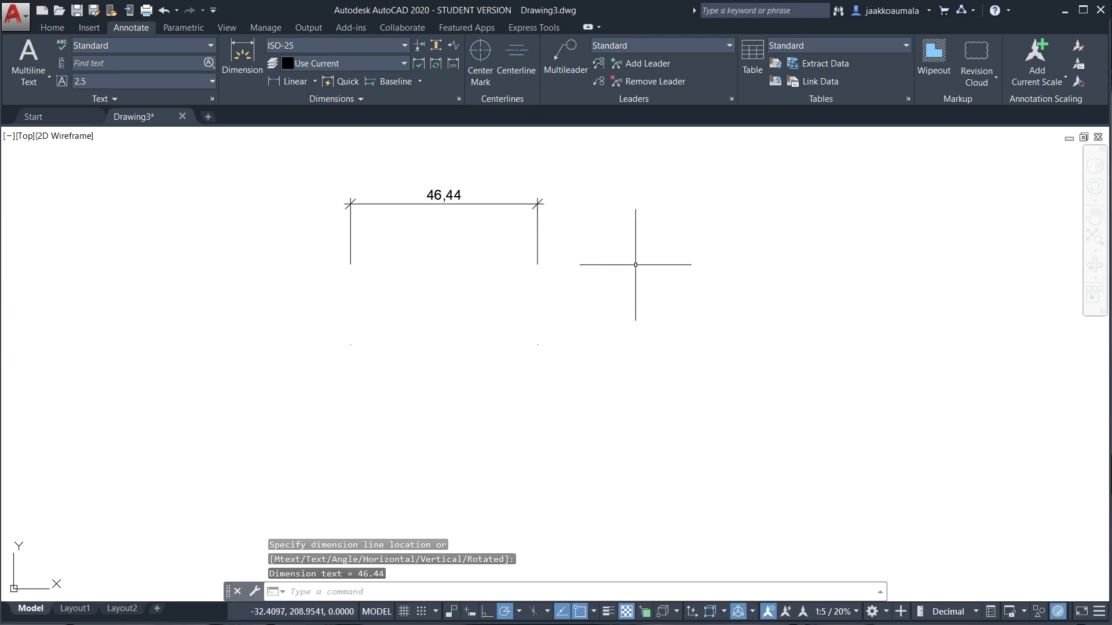
scroll(506, 385, down, 2)
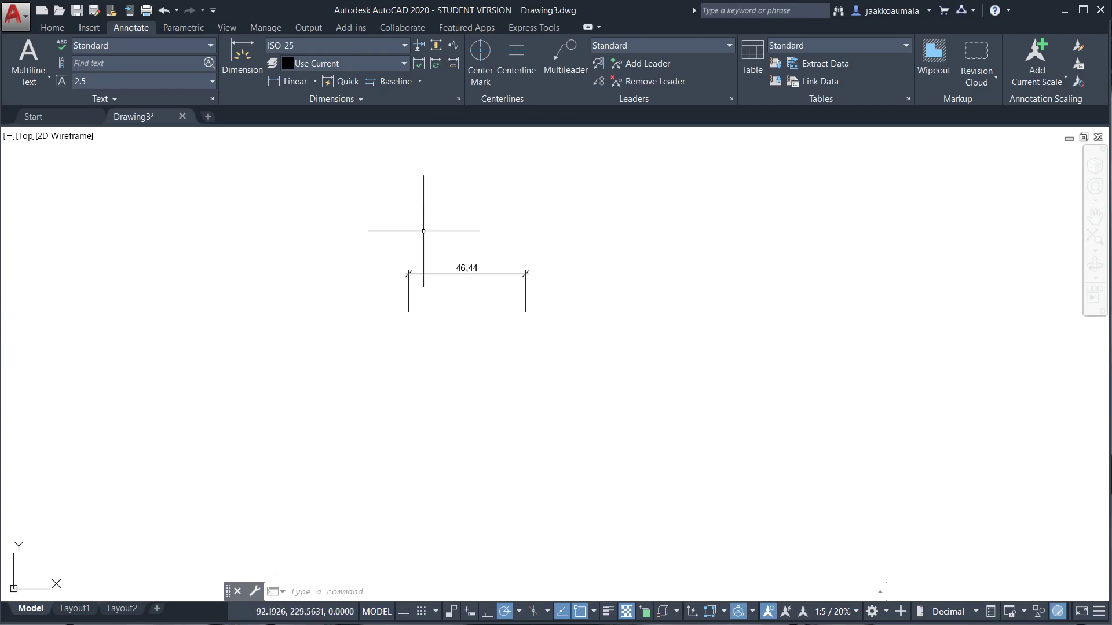
- Reopen the ISO-25 editor and list the First arrowhead types on Symbols and Arrows
click(459, 99)
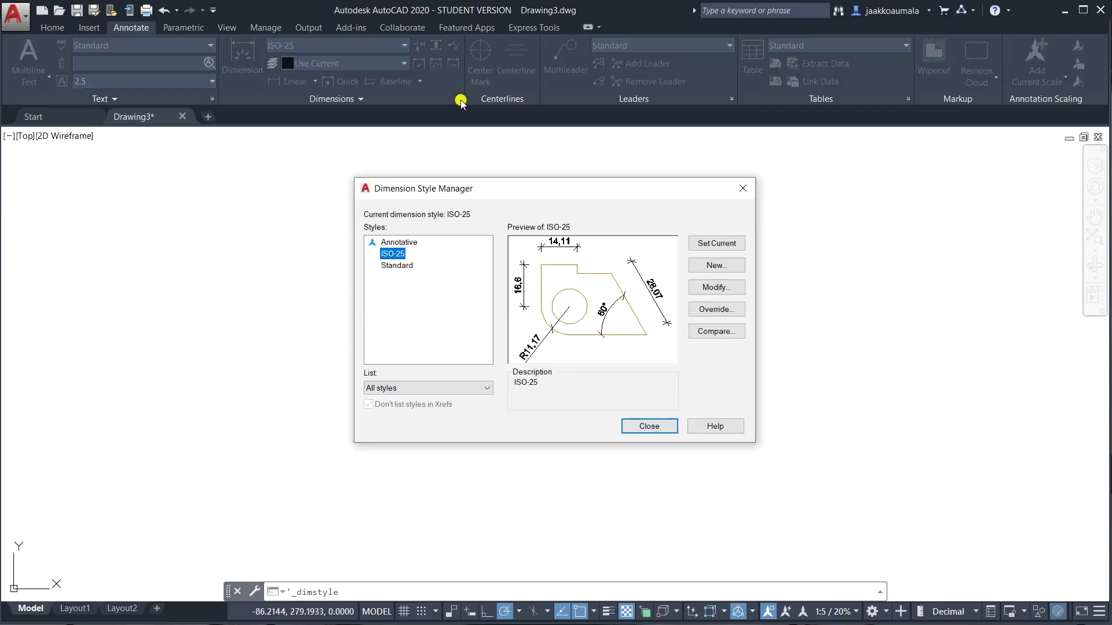
click(699, 290)
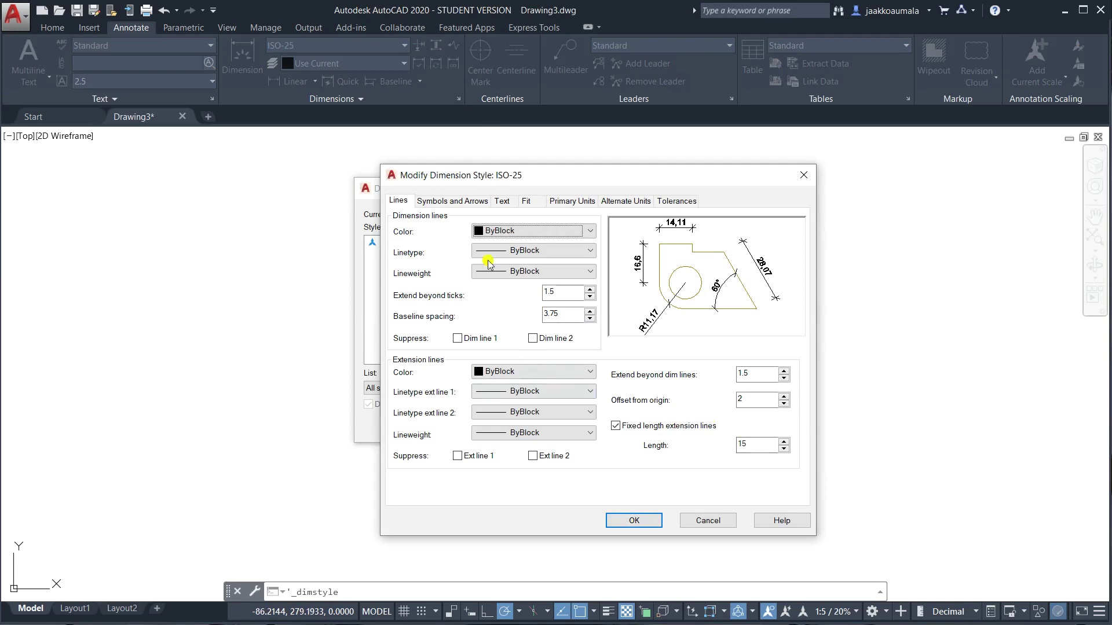
click(465, 200)
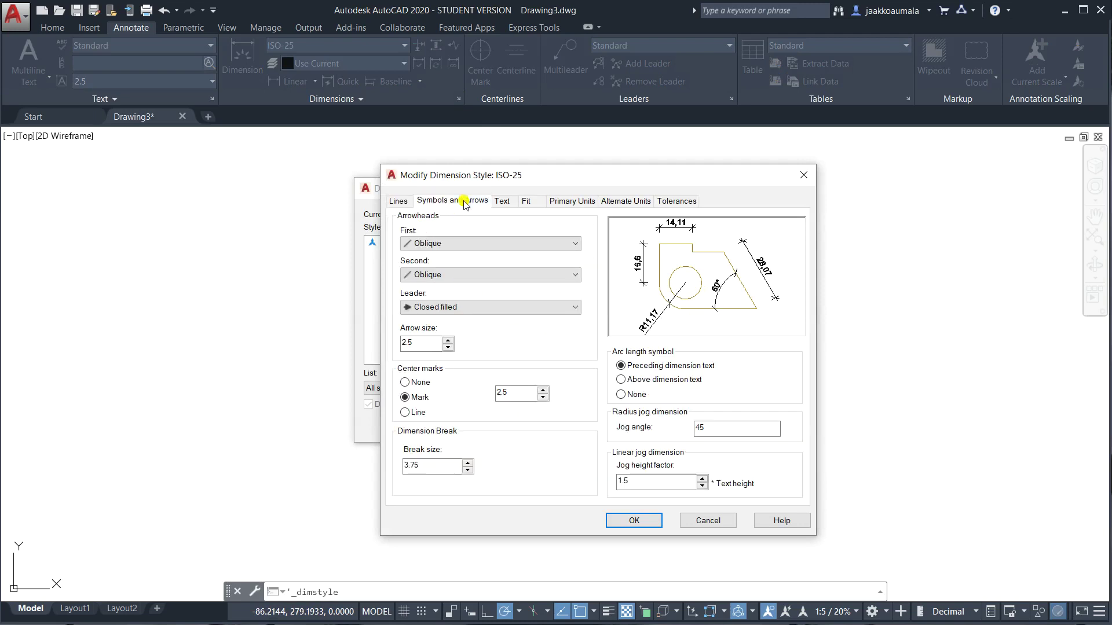
click(575, 244)
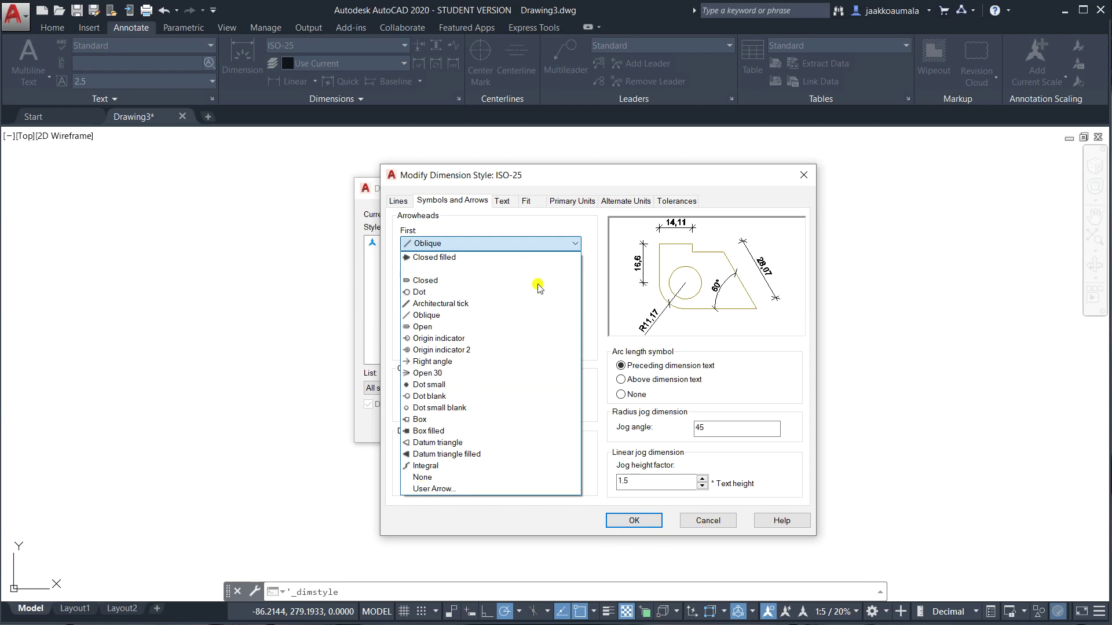
click(415, 205)
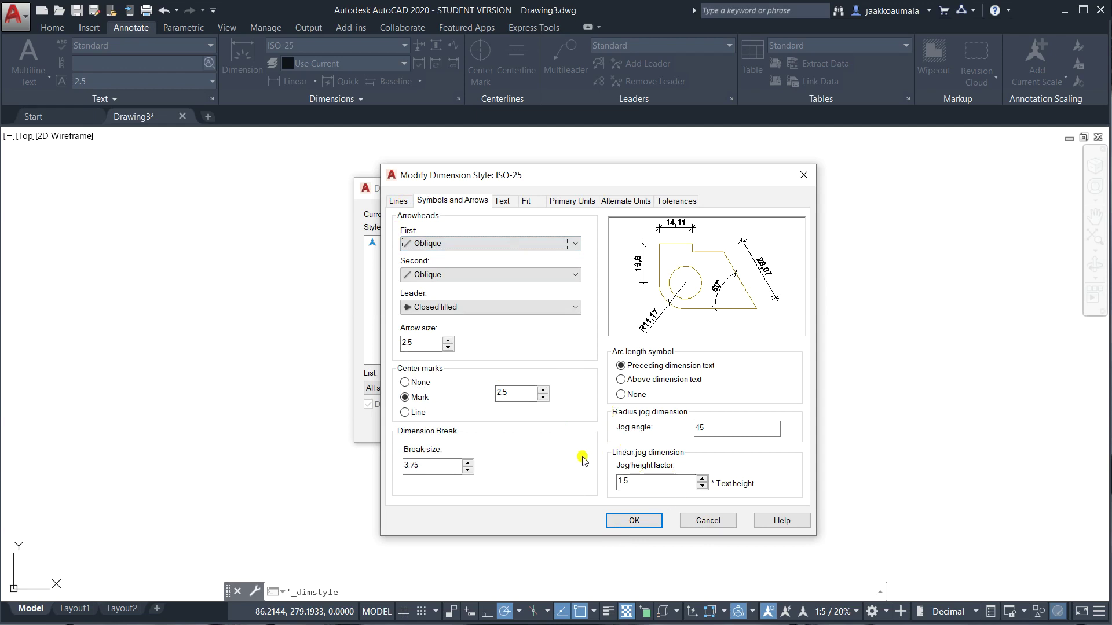
click(397, 201)
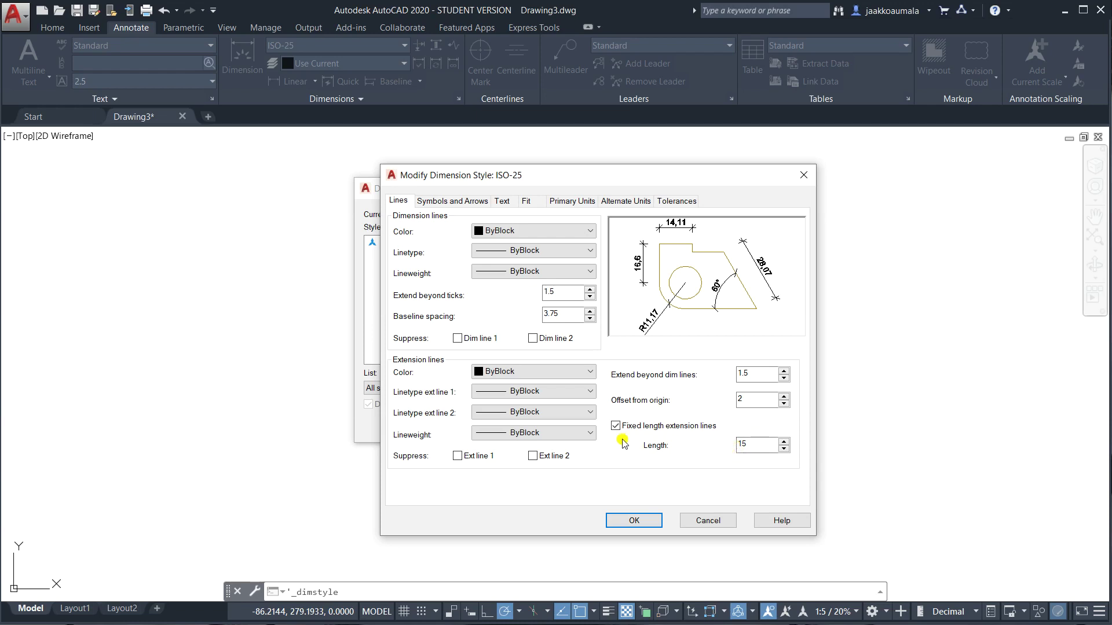
click(750, 452)
click(457, 202)
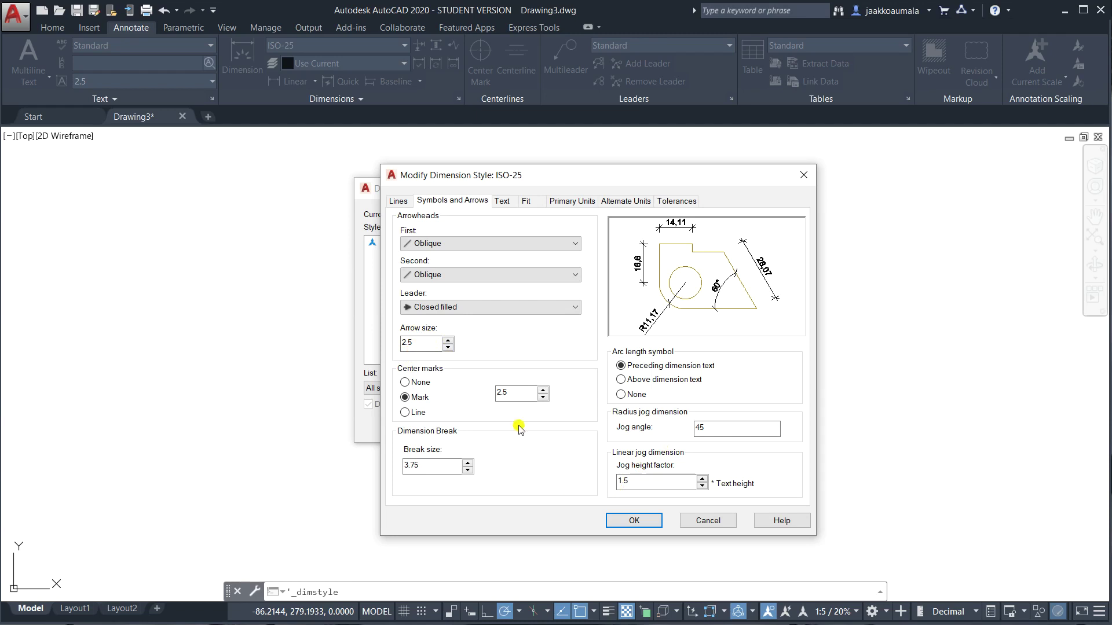
- Finish ISO-25 with arrow size 3 and overall scale 10, then accept and close the dialogs
click(503, 201)
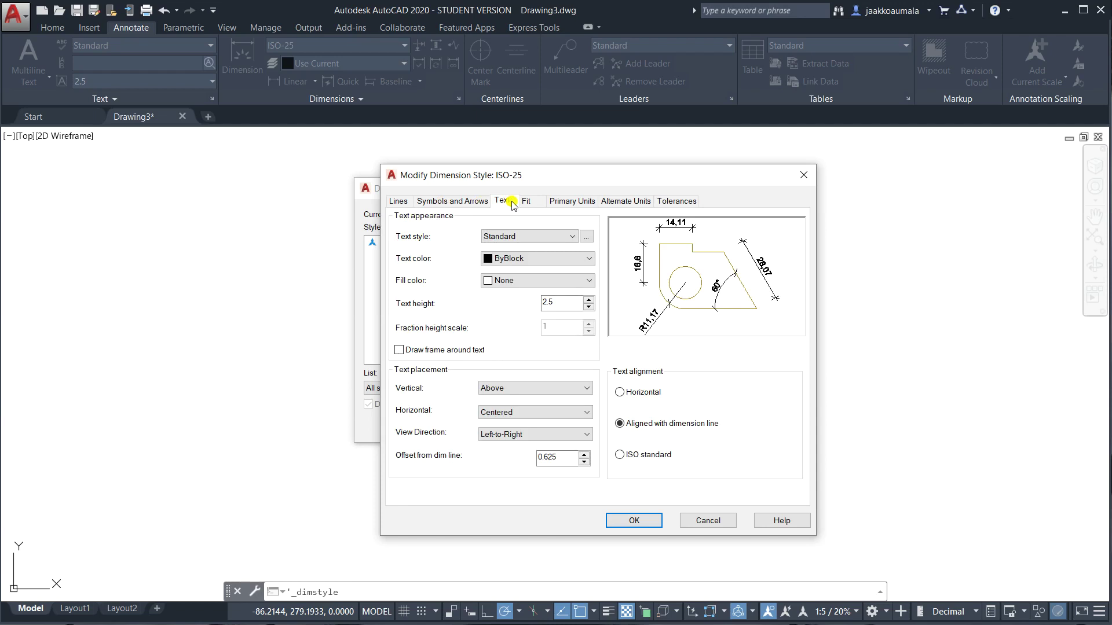
click(526, 202)
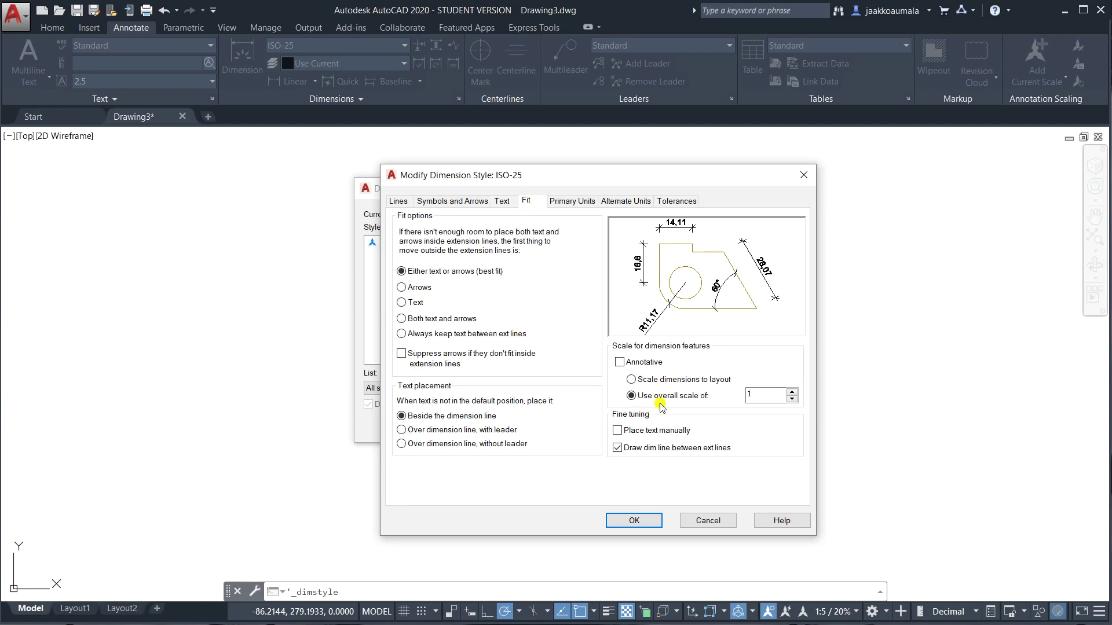
click(755, 397)
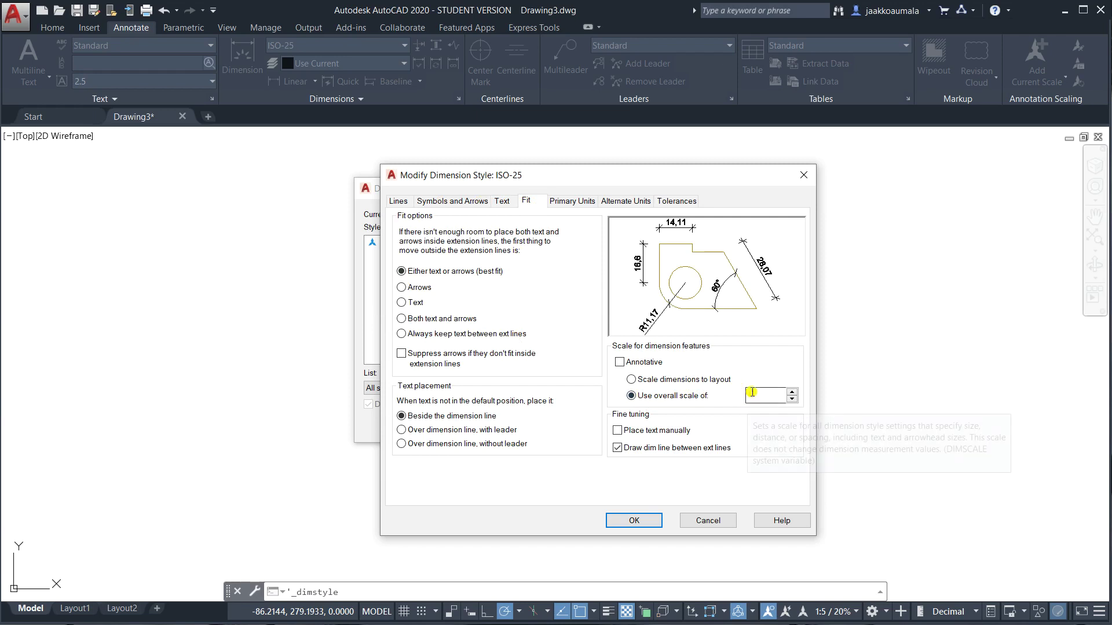
click(457, 202)
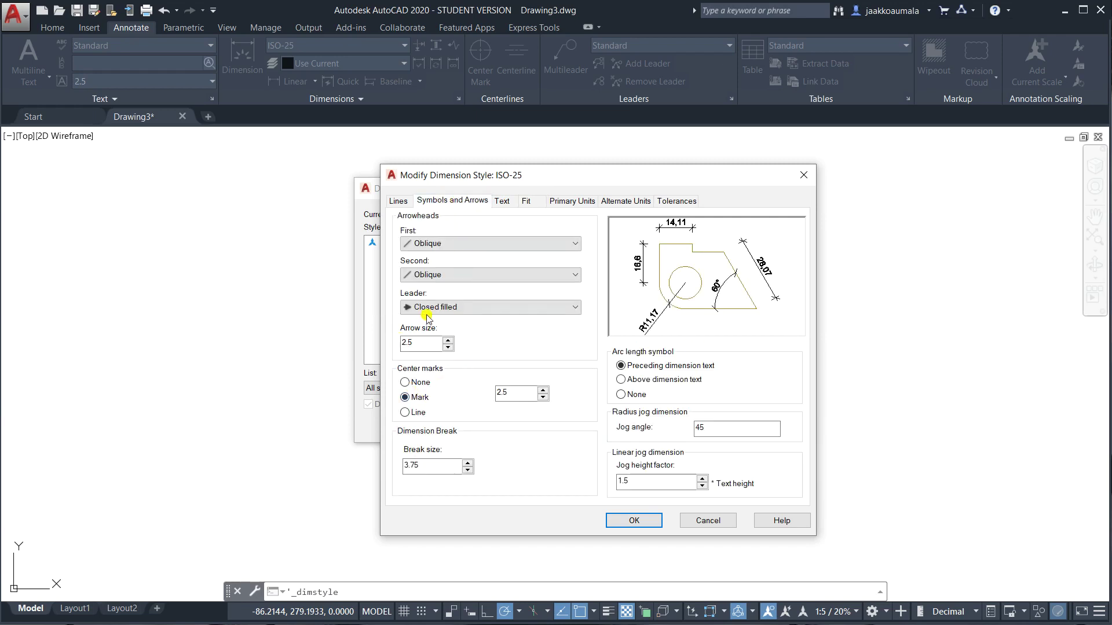
drag(422, 344, 396, 344)
click(526, 201)
click(755, 394)
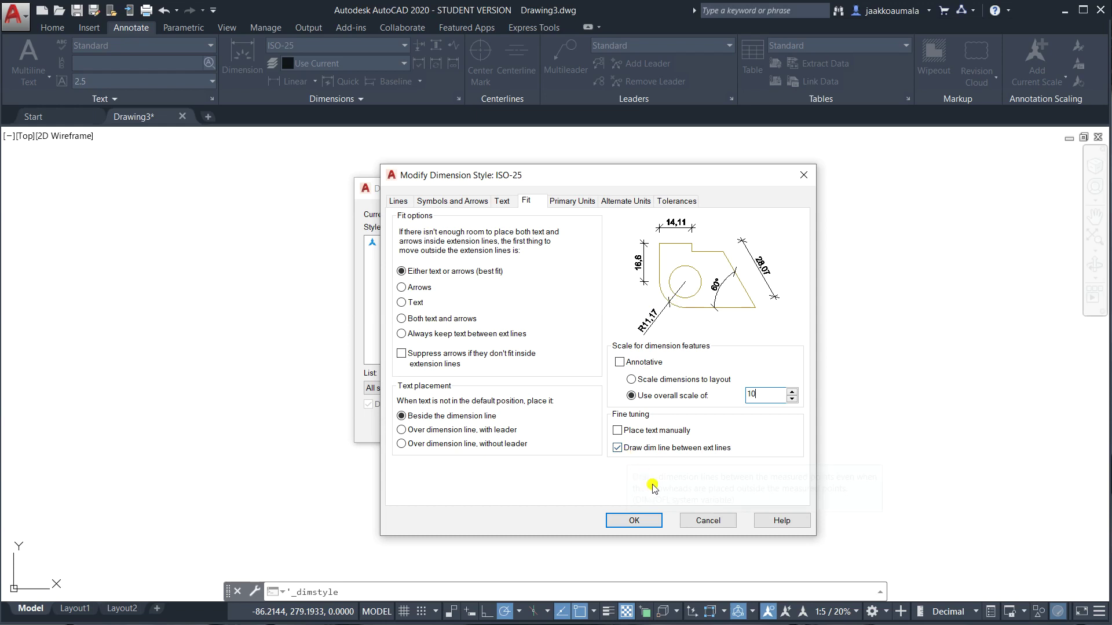
click(636, 521)
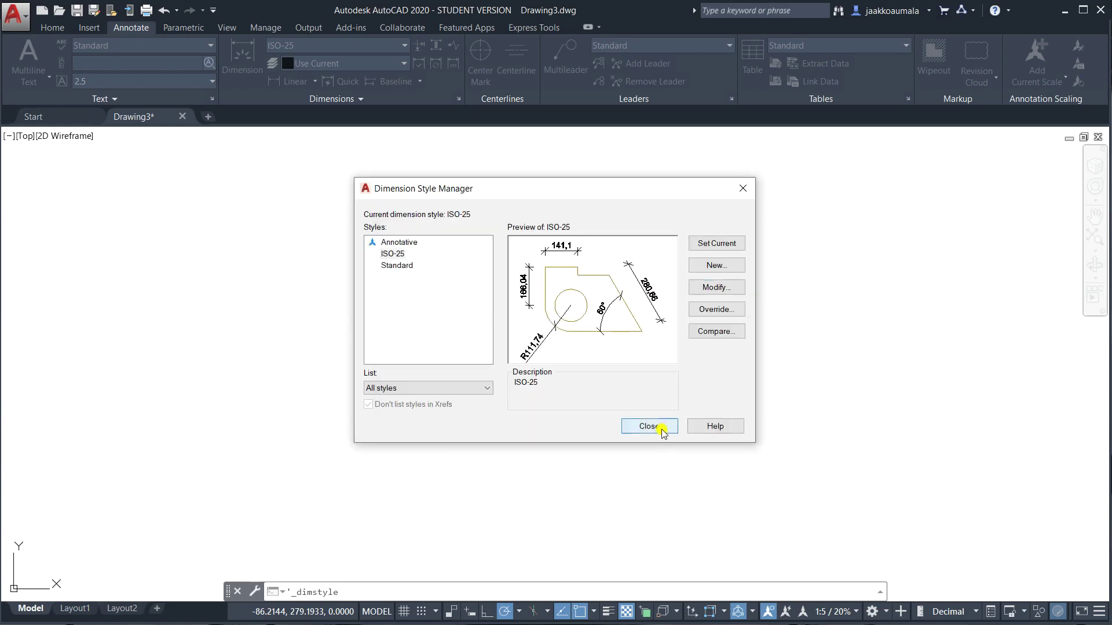
click(650, 428)
- Measure the vertical distance beside the dimension with DIST, reading 30.3843
scroll(504, 407, up, 2)
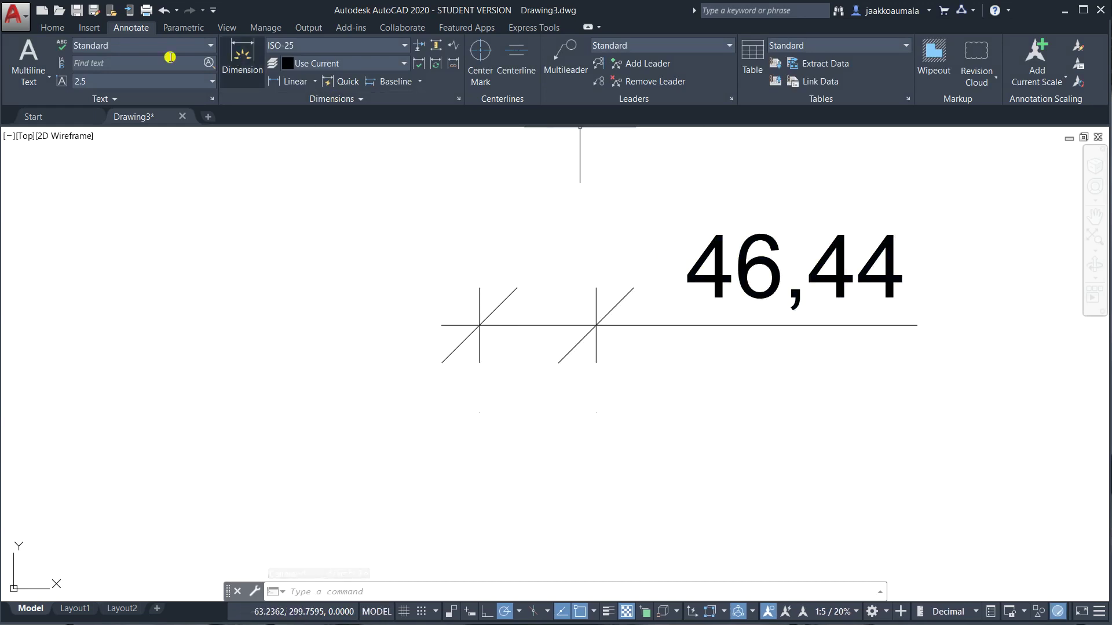
click(65, 27)
click(958, 55)
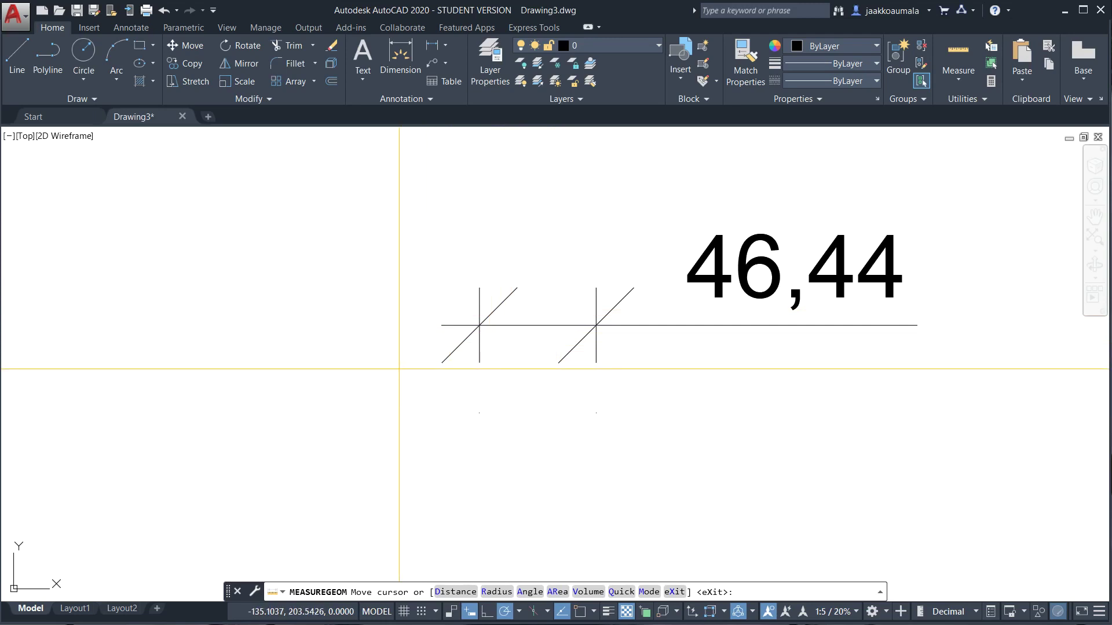
key(Escape)
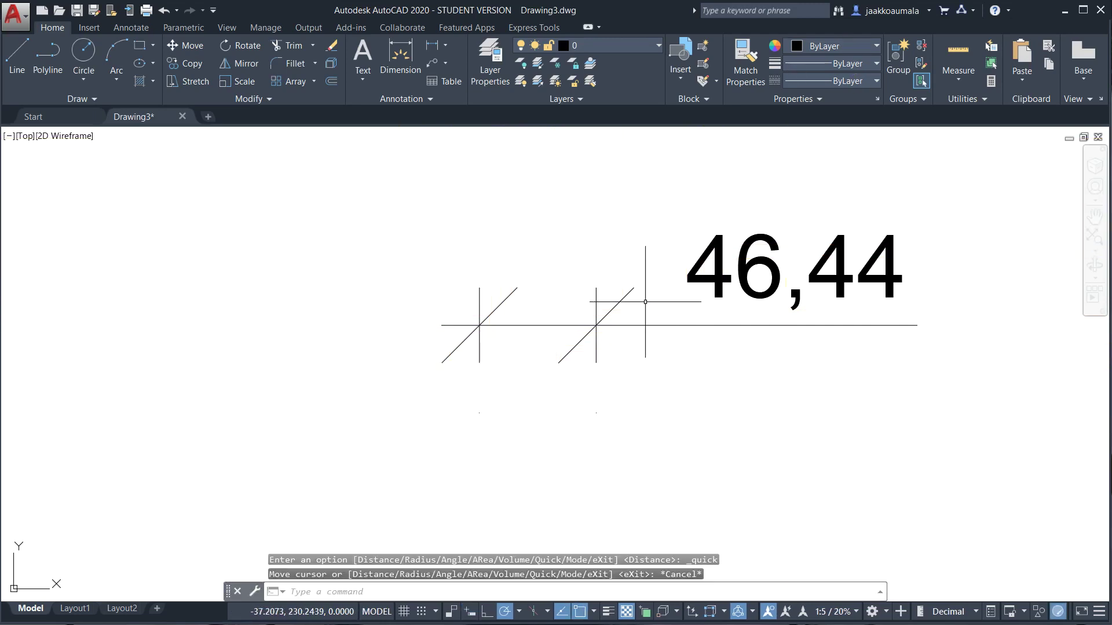
text(di)
key(Return)
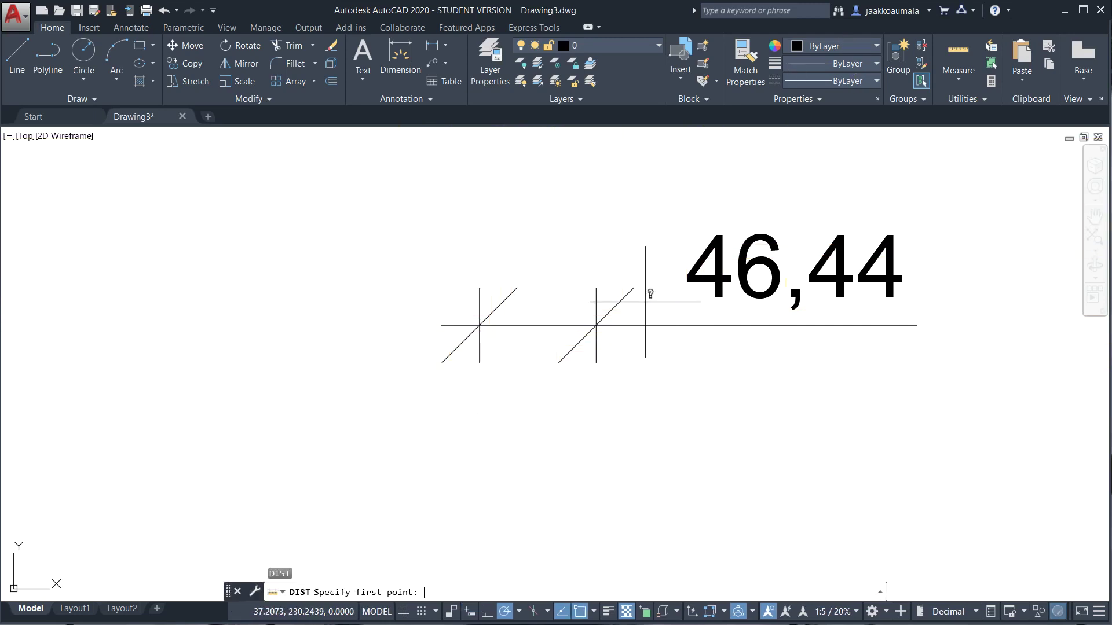
click(414, 365)
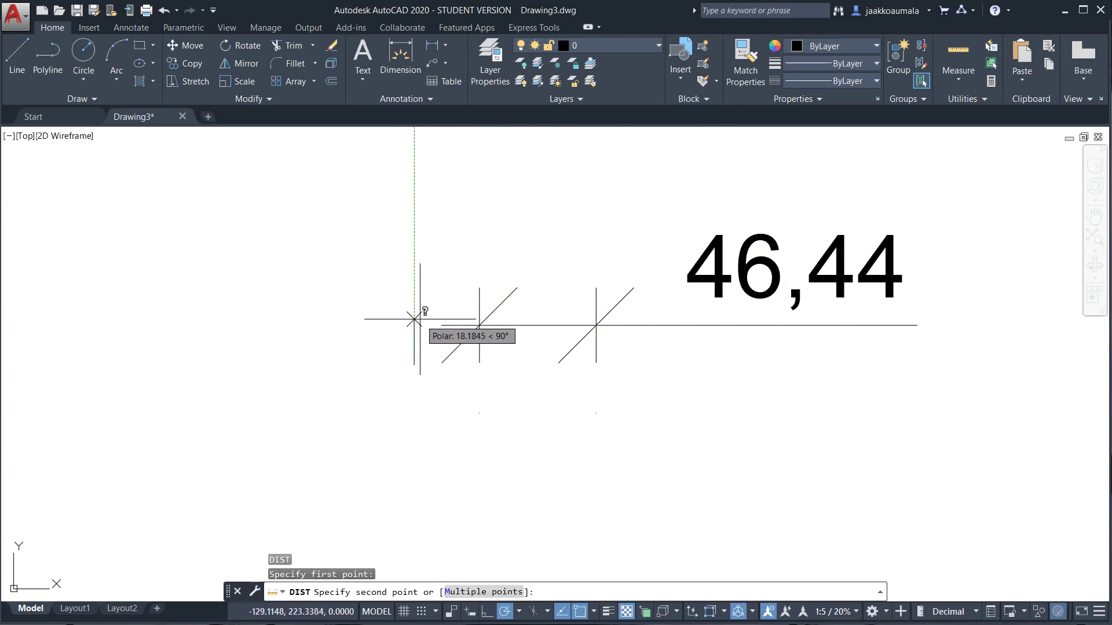
click(414, 288)
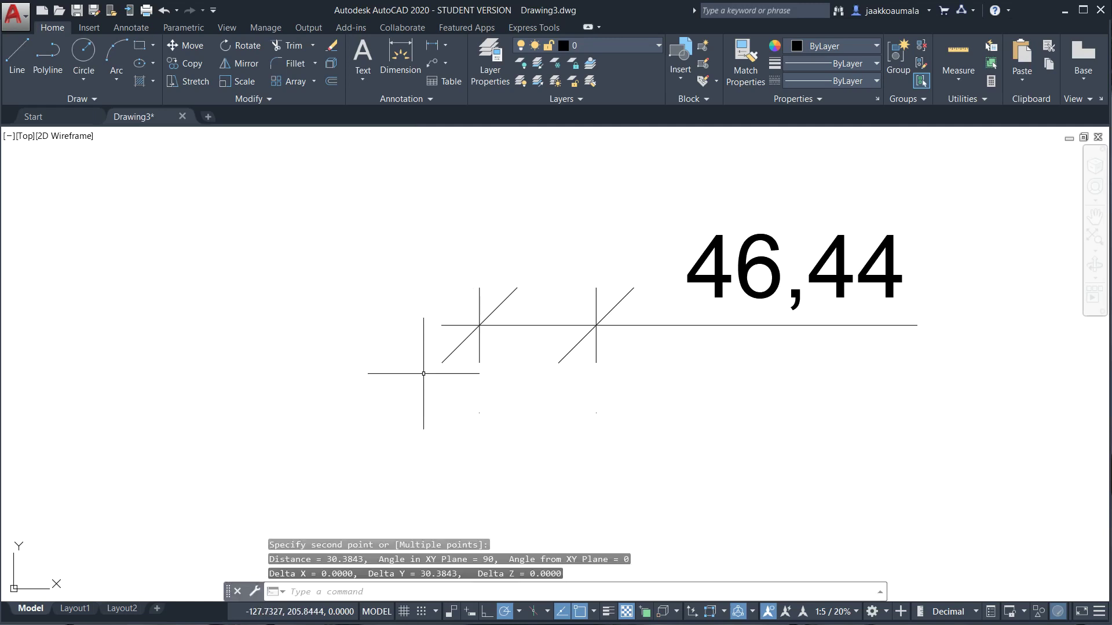
- Measure the horizontal distance below the dimension, reading 29.2538
key(Return)
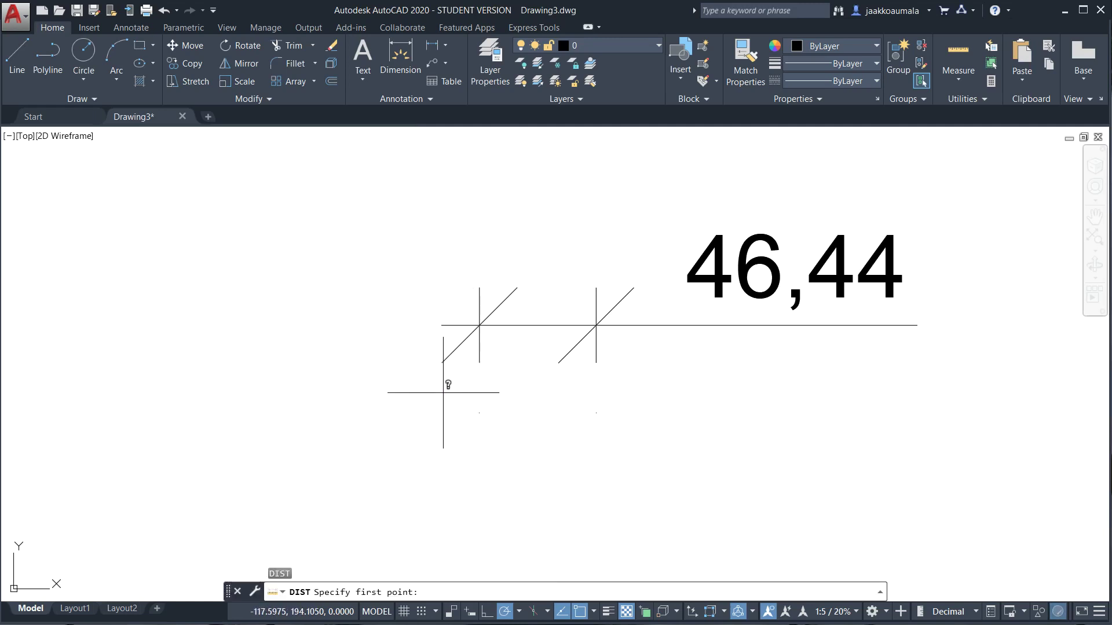
click(443, 393)
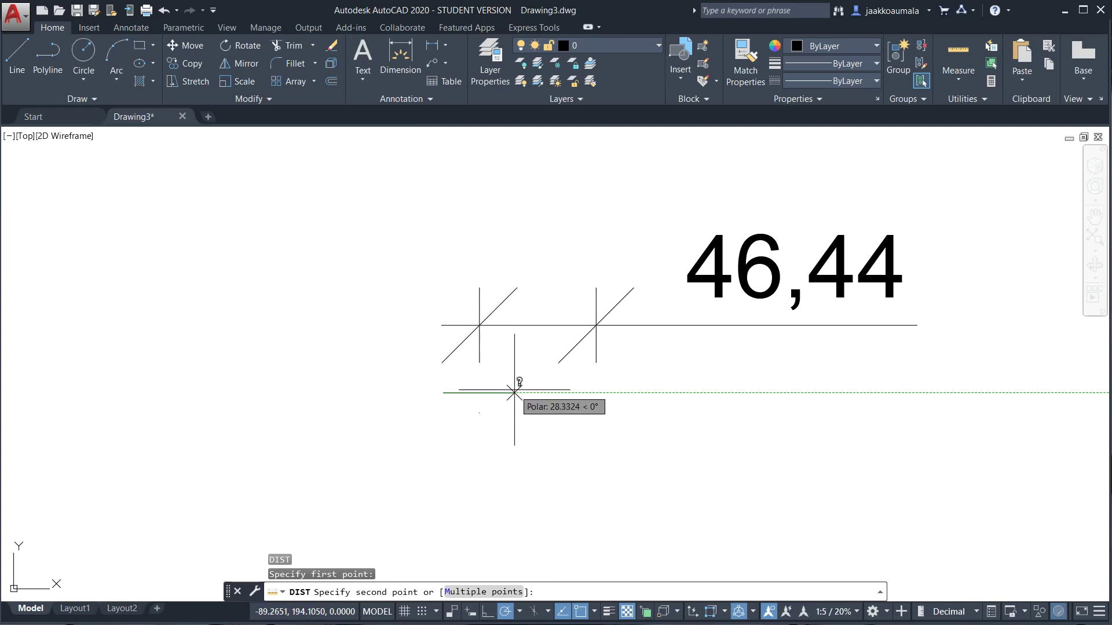
click(517, 393)
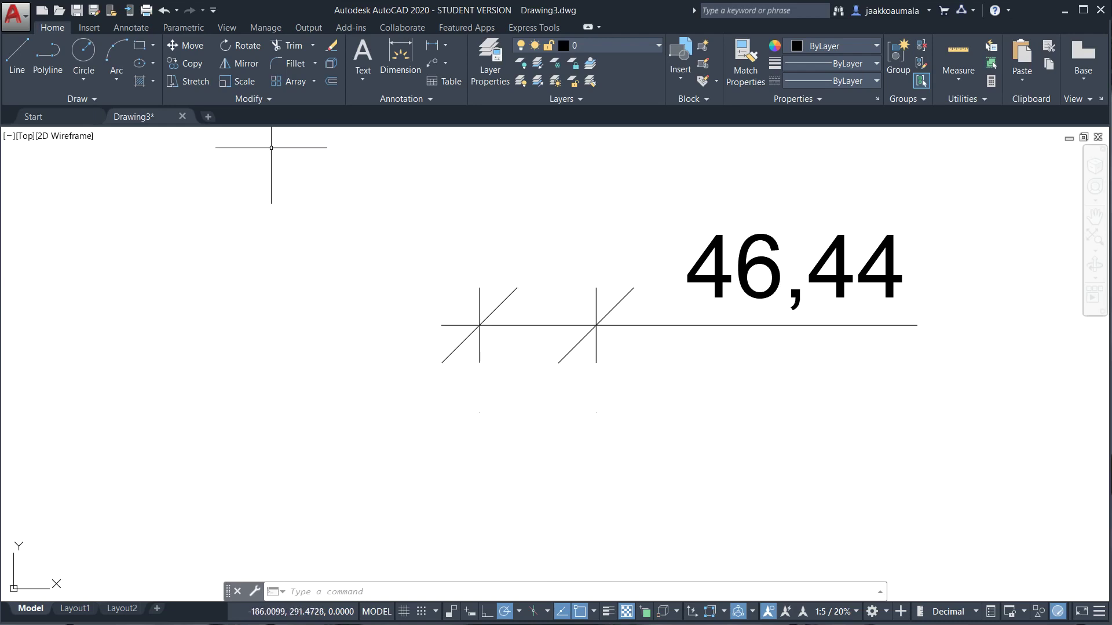
- Reopen ISO-25, set overall scale to 10, and review its Text and Symbols and Arrows settings
click(139, 29)
click(458, 100)
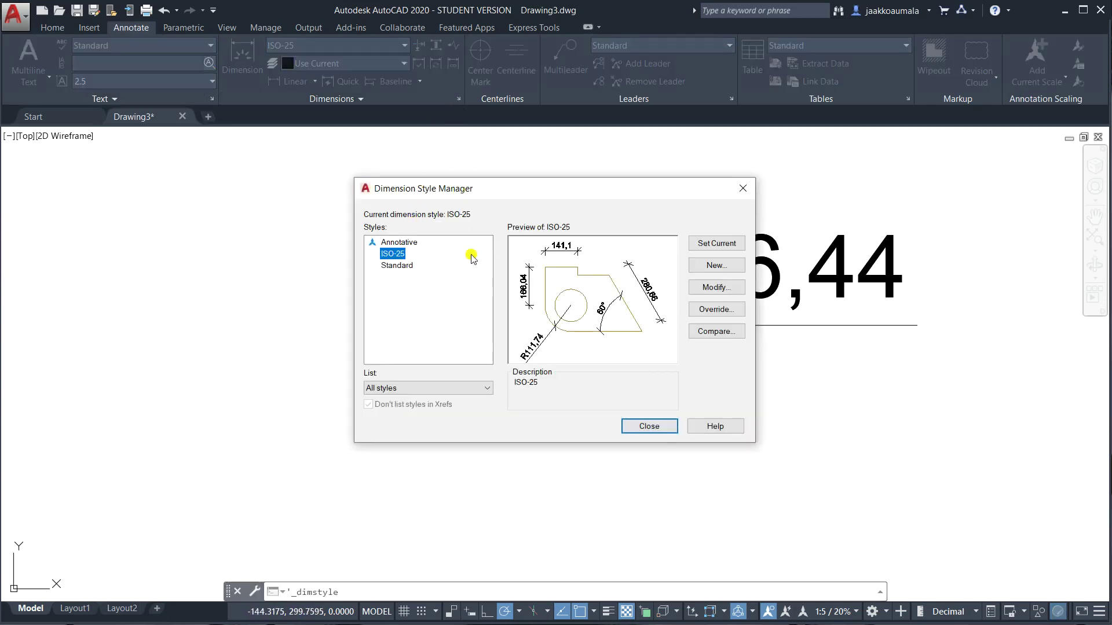
click(716, 288)
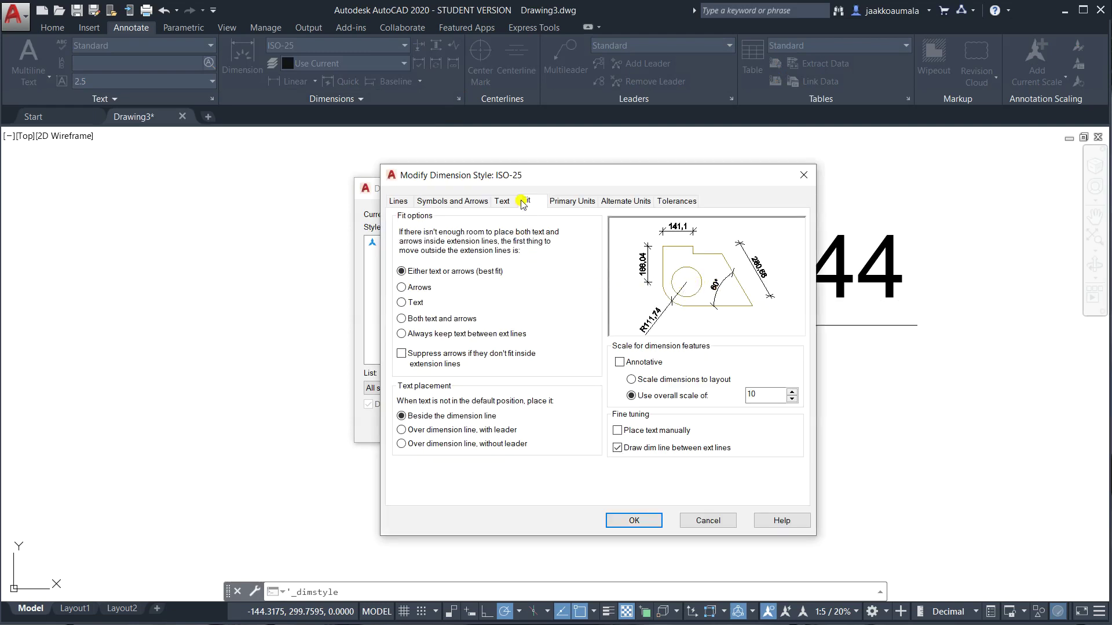
click(757, 394)
text(0)
click(501, 203)
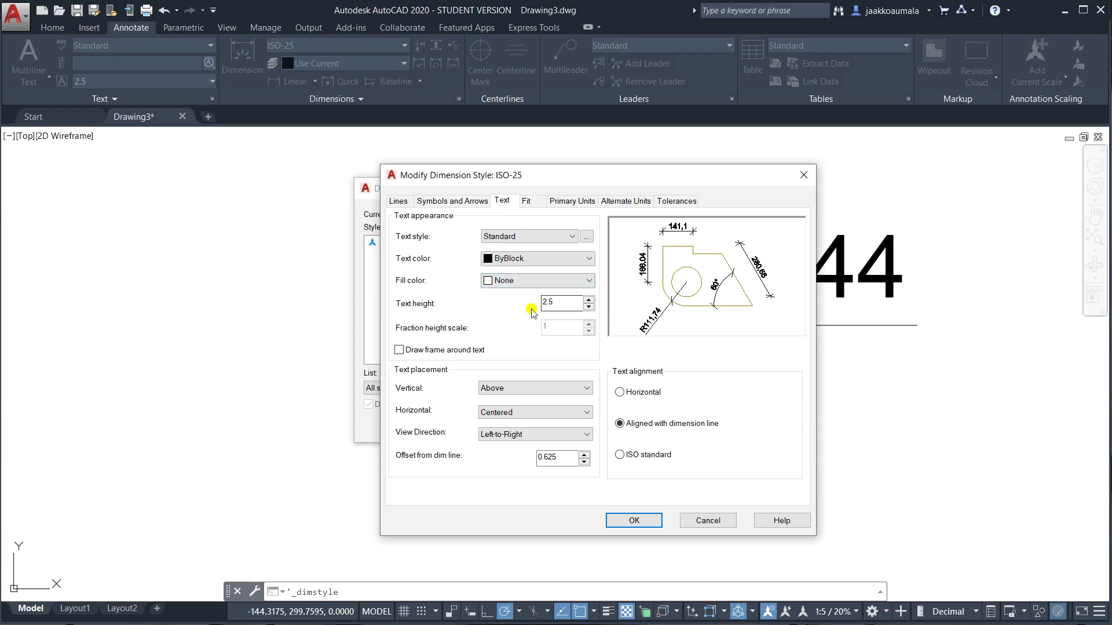
click(471, 202)
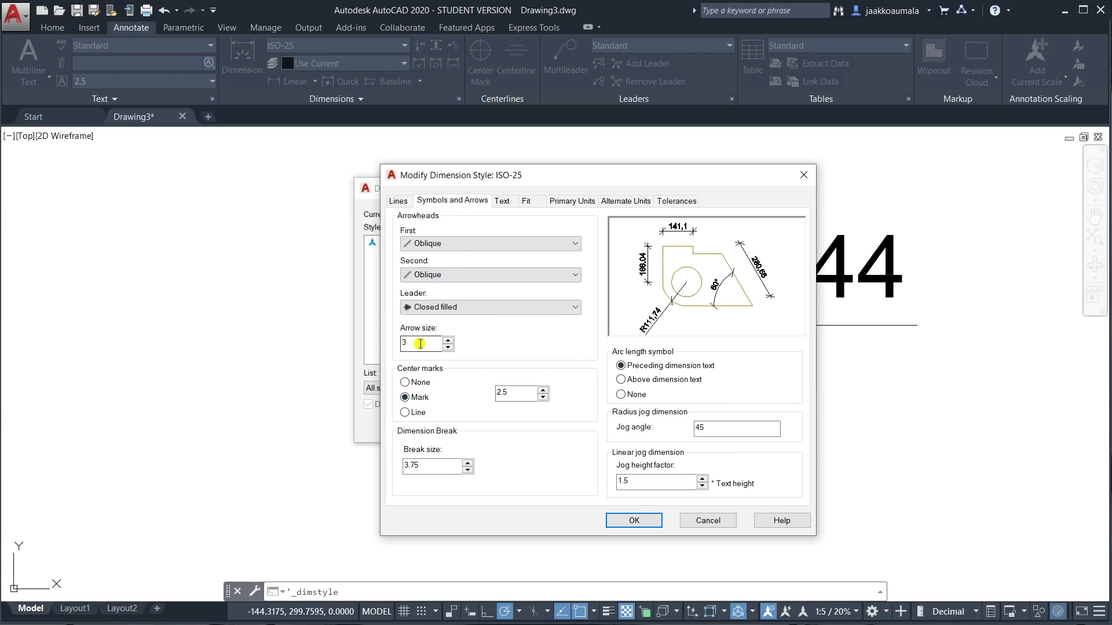
- Switch on Annotative under ISO-25's Fit scale settings, greying out the overall scale 10
click(526, 201)
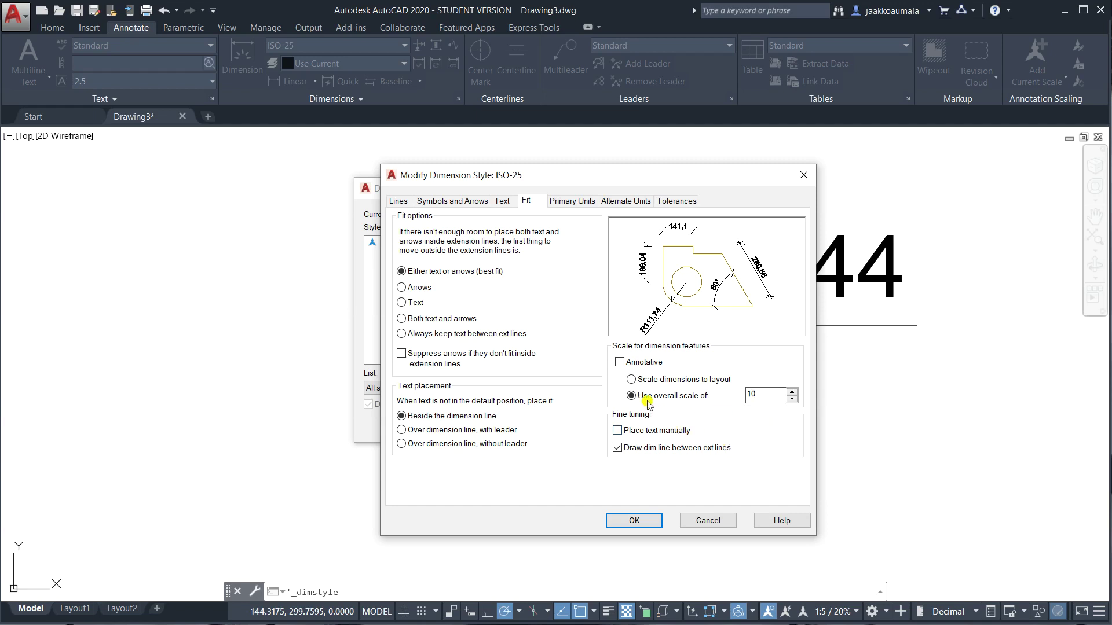
click(617, 361)
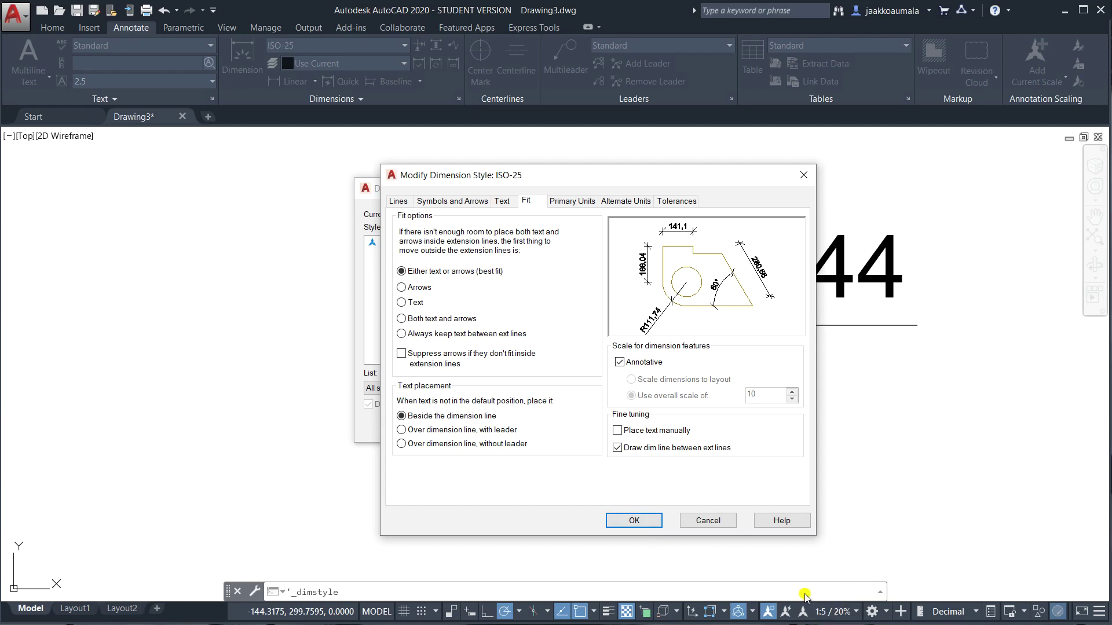
- Toggle ISO-25's Annotative option, check the 45 jog angle, then accept and close the dialogs
click(619, 363)
click(470, 202)
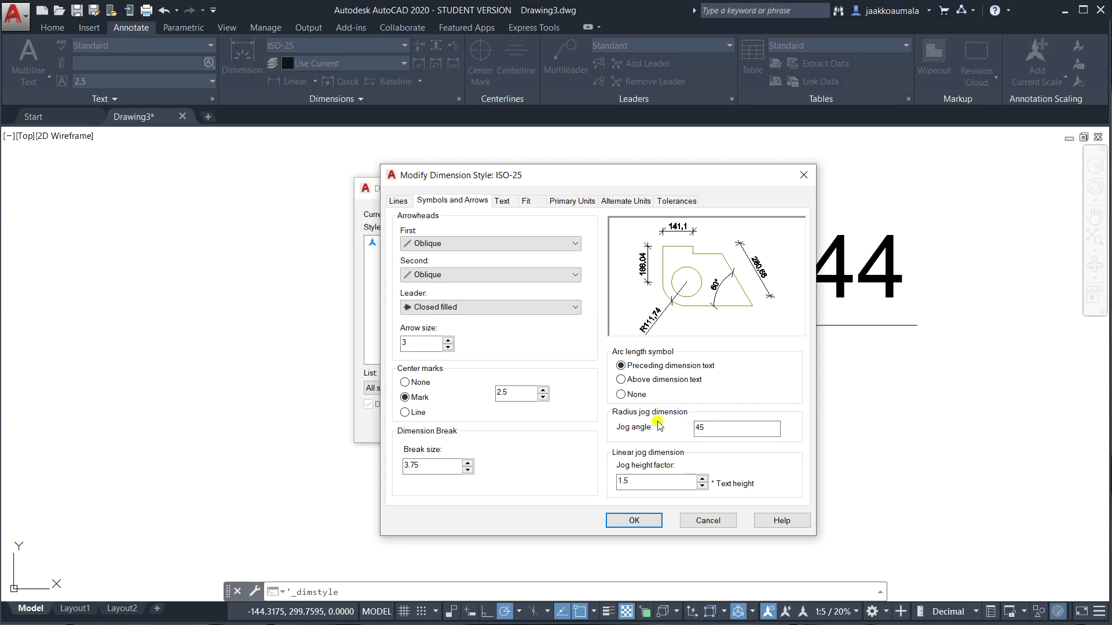
double_click(702, 426)
click(657, 523)
click(650, 427)
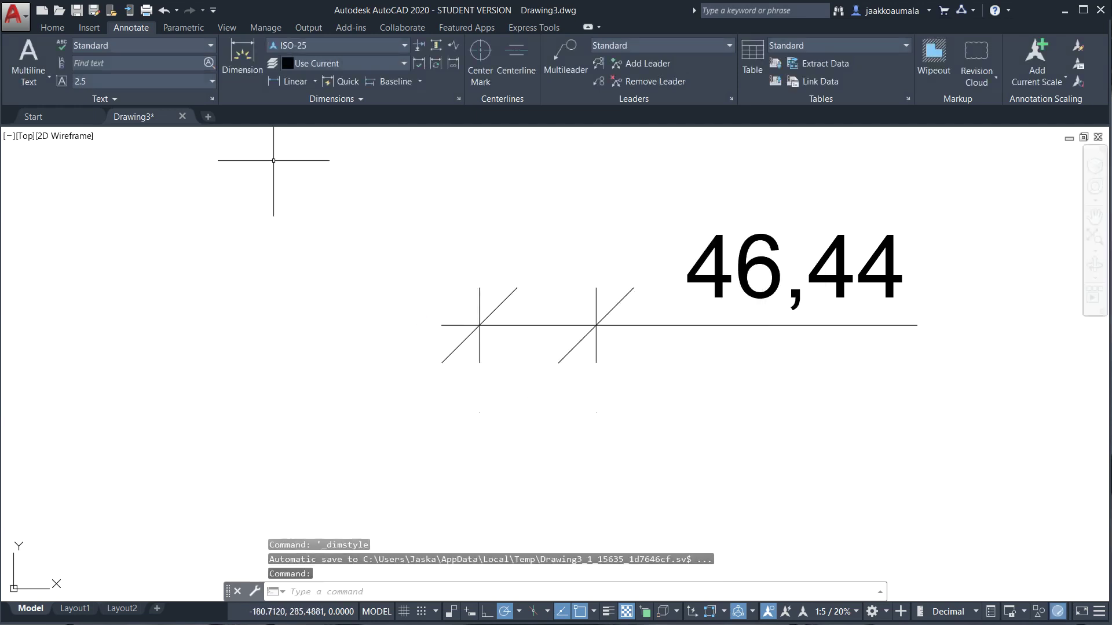
- Draw a three-point arc below and left of the 46,44 dimension
click(52, 28)
click(117, 58)
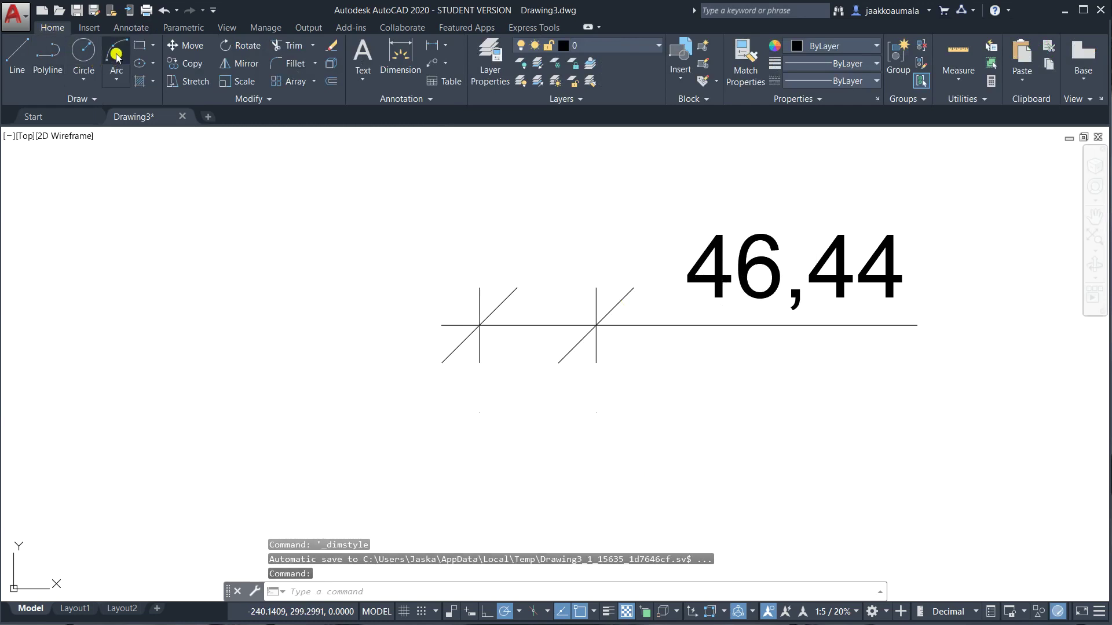
click(202, 426)
click(238, 397)
click(380, 432)
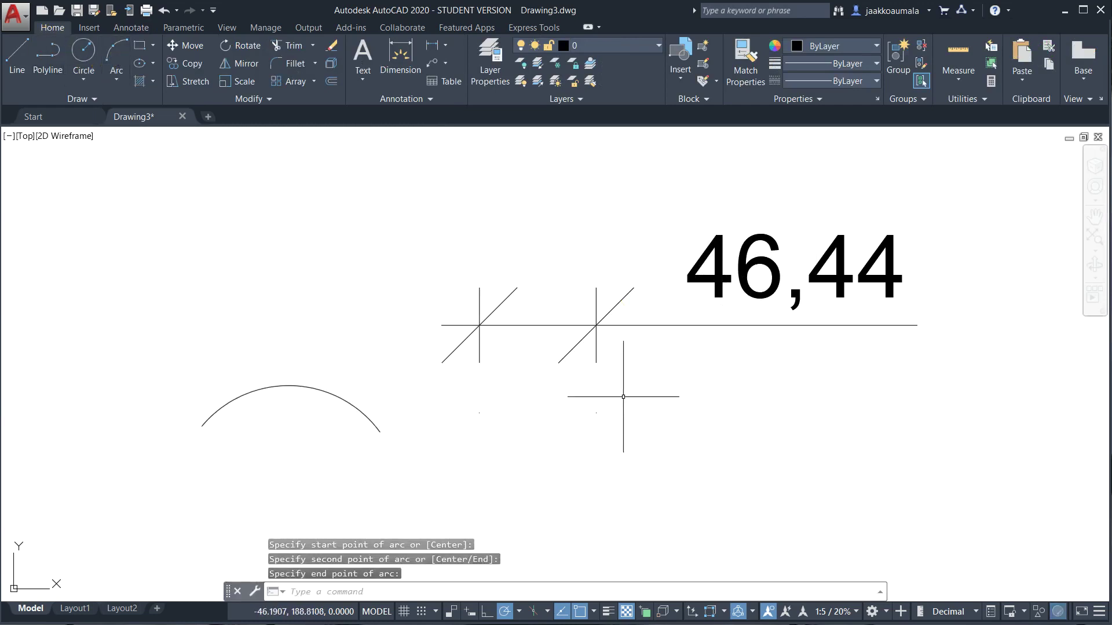
click(141, 27)
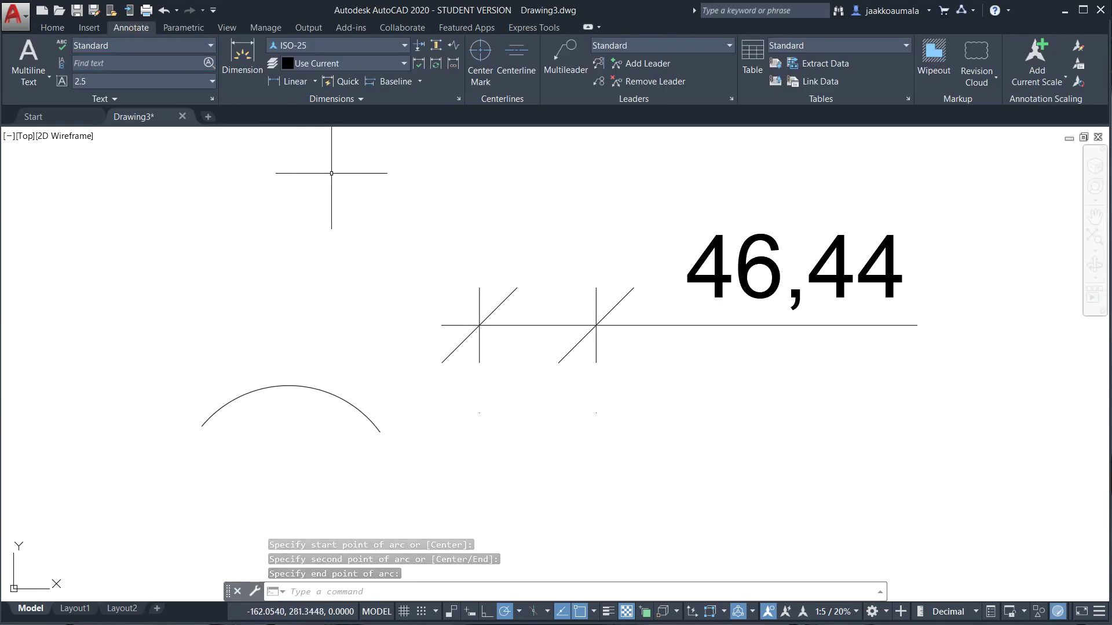
- Add an arc-length dimension reading 81,85 above the arc
click(315, 81)
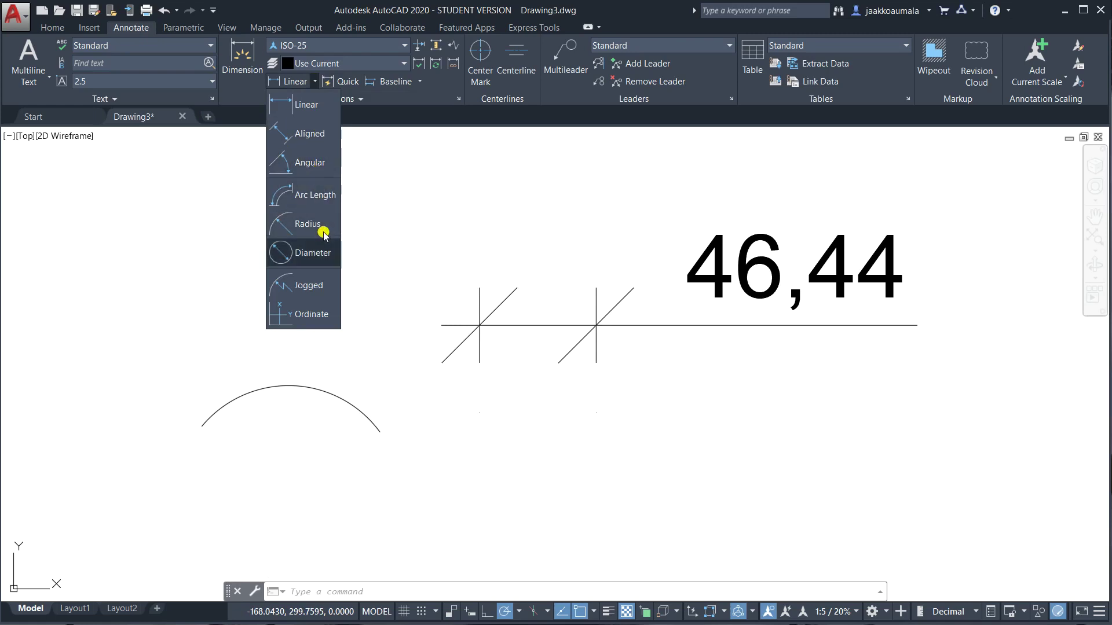
click(312, 196)
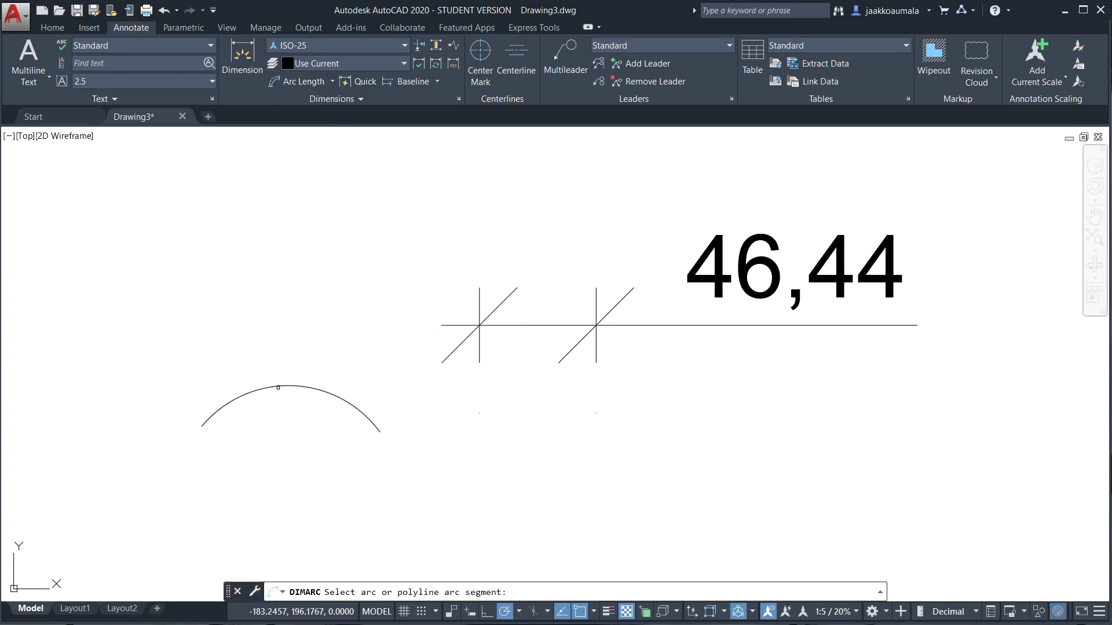
click(289, 386)
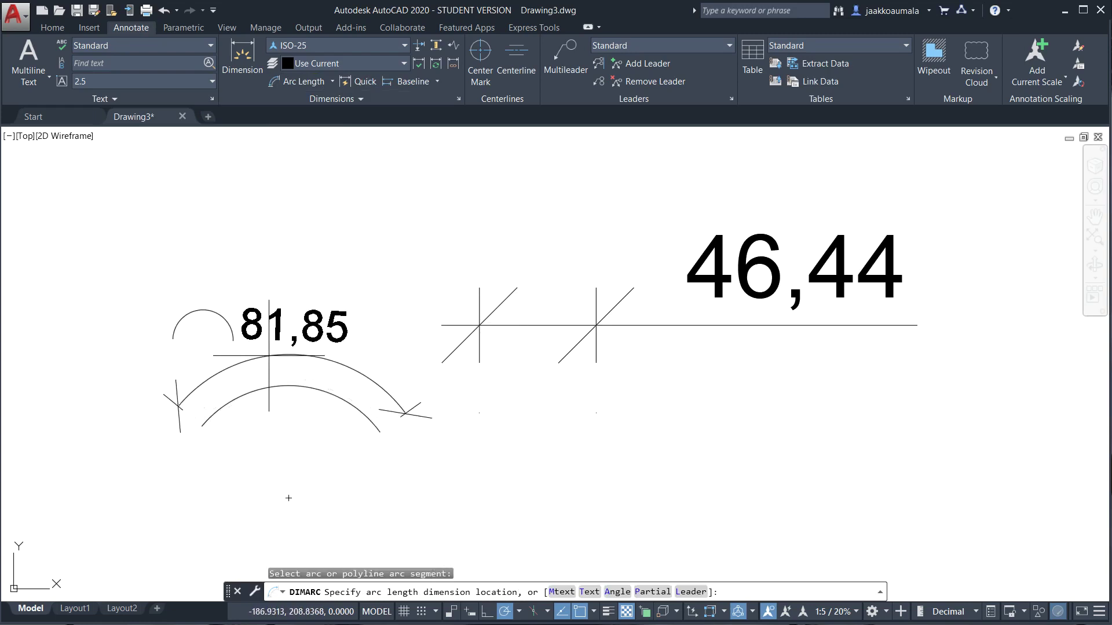
click(294, 412)
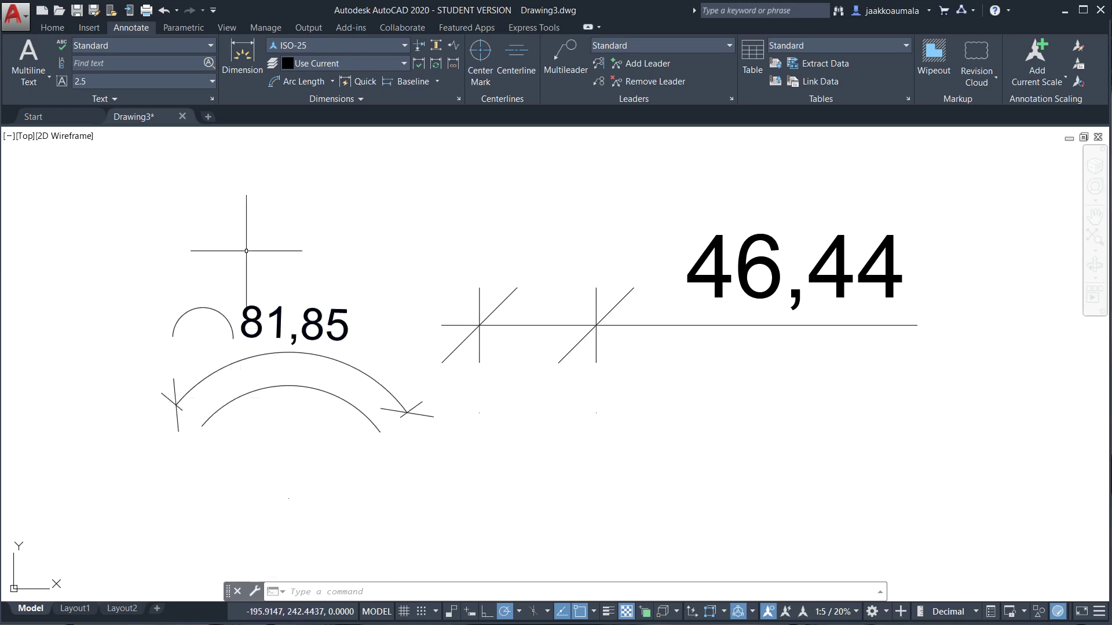
click(332, 82)
- Add a jogged R44,91 radius dimension to the arc with a centre override below it
click(304, 285)
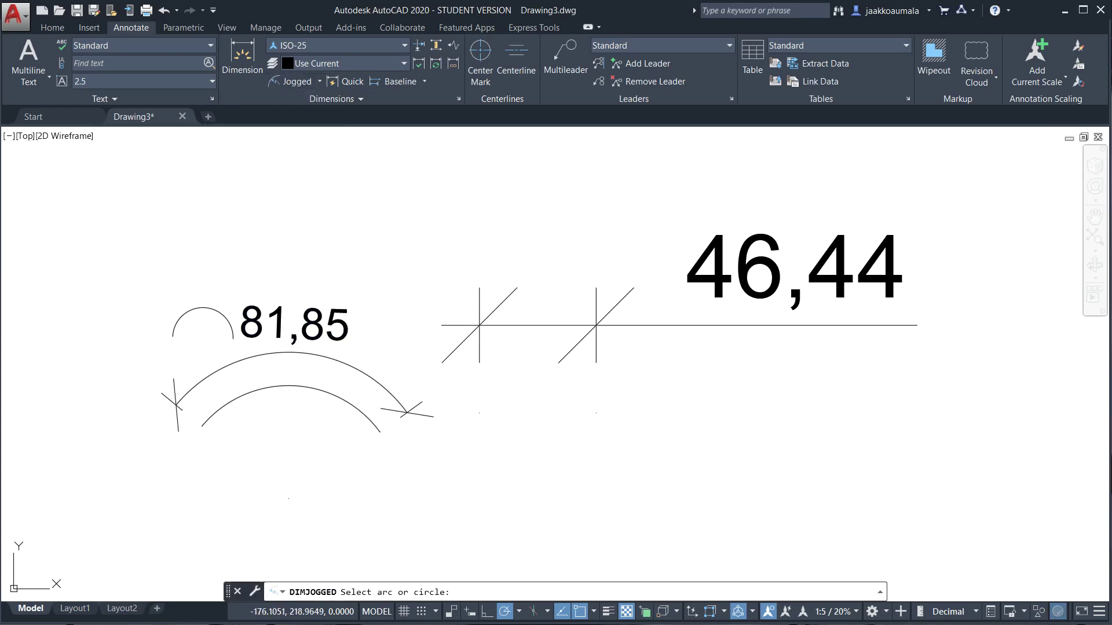
click(290, 385)
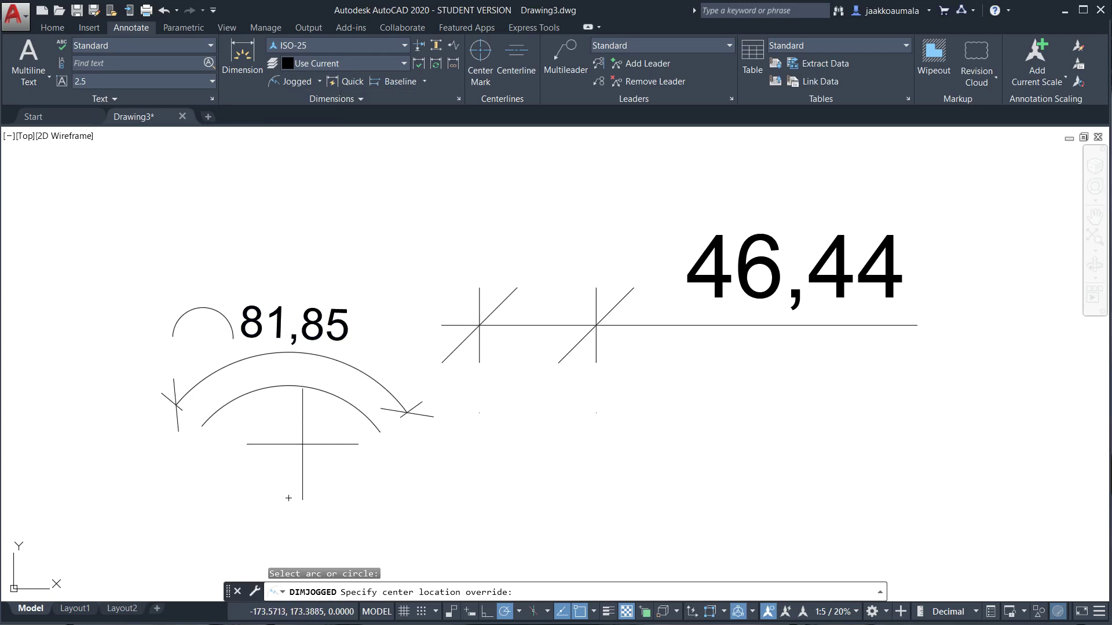
click(289, 428)
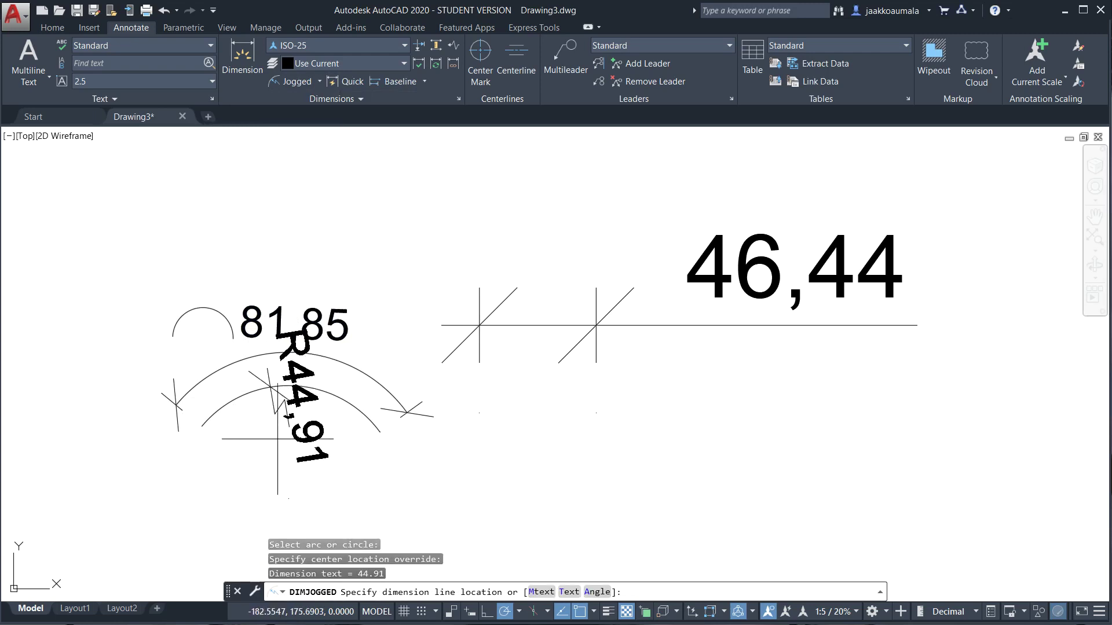
click(288, 498)
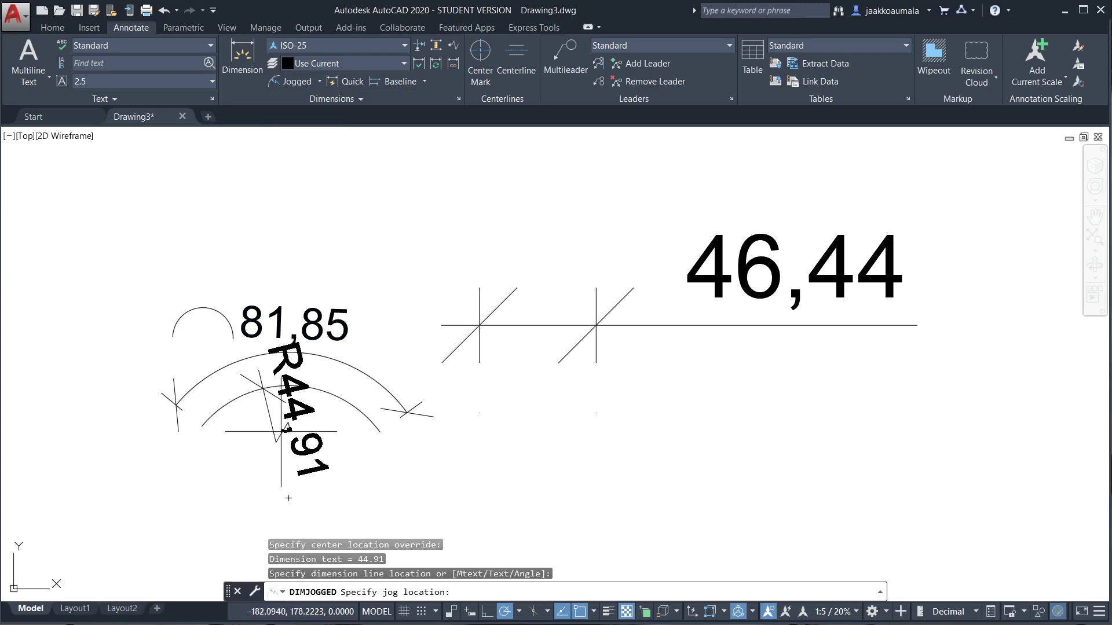
click(289, 492)
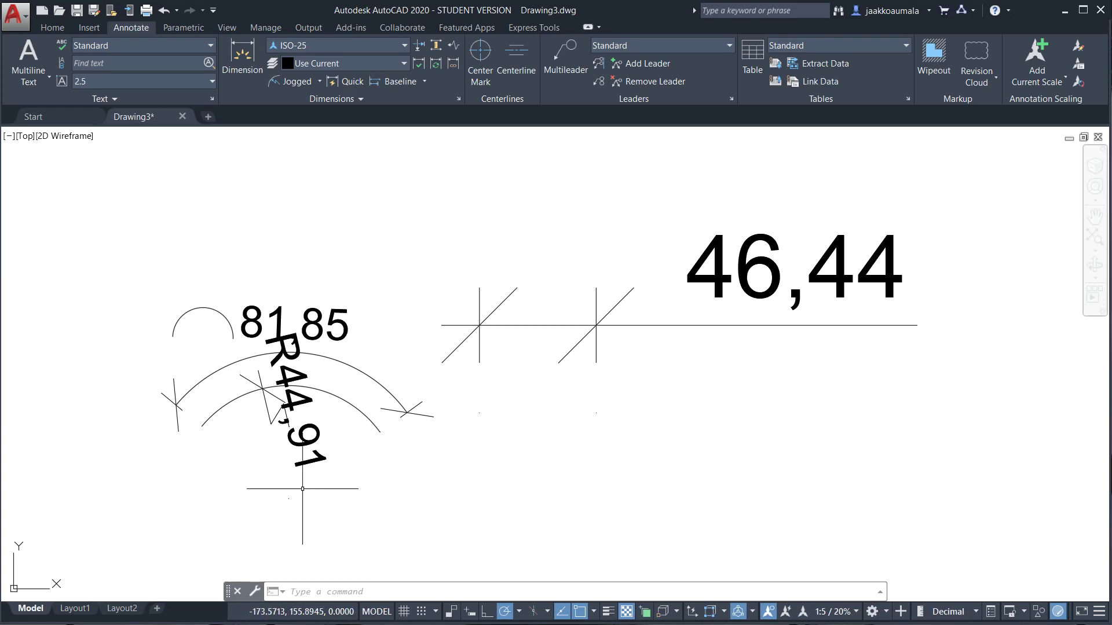
scroll(303, 489, up, 2)
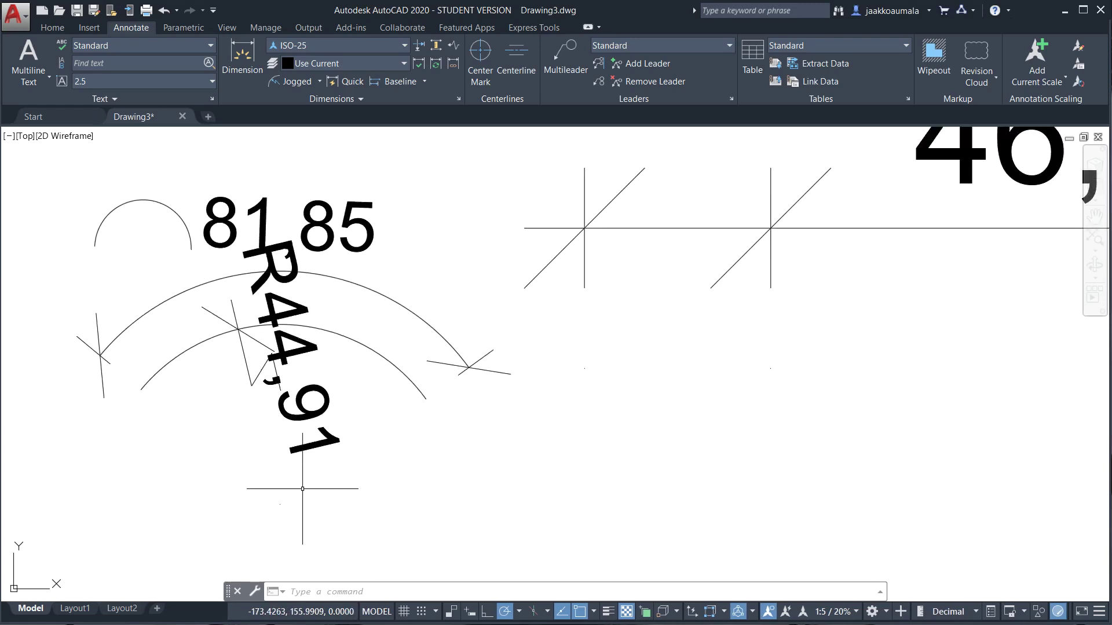
click(243, 328)
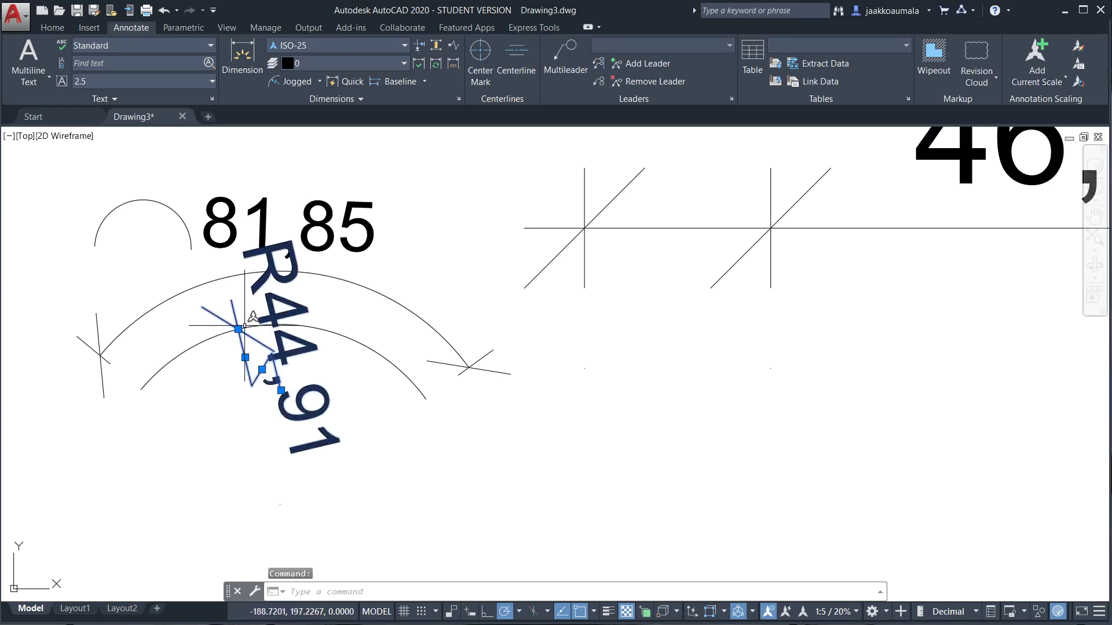
scroll(348, 492, down, 2)
scroll(405, 515, down, 1)
scroll(394, 486, down, 1)
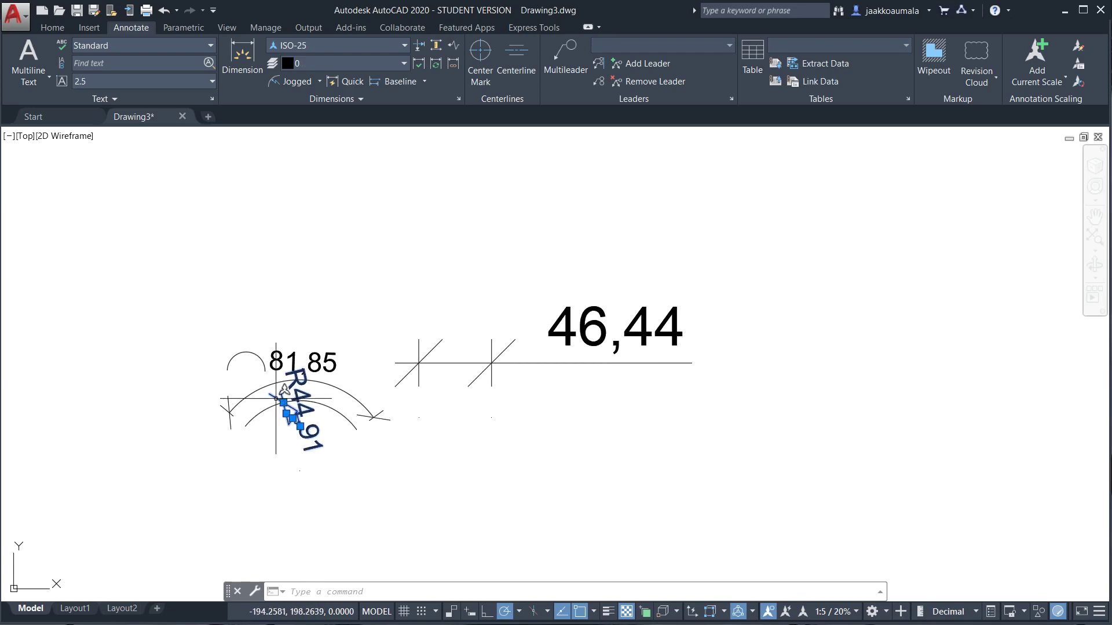
scroll(275, 399, up, 4)
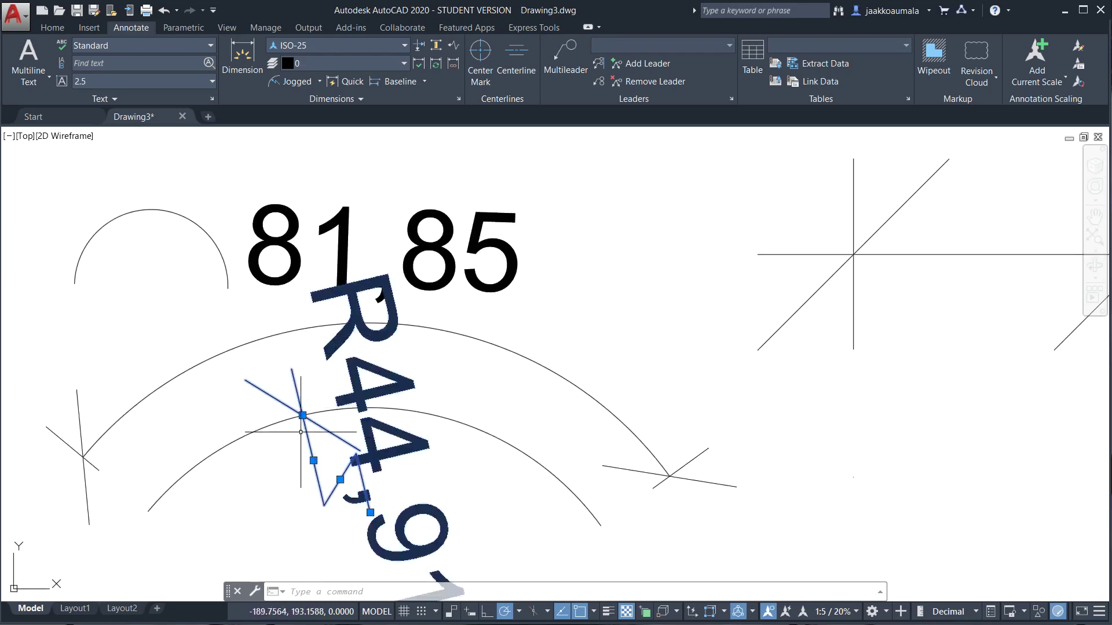
scroll(301, 431, down, 2)
scroll(348, 426, down, 1)
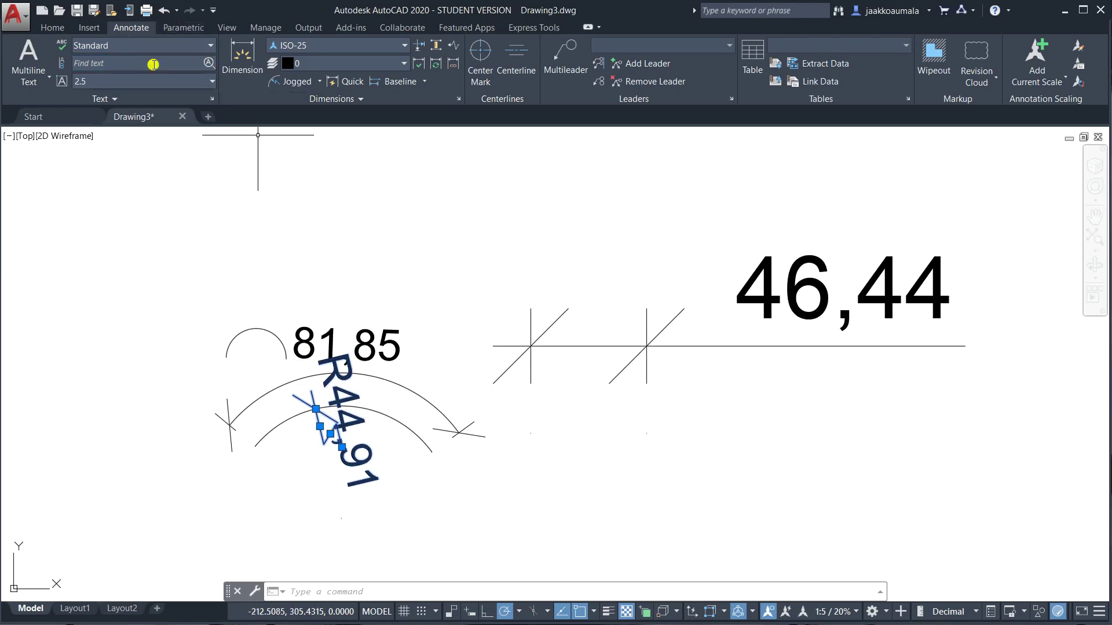
- Set ISO-25's first arrowhead to Closed filled and accept the style change
click(459, 99)
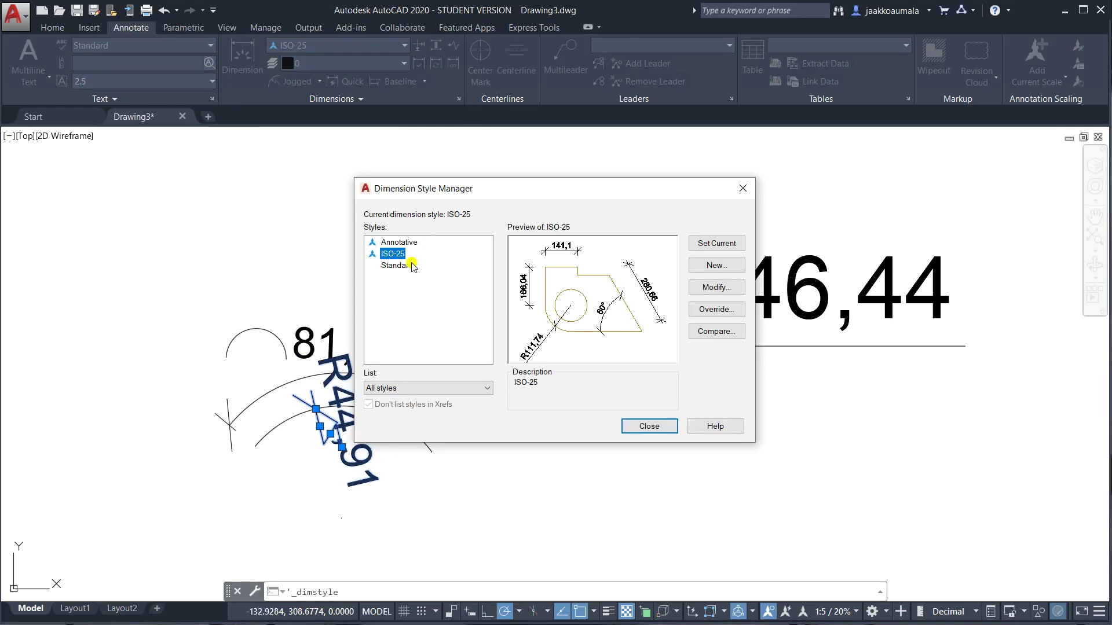
click(713, 287)
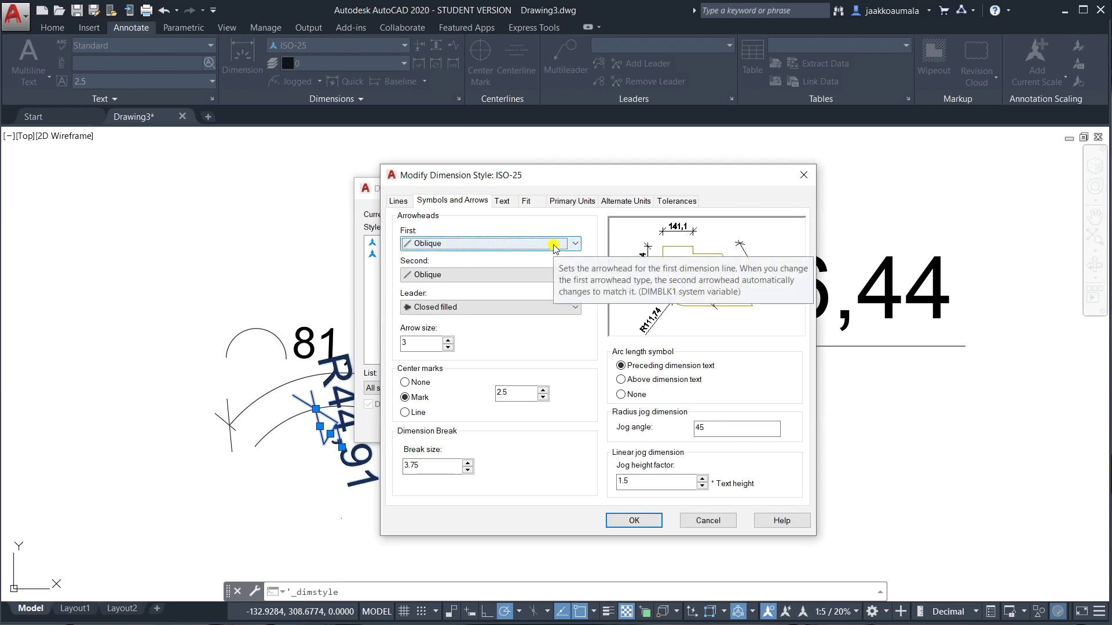
click(554, 246)
scroll(554, 246, up, 2)
click(473, 252)
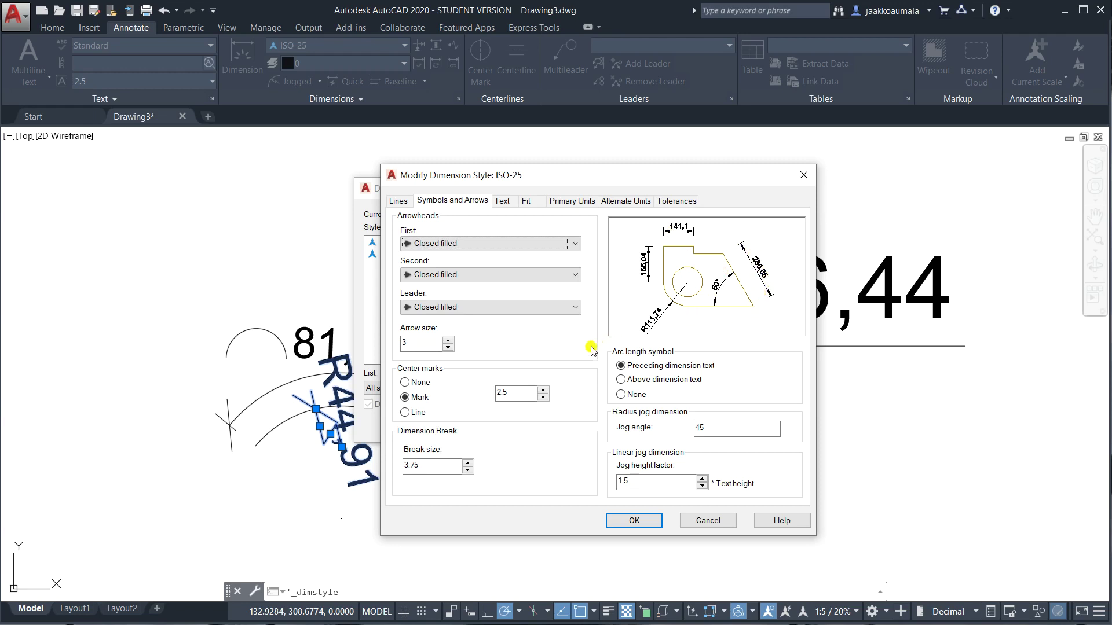
click(630, 521)
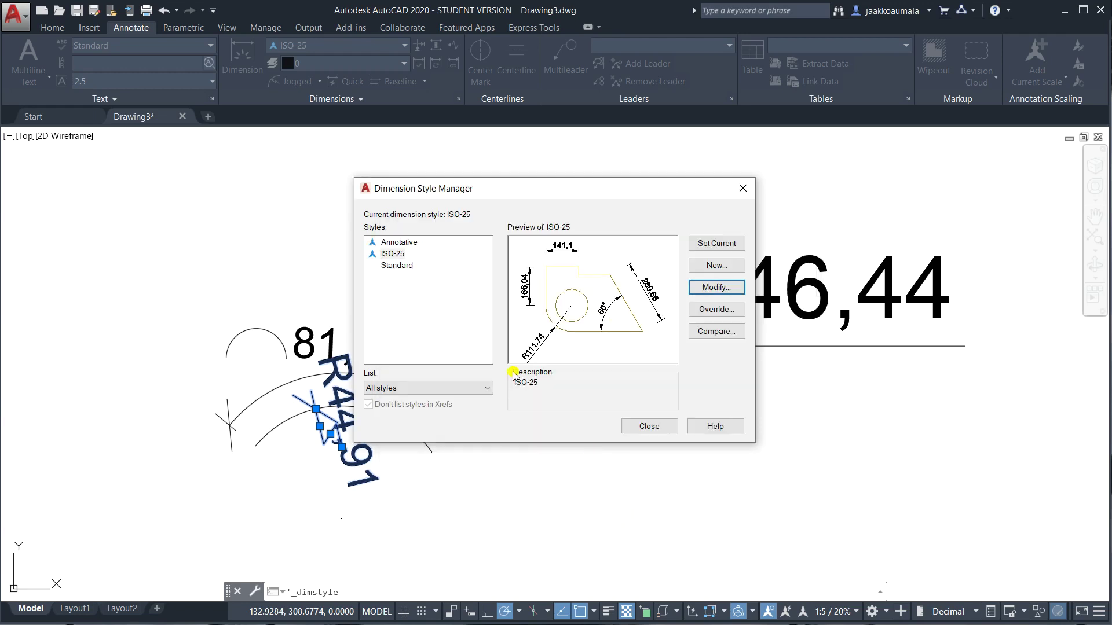
- Create a new ISO-25-based dimension style used only for Linear dimensions
click(405, 255)
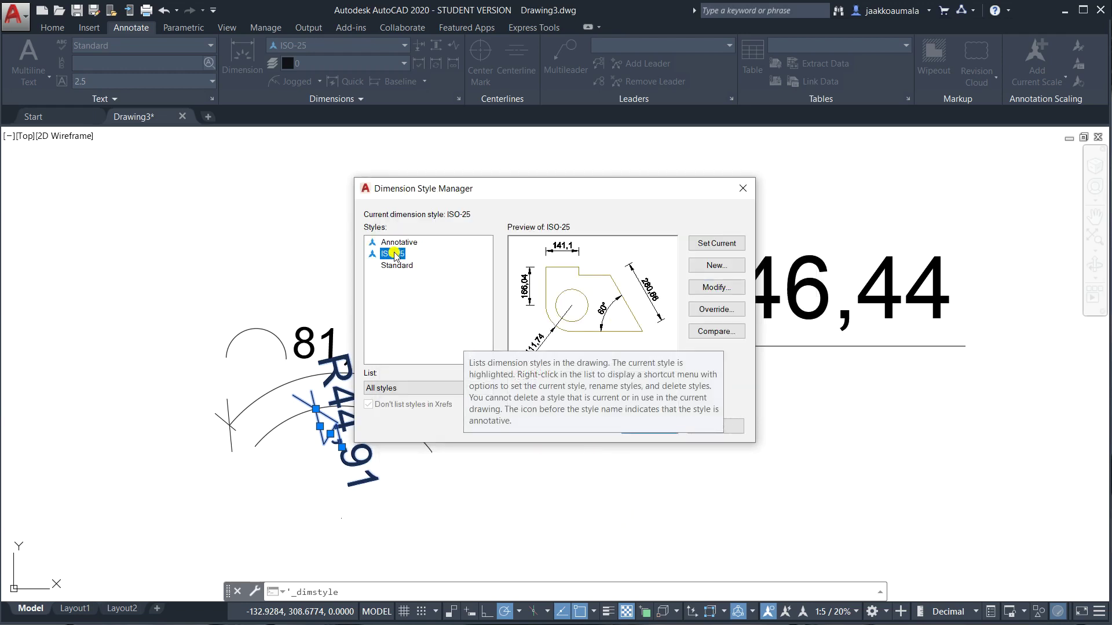
click(494, 389)
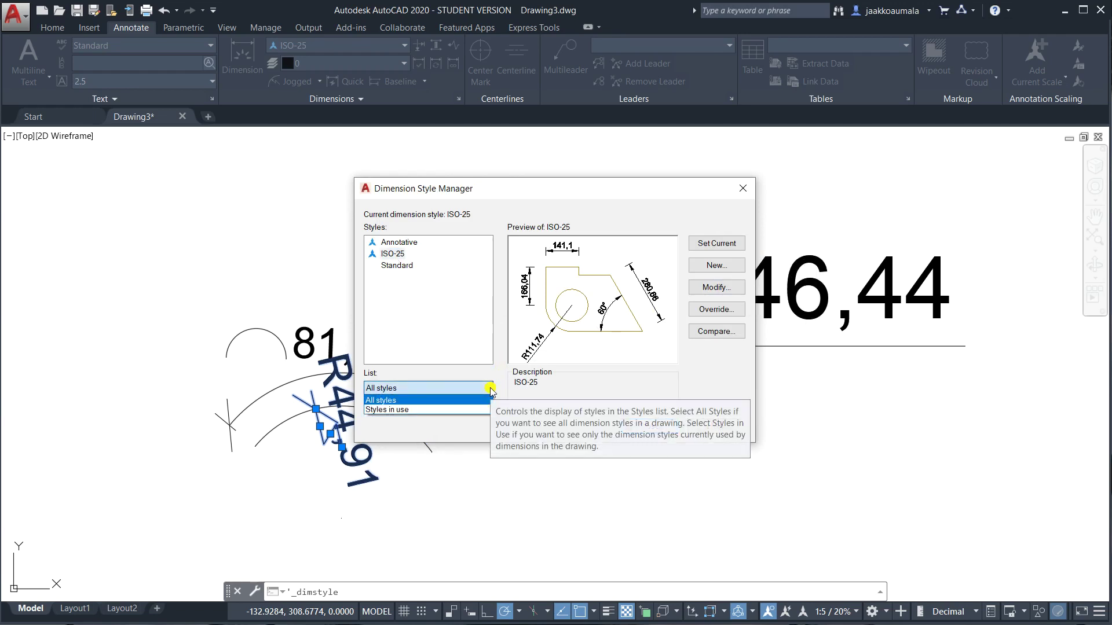
click(396, 255)
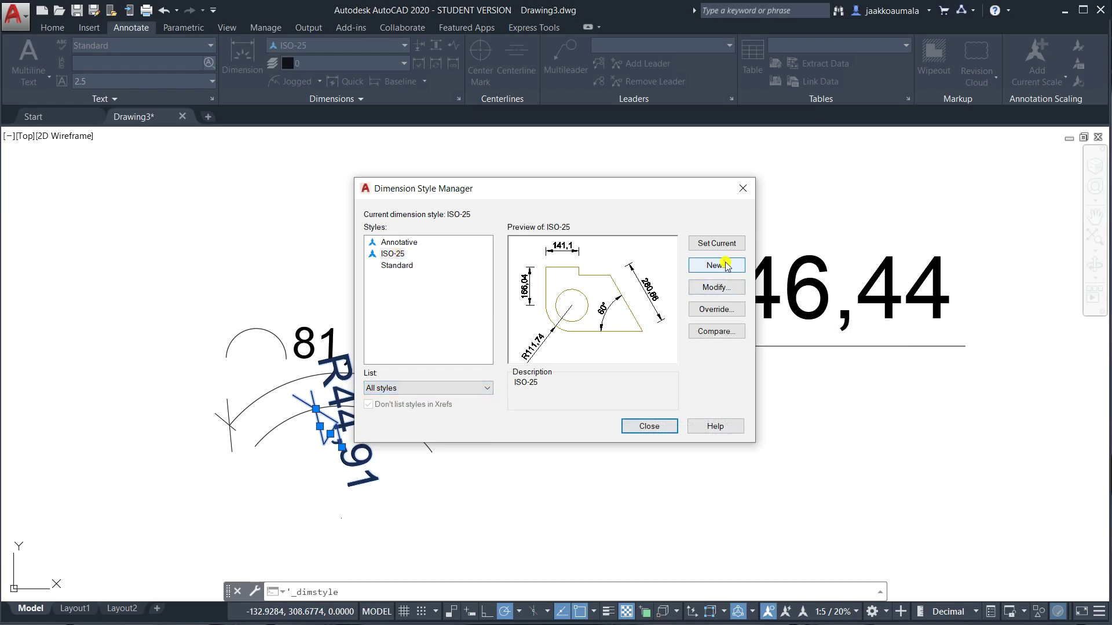
click(725, 265)
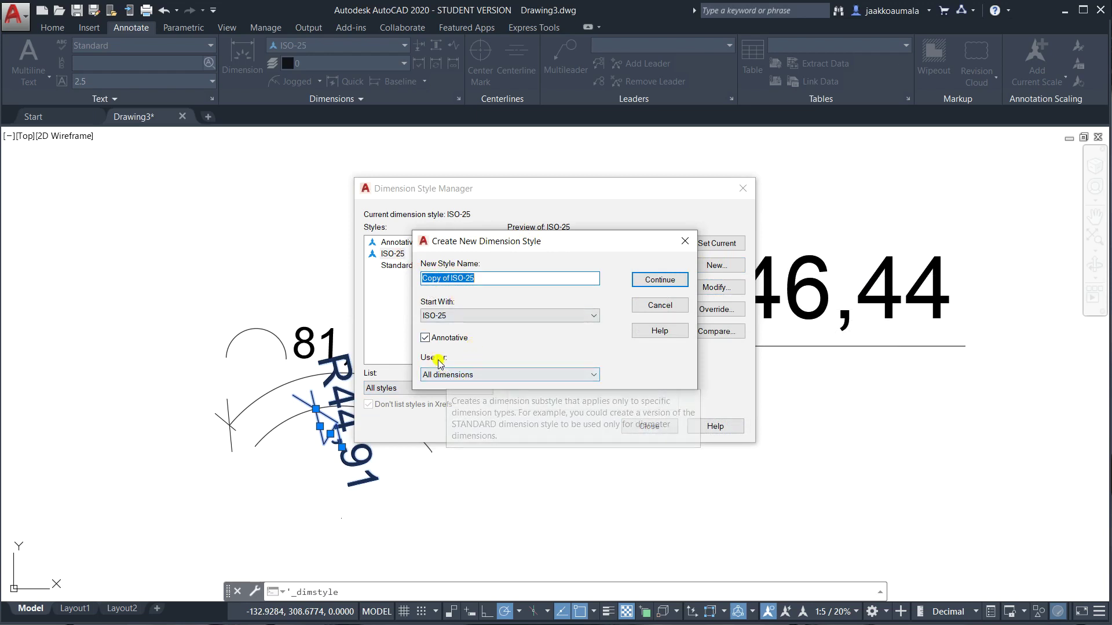
click(449, 376)
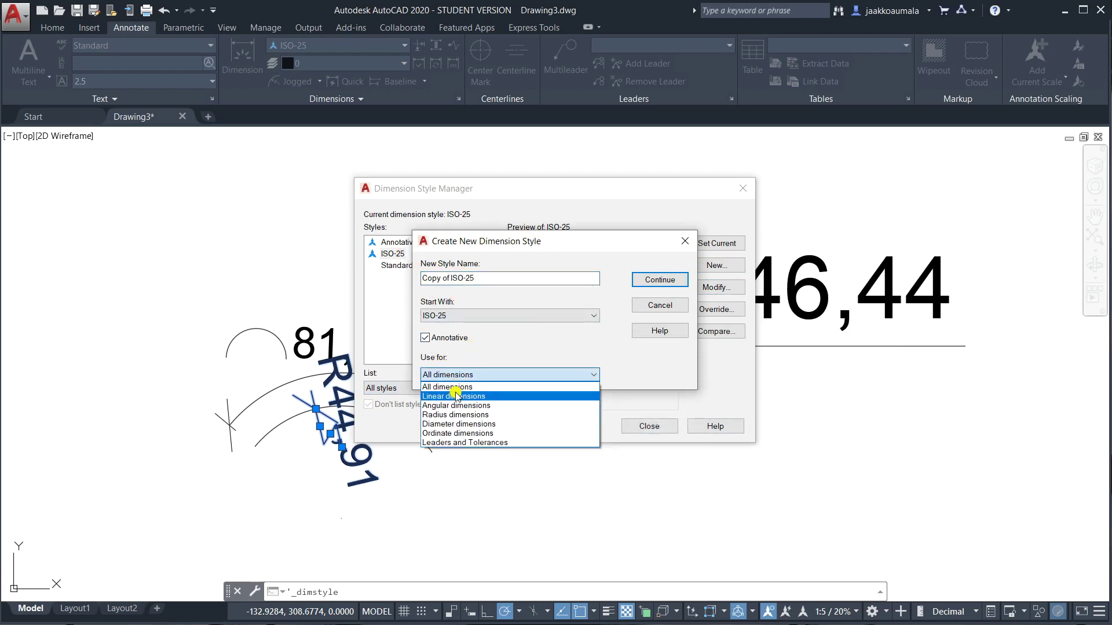
click(454, 396)
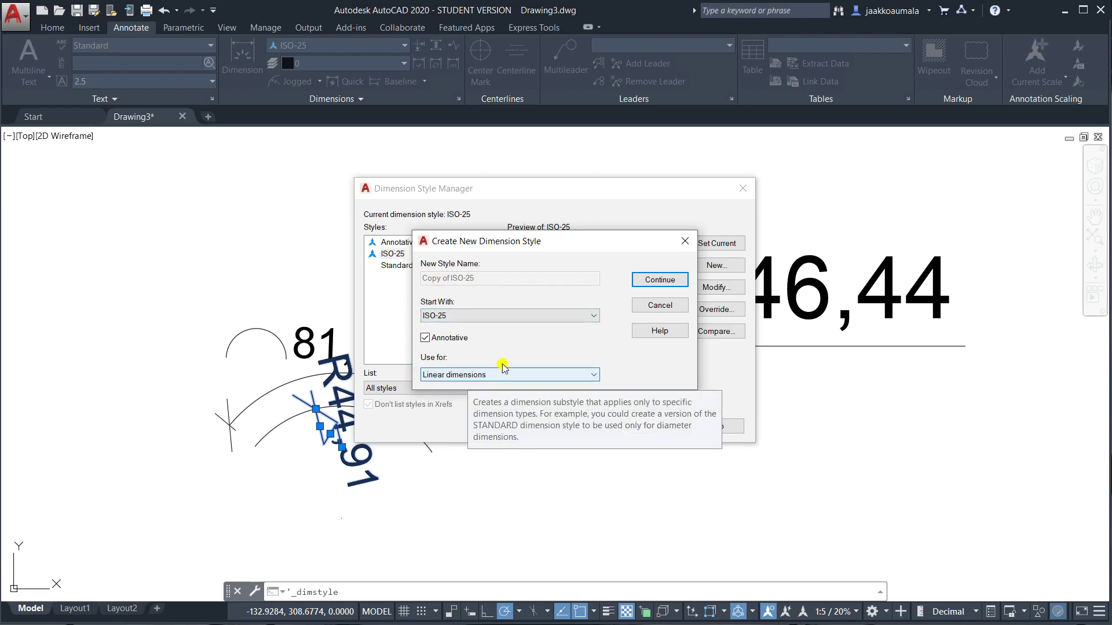
- Give the ISO-25 Linear substyle Oblique arrowheads, save it, and close the Dimension Style Manager
click(651, 282)
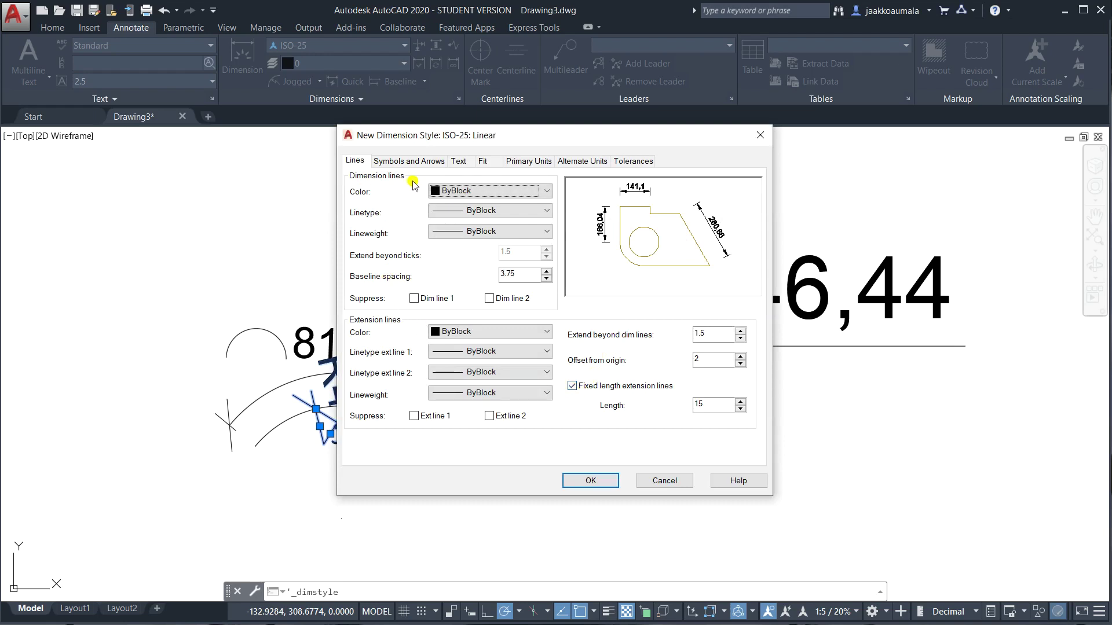
click(414, 167)
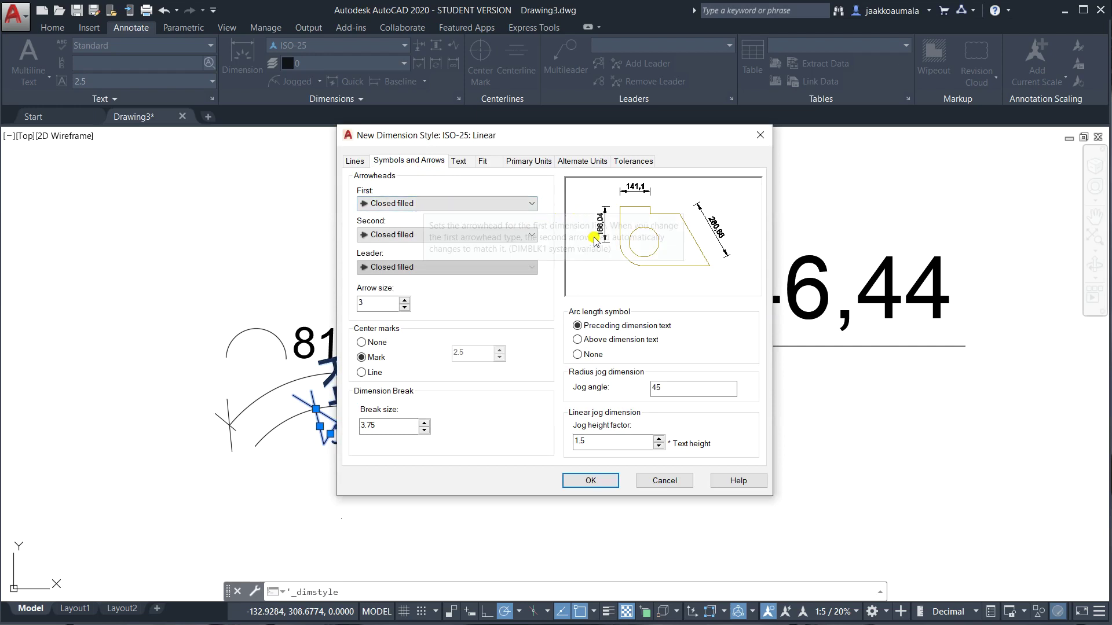
click(431, 204)
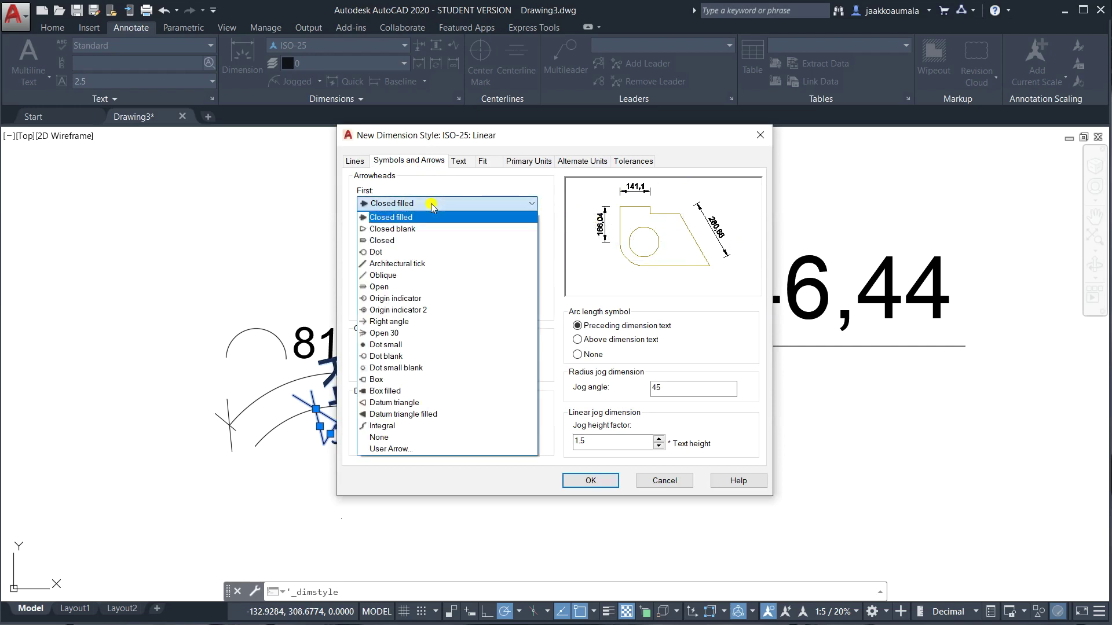
click(399, 275)
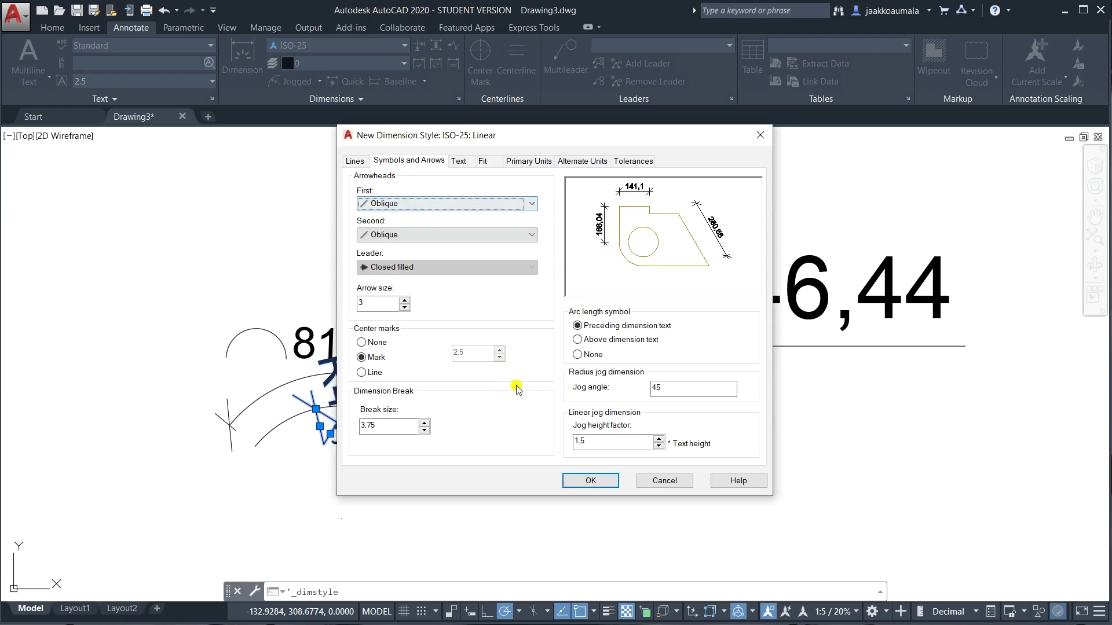
click(583, 477)
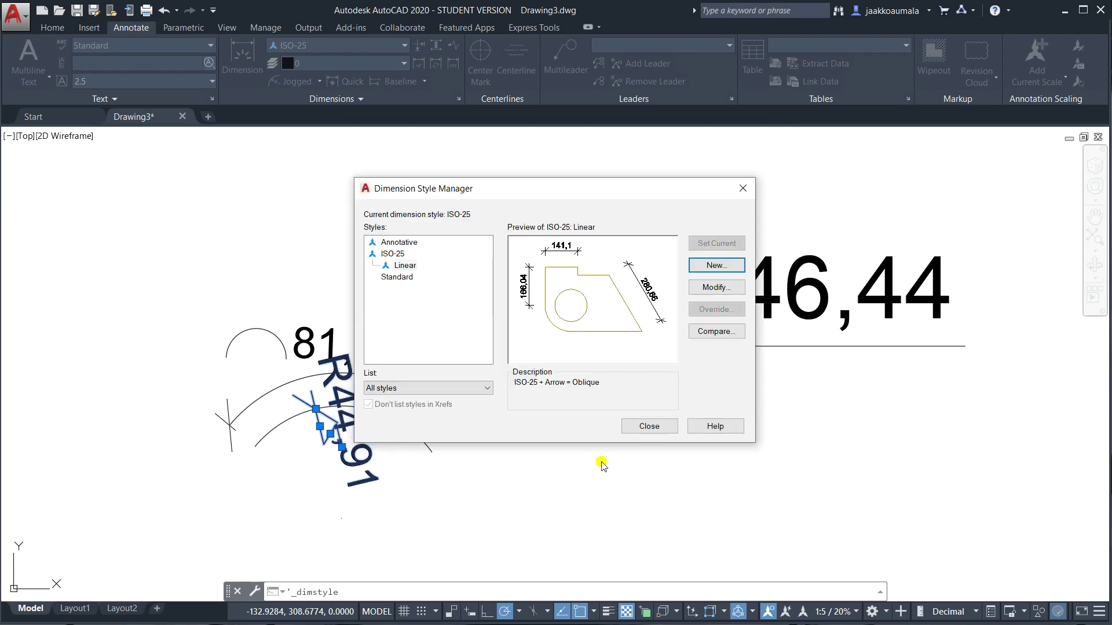
click(634, 439)
- Window-select the old dimensions and erase them
scroll(857, 353, down, 2)
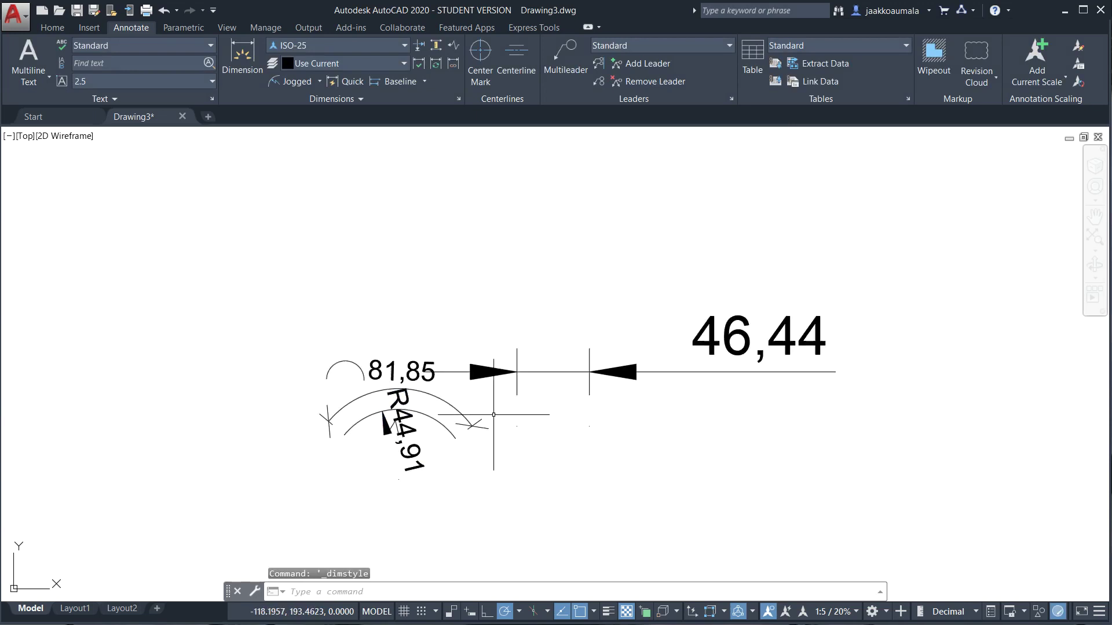
scroll(700, 346, down, 3)
click(733, 310)
click(340, 476)
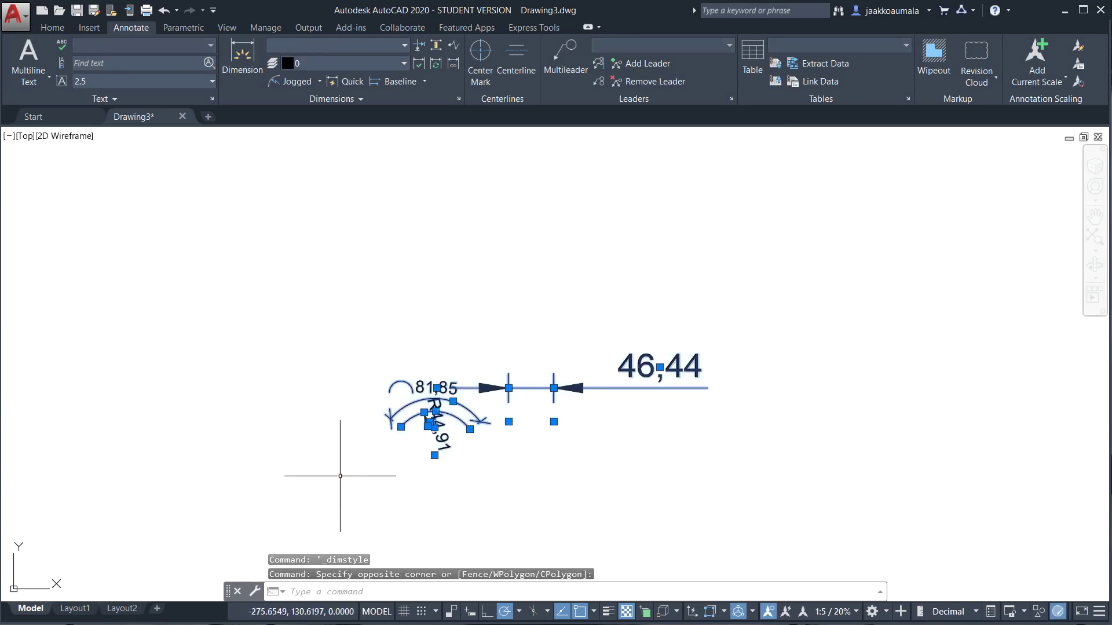
key(Delete)
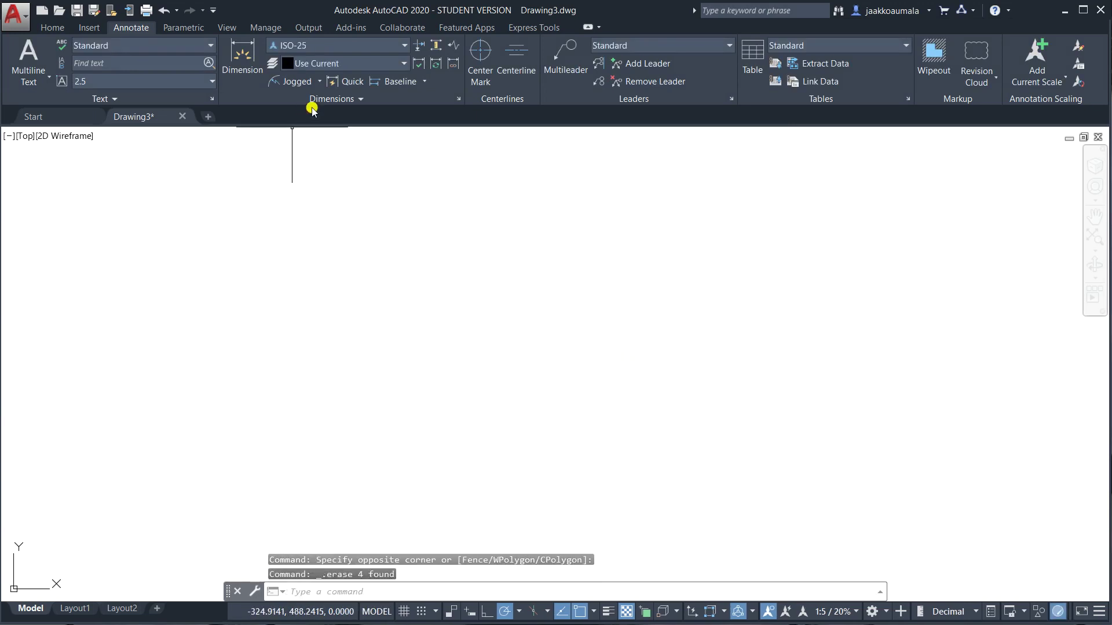
- Add a 157,87 linear dimension with oblique ticks
click(315, 84)
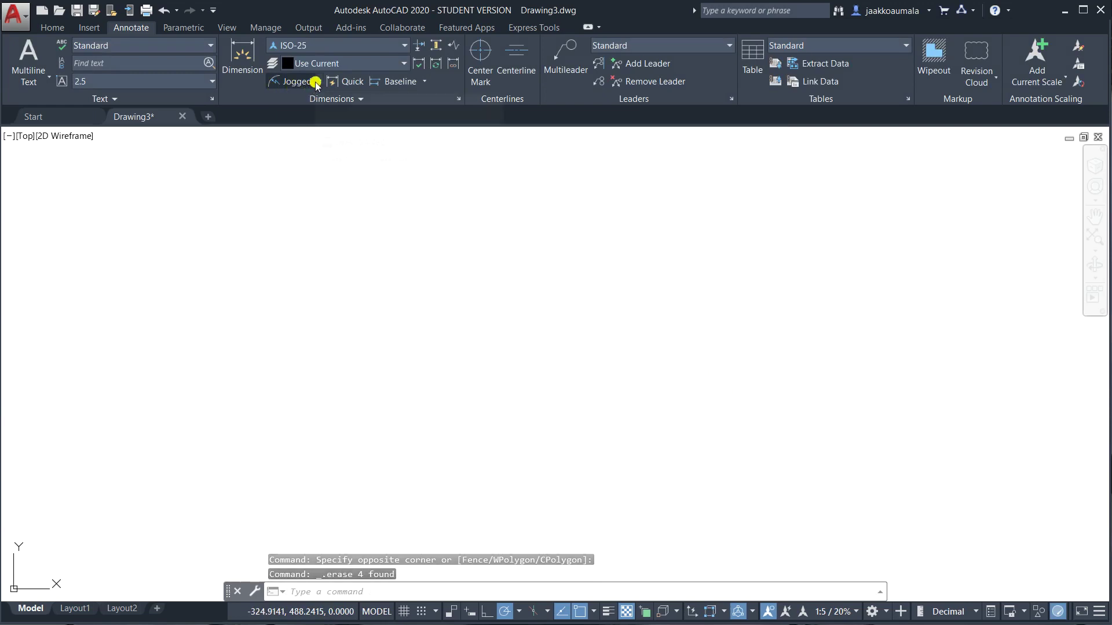
click(315, 84)
click(298, 103)
click(335, 372)
click(488, 373)
click(488, 327)
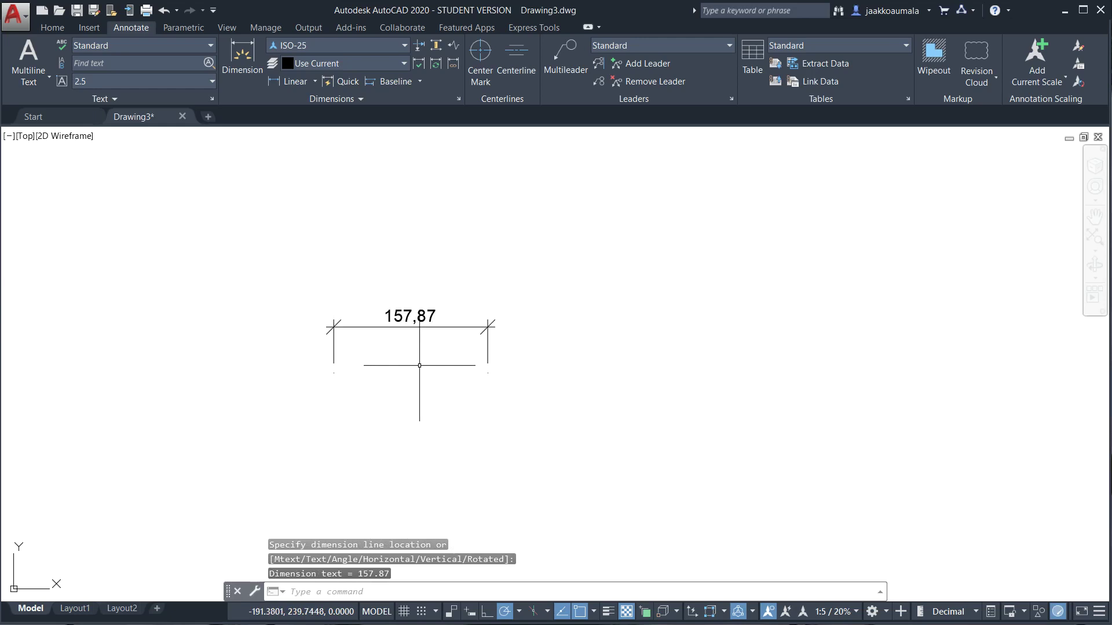
- Draw two joined lines forming an angle
click(53, 28)
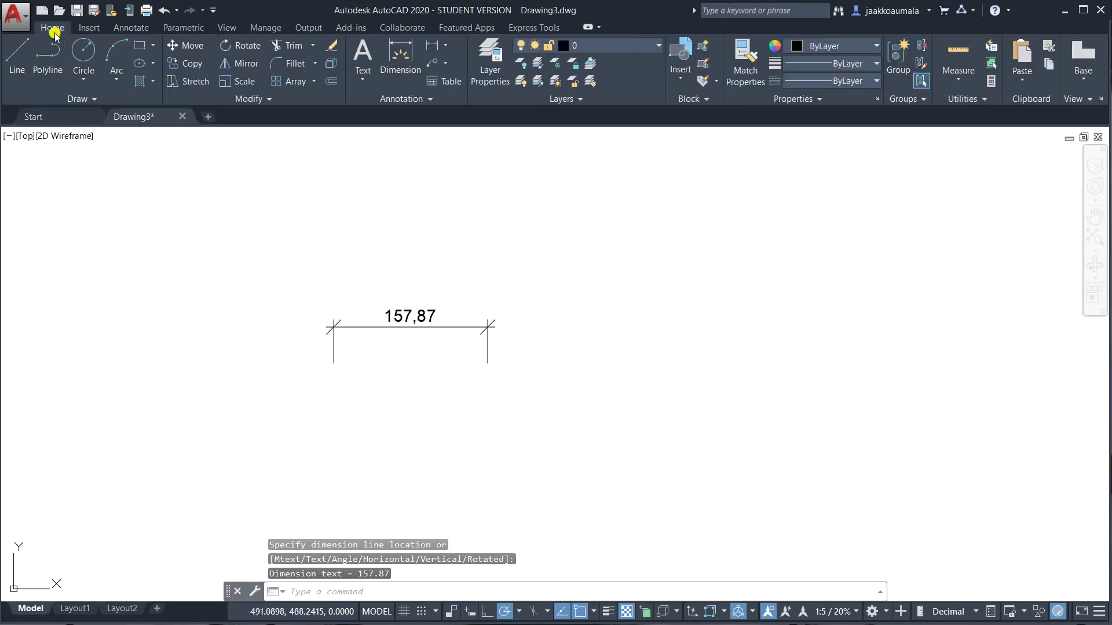
click(30, 55)
click(704, 294)
click(641, 357)
click(752, 397)
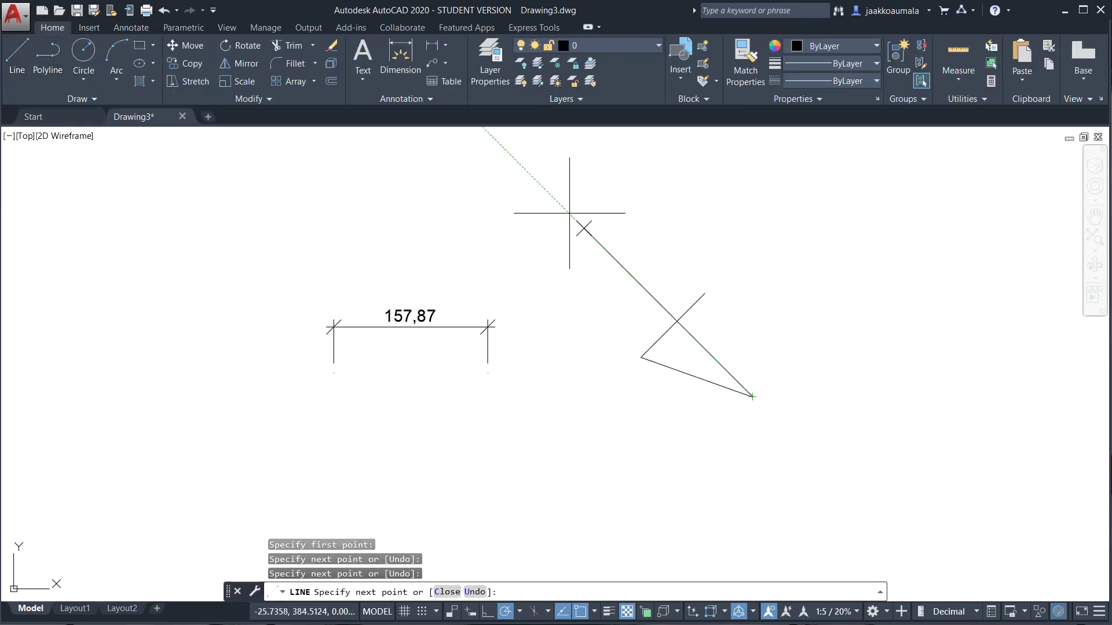
key(Escape)
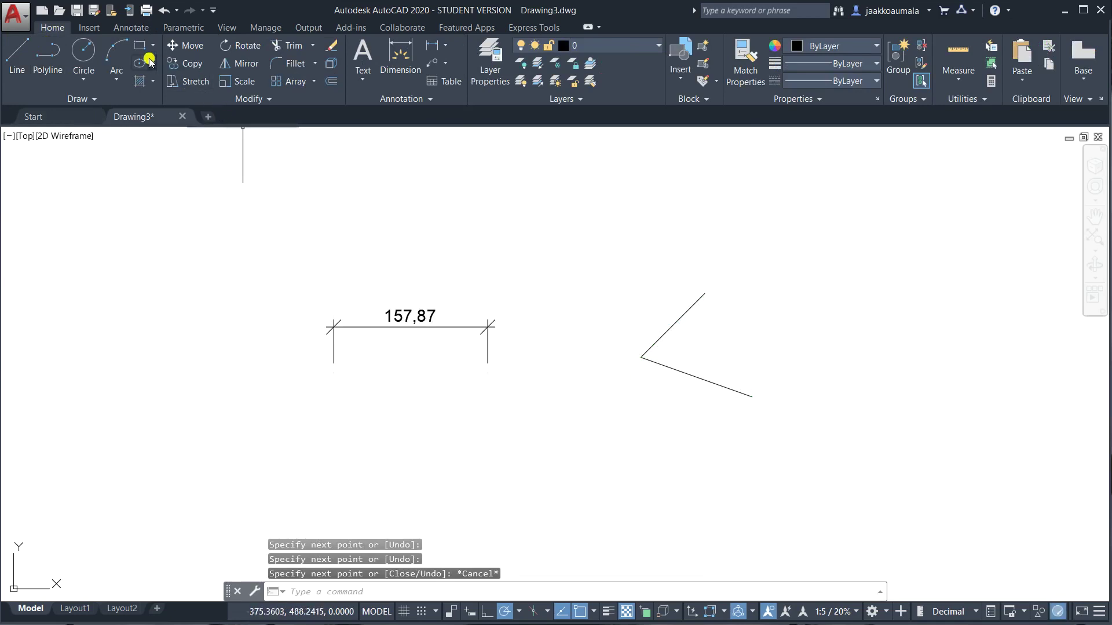
- Add a 65° angular dimension between the two lines
click(136, 31)
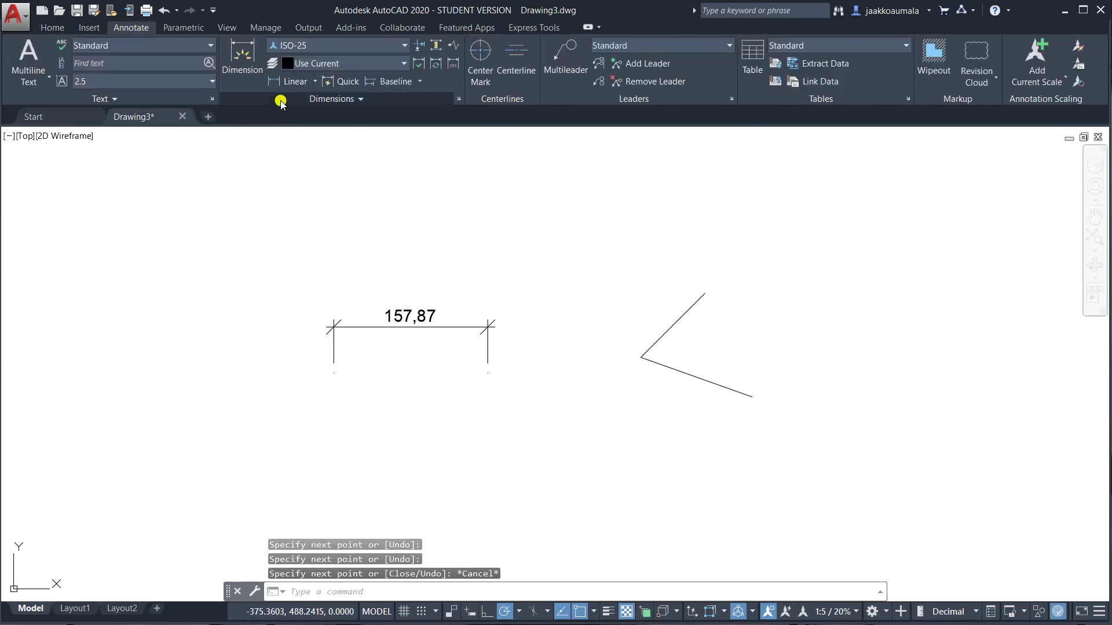
click(320, 85)
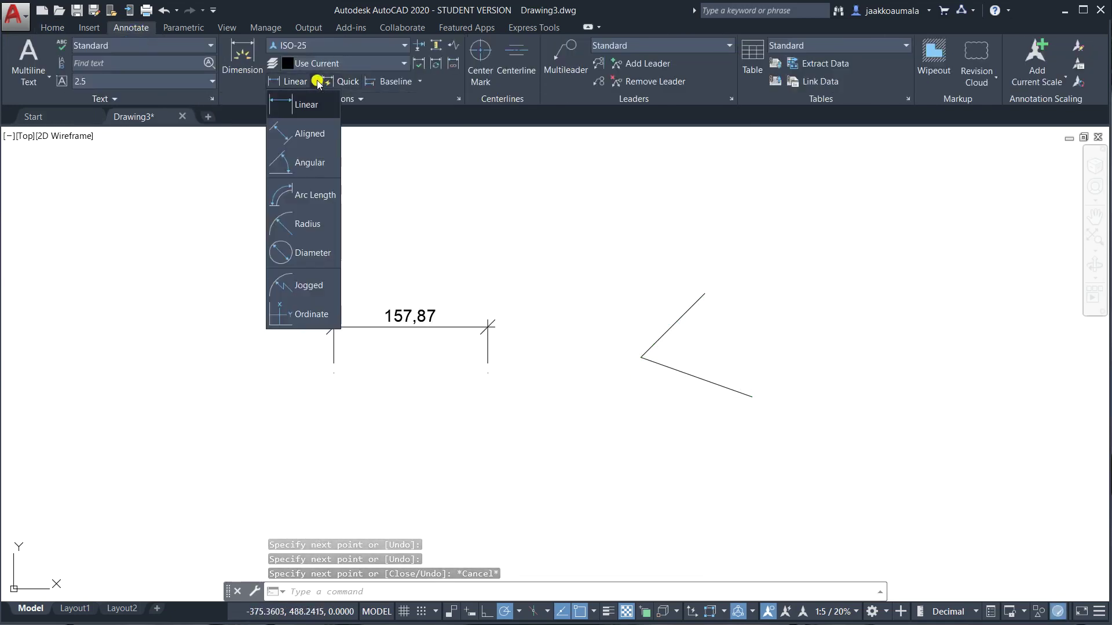
click(301, 164)
click(692, 375)
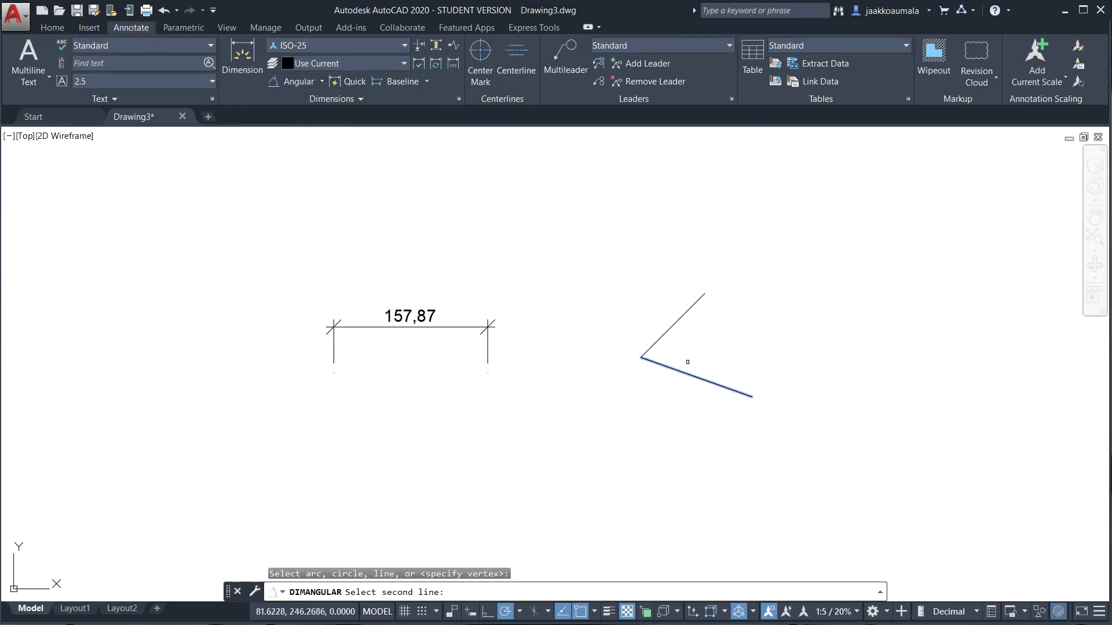
click(672, 328)
click(700, 341)
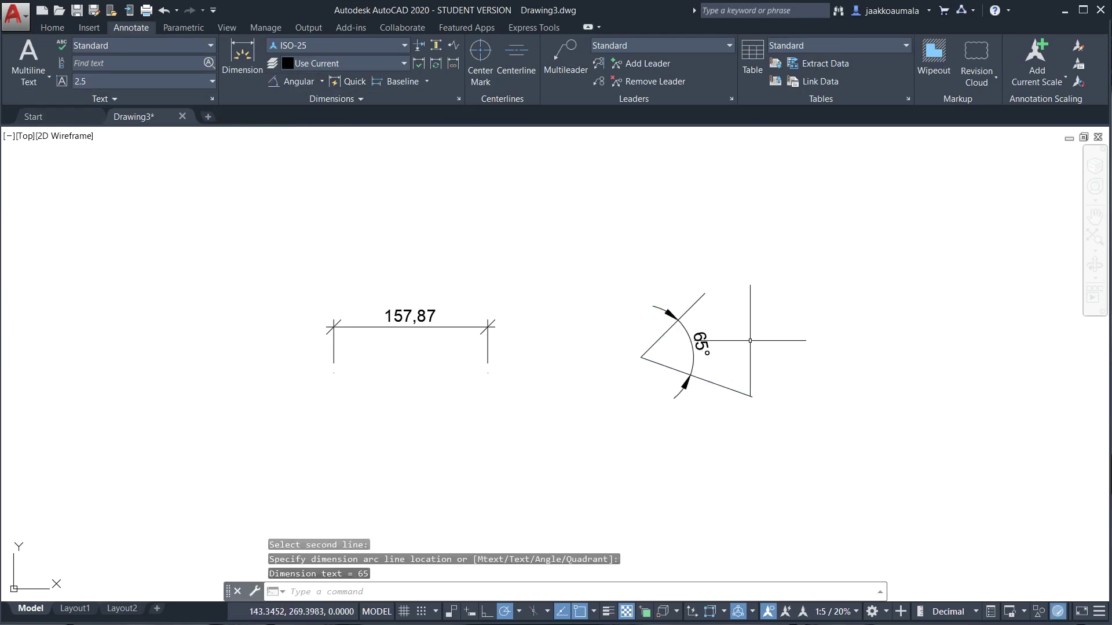
- Draw a circle at the lower left of the drawing
click(61, 29)
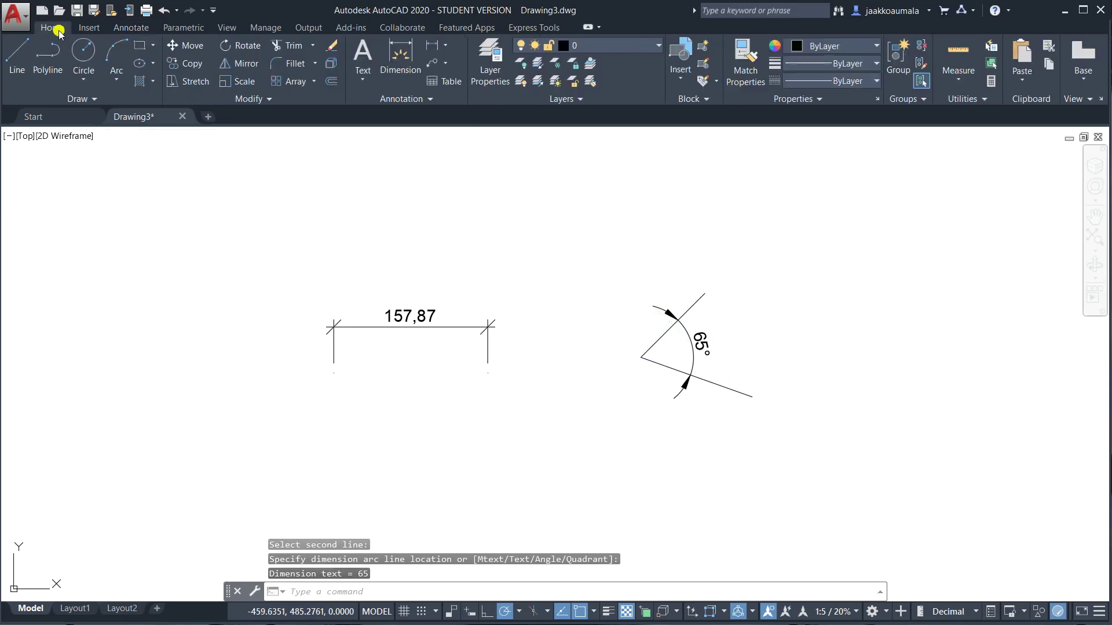
click(77, 57)
click(151, 437)
click(183, 412)
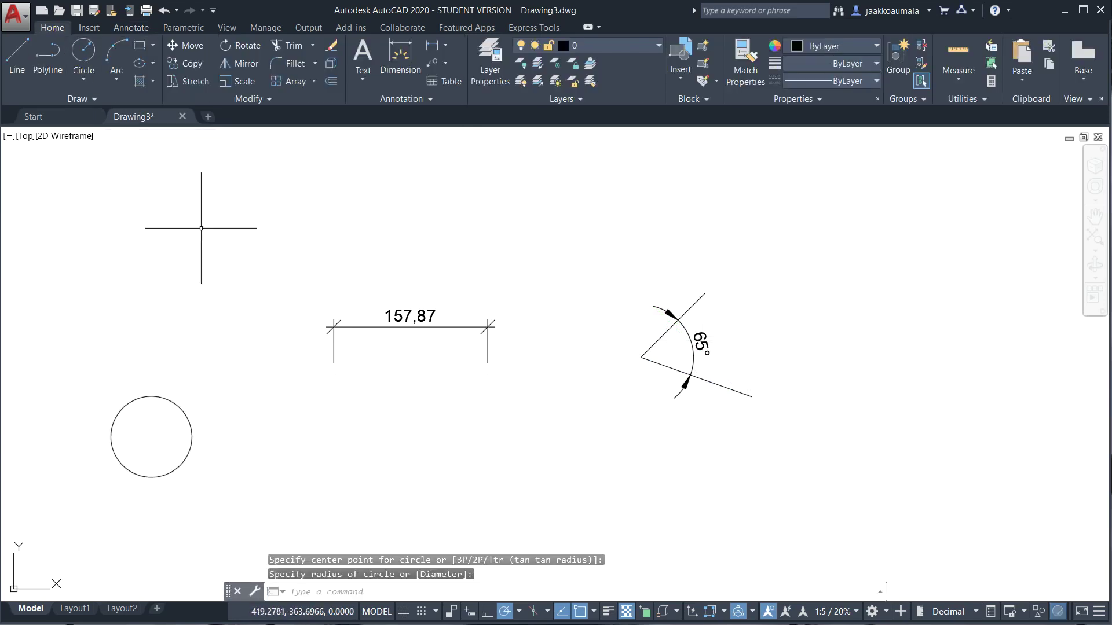
- Dimension the circle's diameter as Ø83,06, placed up-right of it
click(132, 29)
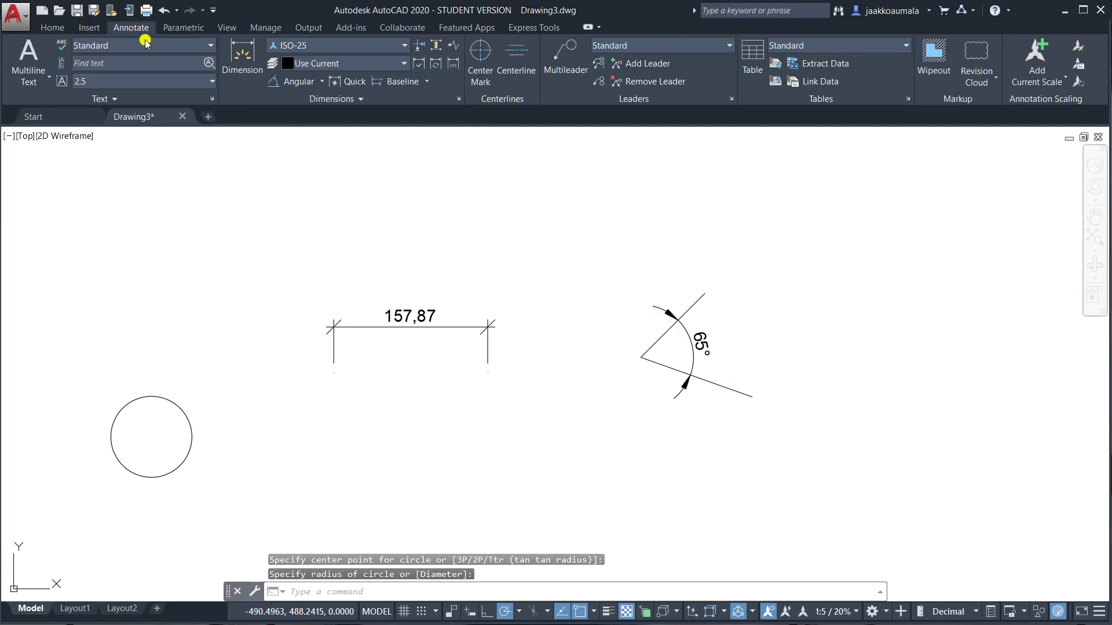
click(321, 81)
click(301, 252)
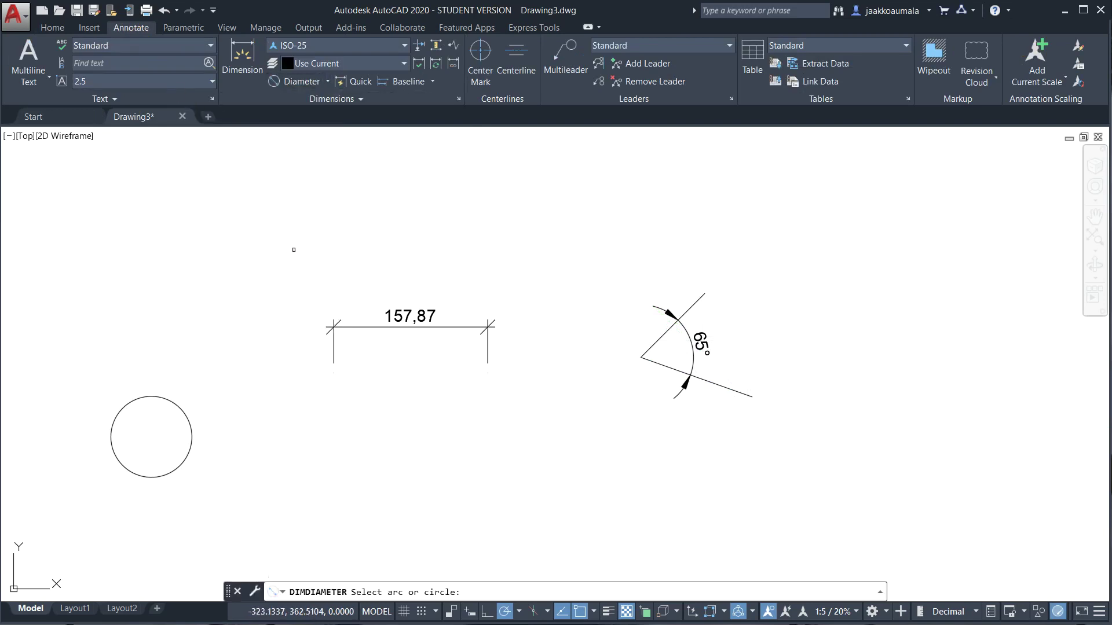
click(180, 408)
click(248, 353)
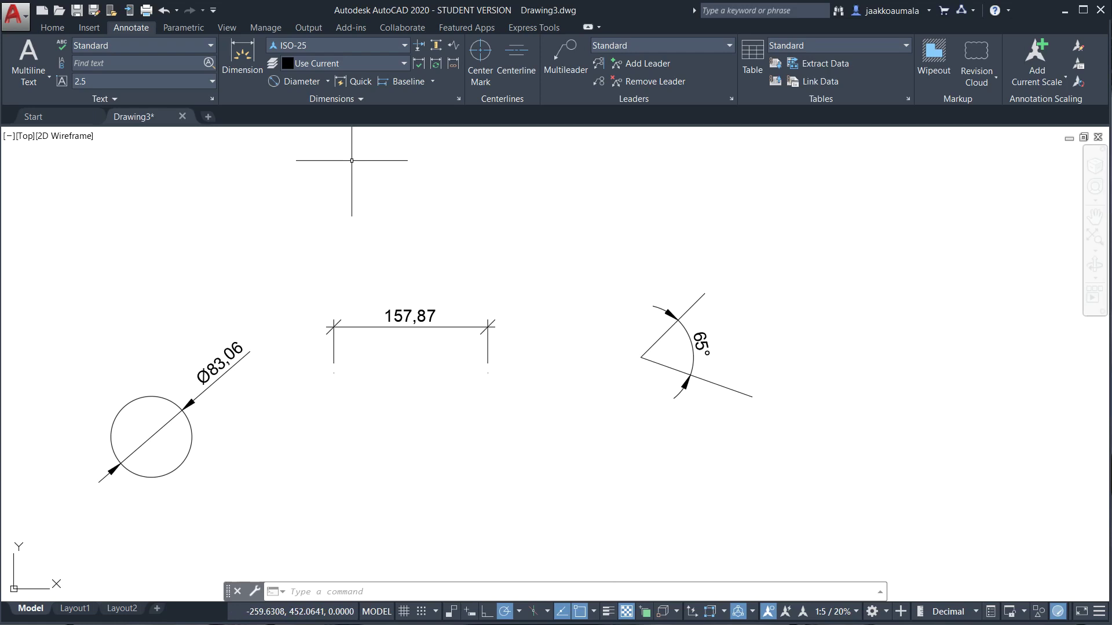
click(327, 82)
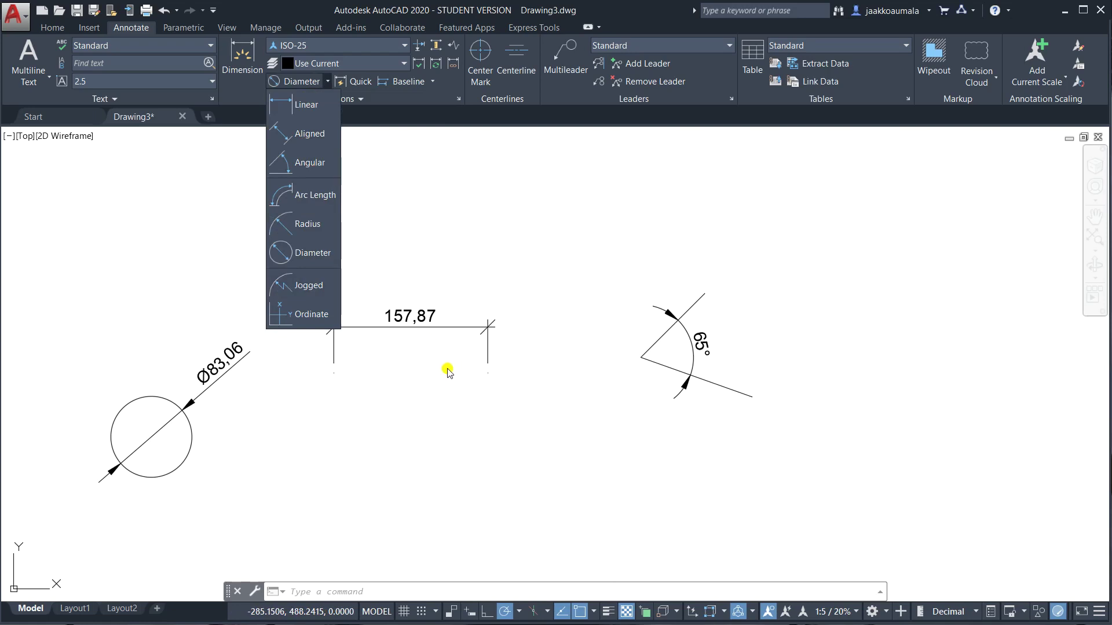
click(420, 124)
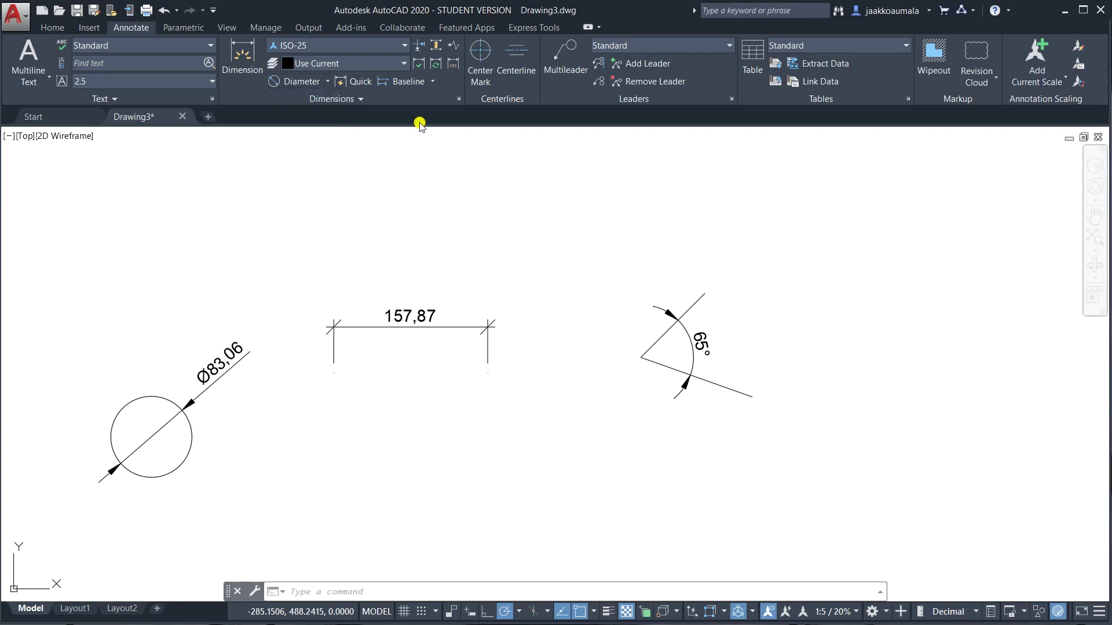
- Open the Text Style dialog from the ISO-25 dimension style's Text settings
click(458, 100)
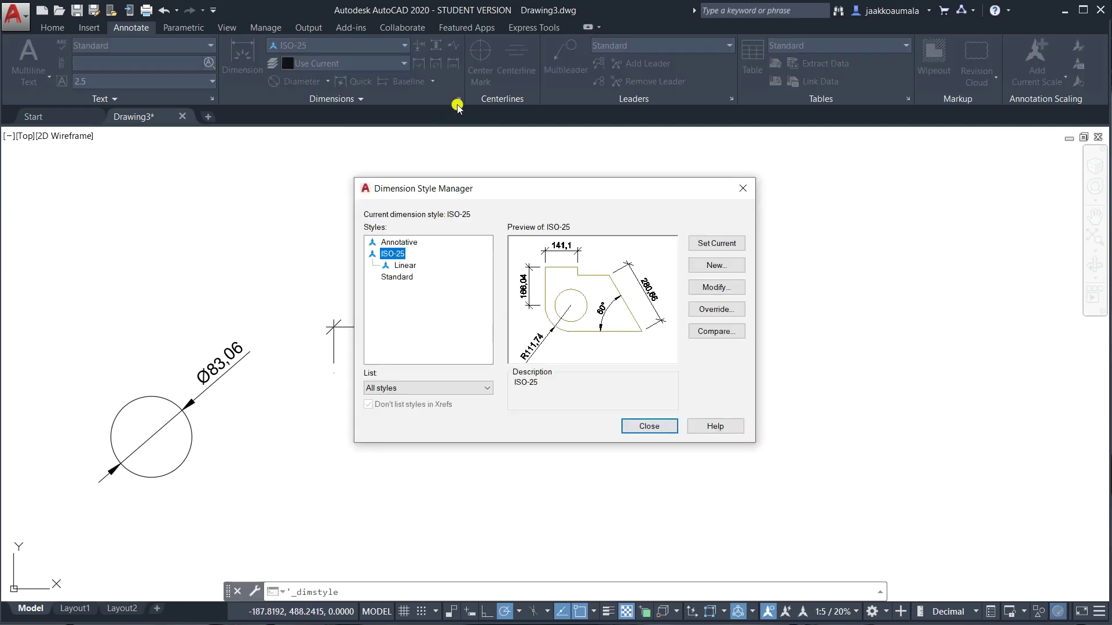
click(717, 287)
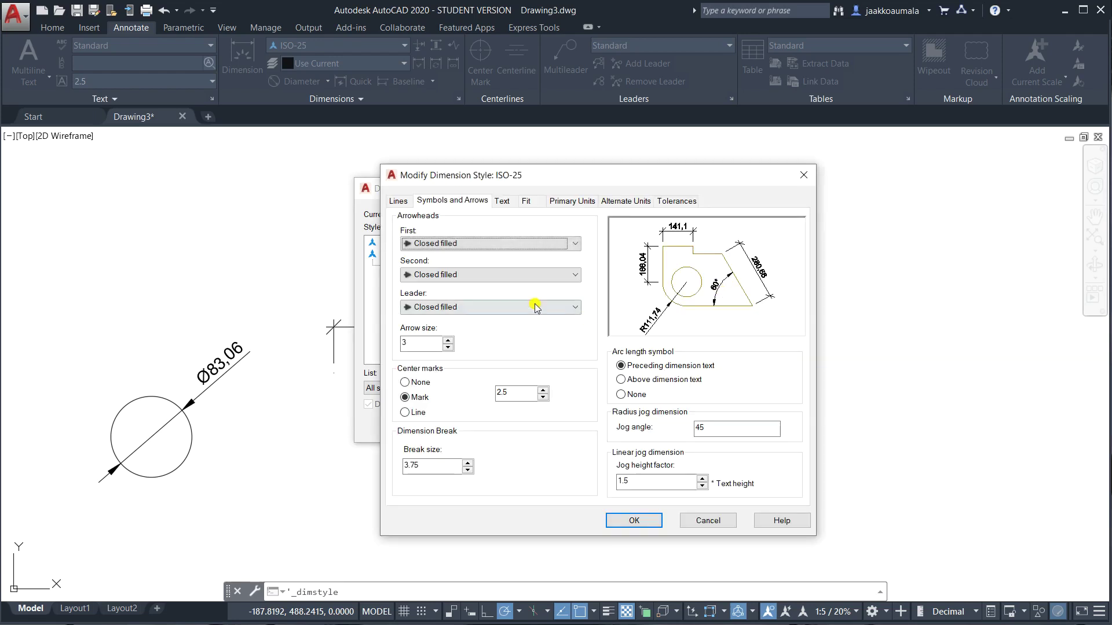
click(501, 200)
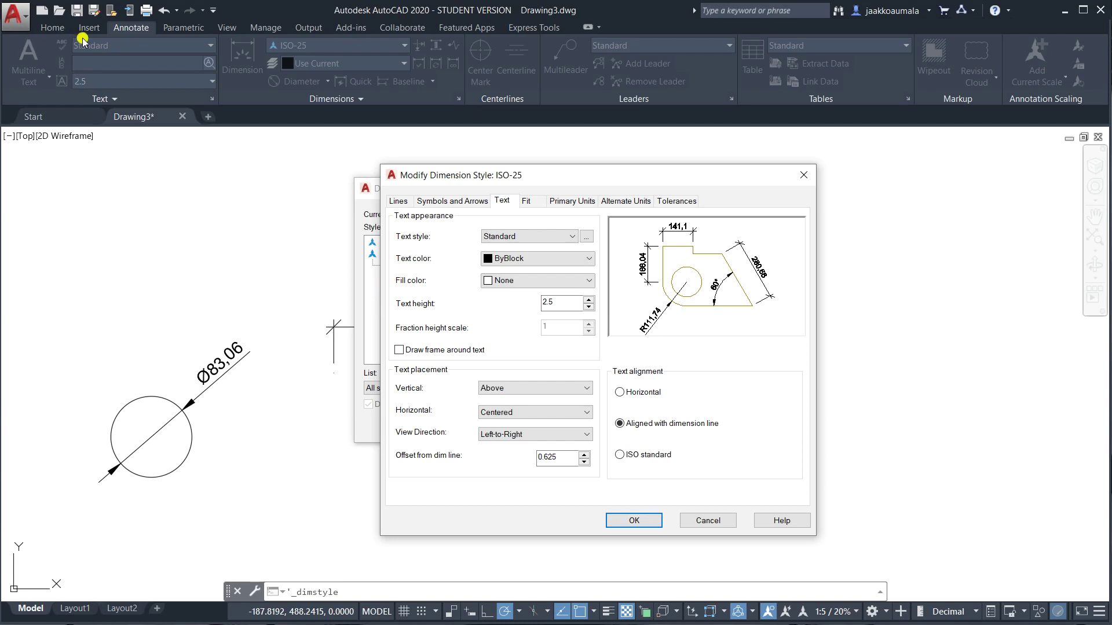
click(570, 238)
click(547, 223)
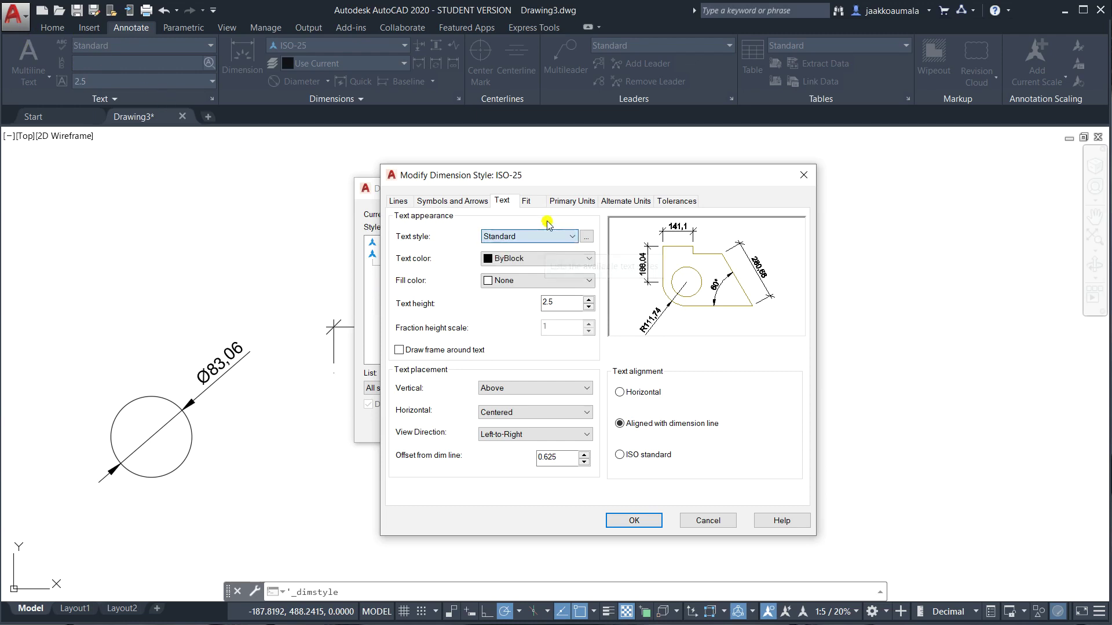
click(586, 236)
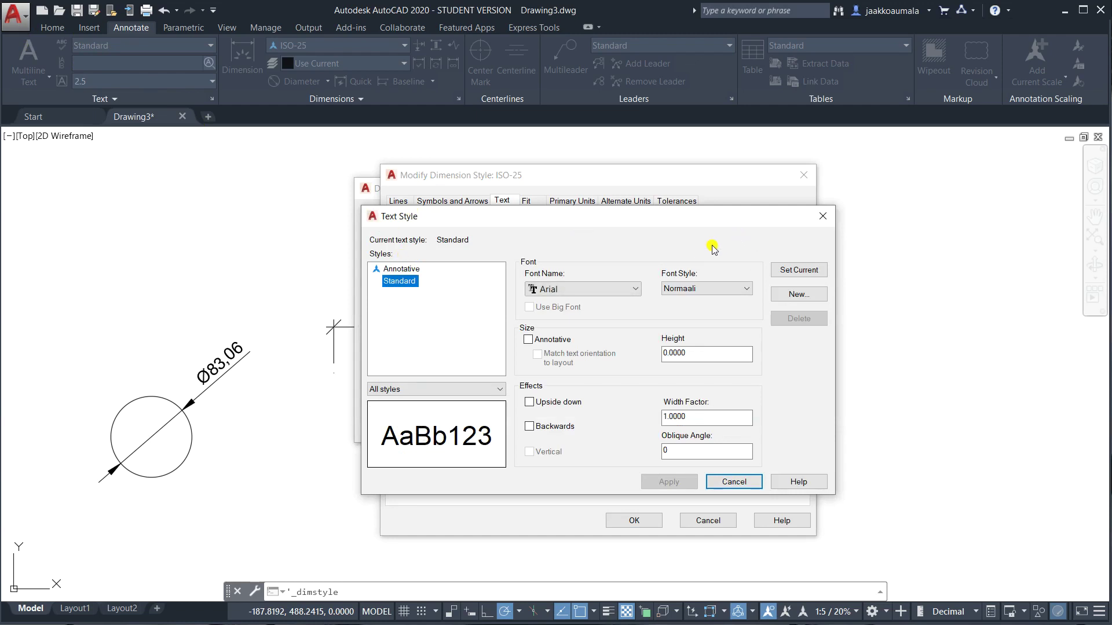
- Create a new text style named Mittateksti
mouse_move(635, 222)
mouse_down()
mouse_move(656, 324)
mouse_move(591, 179)
mouse_up()
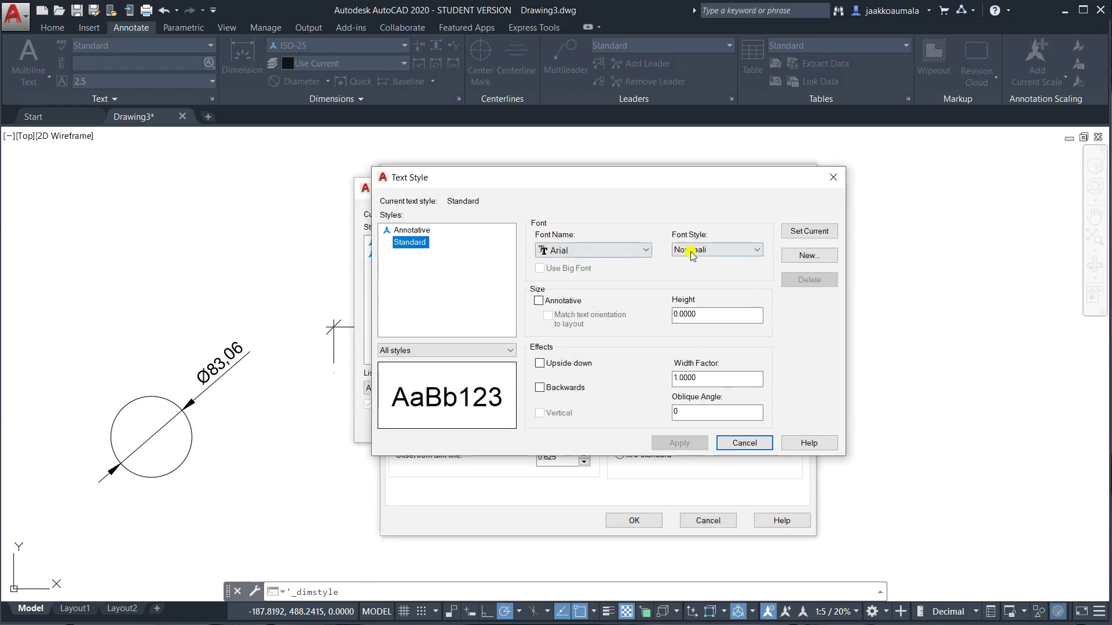
click(803, 256)
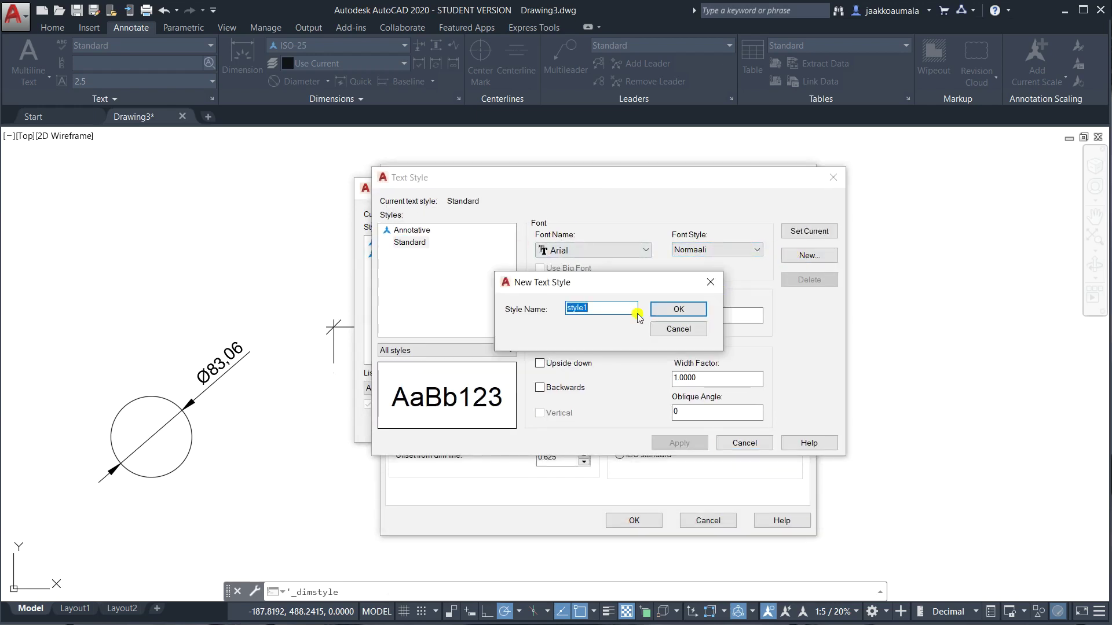
text(Mittateksti)
click(676, 311)
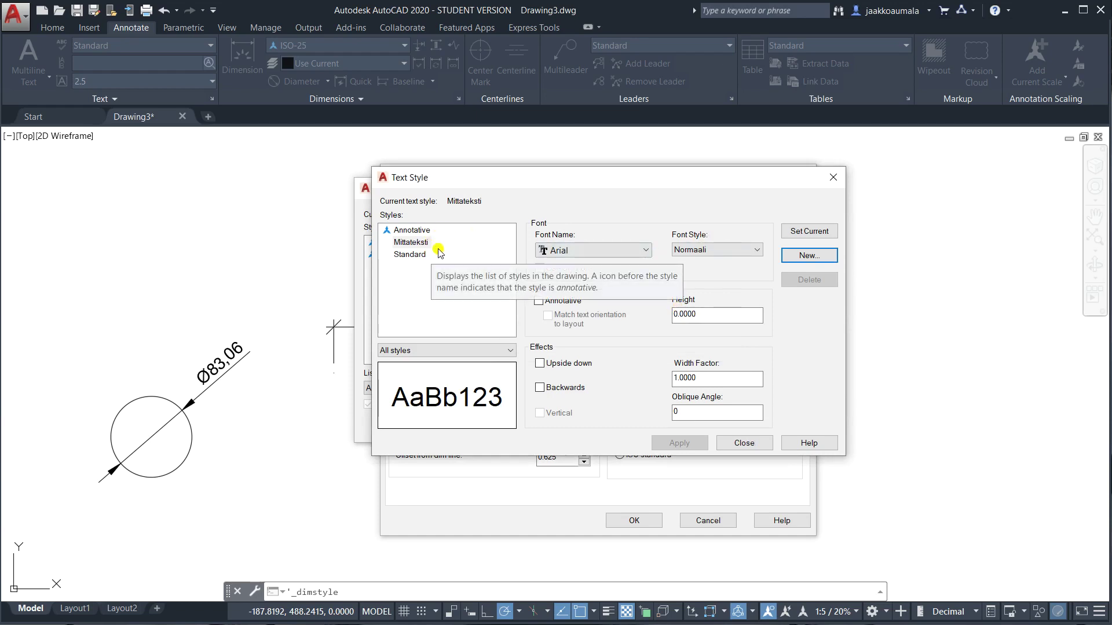
- Give Mittateksti the isocp.shx font and apply the change
click(634, 249)
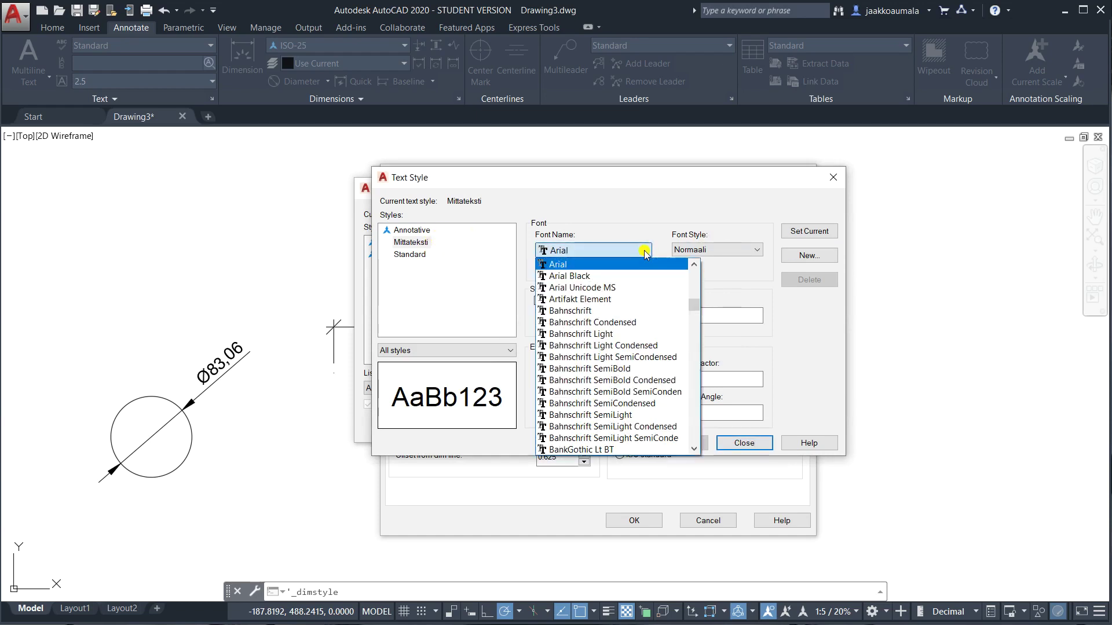
scroll(613, 330, down, 4)
scroll(605, 342, down, 5)
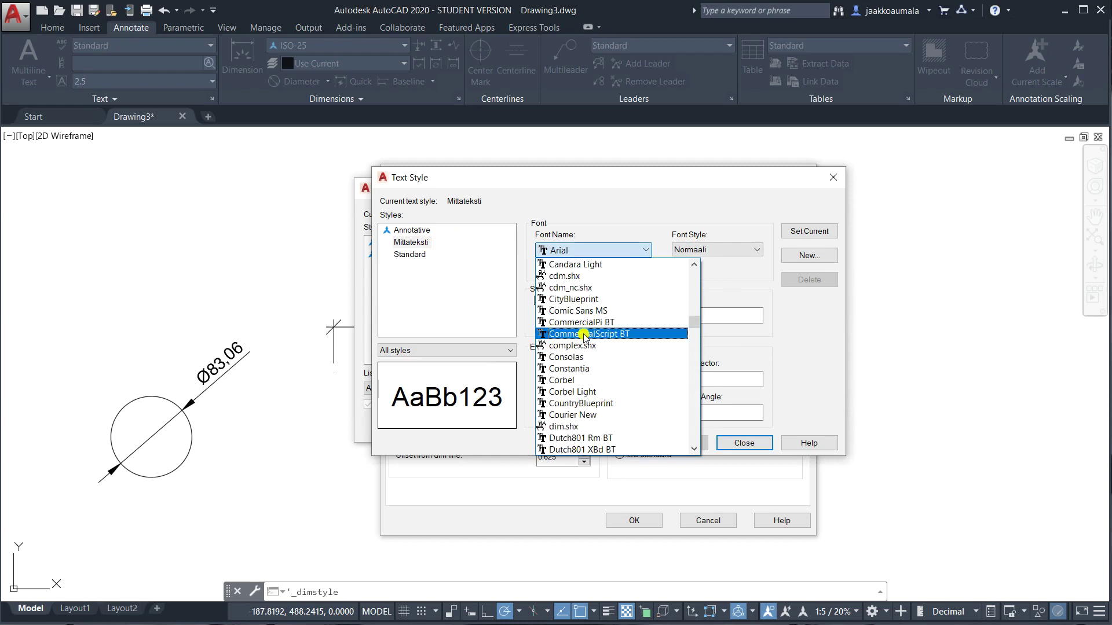
click(583, 335)
click(588, 250)
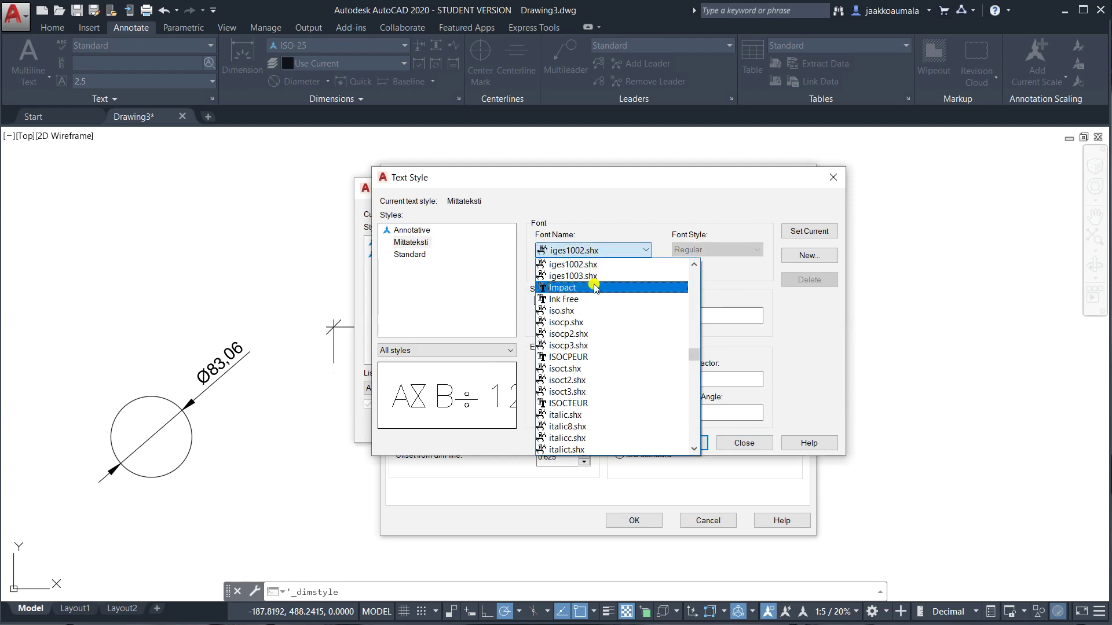
click(569, 322)
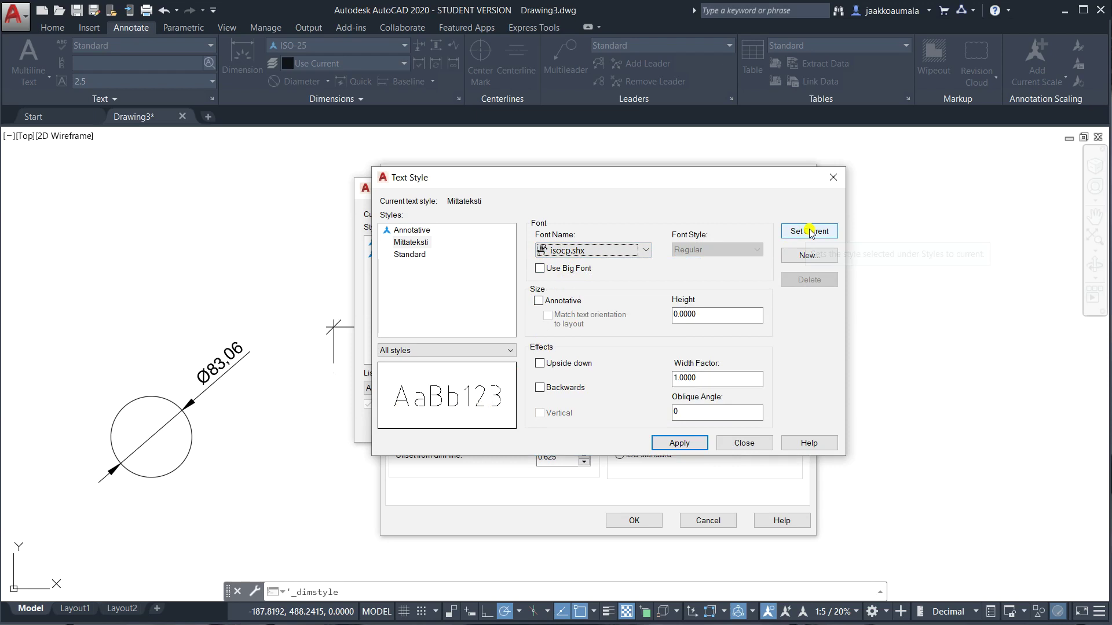
click(695, 444)
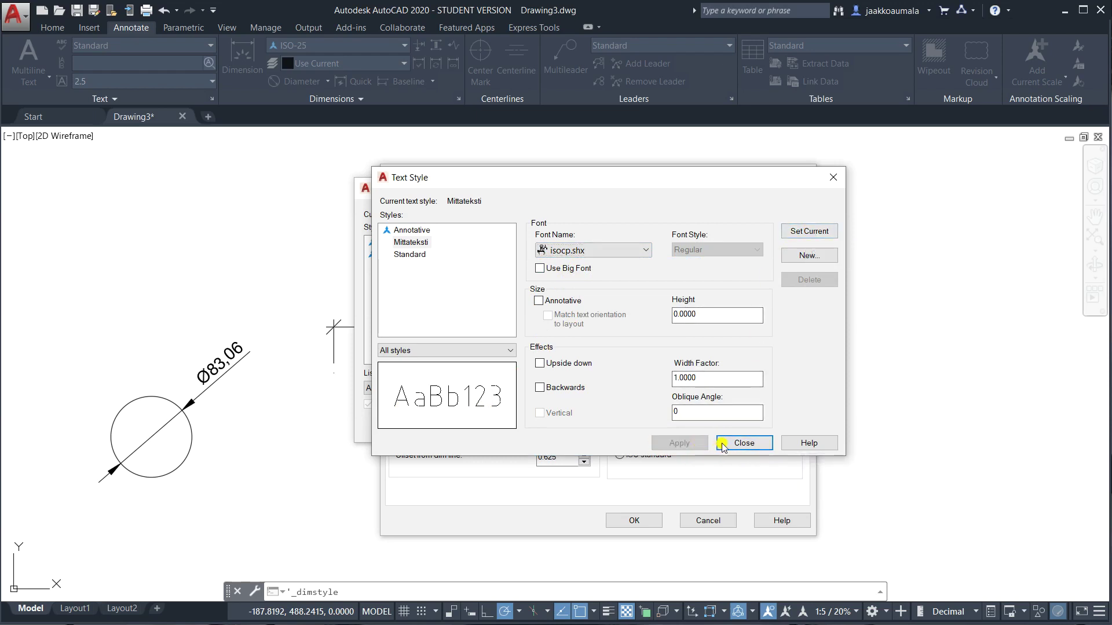
click(722, 444)
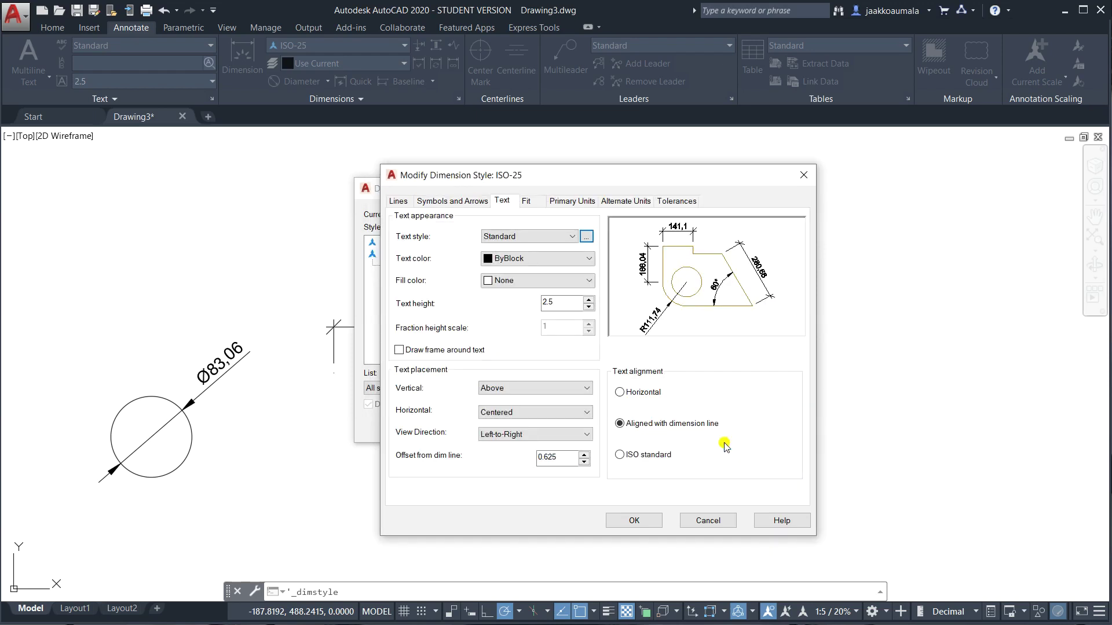
- Set Mittateksti as the text style for ISO-25 and its Linear substyle
click(572, 236)
click(515, 258)
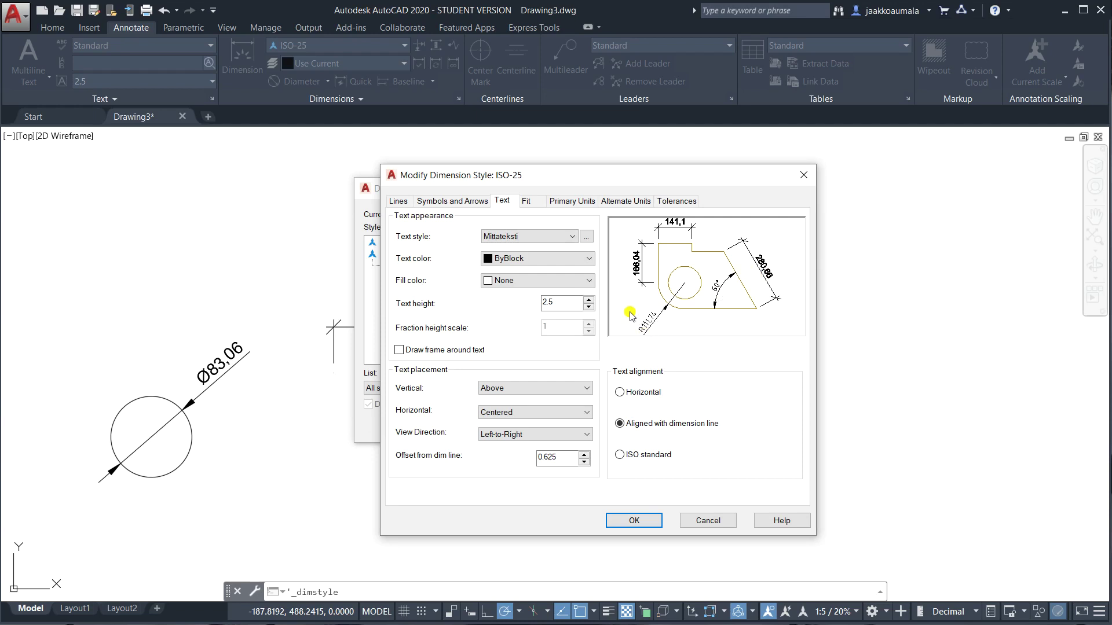
click(648, 522)
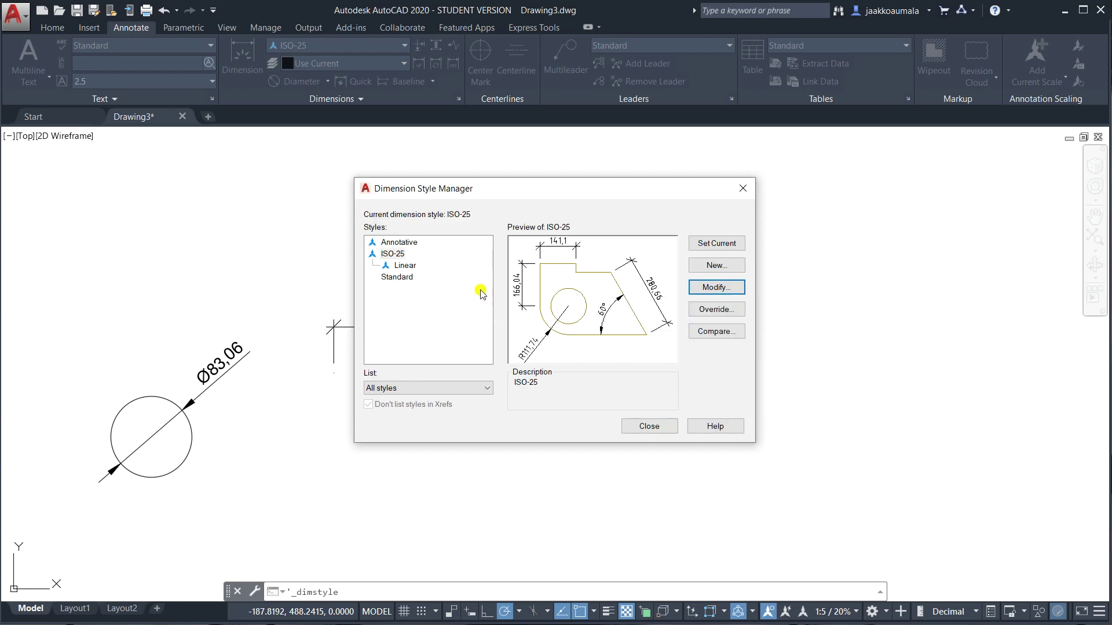
click(405, 266)
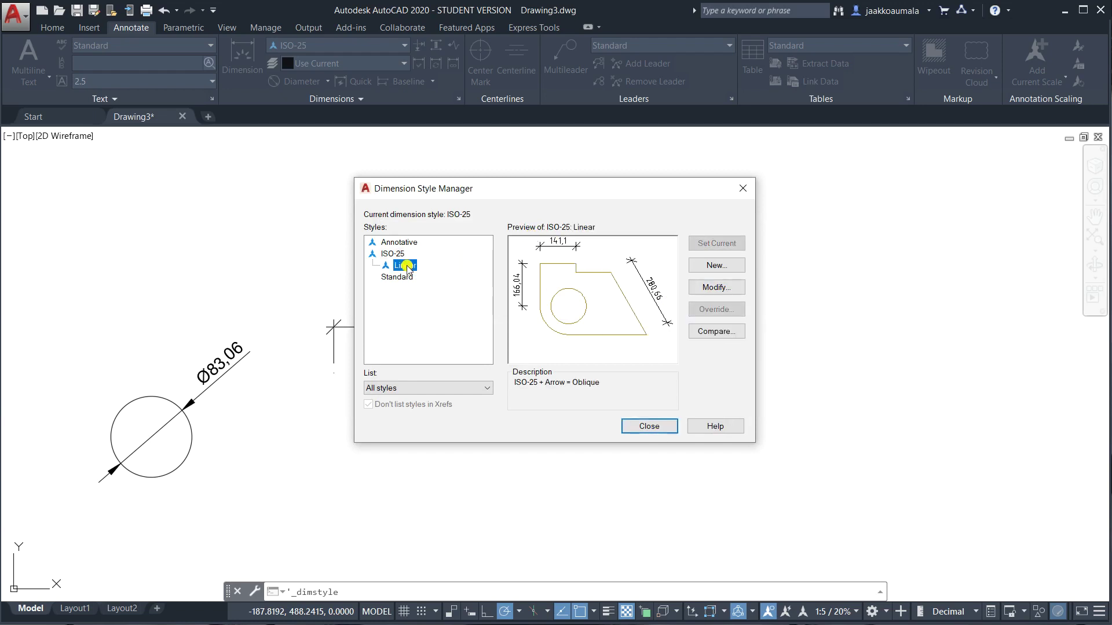
click(718, 288)
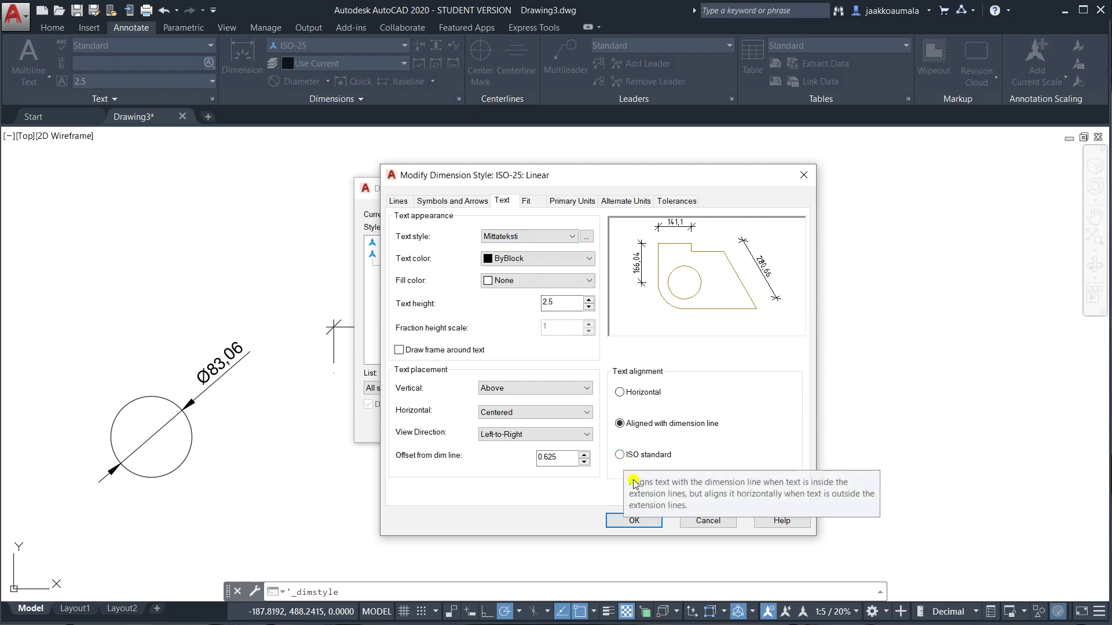
click(639, 520)
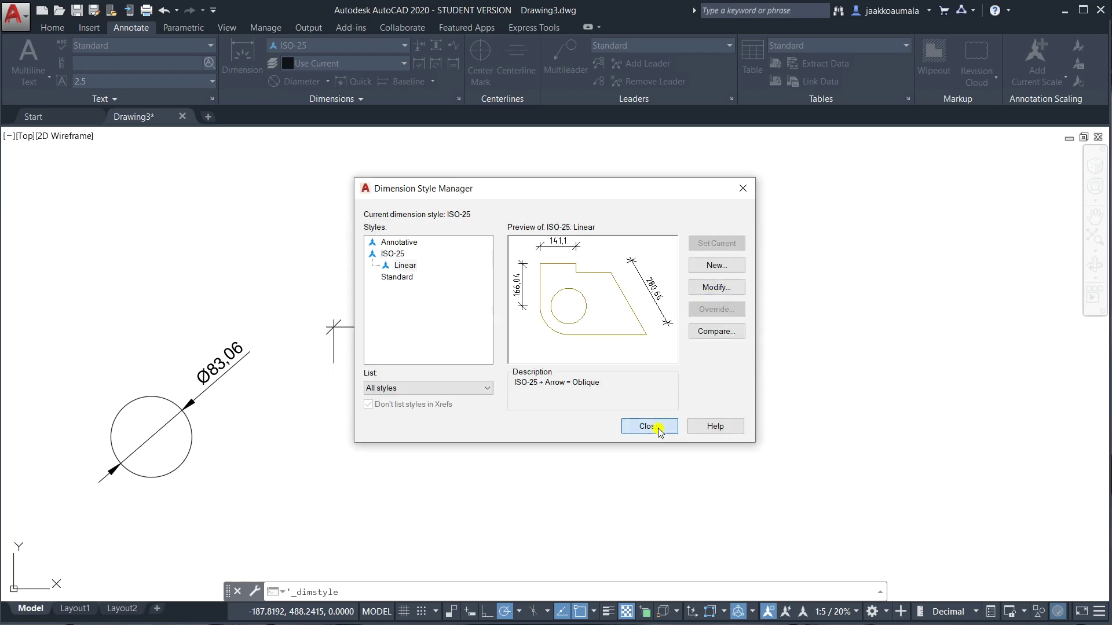
click(654, 432)
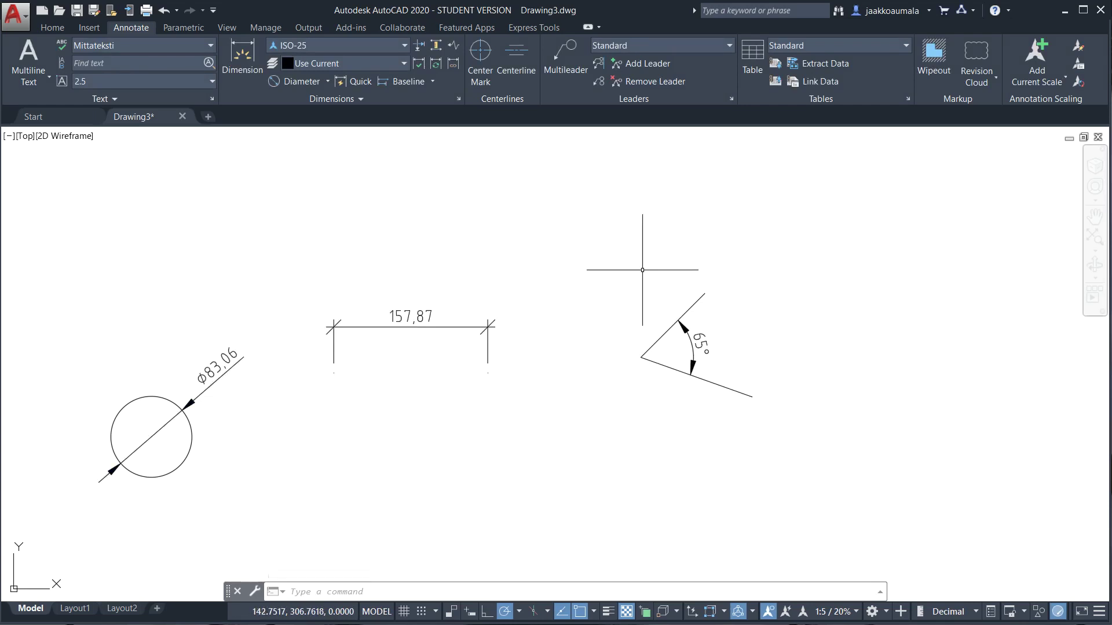
- Reopen the ISO-25 dimension style for modification
click(455, 100)
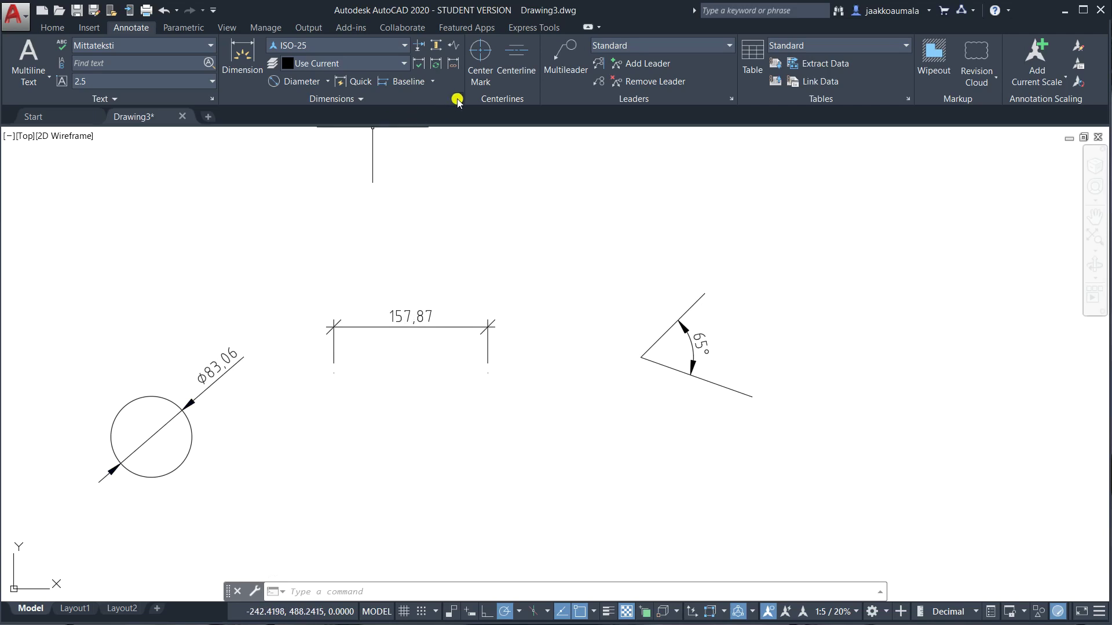
click(716, 287)
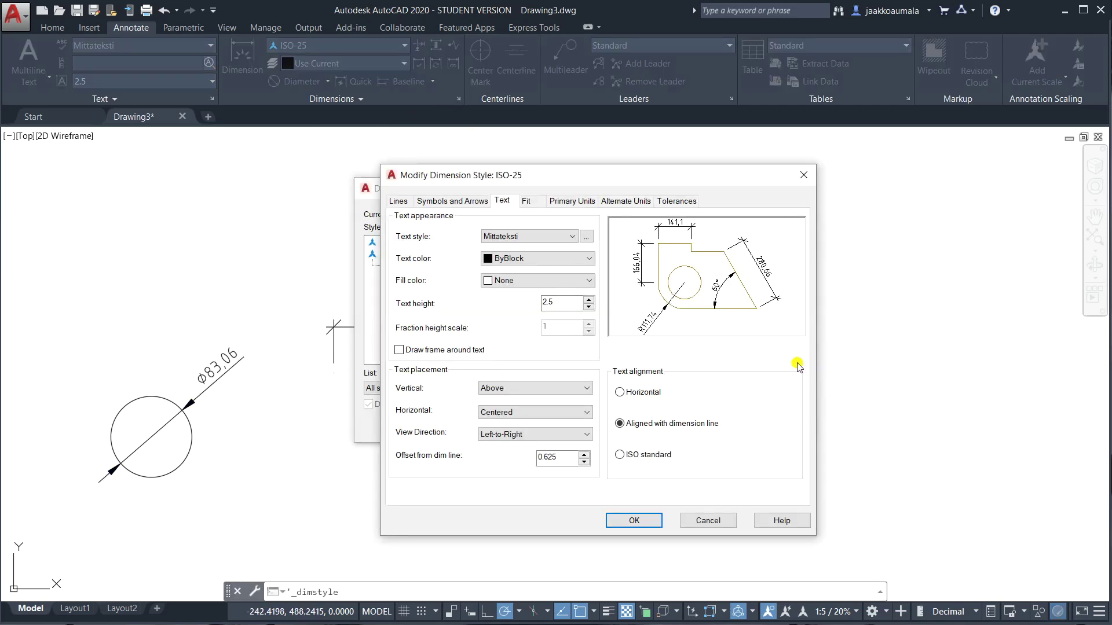
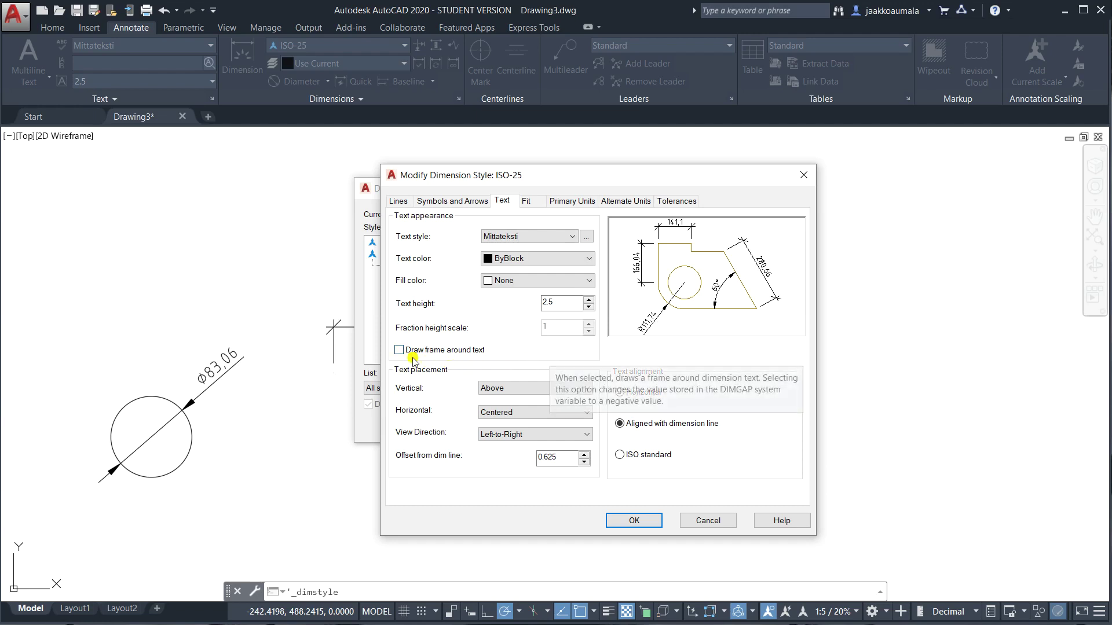
- Test framed text and Outside and Below placement, then set ISO-25 vertical text to Centered
click(397, 349)
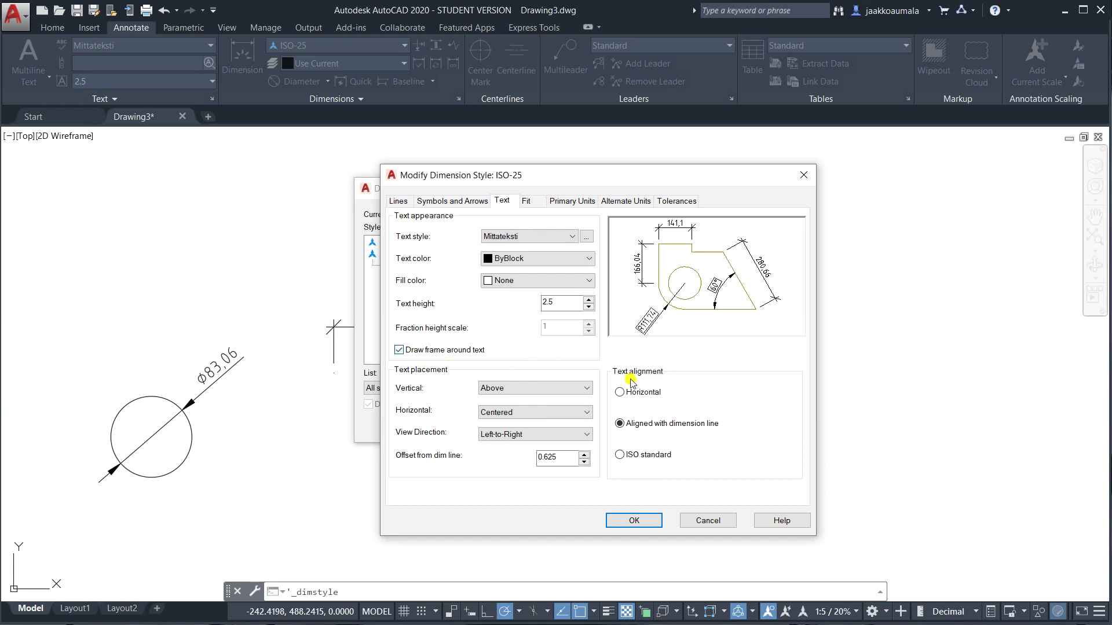
click(398, 350)
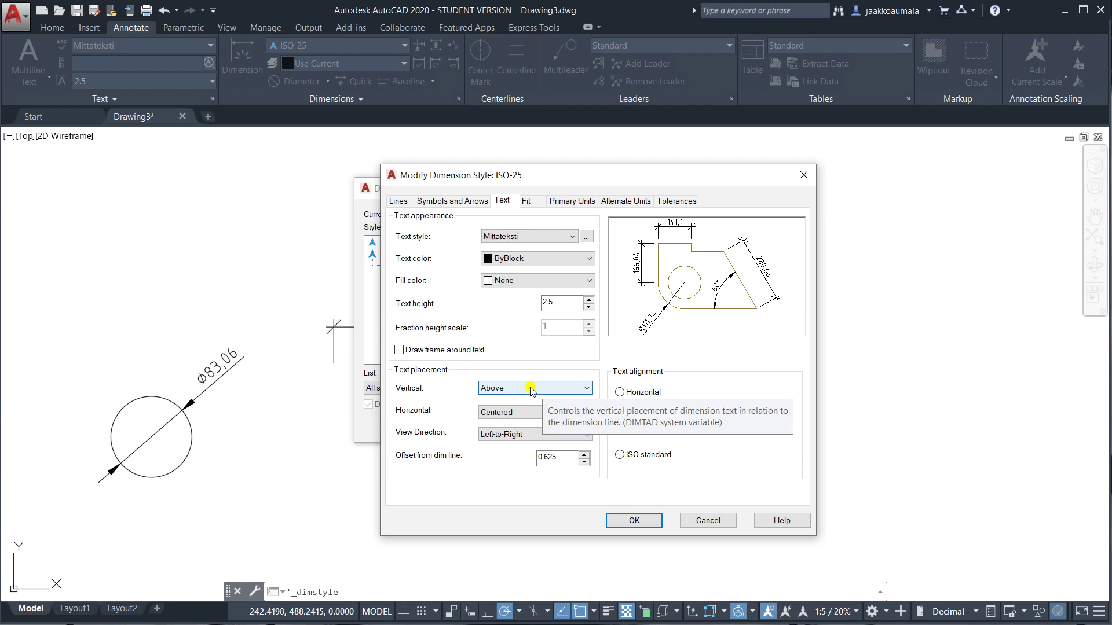
click(583, 392)
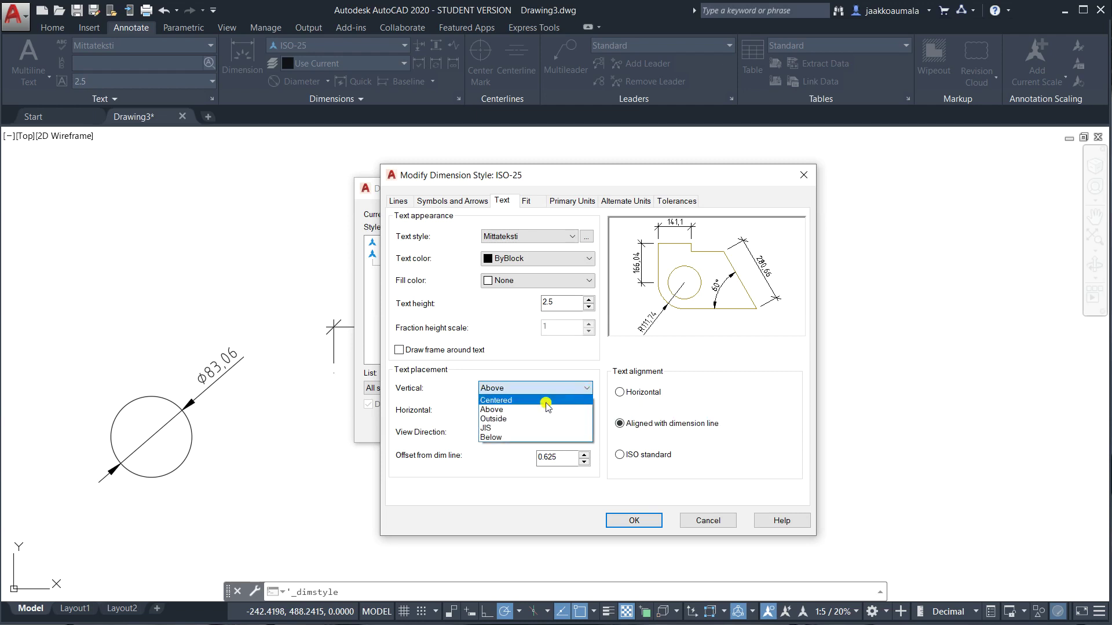
click(519, 419)
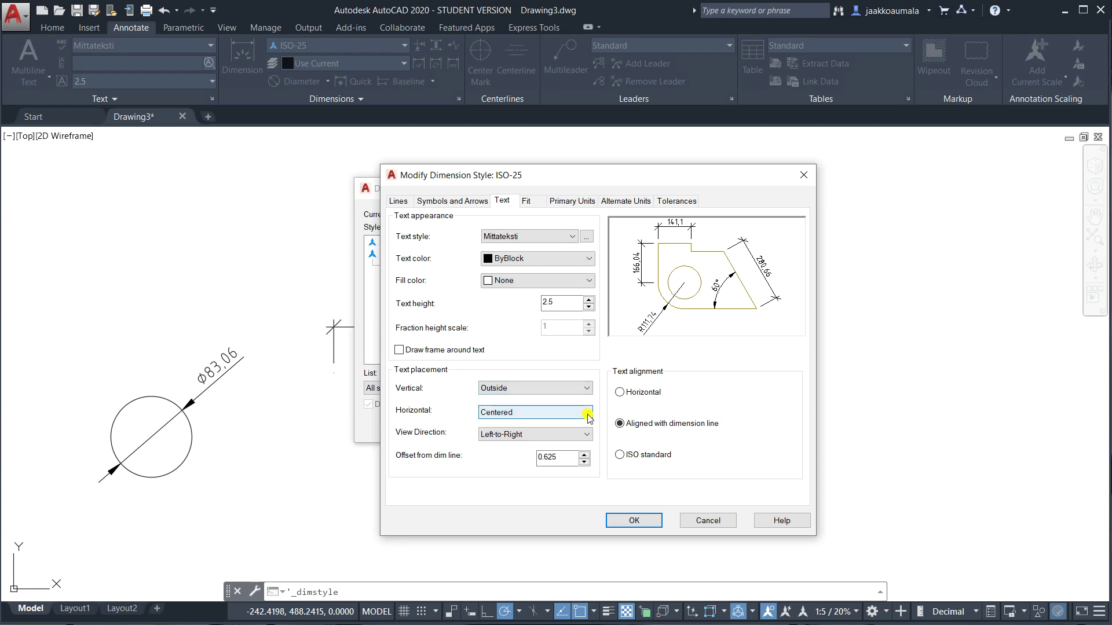
click(582, 393)
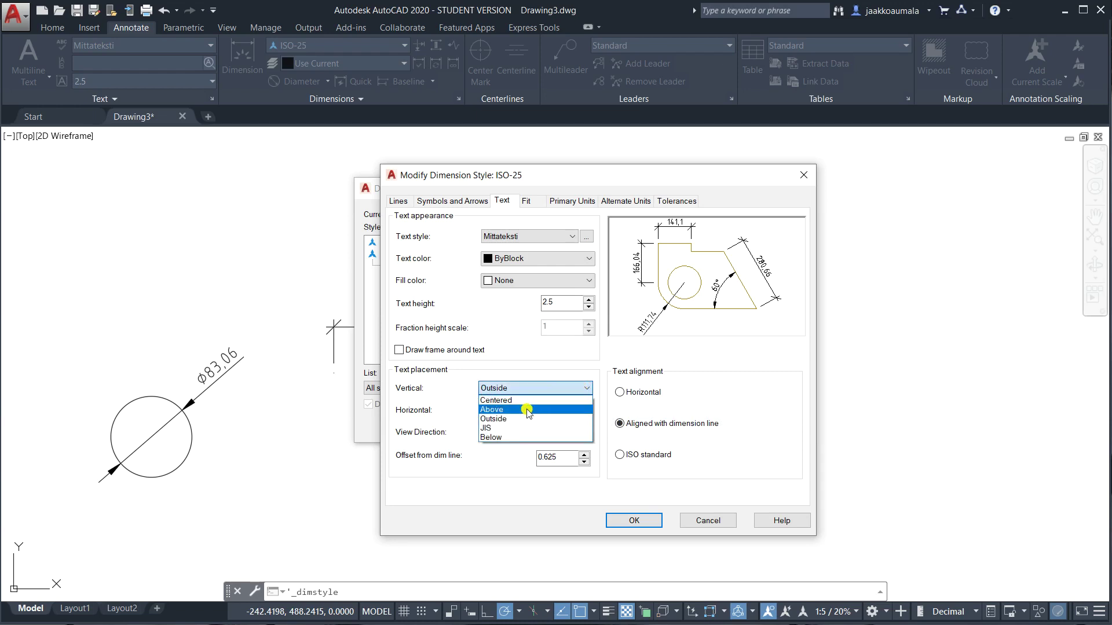
click(520, 437)
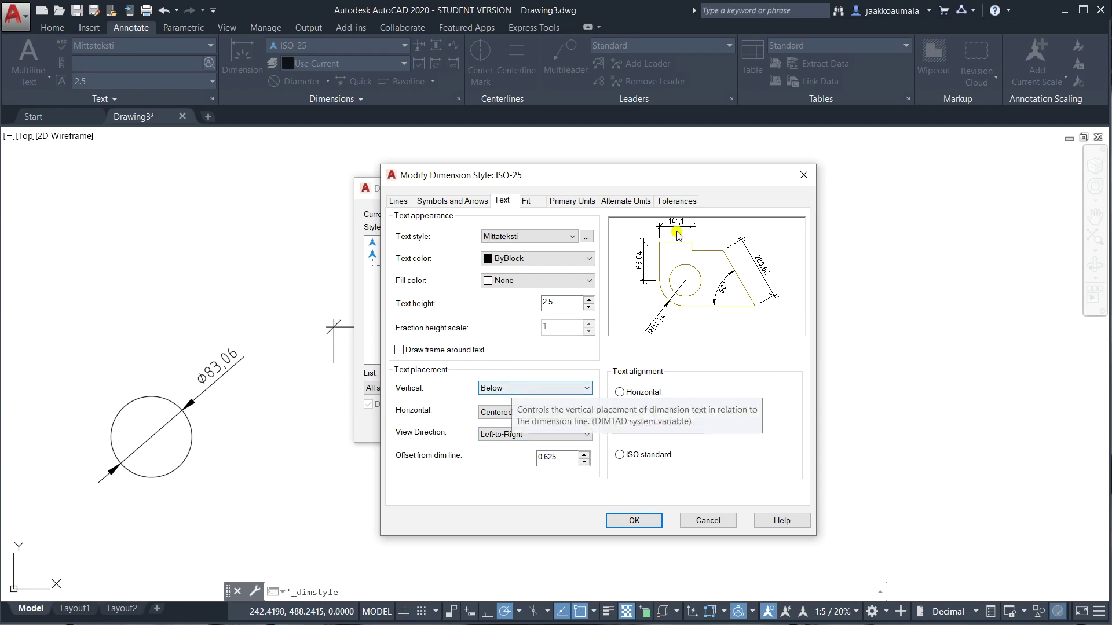
click(586, 387)
click(543, 399)
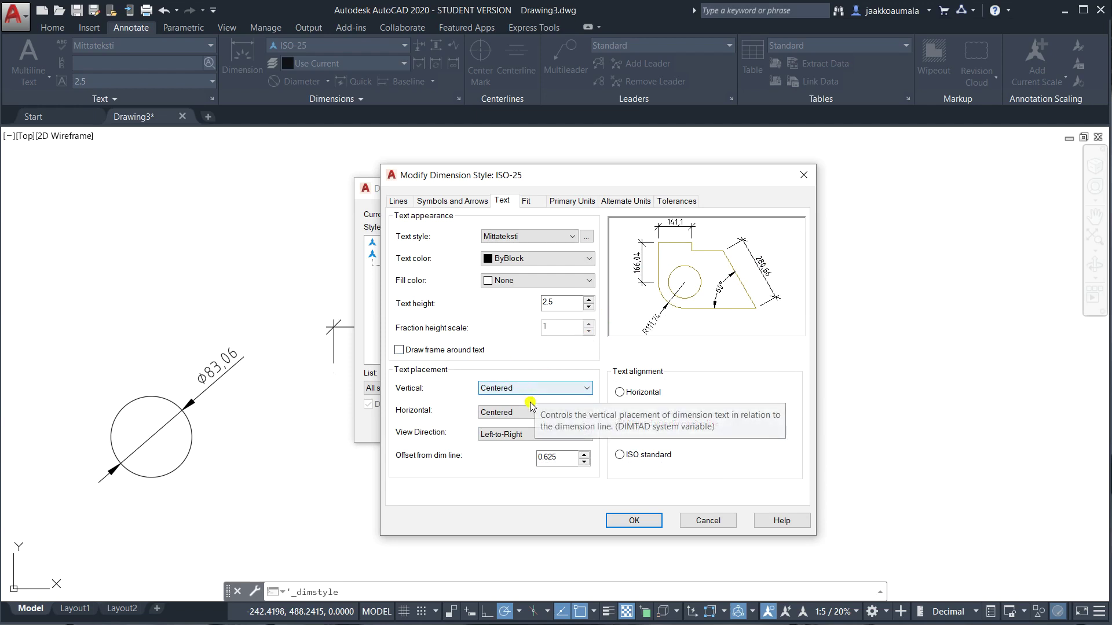
- Test text at extension lines 1 and 2, then keep horizontal Centered and accept
click(538, 412)
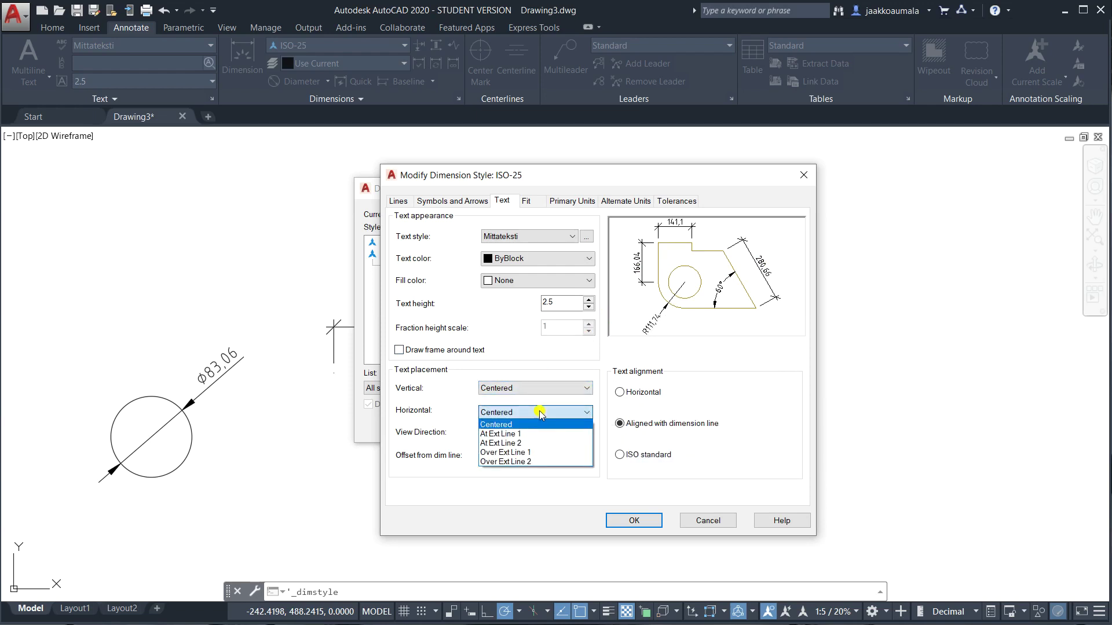
click(519, 434)
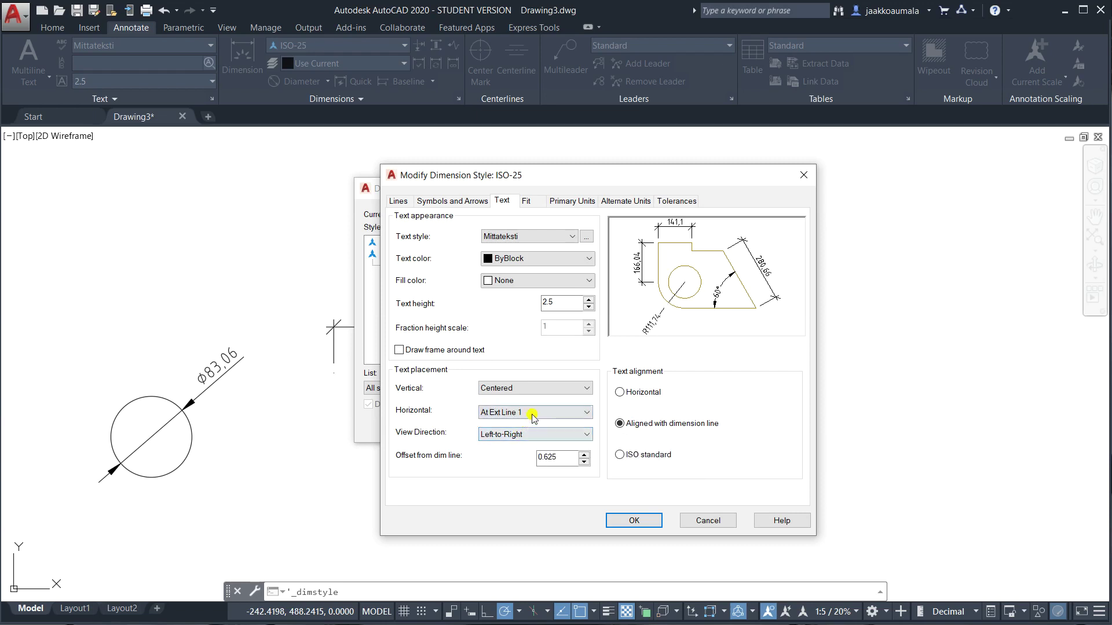
click(530, 413)
click(531, 439)
click(570, 415)
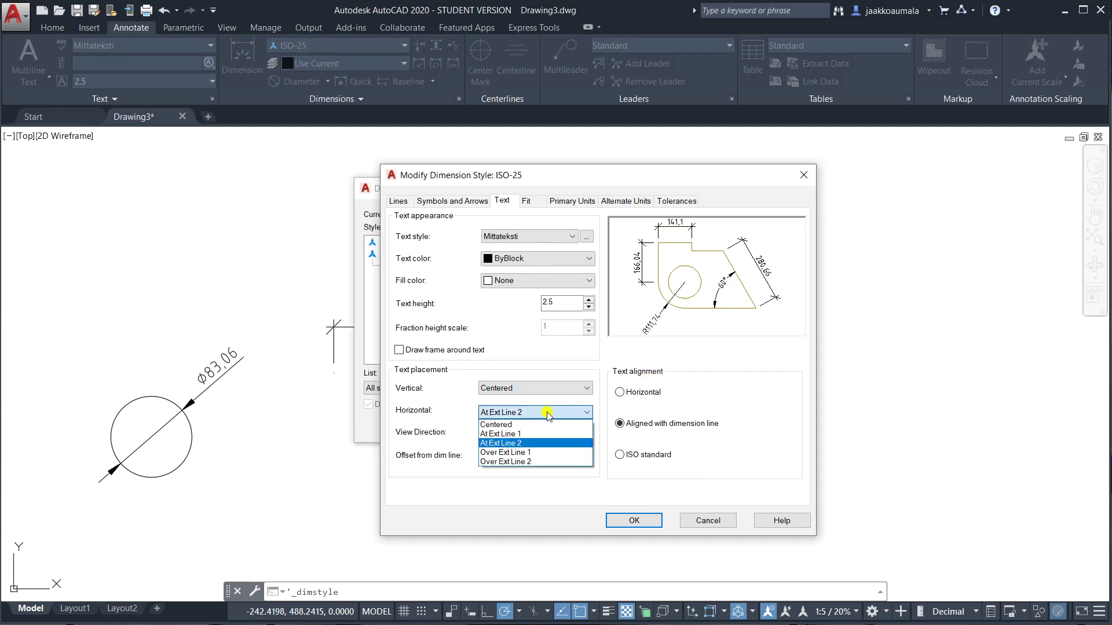
click(521, 425)
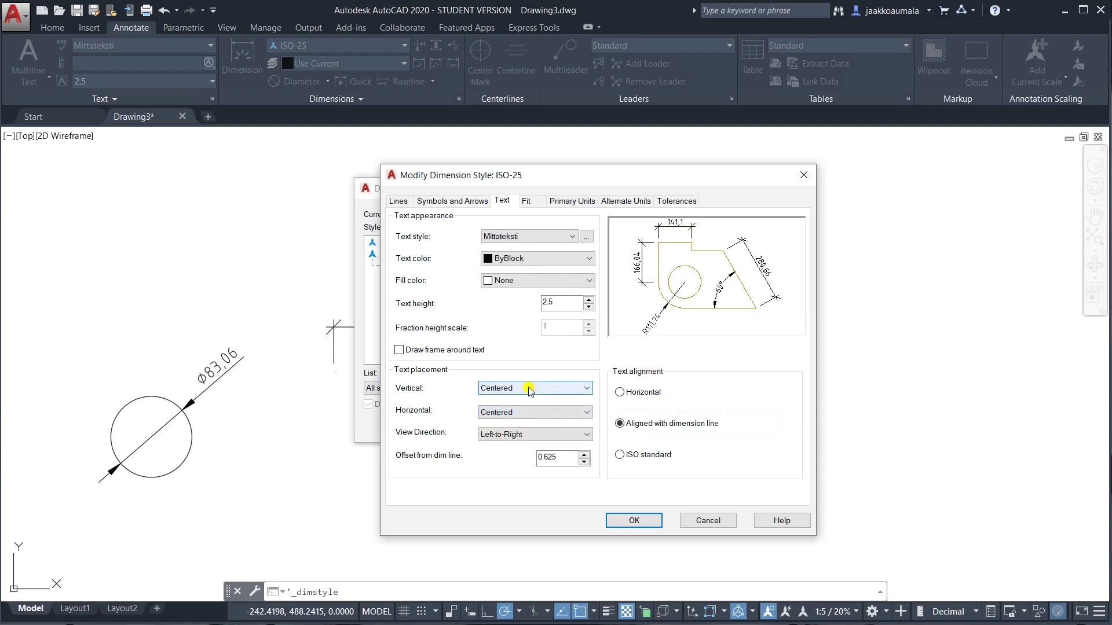
click(634, 520)
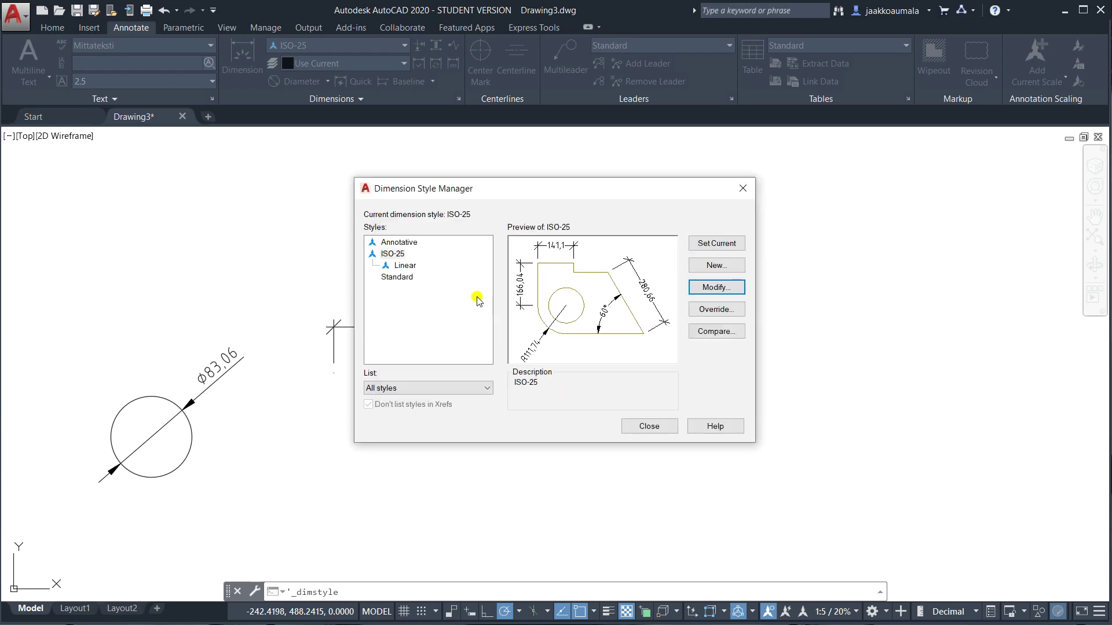
- Edit the ISO-25 Linear sub-style, trying Centered, Above and Outside vertical text placement
click(406, 266)
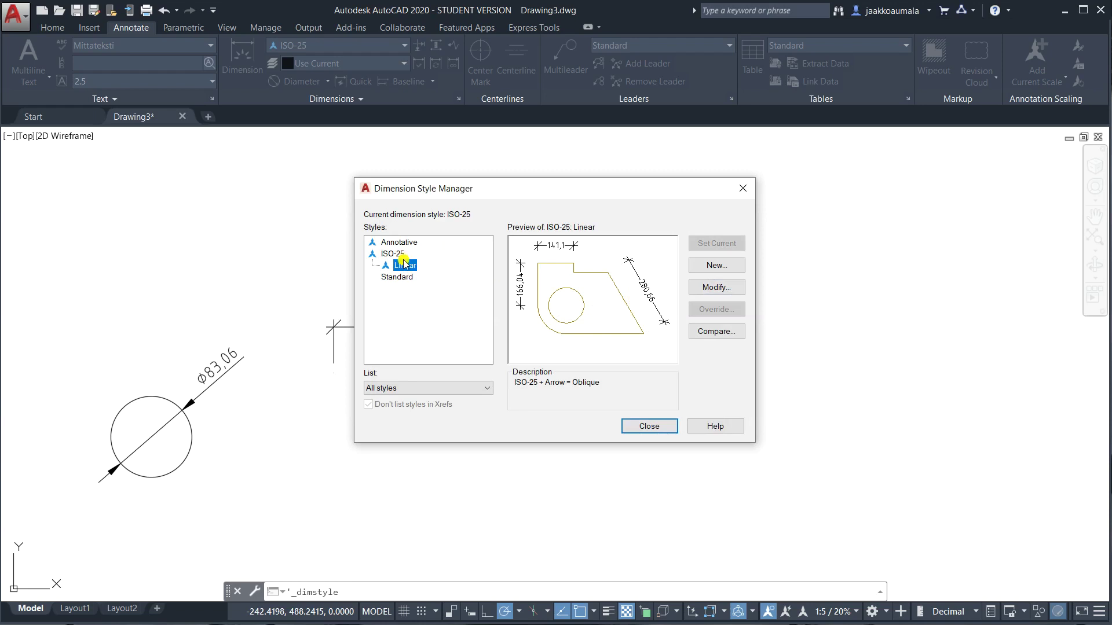
click(713, 287)
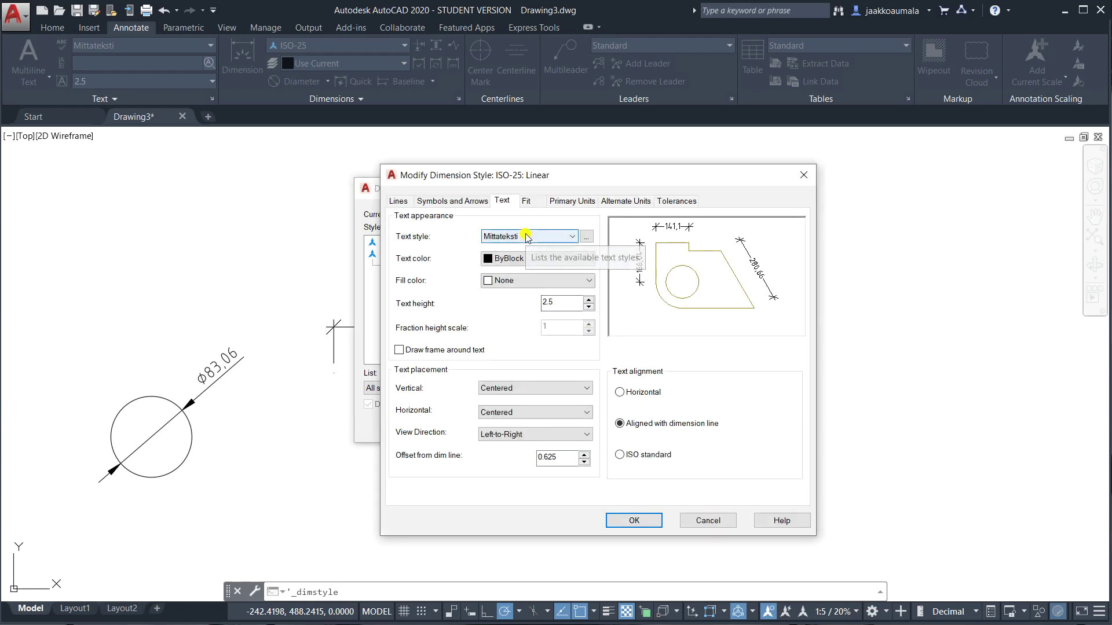
click(530, 389)
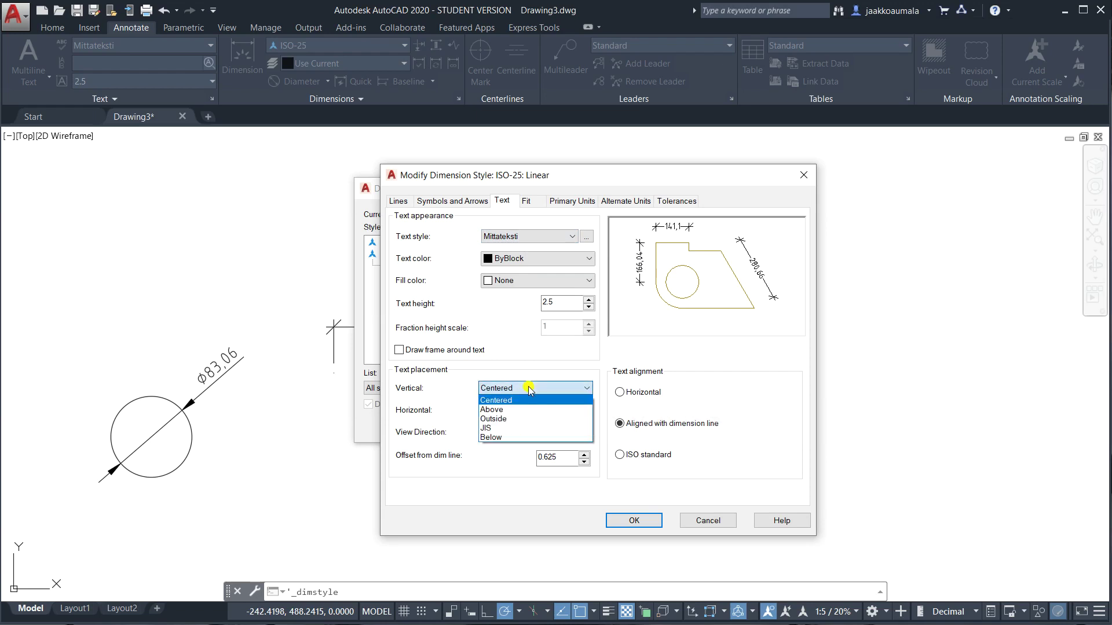
click(519, 401)
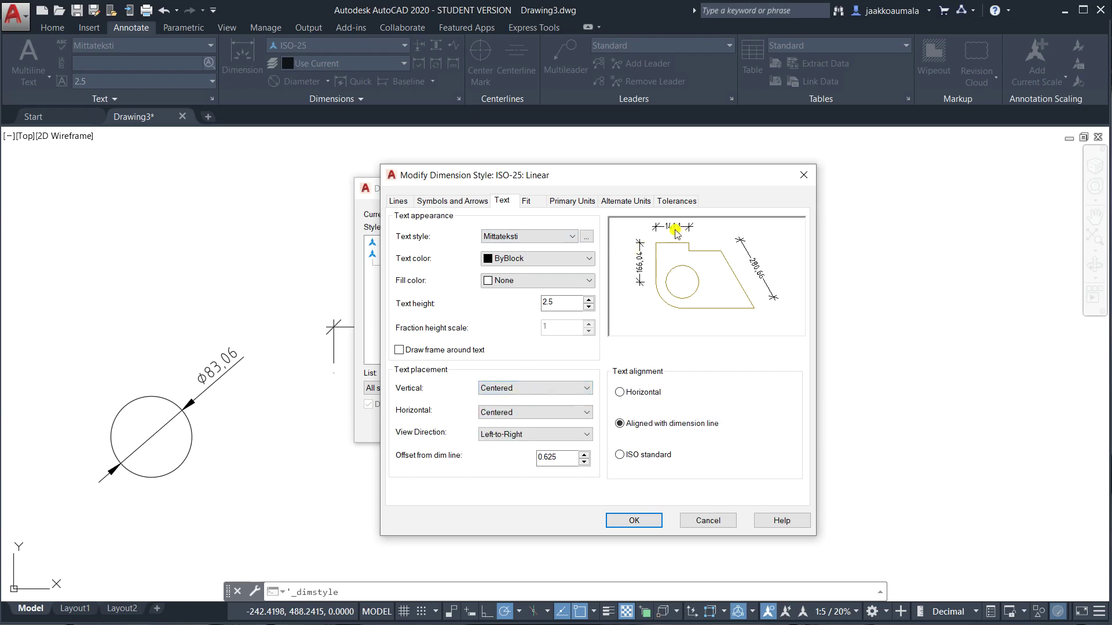
click(528, 389)
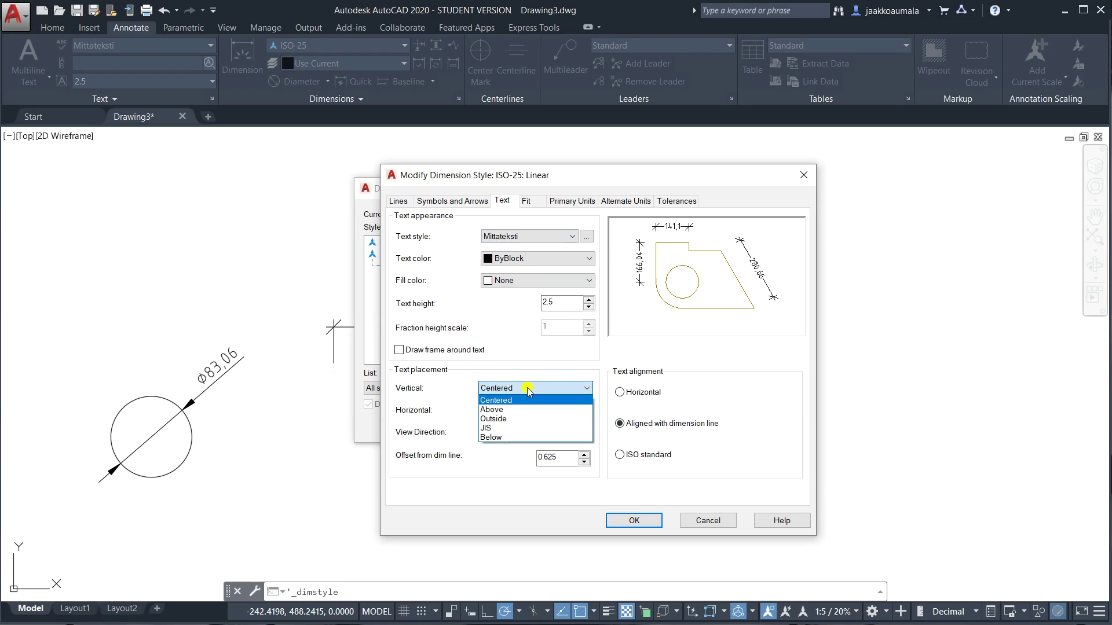
click(504, 409)
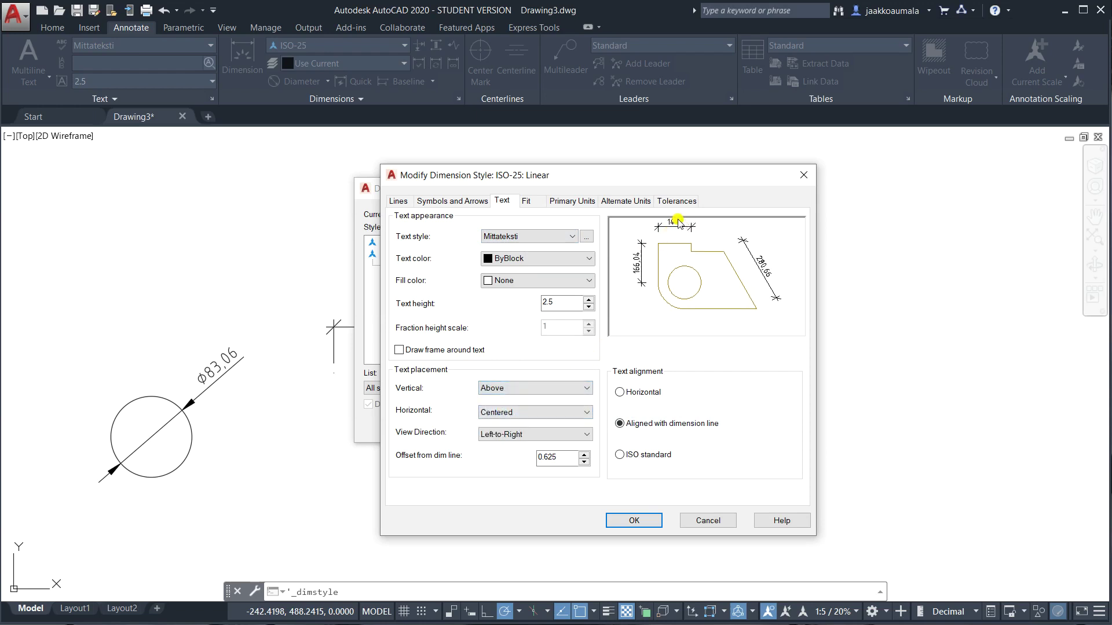
click(529, 390)
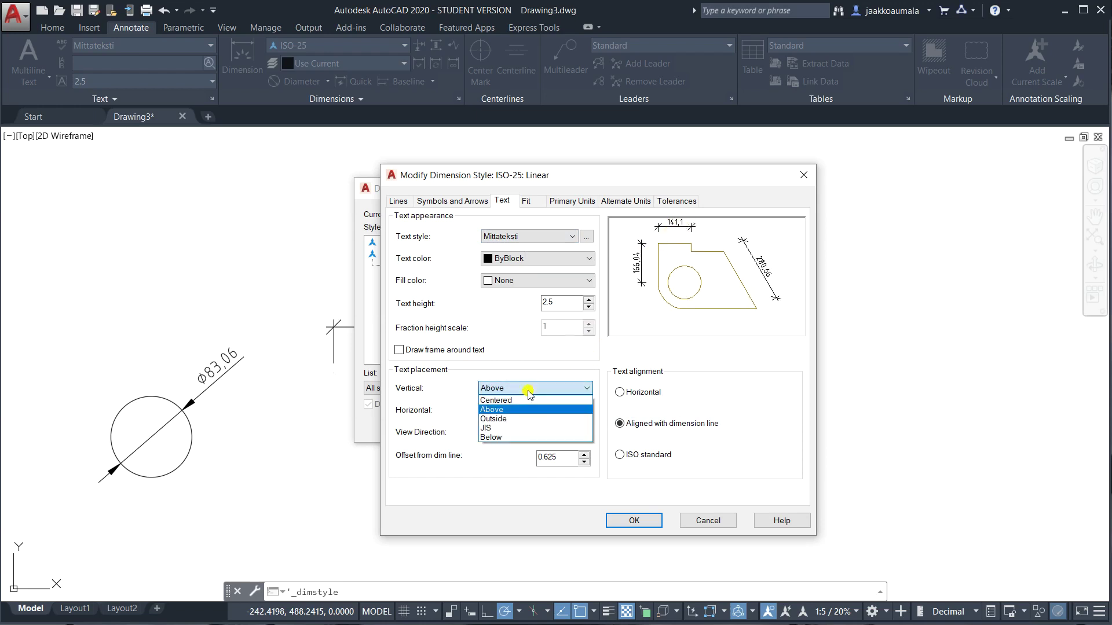
click(514, 418)
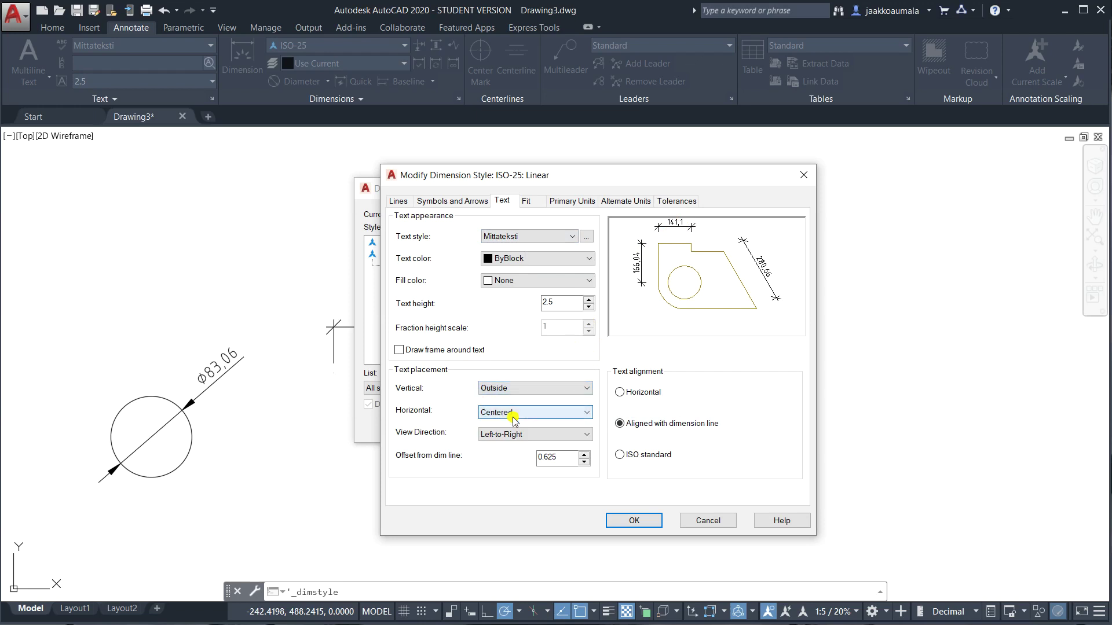
- Settle the Linear sub-style on Outside vertical text after trying JIS and Below, and accept
click(530, 388)
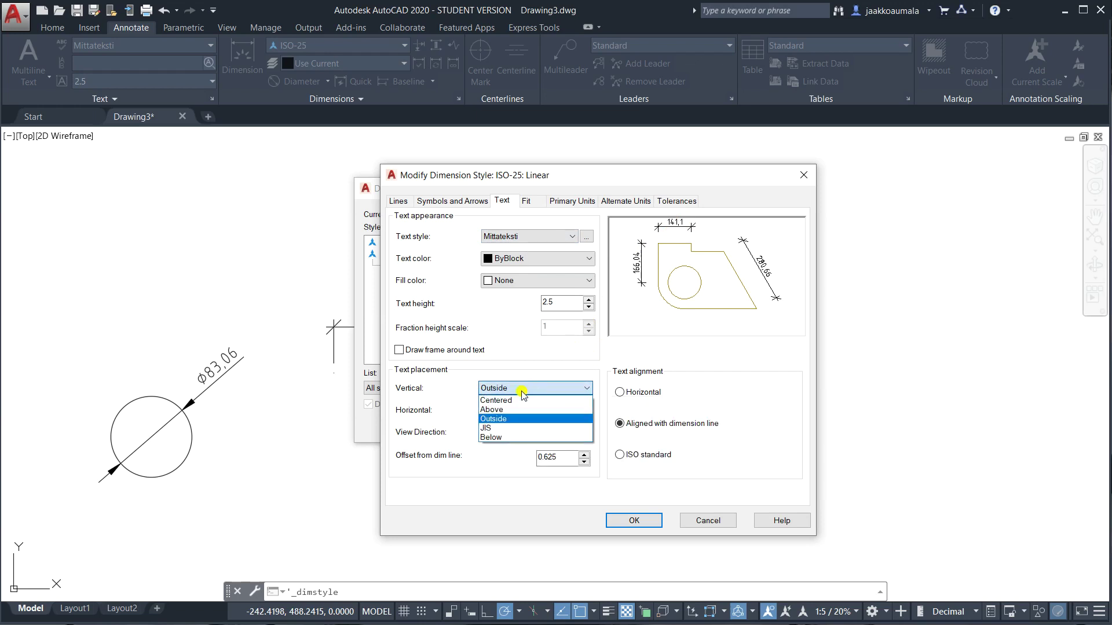
click(508, 428)
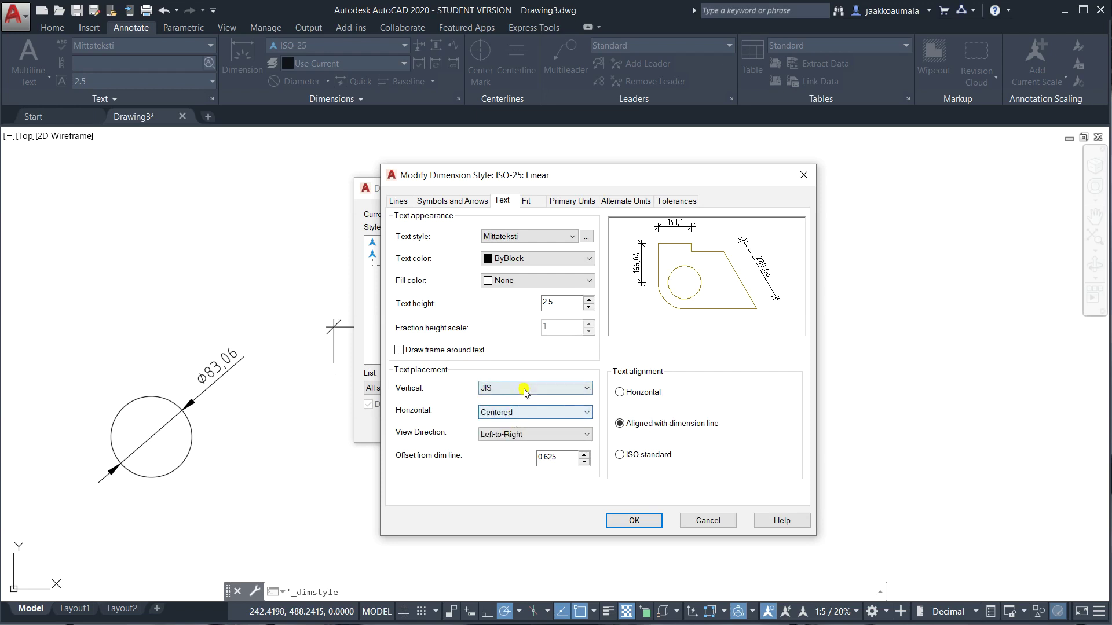
click(525, 392)
click(501, 436)
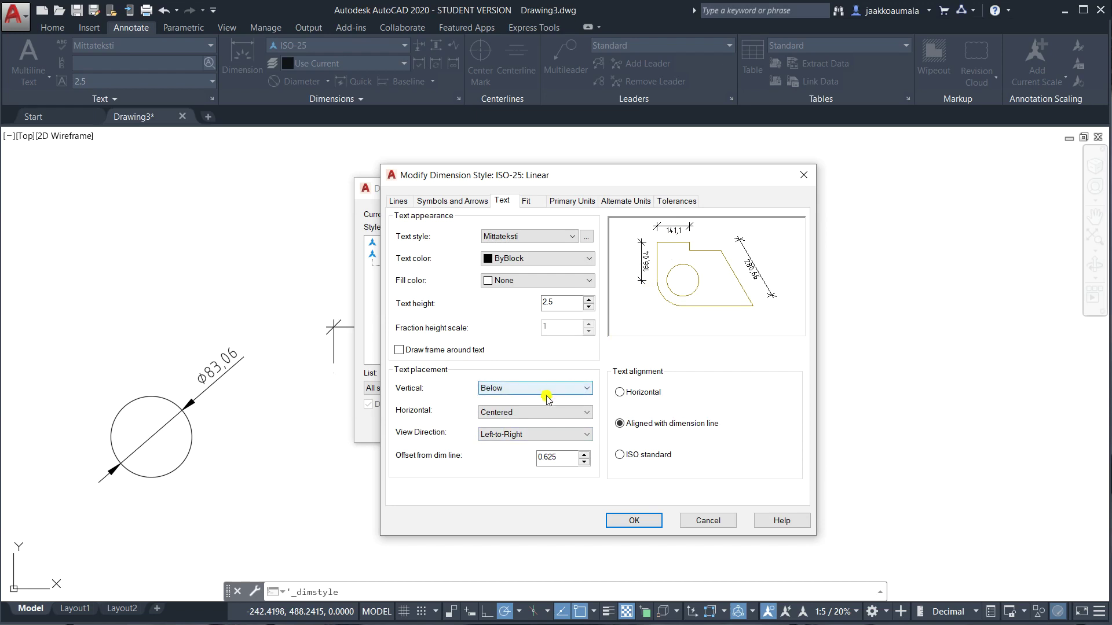
click(509, 391)
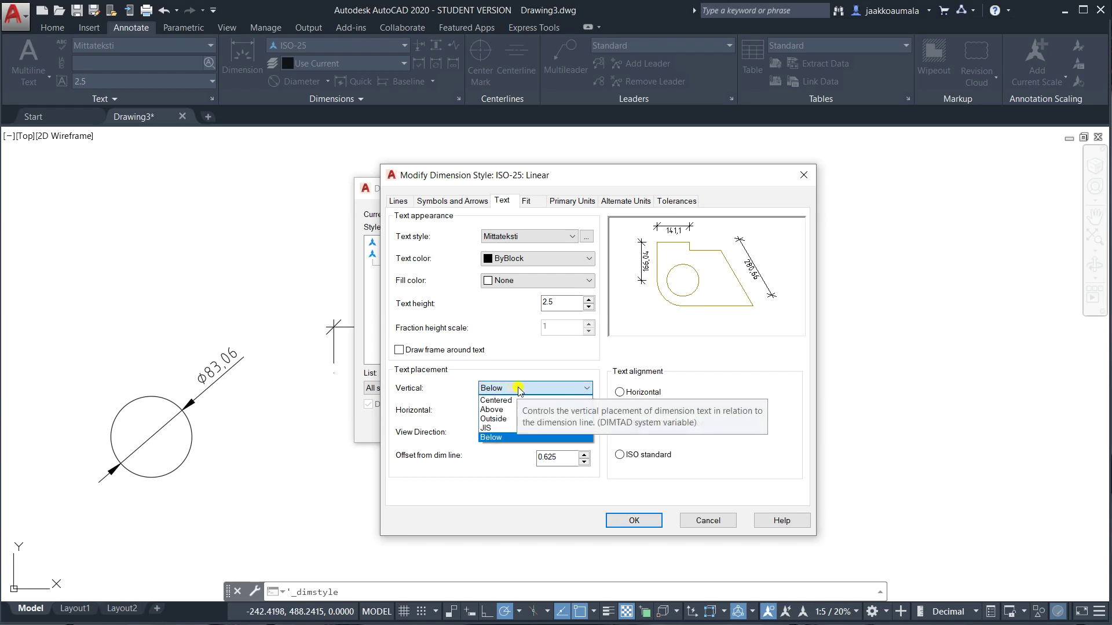
click(513, 419)
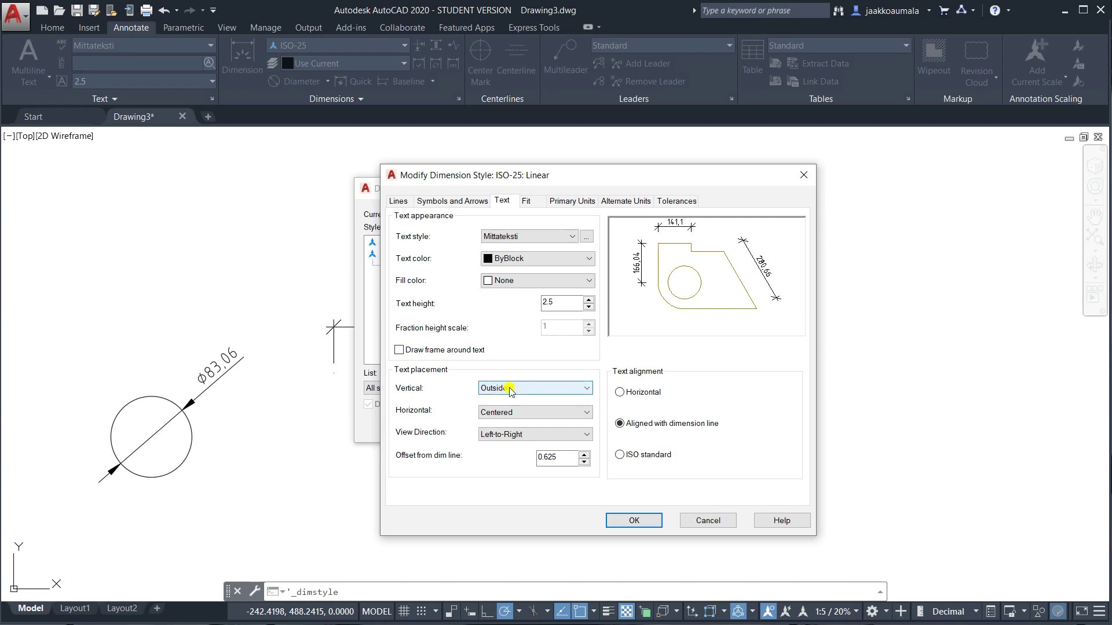
click(634, 521)
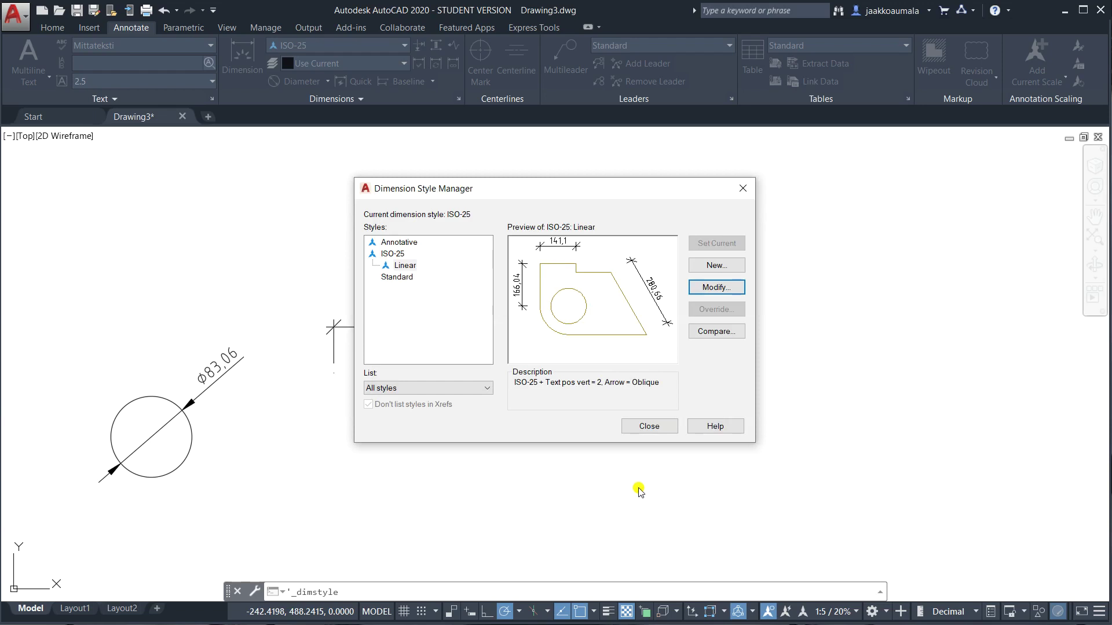
click(651, 425)
- Draw a 125,29 by 102,44 rectangle to the right of the existing dimensions
scroll(565, 388, down, 2)
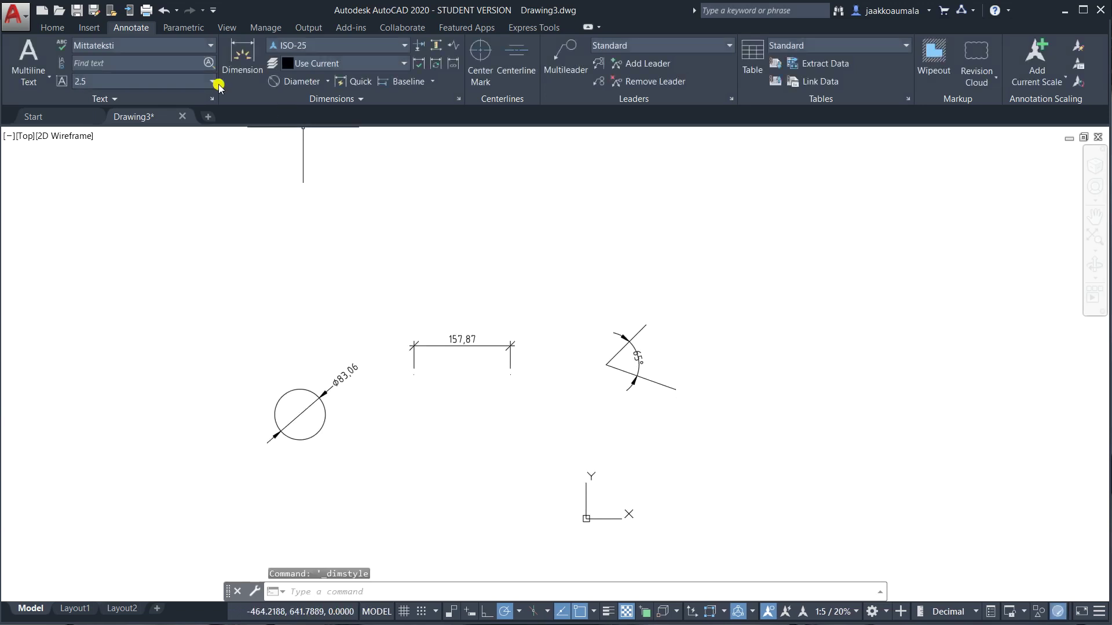
click(58, 32)
click(139, 45)
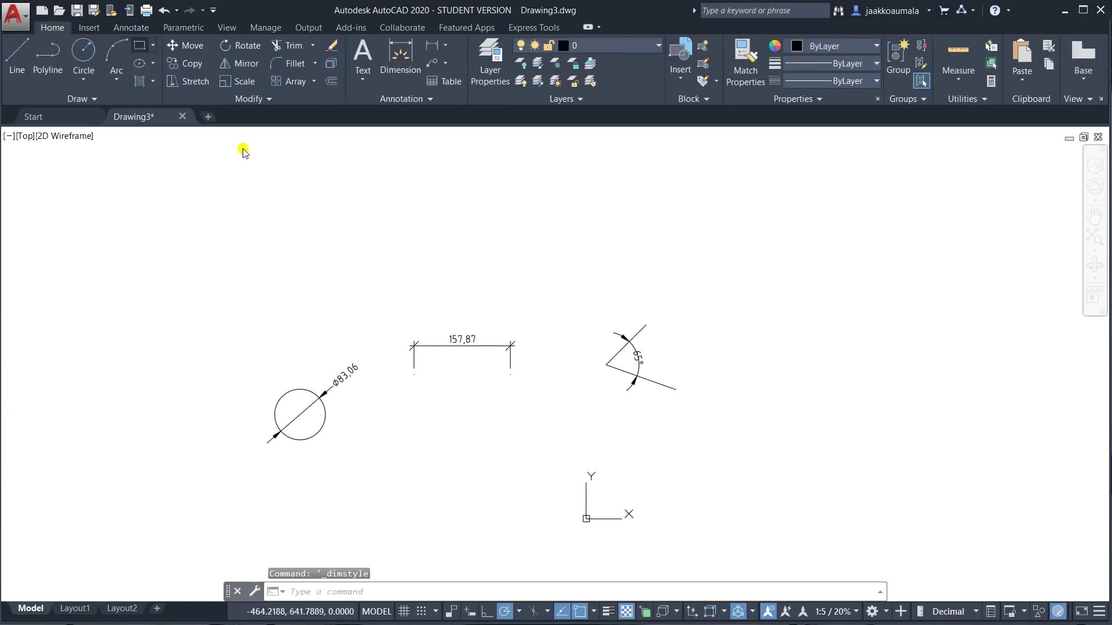
click(851, 291)
click(927, 354)
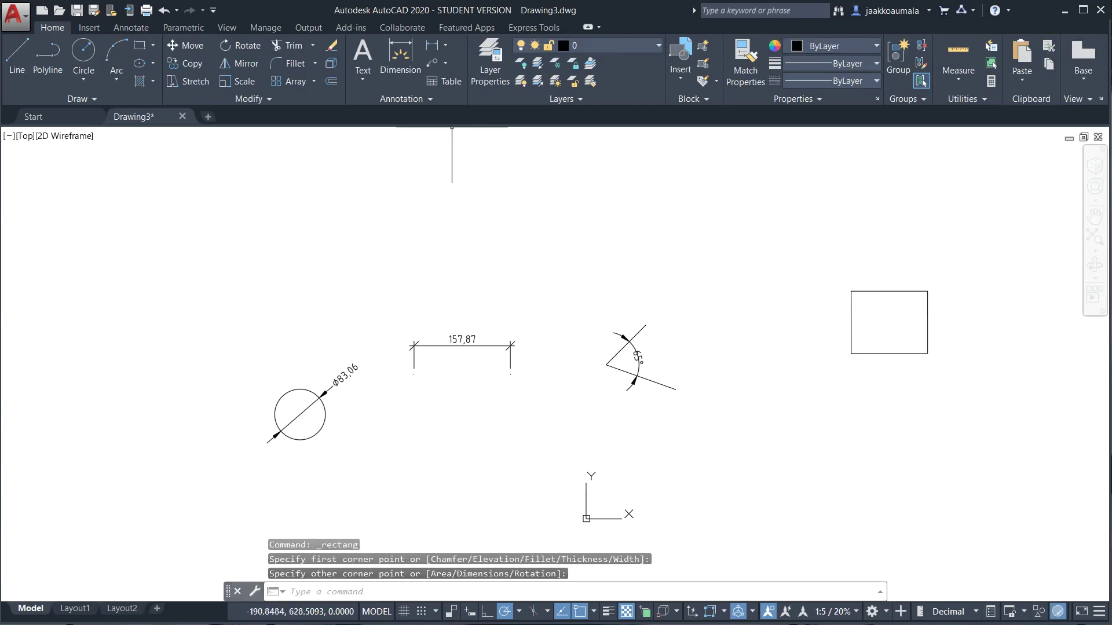
- Add 125,29 linear dimensions above and below the rectangle
click(432, 46)
click(851, 292)
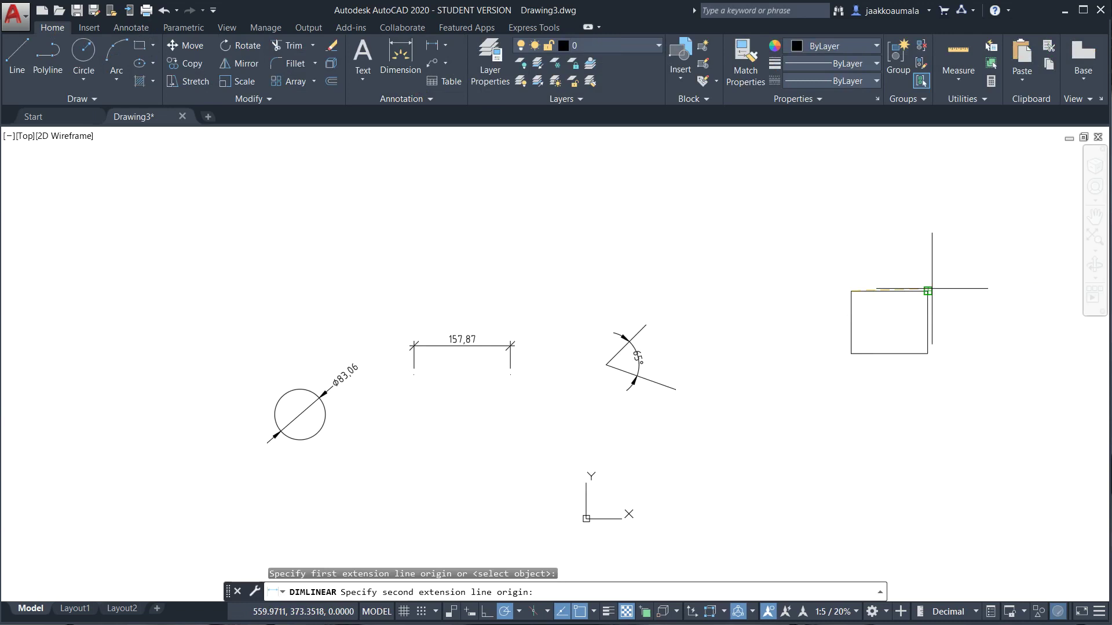
click(927, 291)
click(921, 262)
click(432, 45)
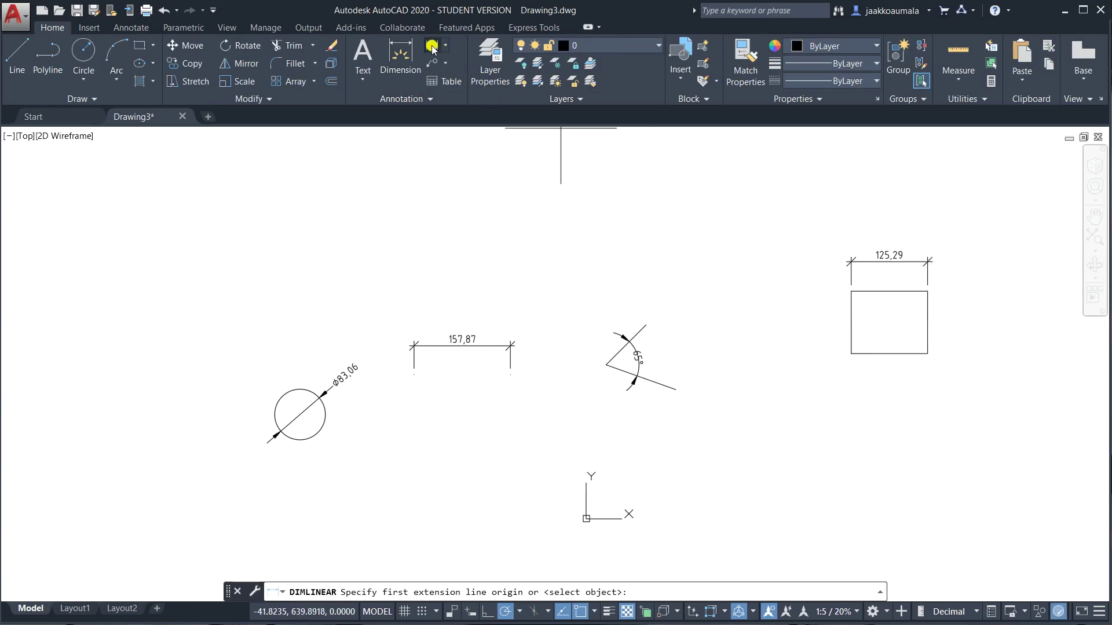
click(851, 353)
click(928, 353)
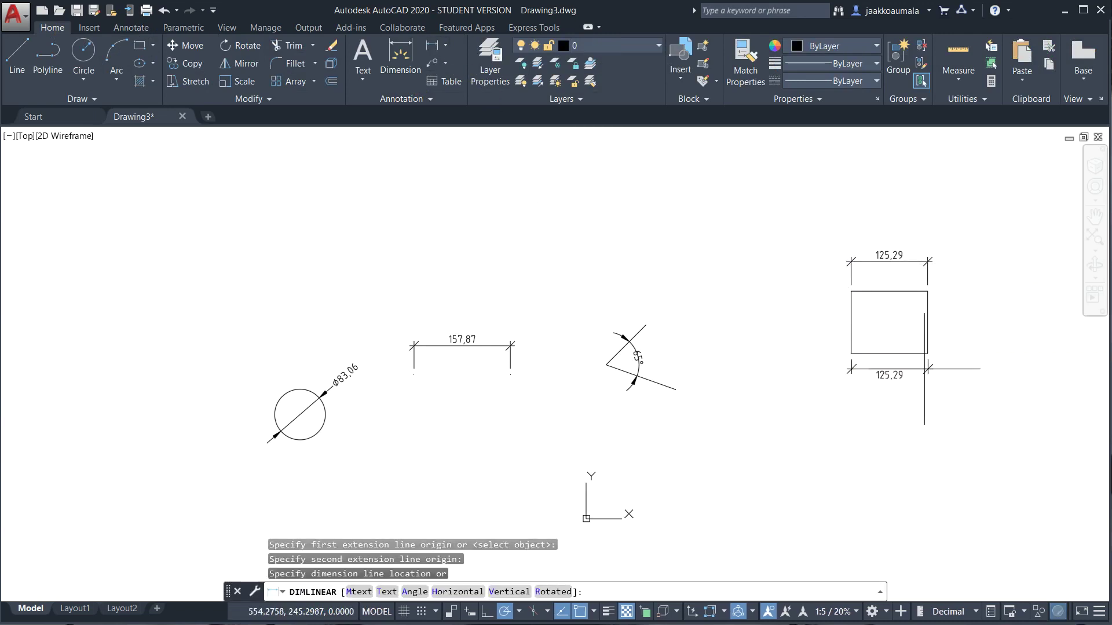
click(925, 382)
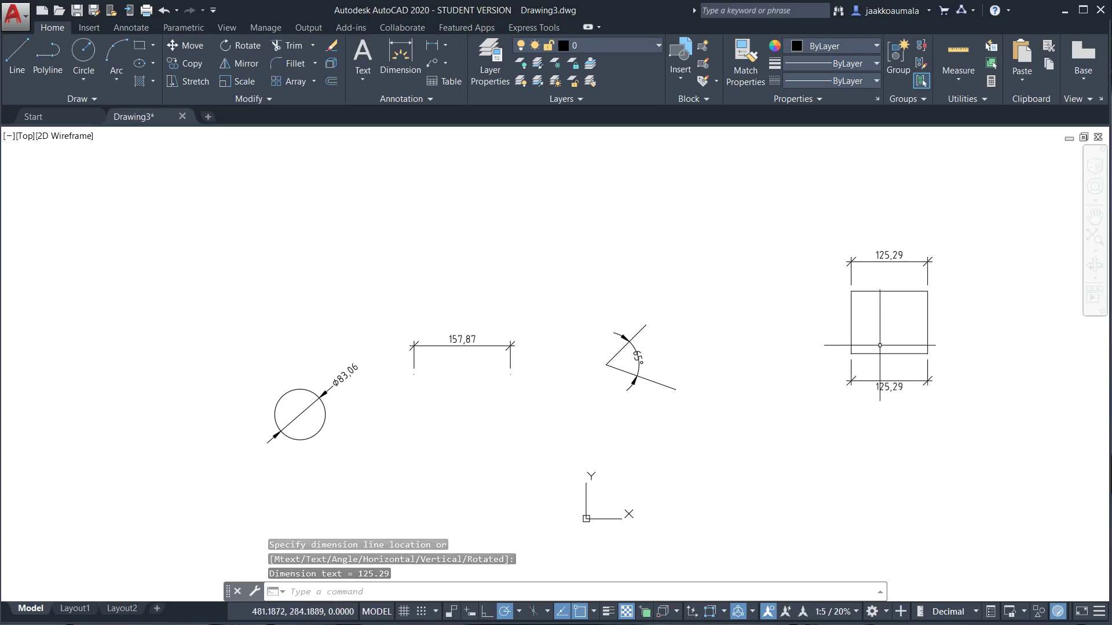
- Add 102,44 linear dimensions on the rectangle's left and right sides
click(409, 87)
click(850, 354)
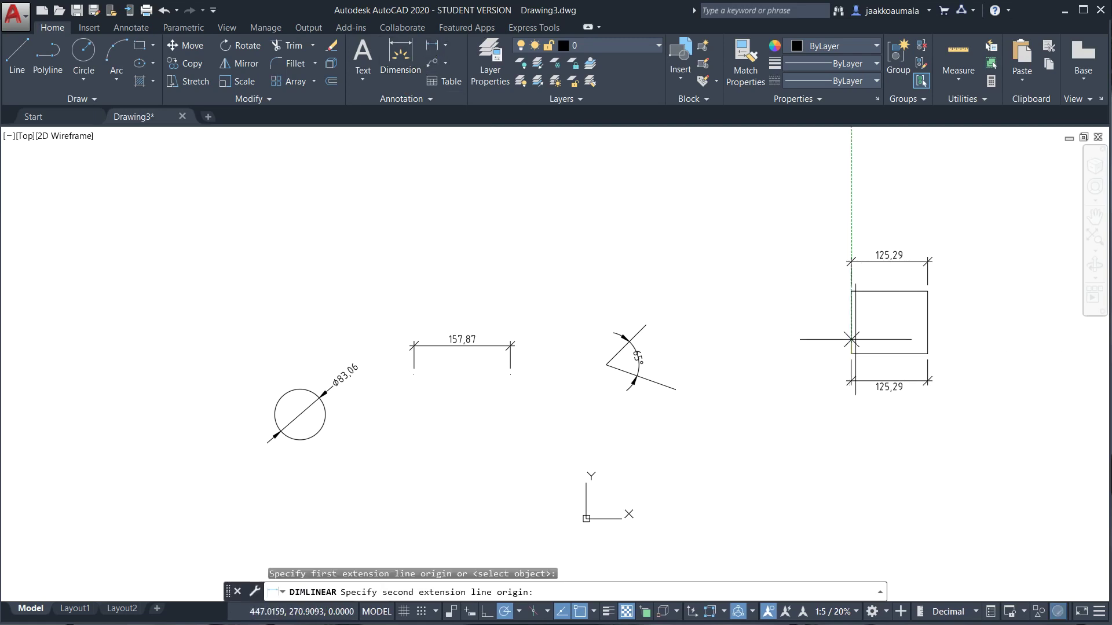
click(851, 292)
click(826, 324)
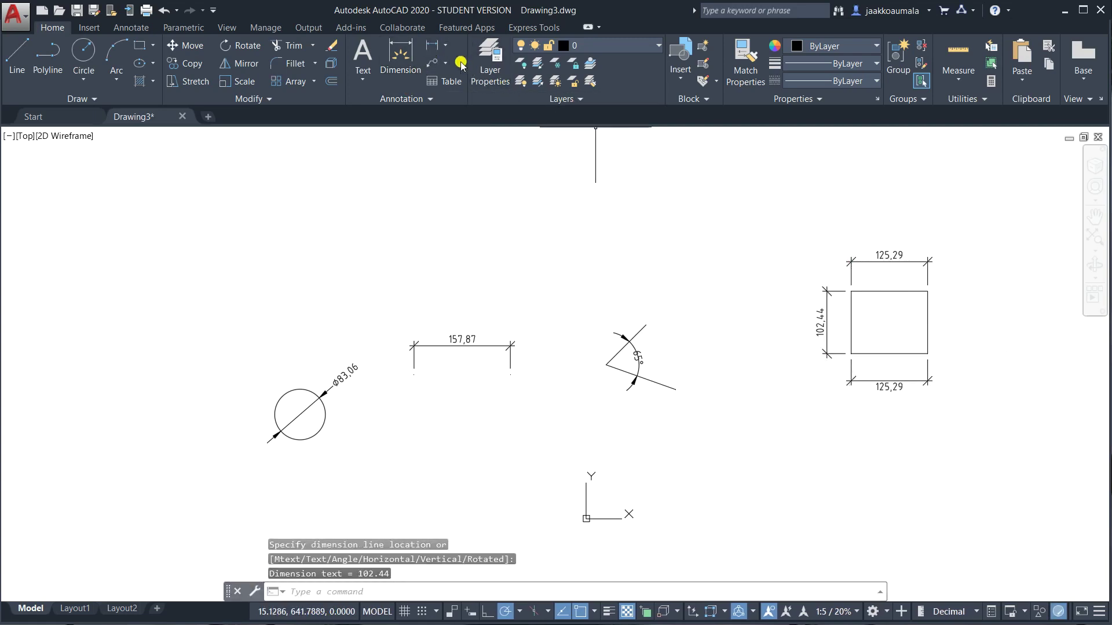
click(432, 45)
click(928, 354)
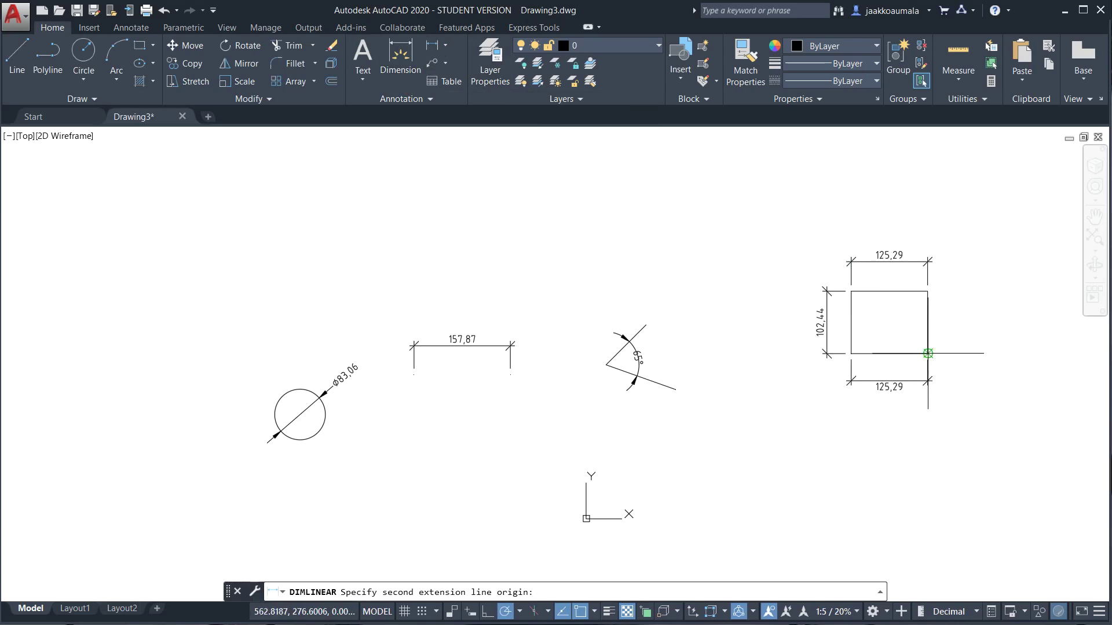
click(927, 291)
click(955, 323)
scroll(986, 338, up, 2)
mouse_move(986, 338)
middle_down()
mouse_move(921, 373)
mouse_move(912, 385)
mouse_move(926, 388)
middle_up()
scroll(913, 377, up, 2)
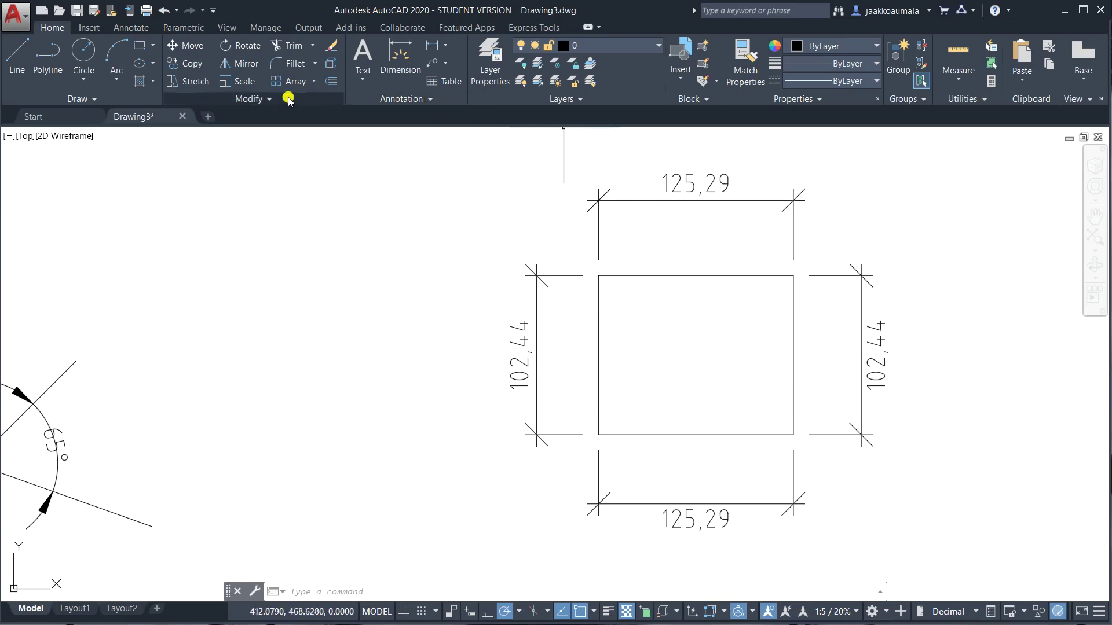
- Set the ISO-25 Linear sub-style's vertical text placement to JIS and close the manager
click(120, 30)
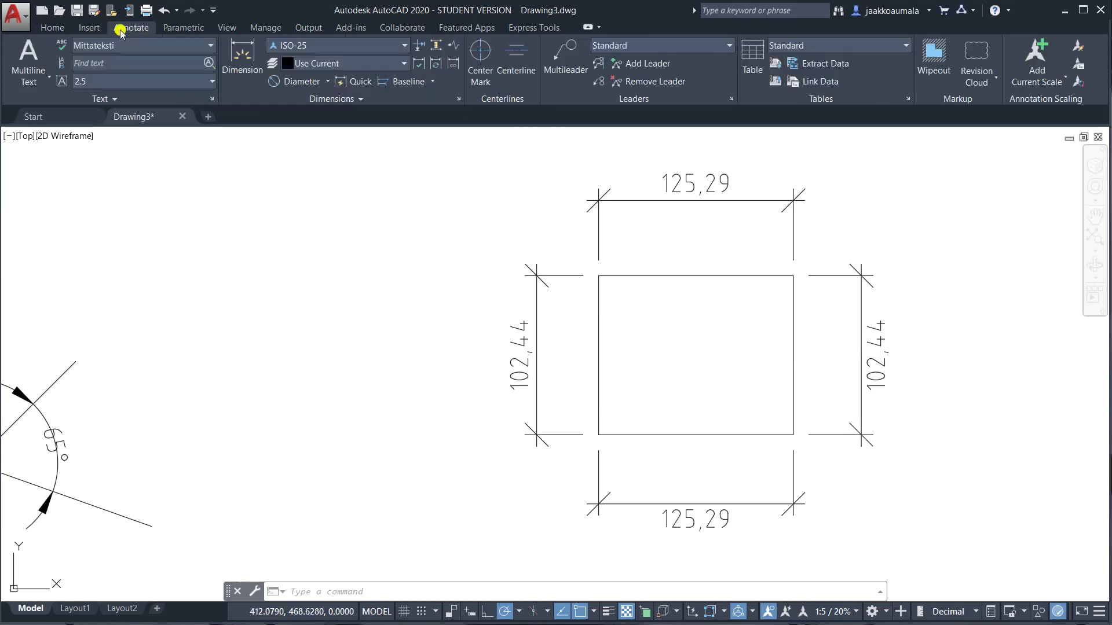
click(459, 99)
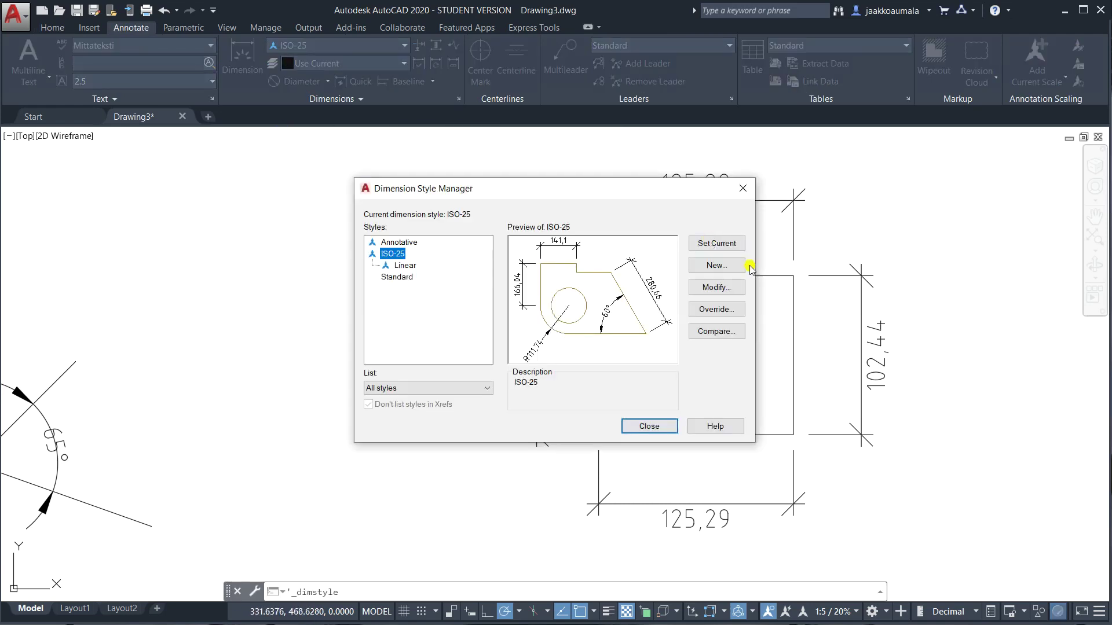
click(405, 265)
click(712, 288)
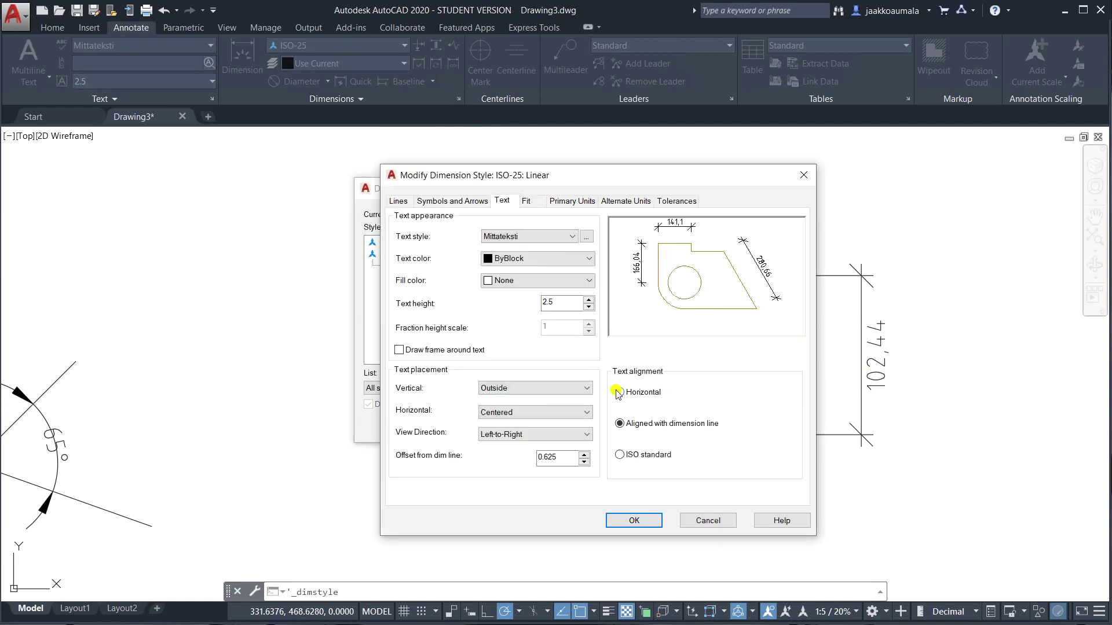
click(502, 390)
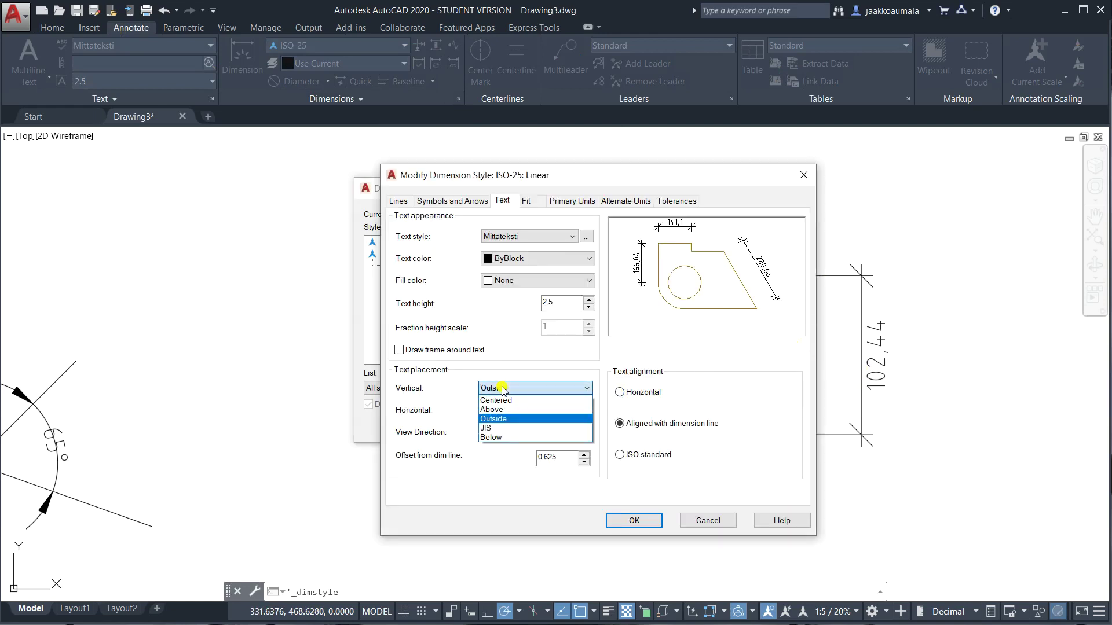
click(498, 428)
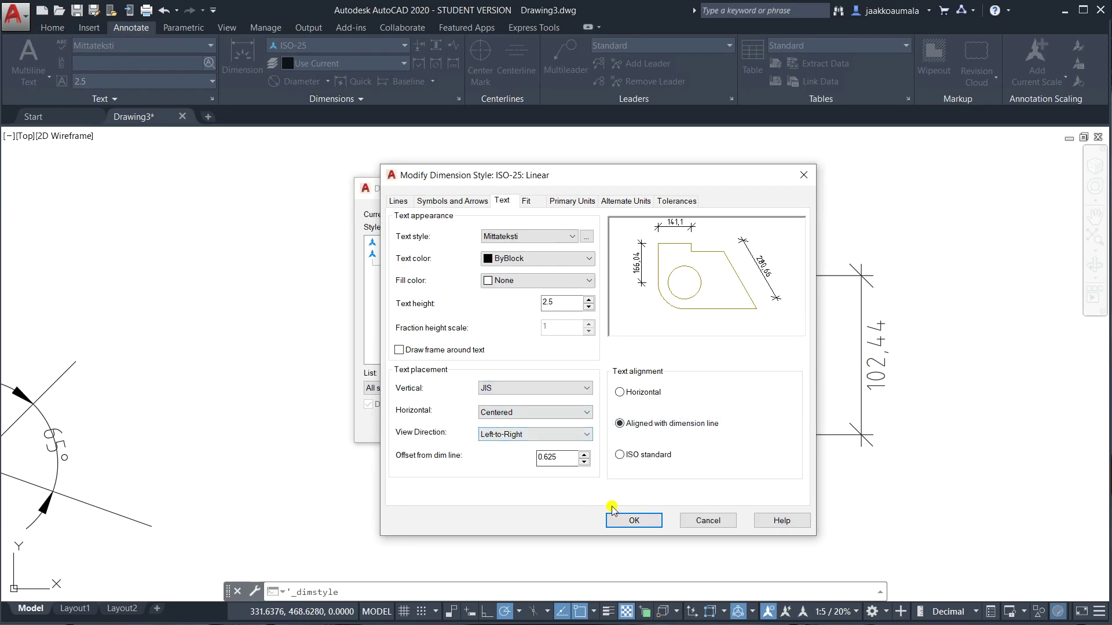
click(628, 520)
click(649, 426)
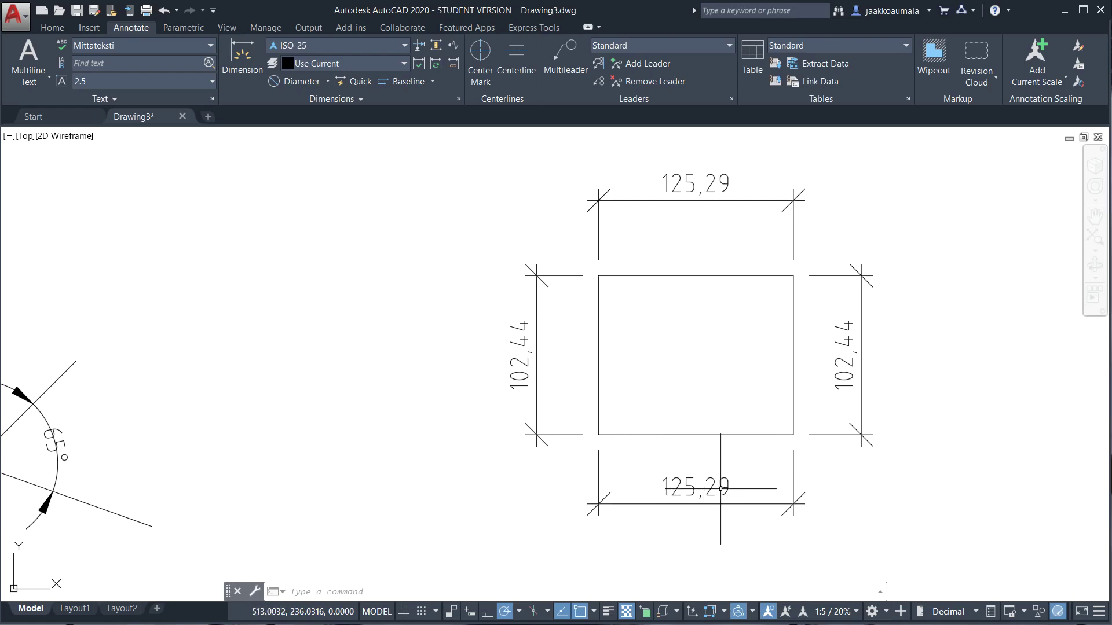
- Bring the rectangle into view and reopen the Linear sub-style, reviewing its arrowhead settings
scroll(720, 488, down, 2)
middle_drag(720, 488, 659, 455)
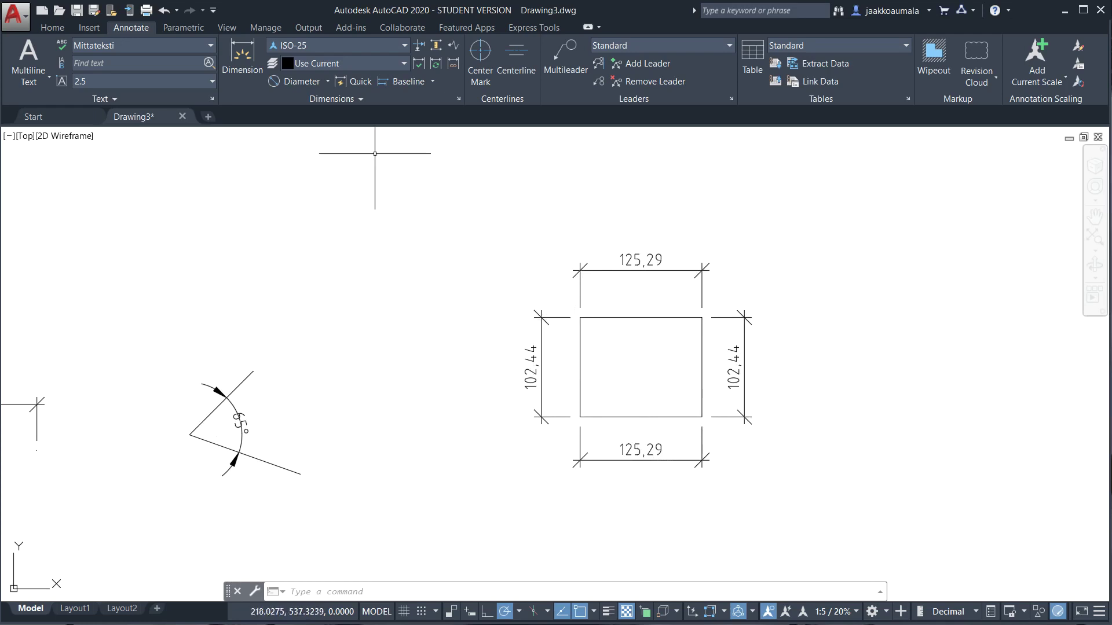
click(458, 98)
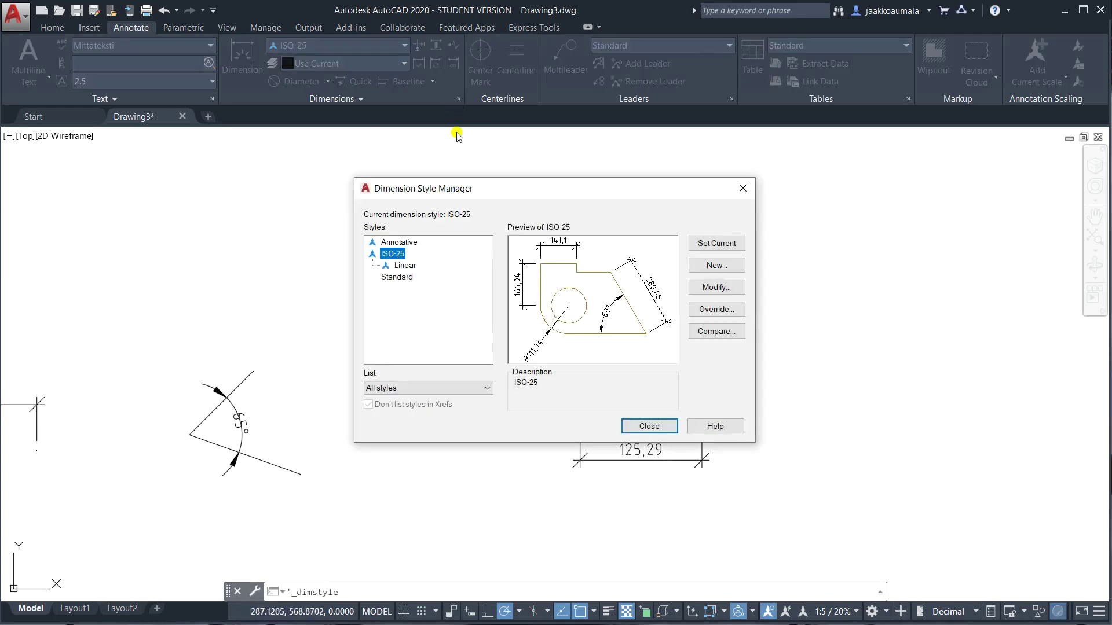
click(404, 266)
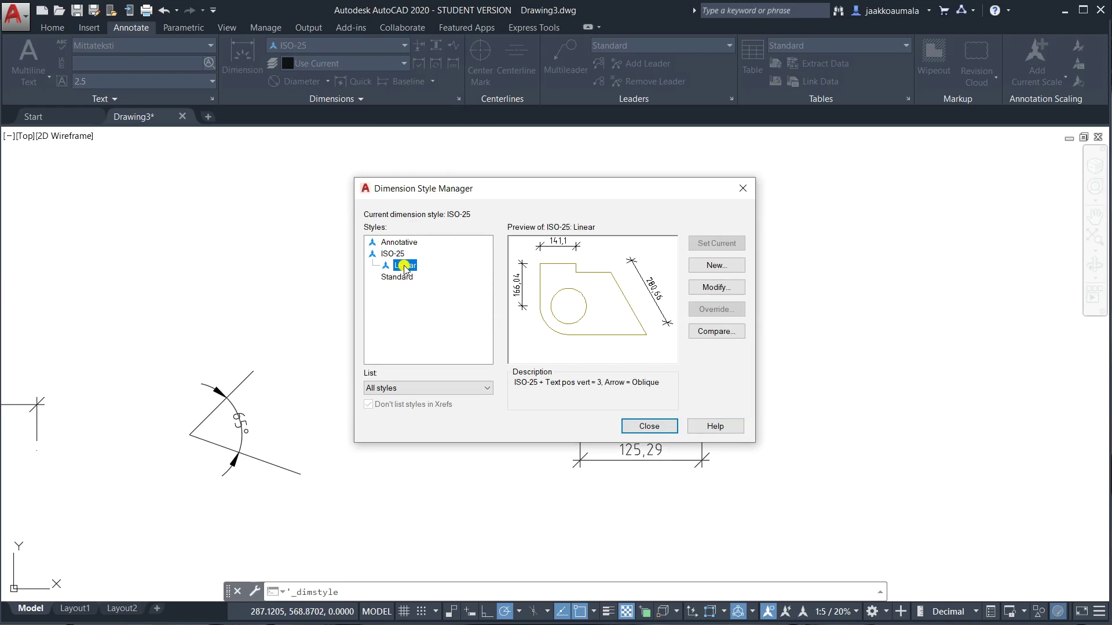
click(716, 288)
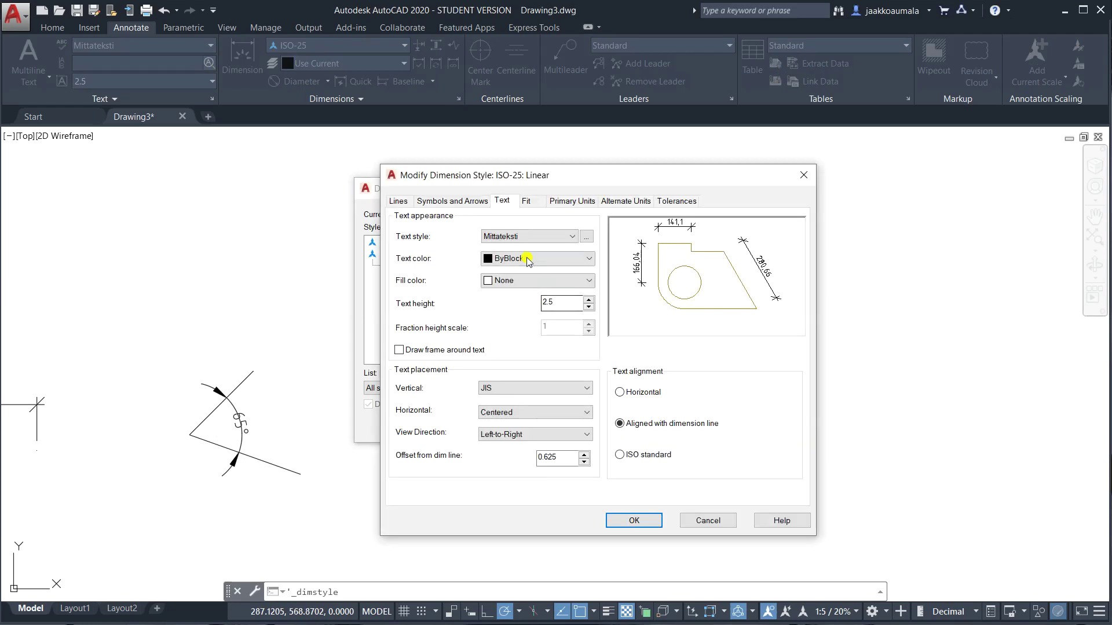
click(442, 201)
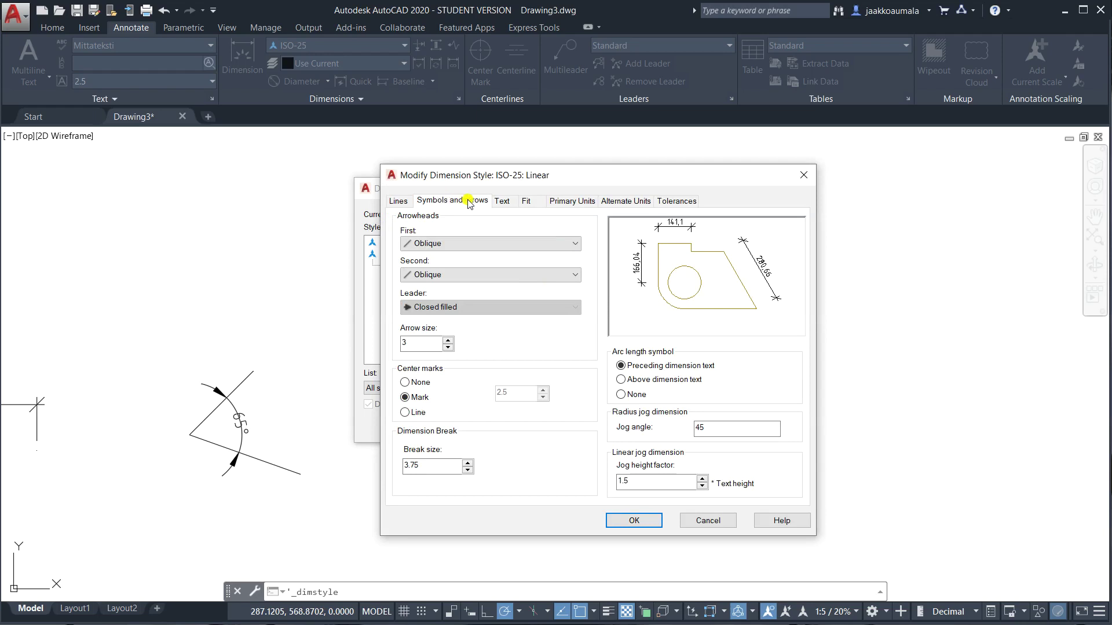
click(500, 202)
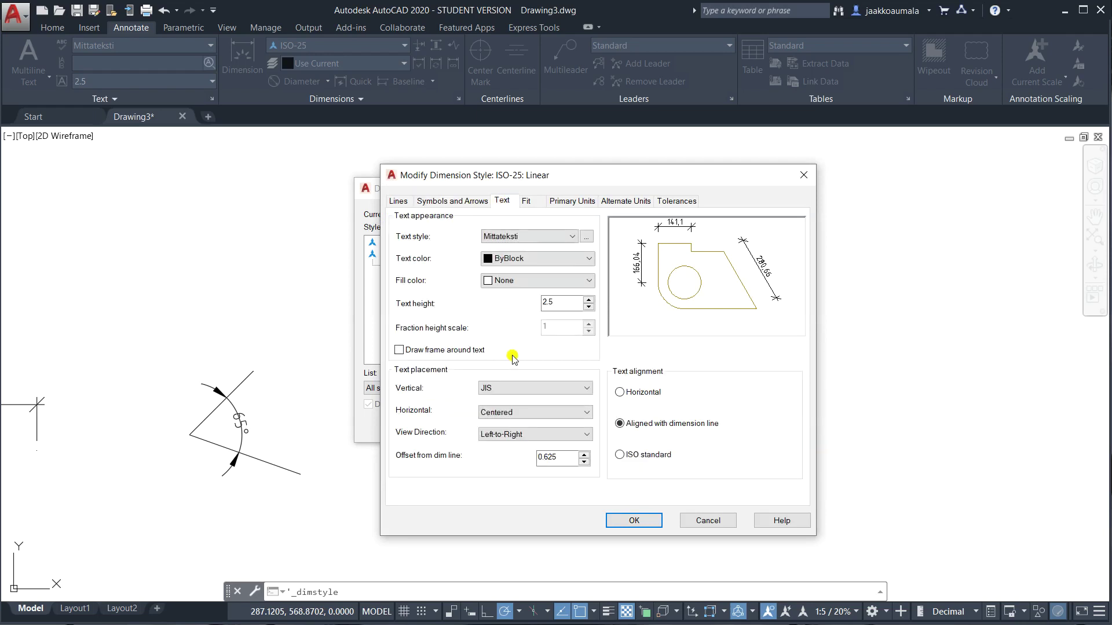
- Set Linear text to Outside, Centered, left-to-right reading, with dimension-line offset 1
click(503, 389)
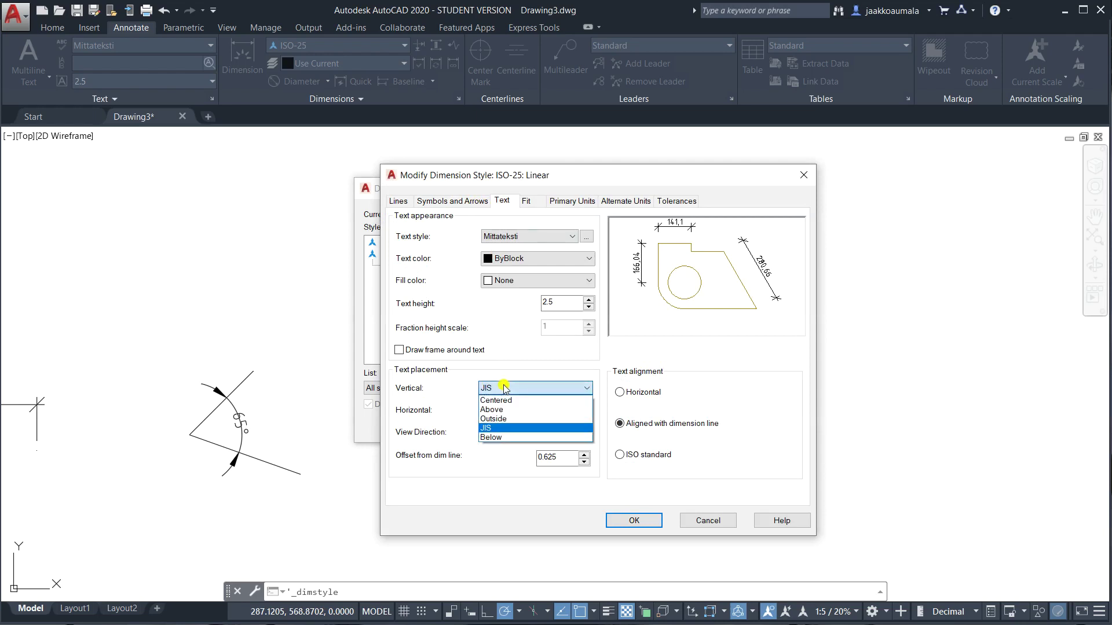
click(503, 419)
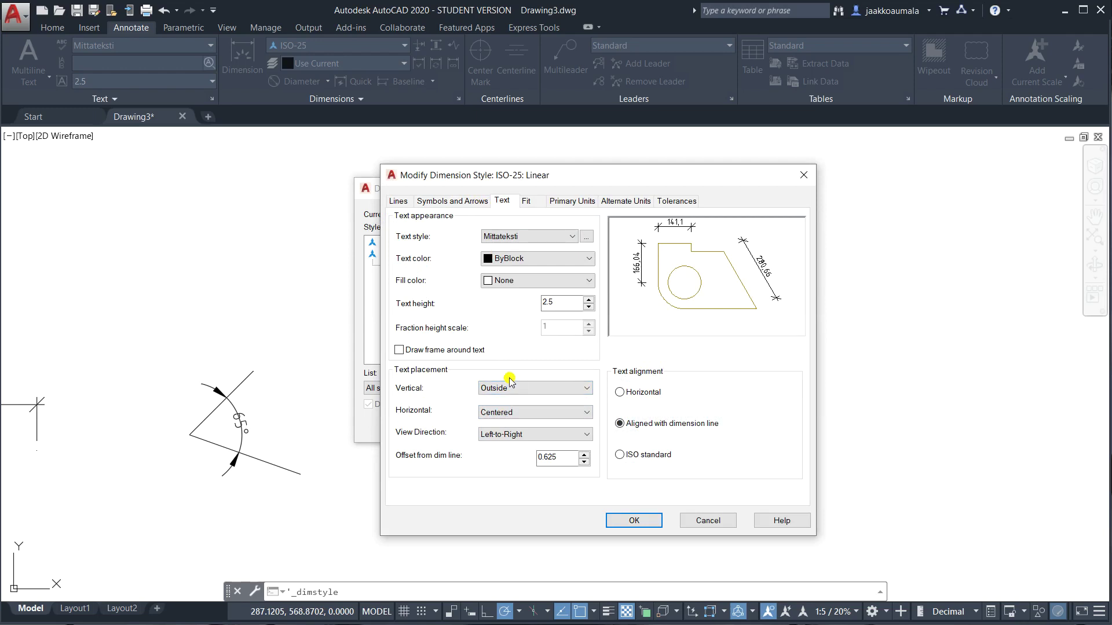
click(515, 412)
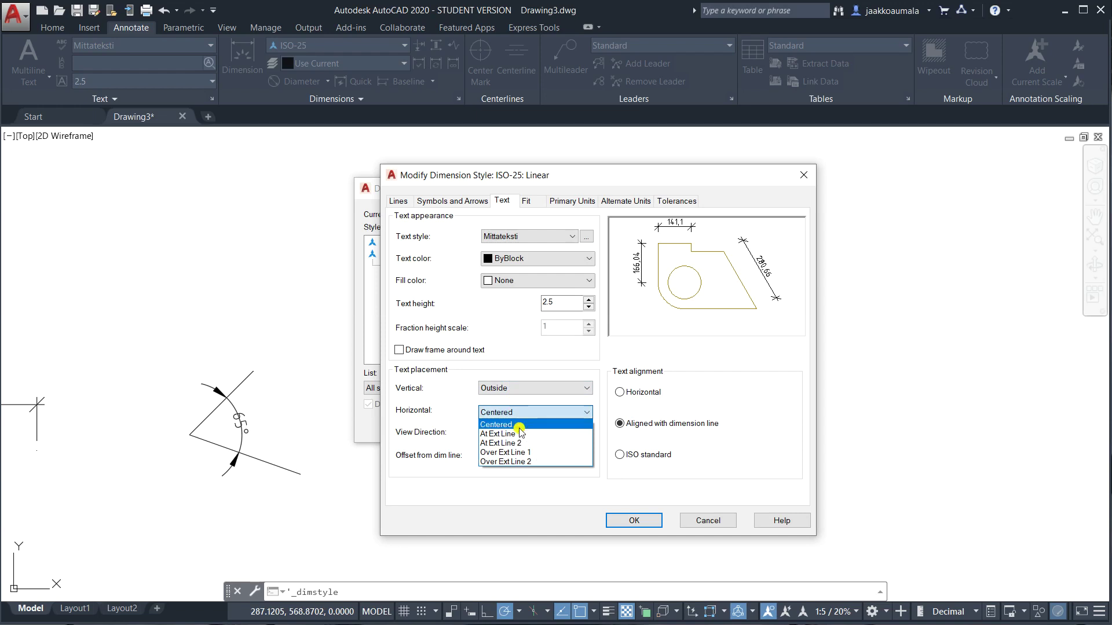
click(518, 427)
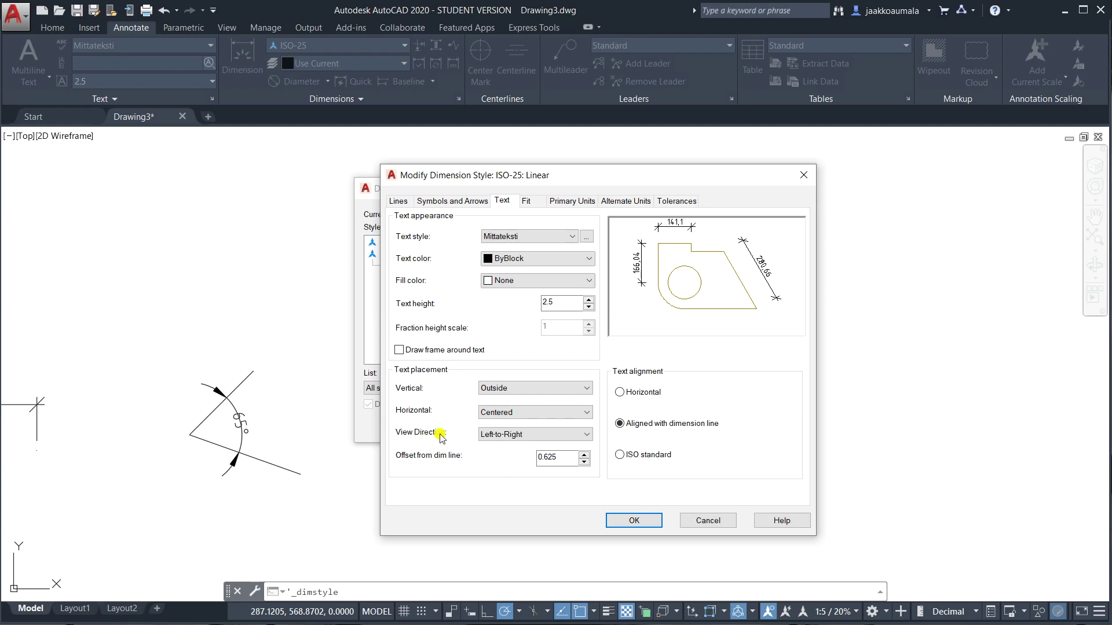
click(501, 436)
click(502, 455)
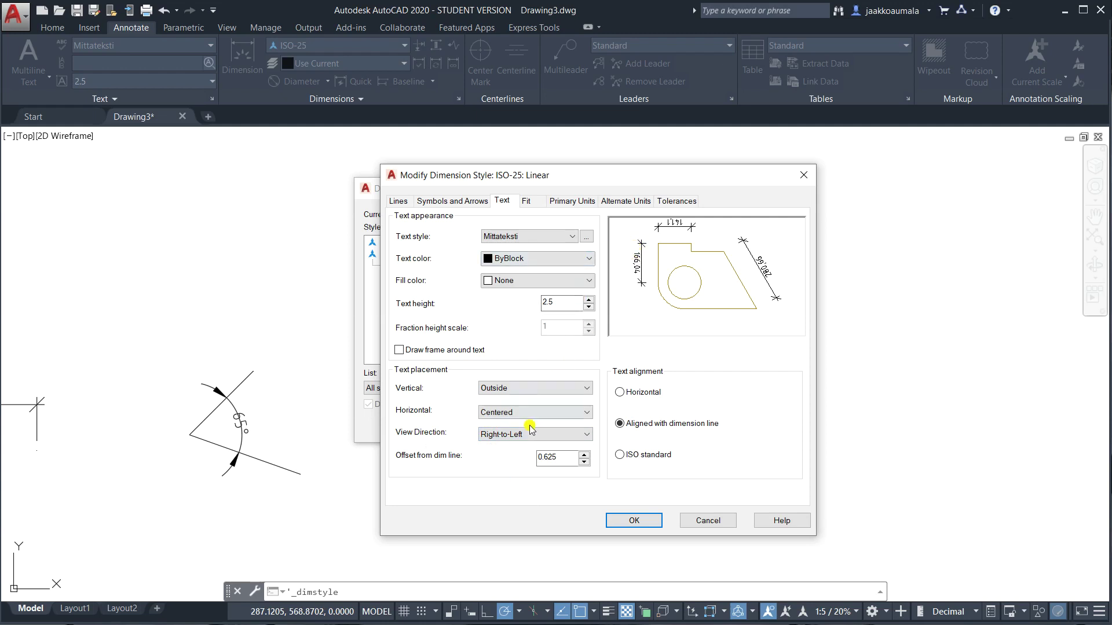
click(514, 435)
click(507, 447)
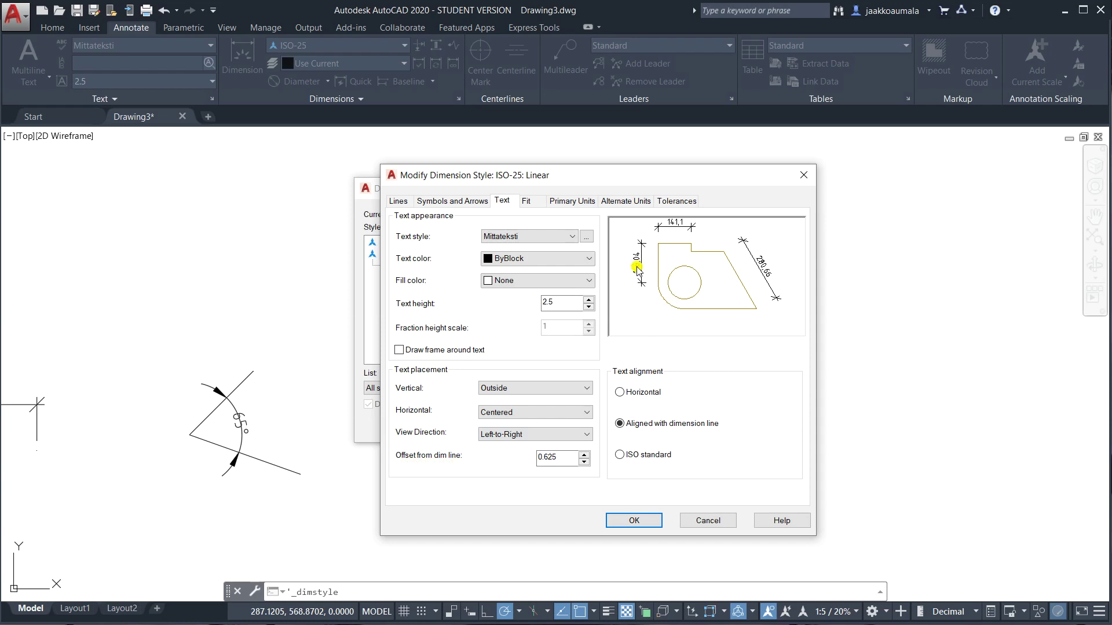
double_click(547, 457)
text(1)
click(562, 304)
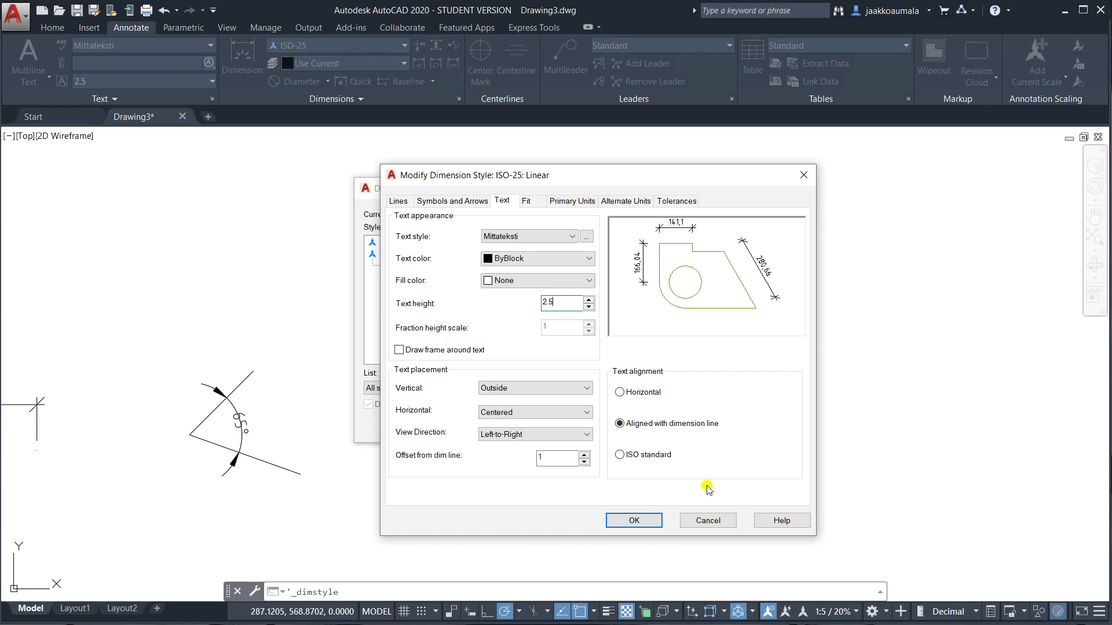
- Set the Linear sub-style's text alignment to ISO standard after trying Horizontal and Aligned
click(619, 392)
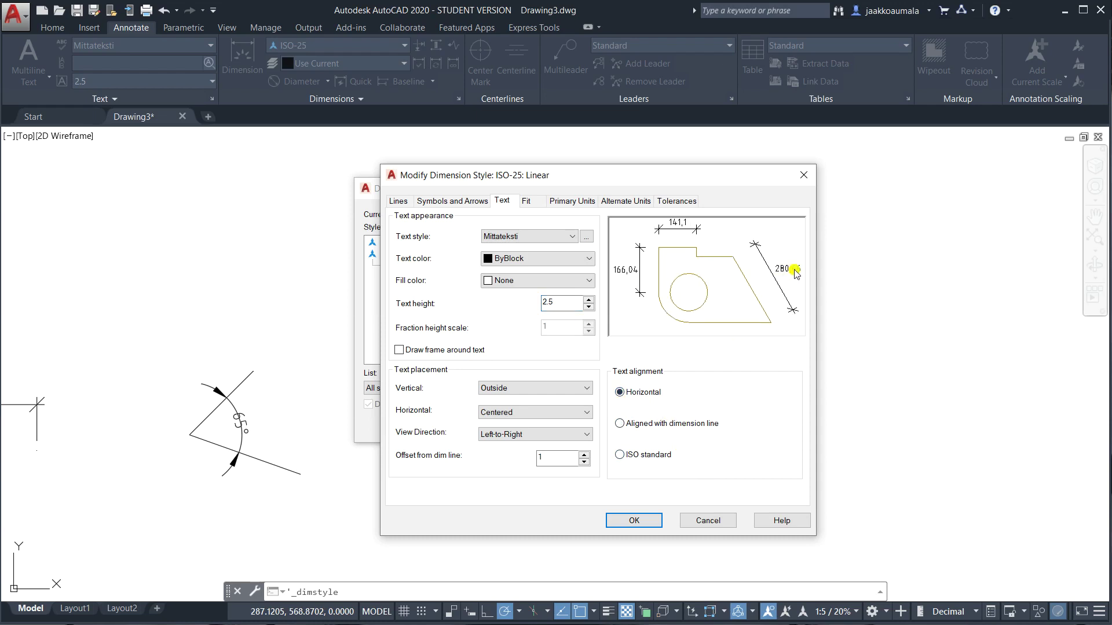
click(620, 424)
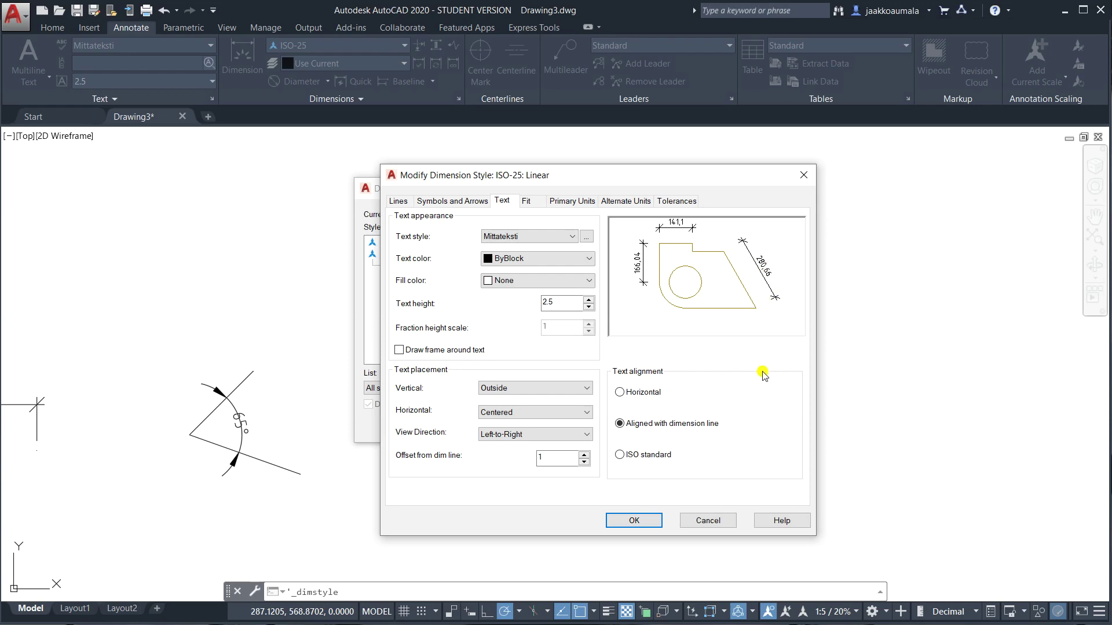
click(620, 455)
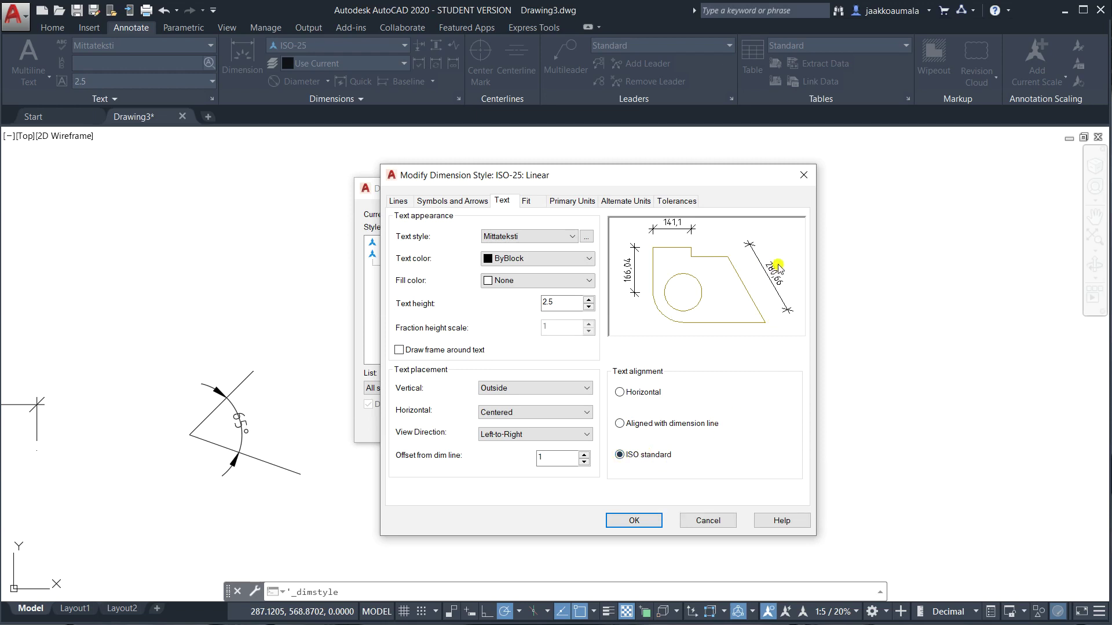
click(628, 424)
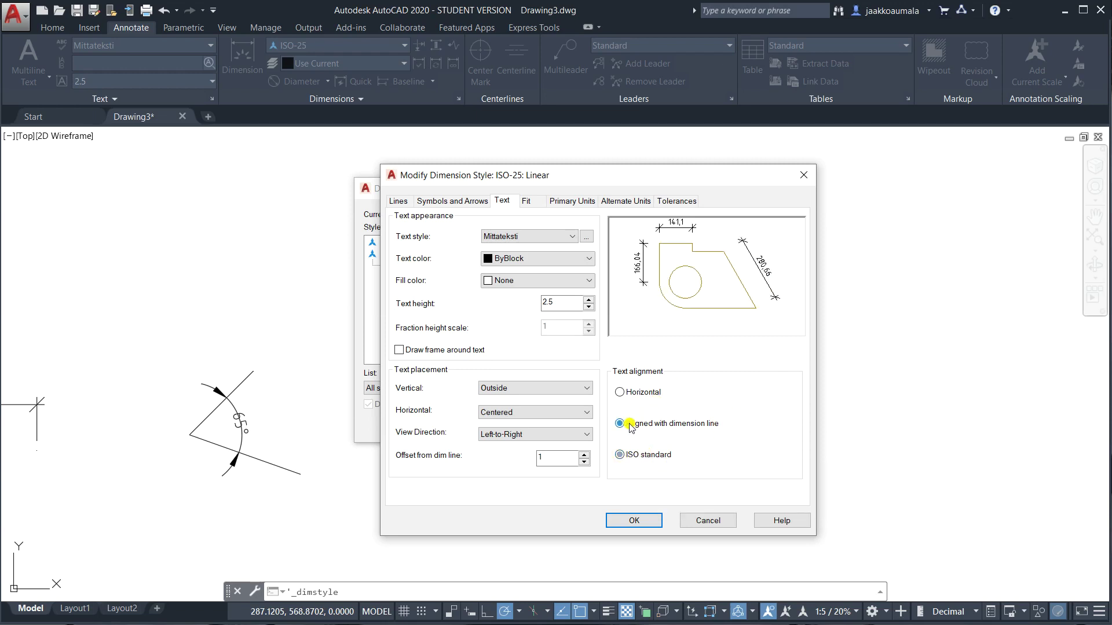
click(619, 455)
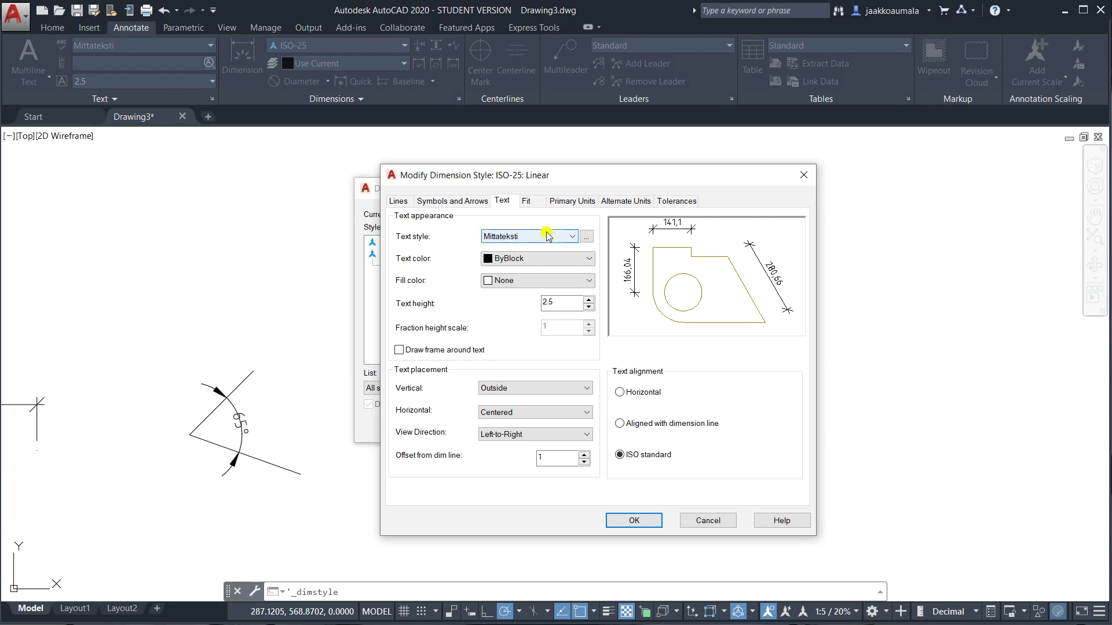
click(532, 202)
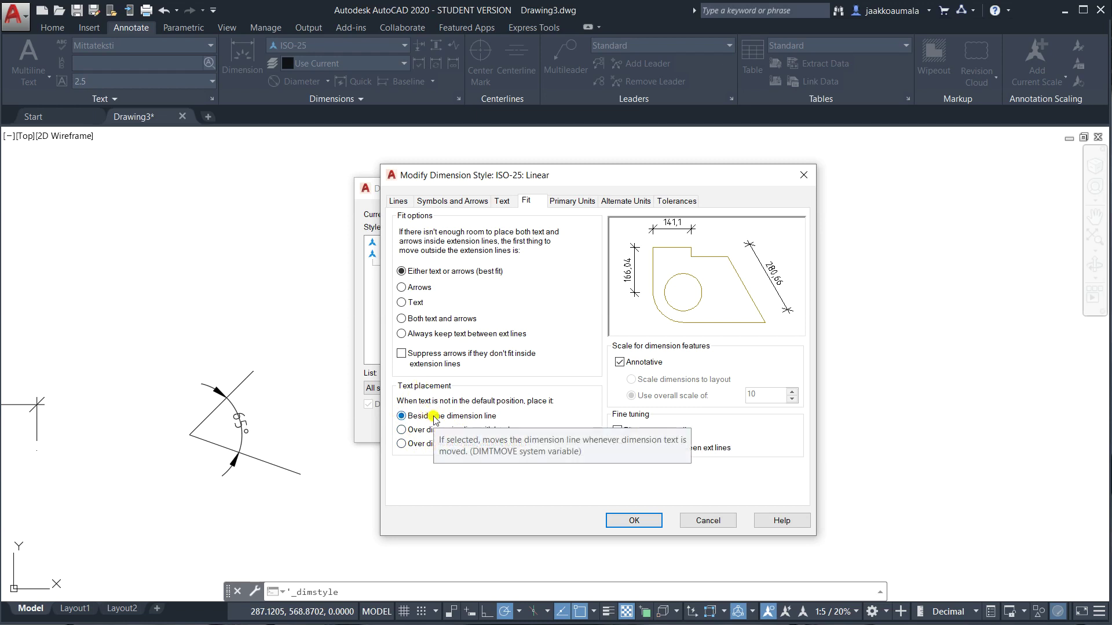
- Keep the Fit option 'Beside the dimension line' for the Linear sub-style's text
click(418, 411)
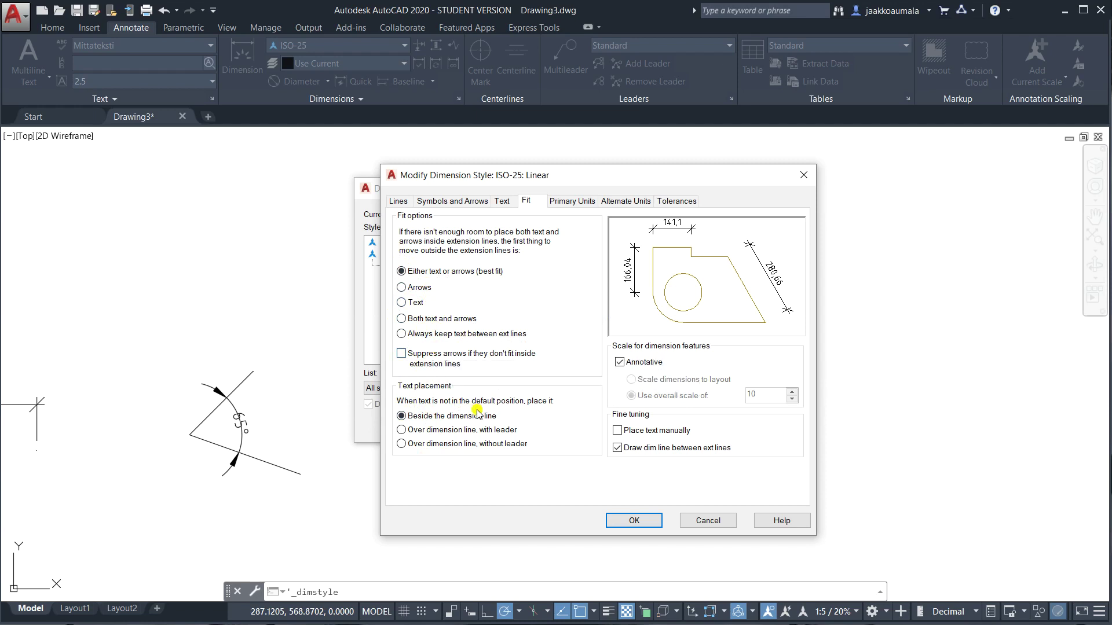
click(570, 200)
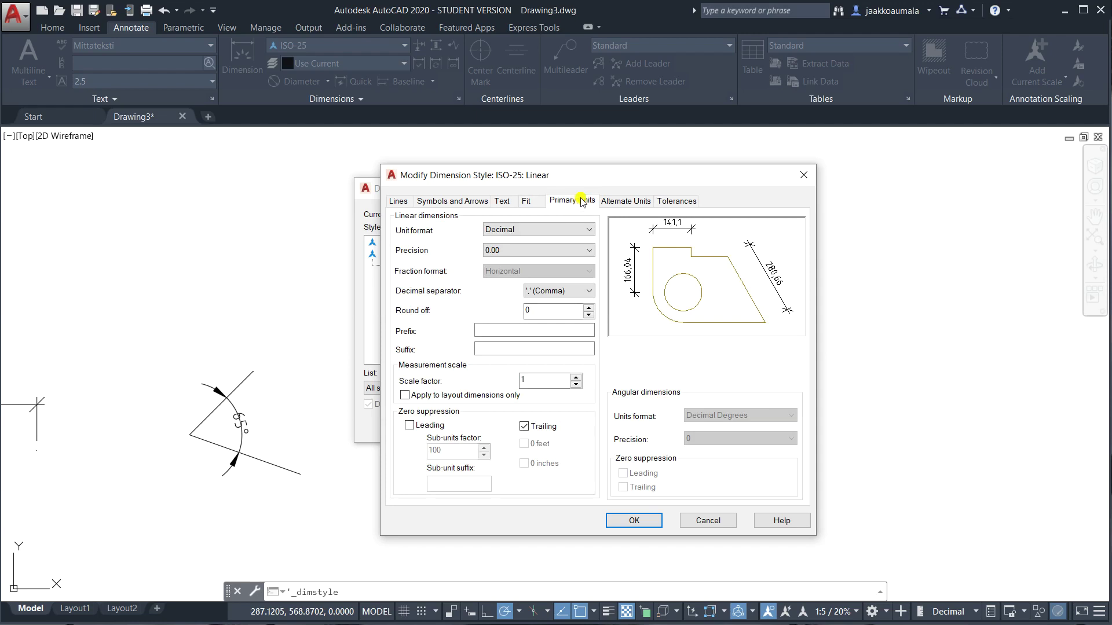
- Keep Decimal units after trying Engineering, and set the Linear precision to 0.000
click(509, 231)
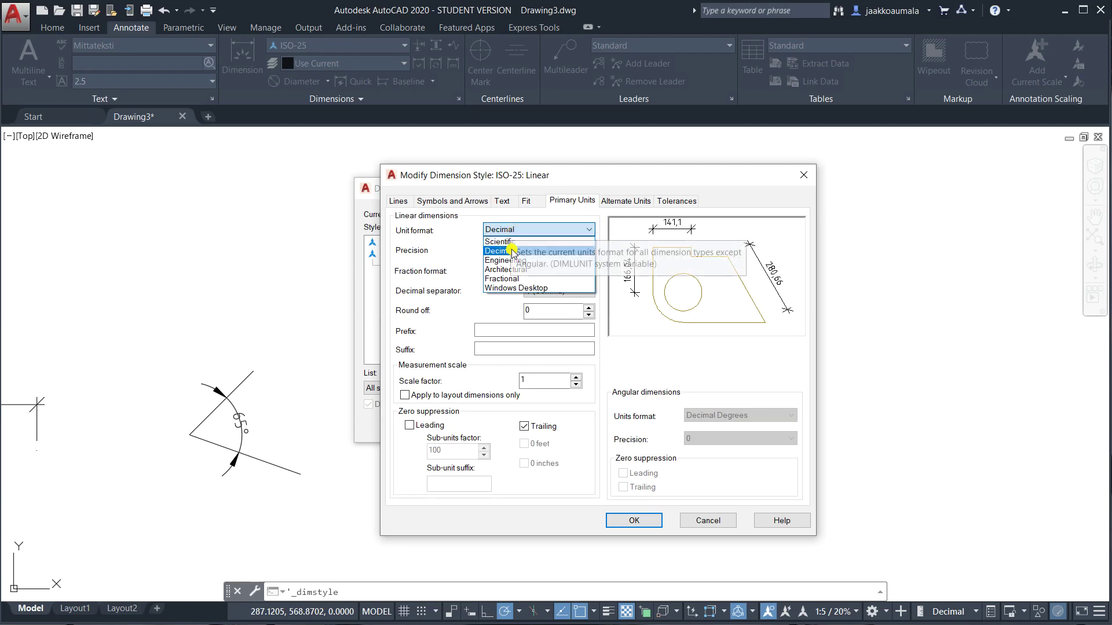
click(513, 260)
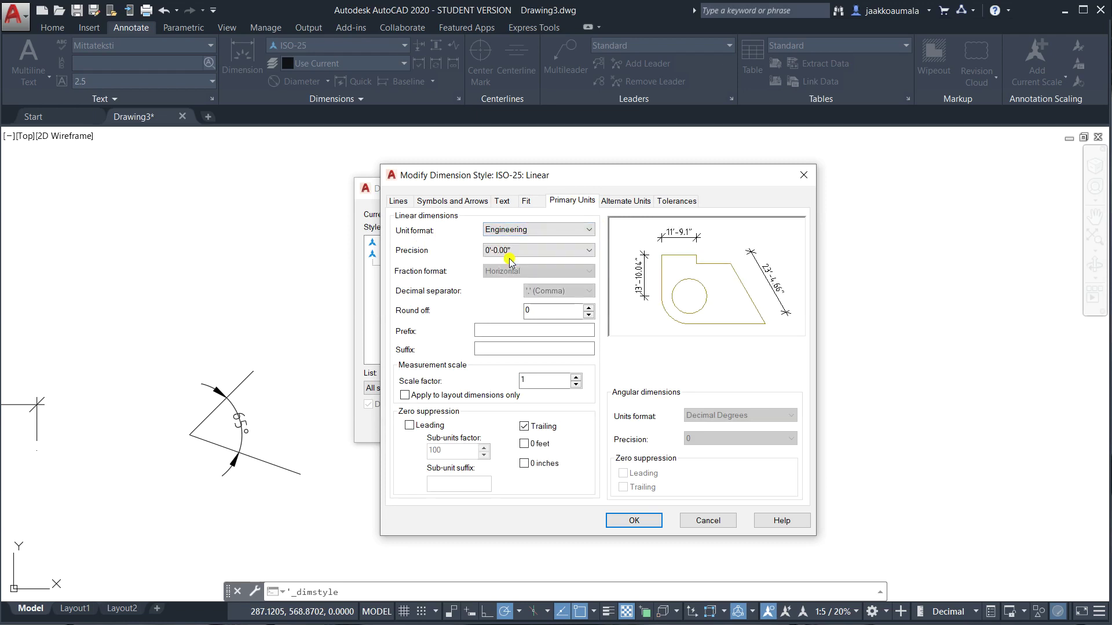
click(524, 231)
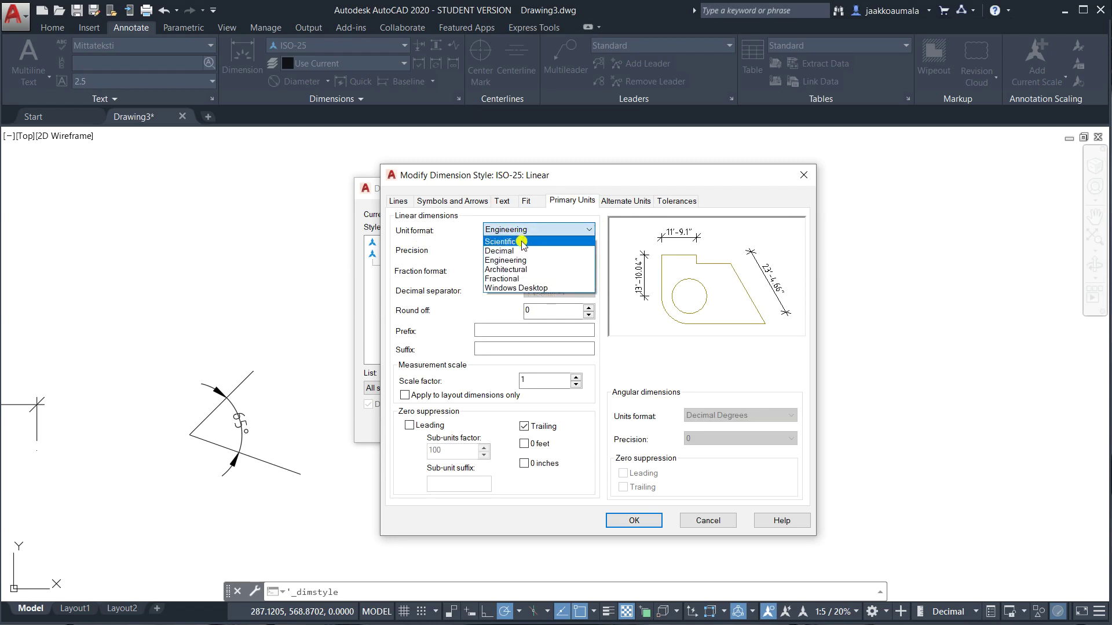
click(520, 251)
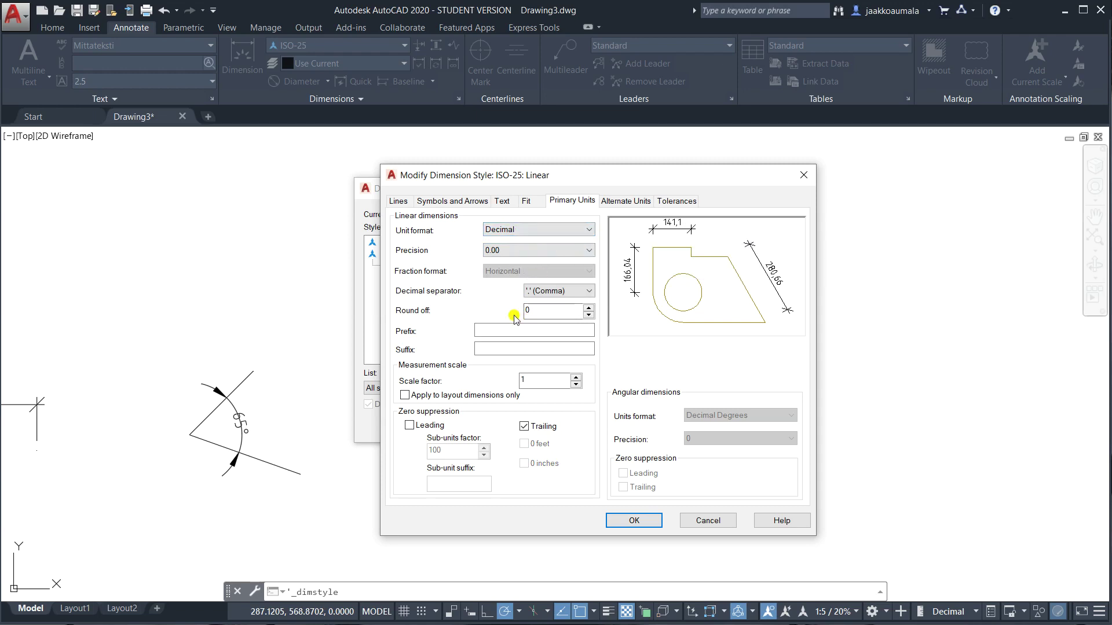
click(505, 252)
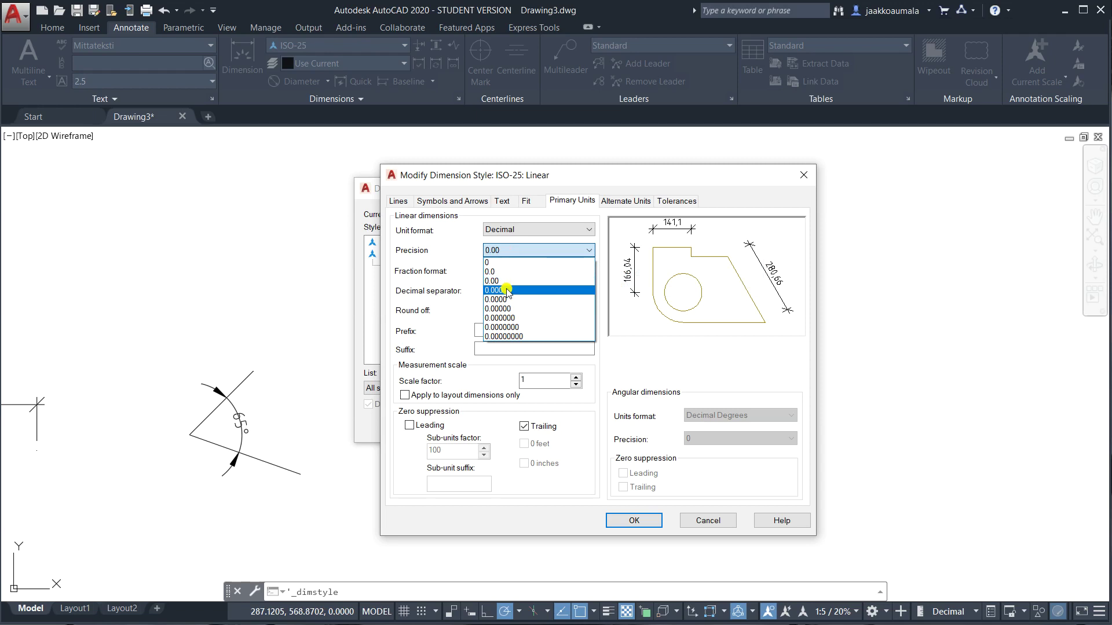
click(507, 291)
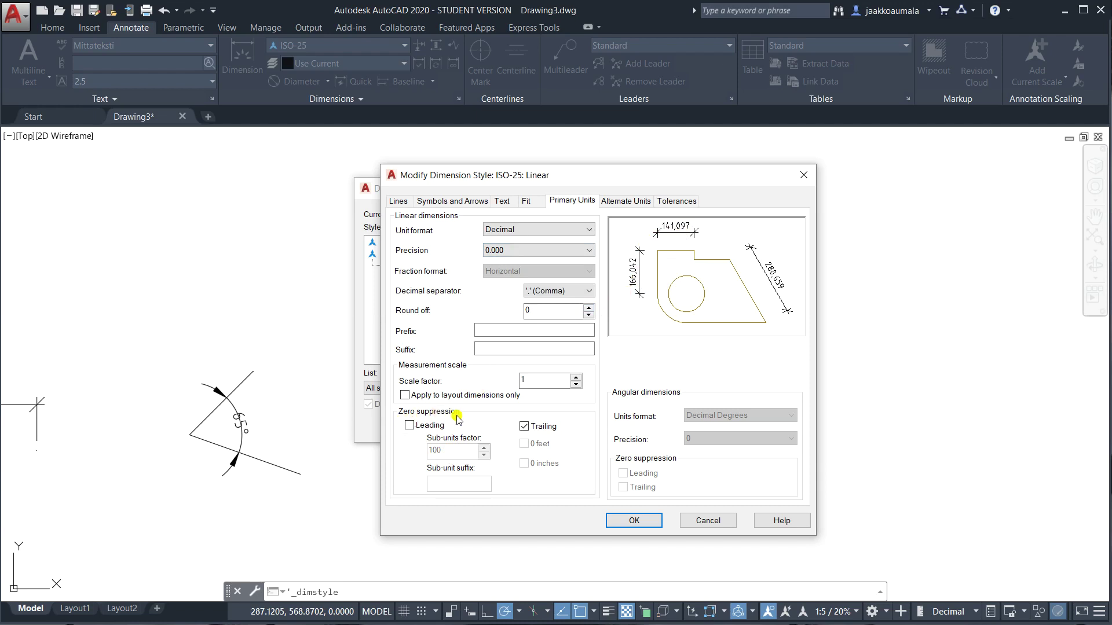
- Leave trailing-zero suppression on, set Linear precision to 0, and accept the style
click(525, 428)
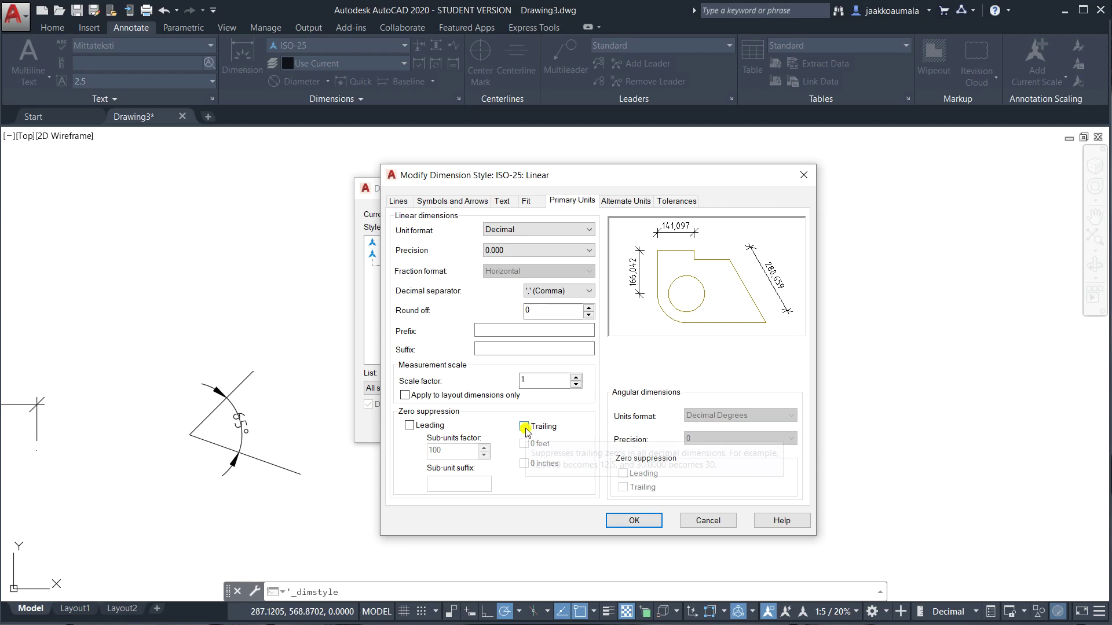
click(527, 427)
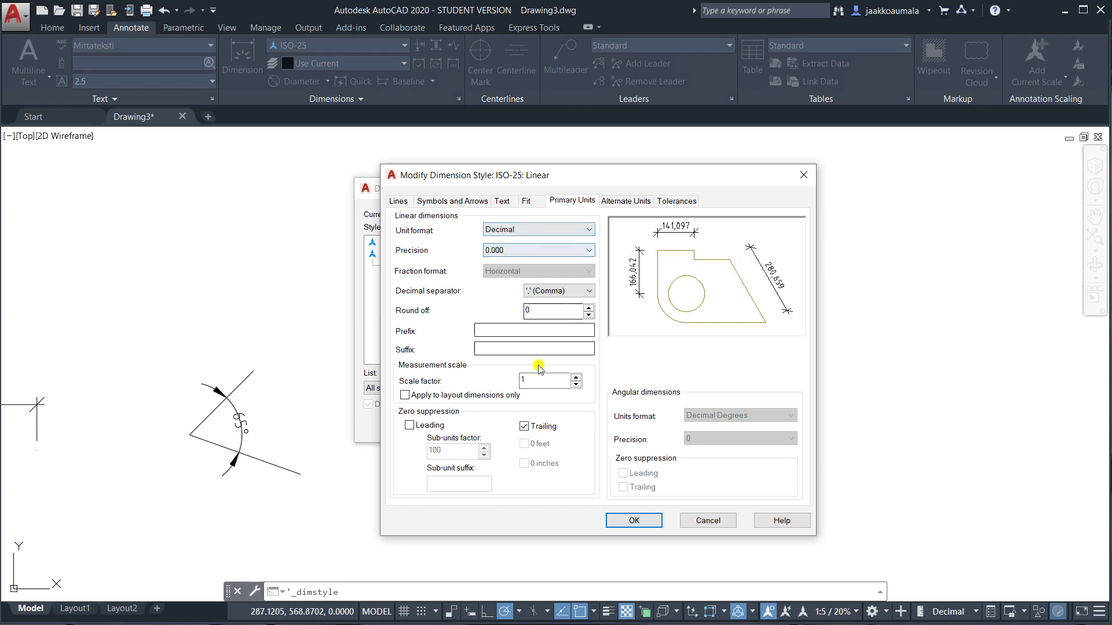
click(525, 427)
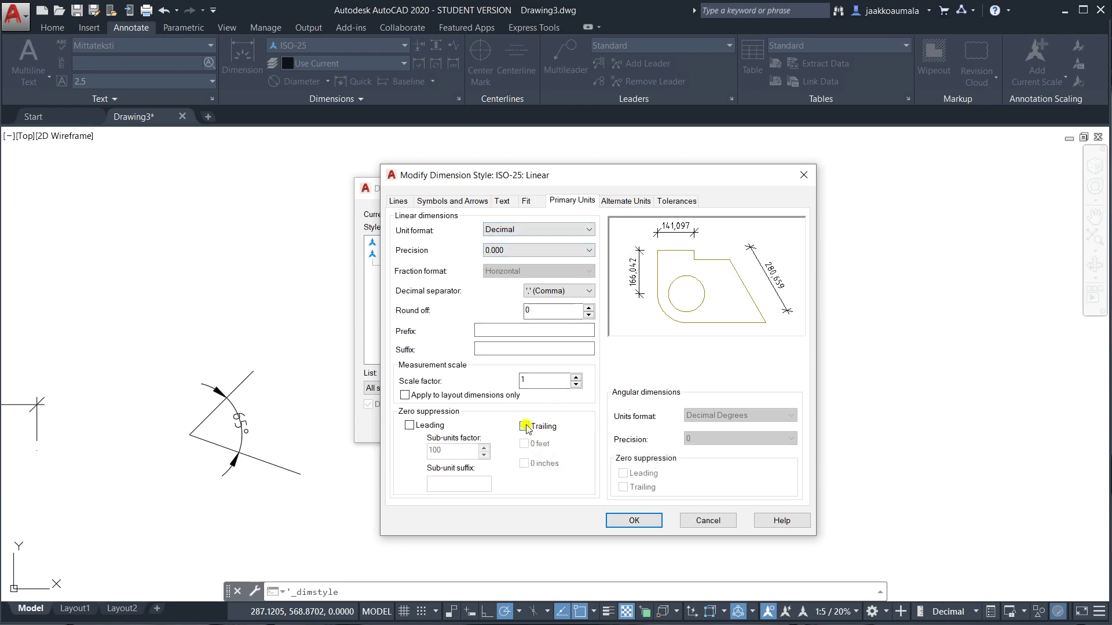
click(525, 427)
click(541, 251)
click(521, 263)
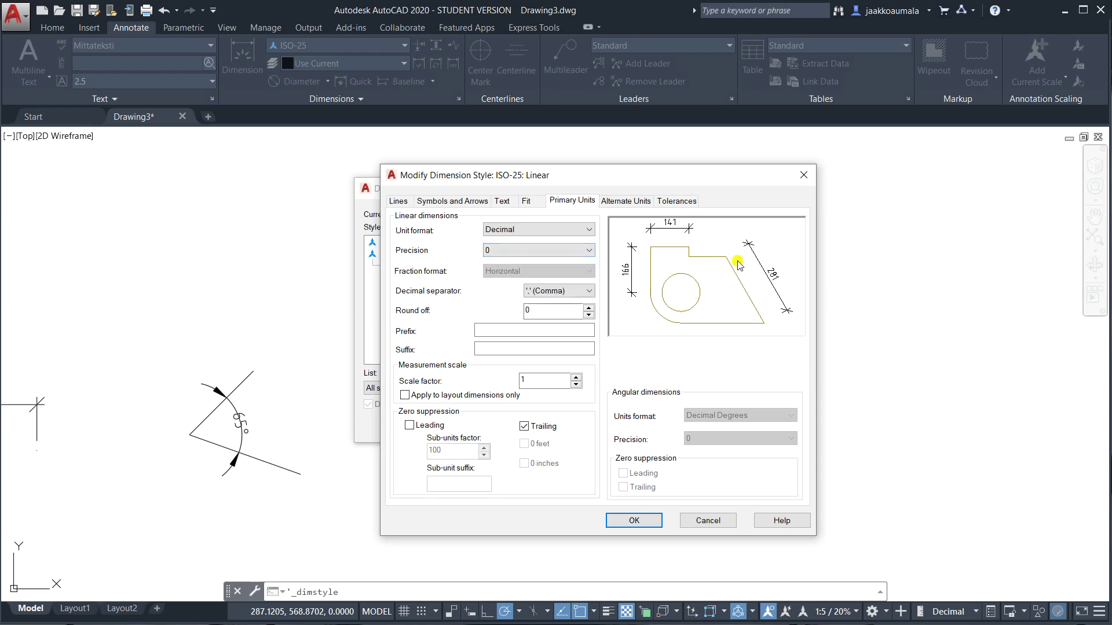
click(652, 520)
click(649, 426)
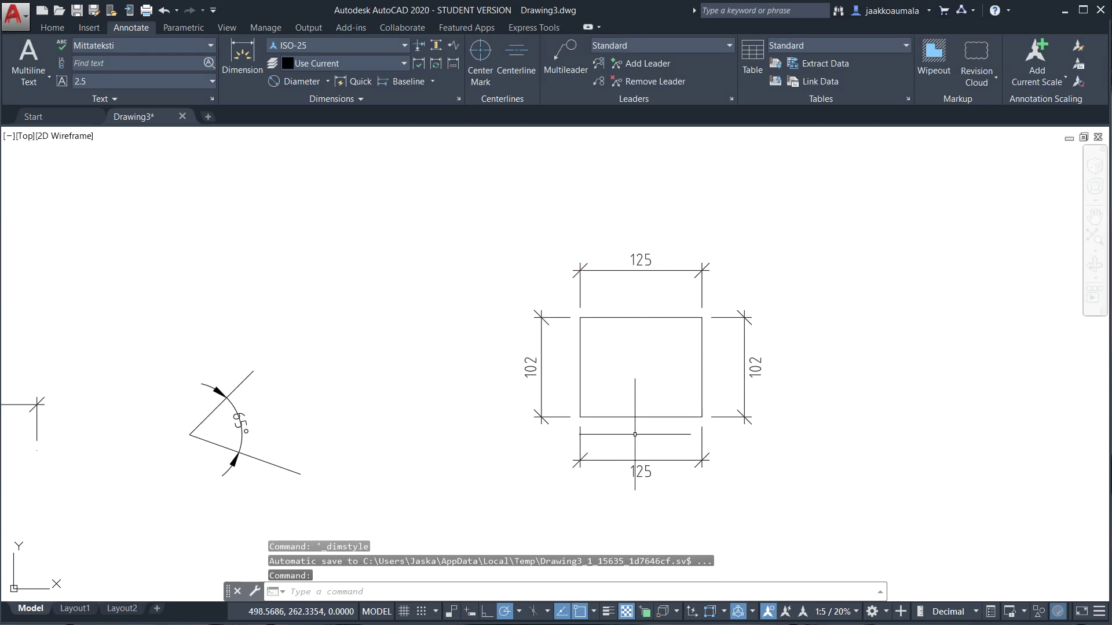
click(51, 28)
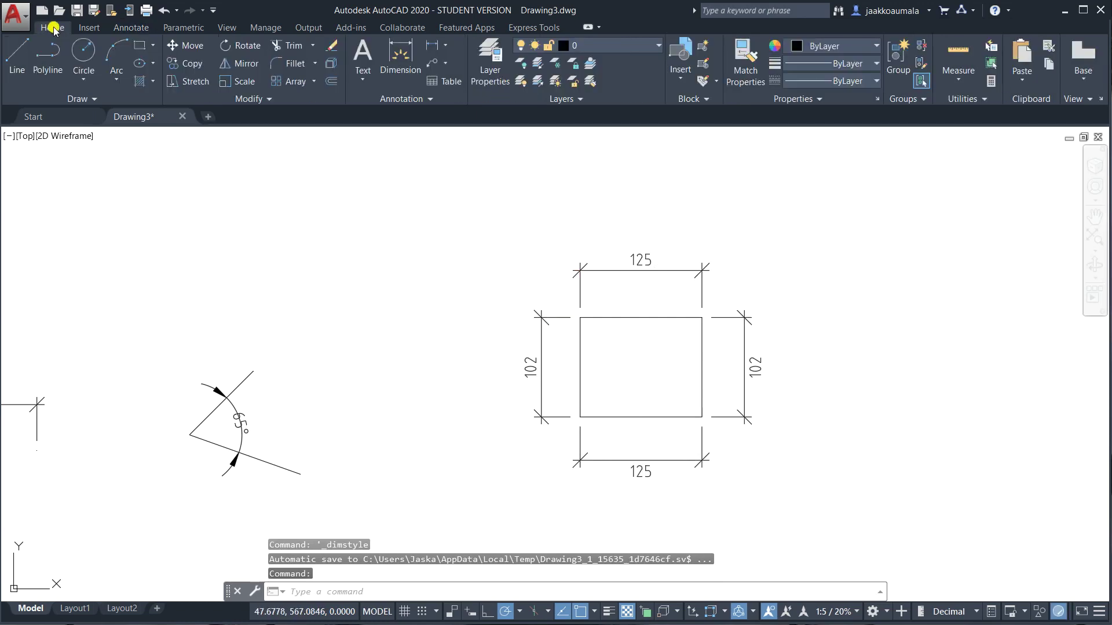
click(139, 45)
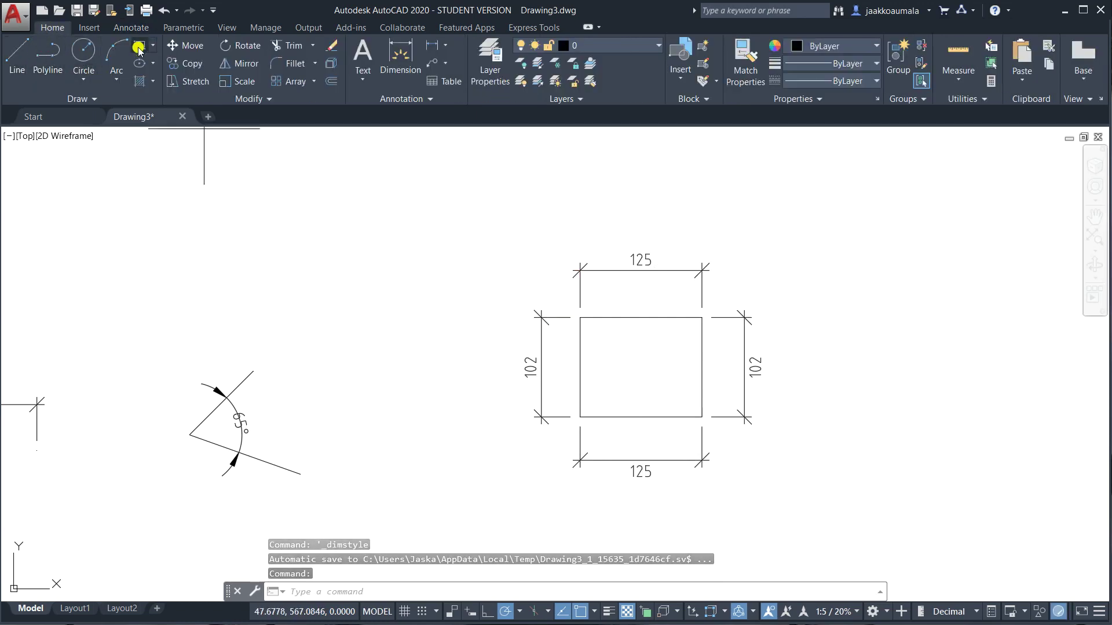
click(263, 297)
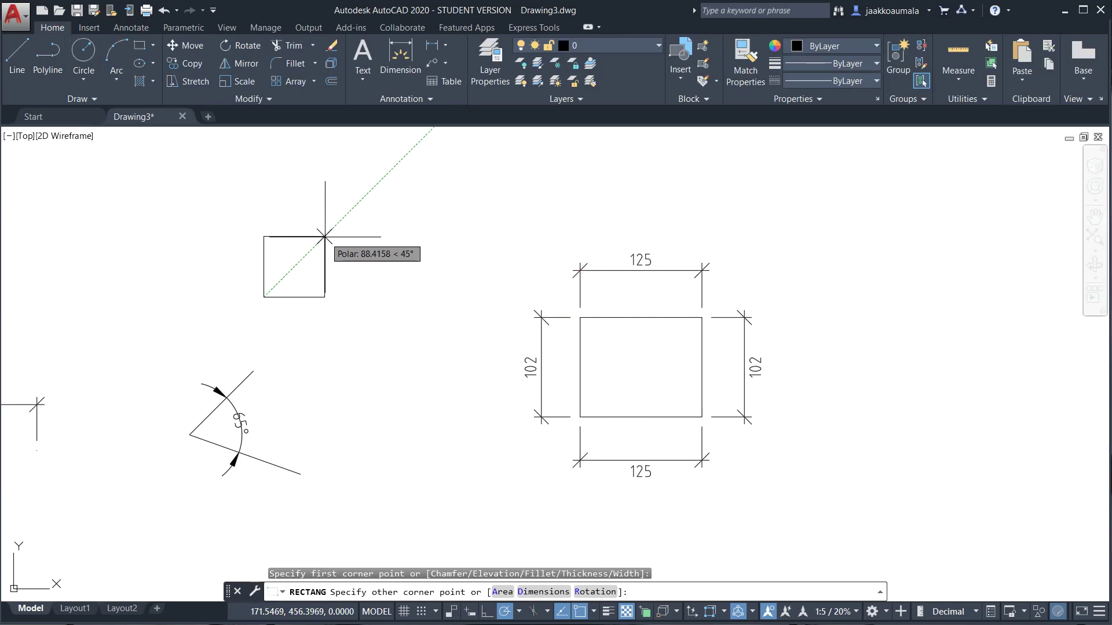
text(99.)
key(BackSpace)
key(BackSpace)
text(@)
text(99,)
text(55)
key(Return)
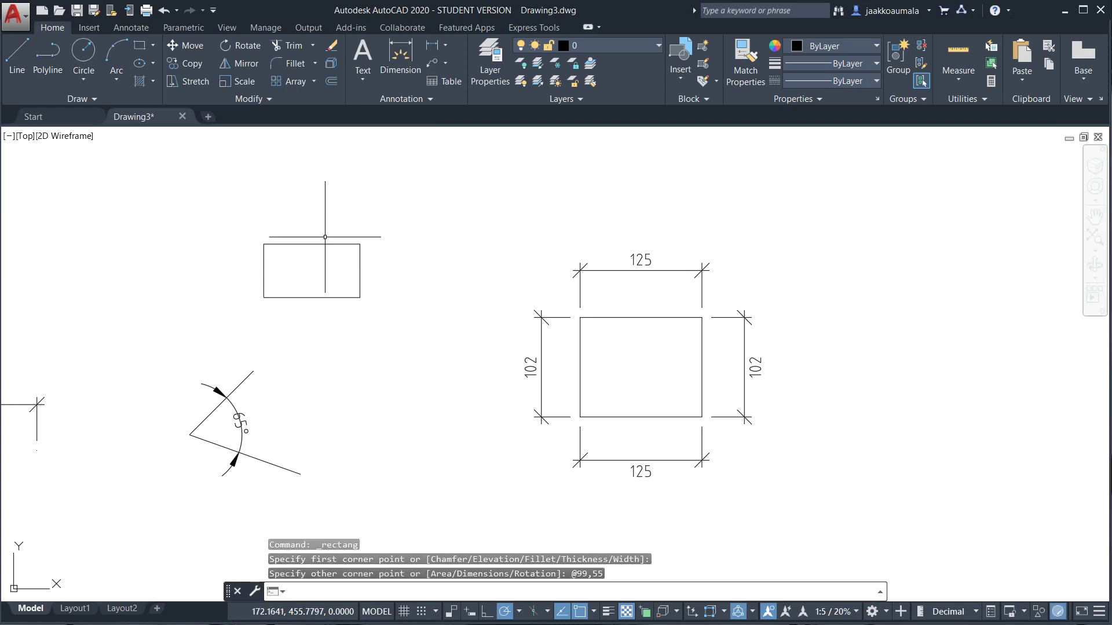
scroll(324, 237, up, 2)
middle_drag(310, 263, 422, 292)
scroll(365, 272, up, 2)
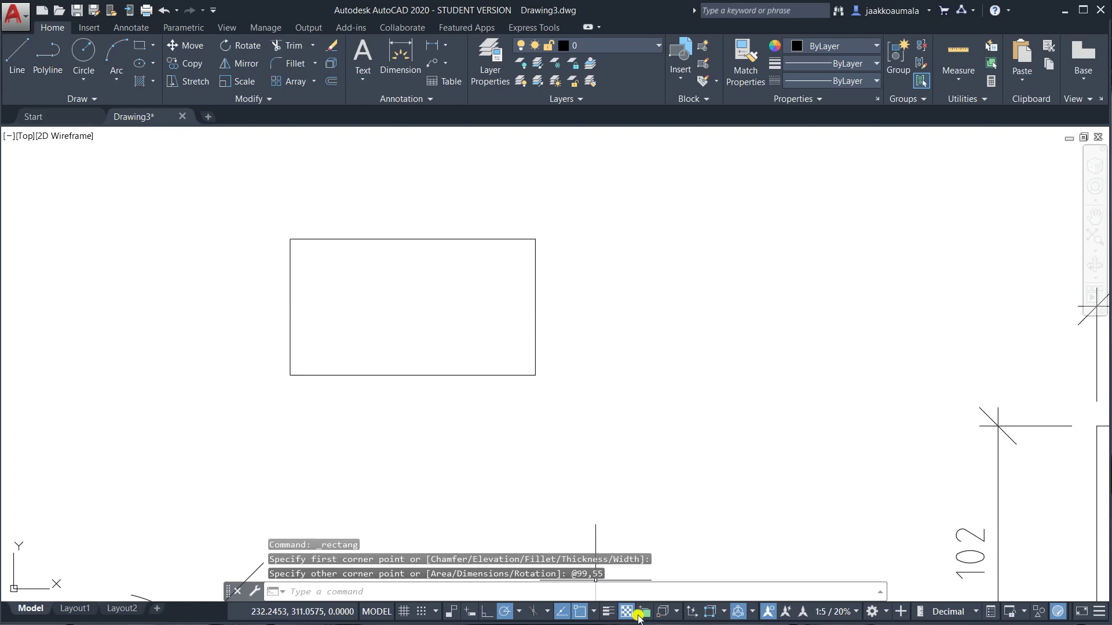
- Draw a vertical line between the midpoints of the rectangle's bottom and top edges
click(596, 609)
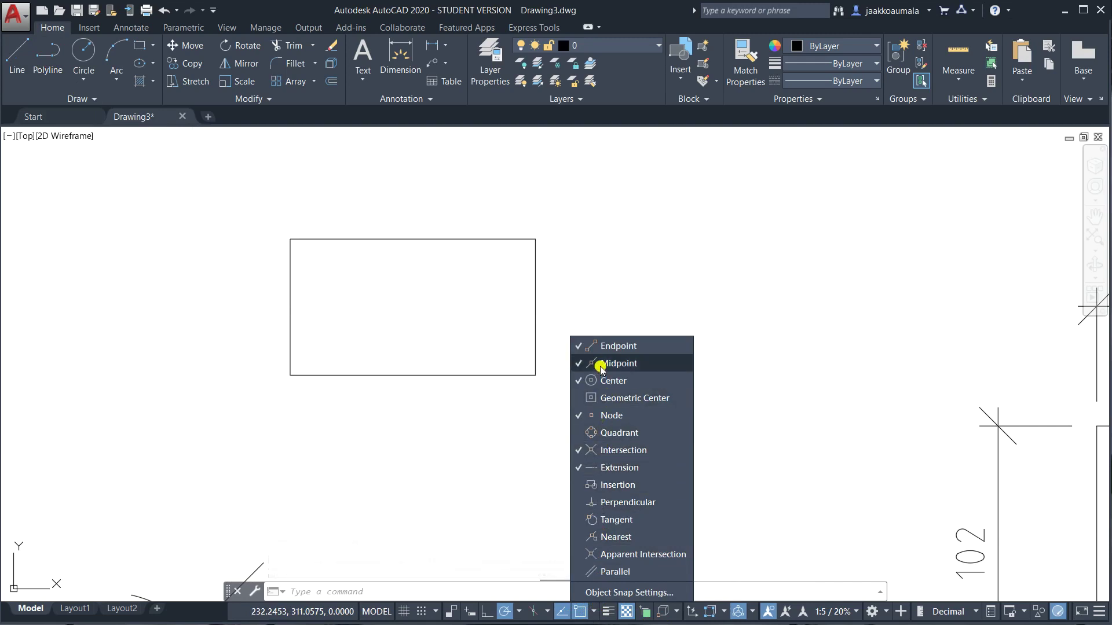
click(17, 58)
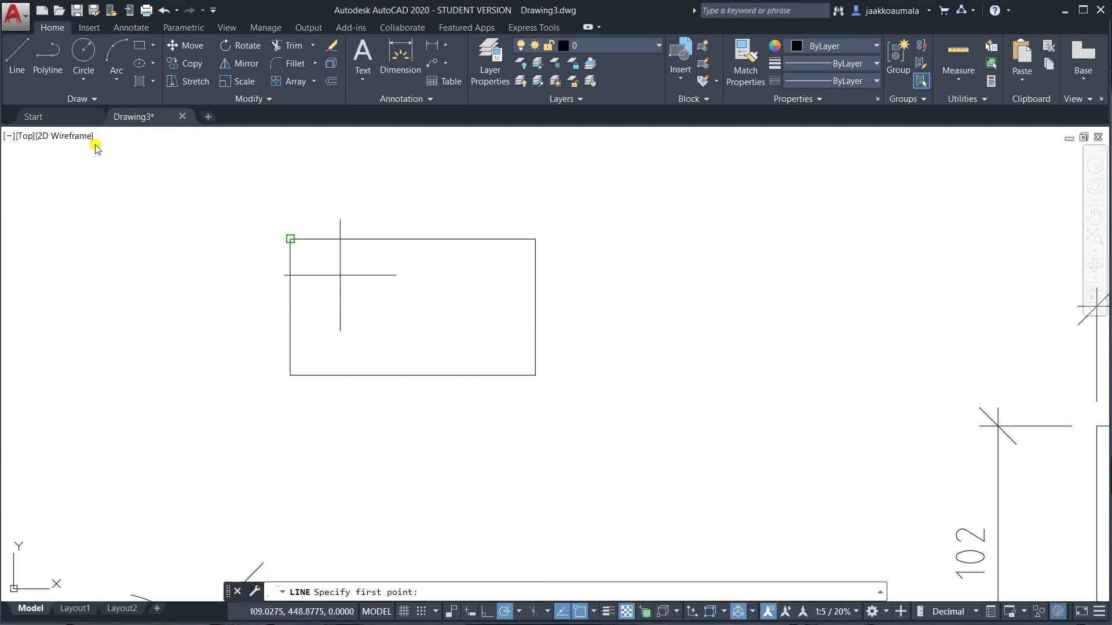
click(413, 375)
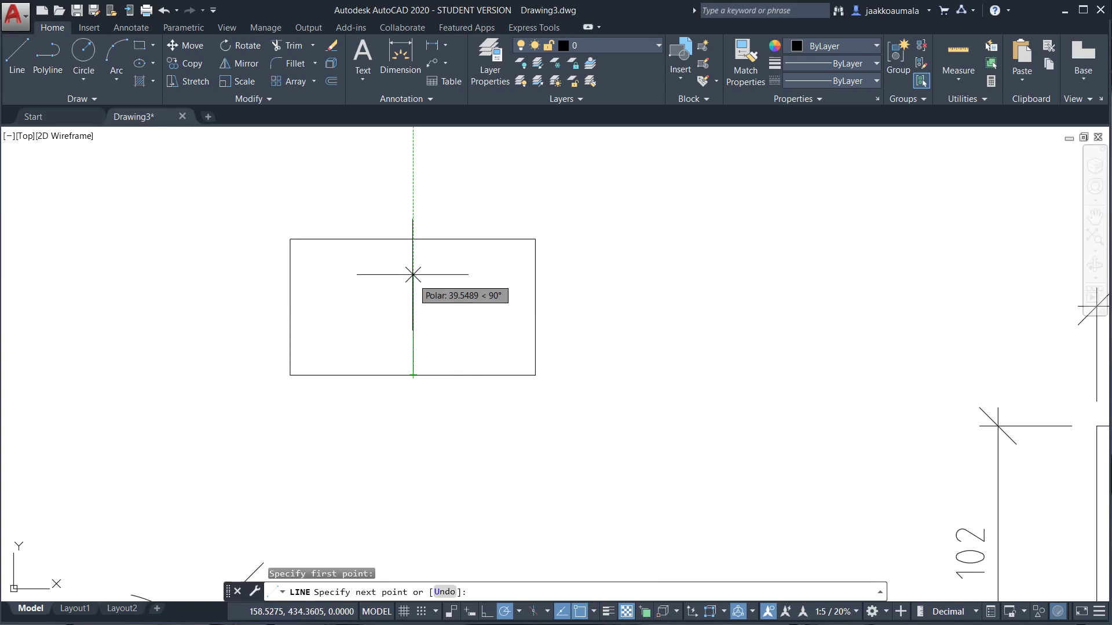
click(413, 239)
key(Return)
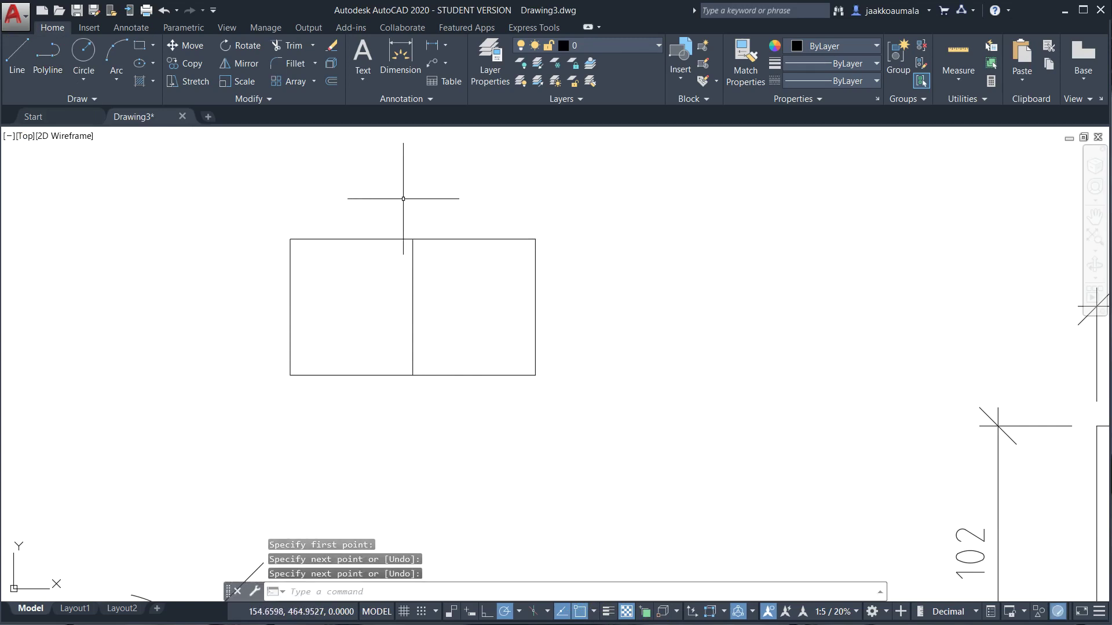
middle_drag(403, 198, 438, 233)
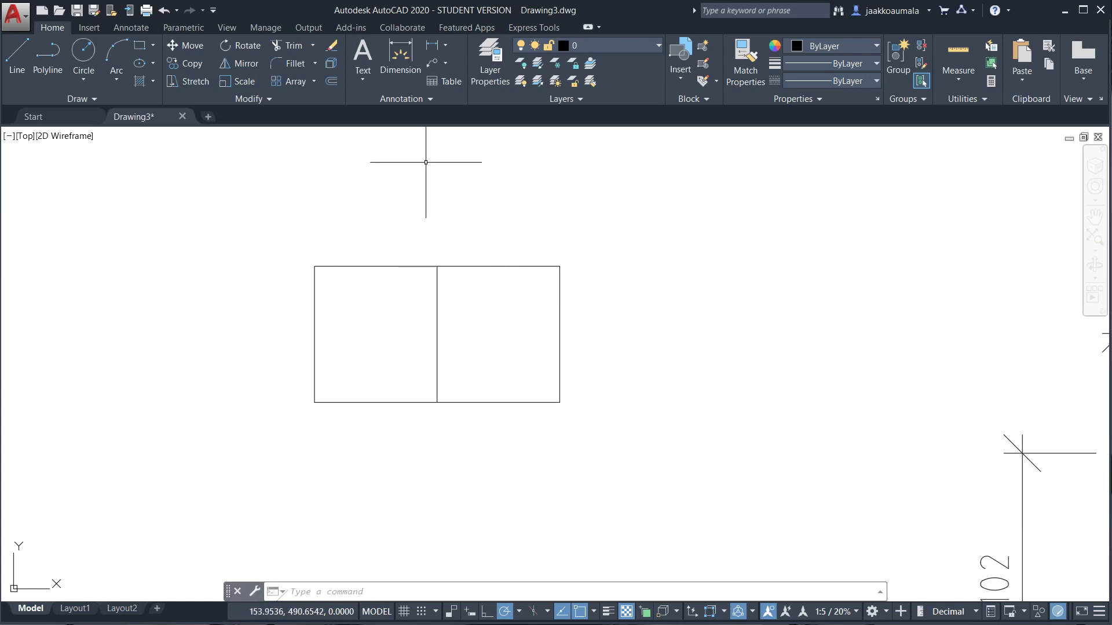
- Dimension the rectangle's top-left corner to the midline as 50 above the rectangle
click(432, 45)
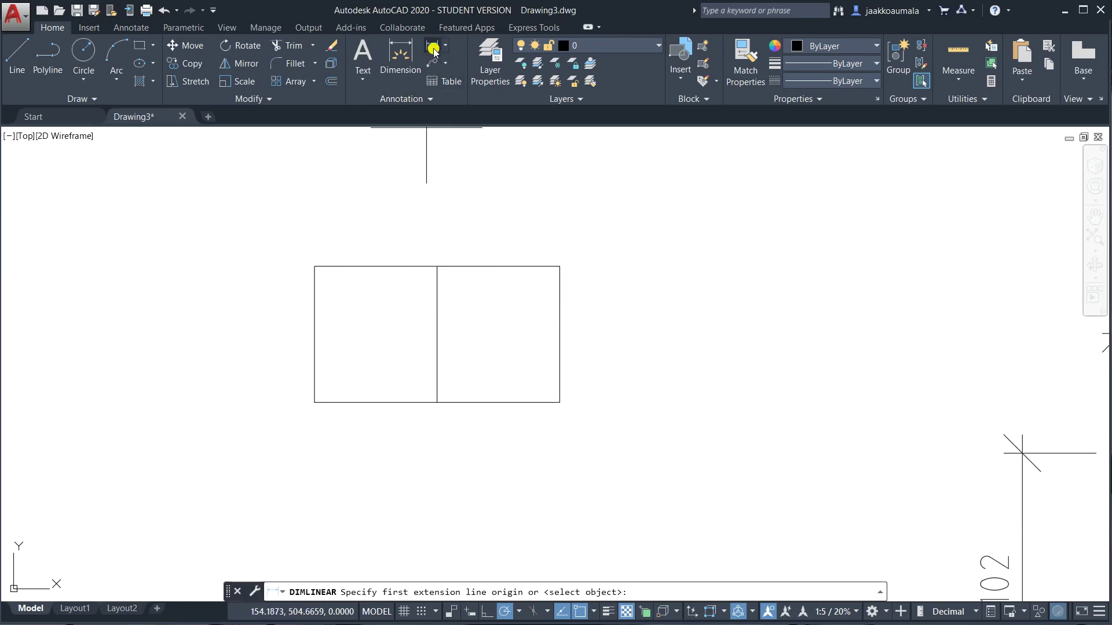
click(314, 267)
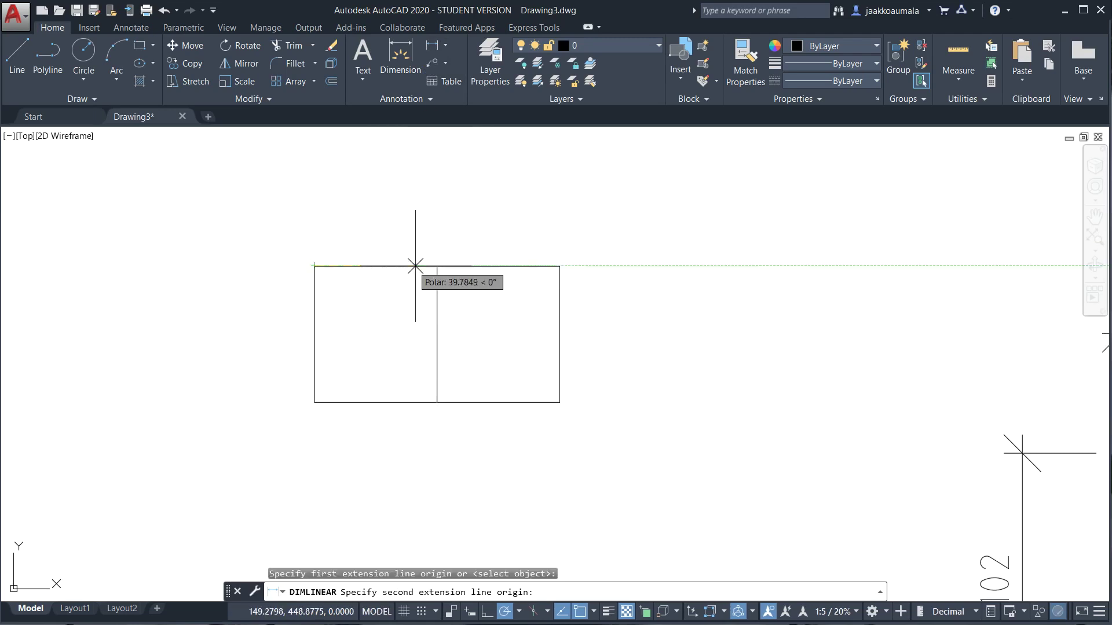
click(437, 266)
click(436, 223)
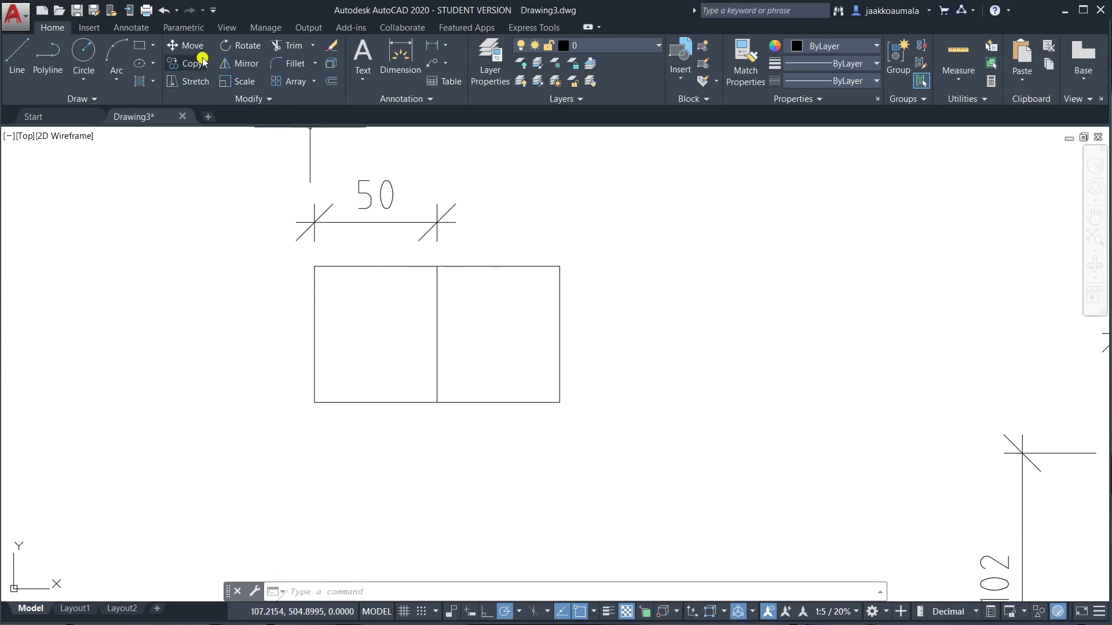
click(318, 29)
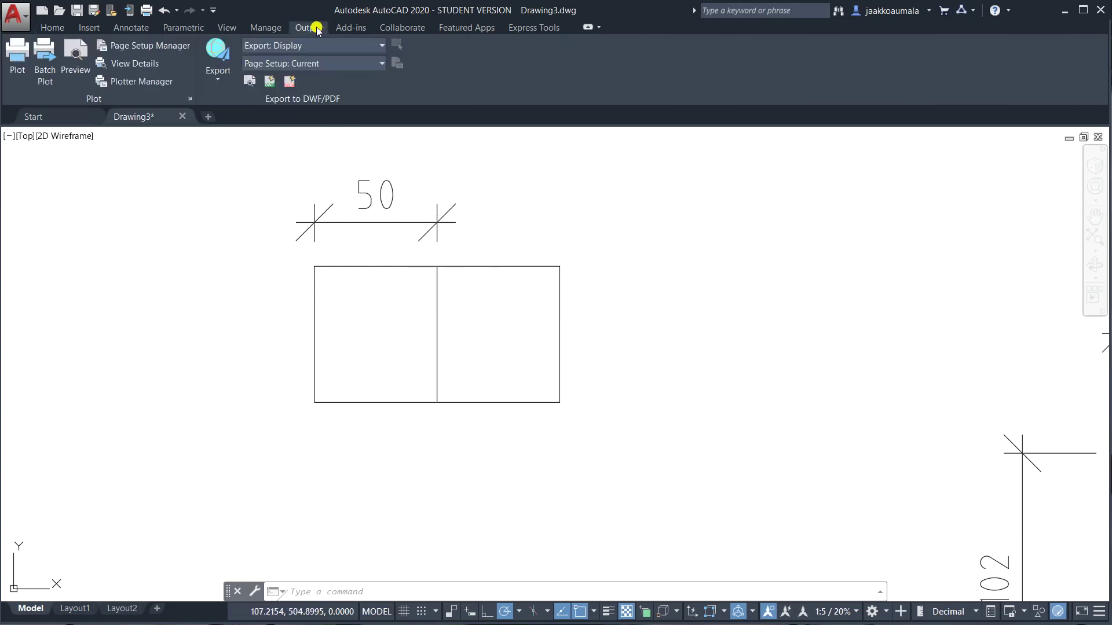
click(179, 27)
click(132, 27)
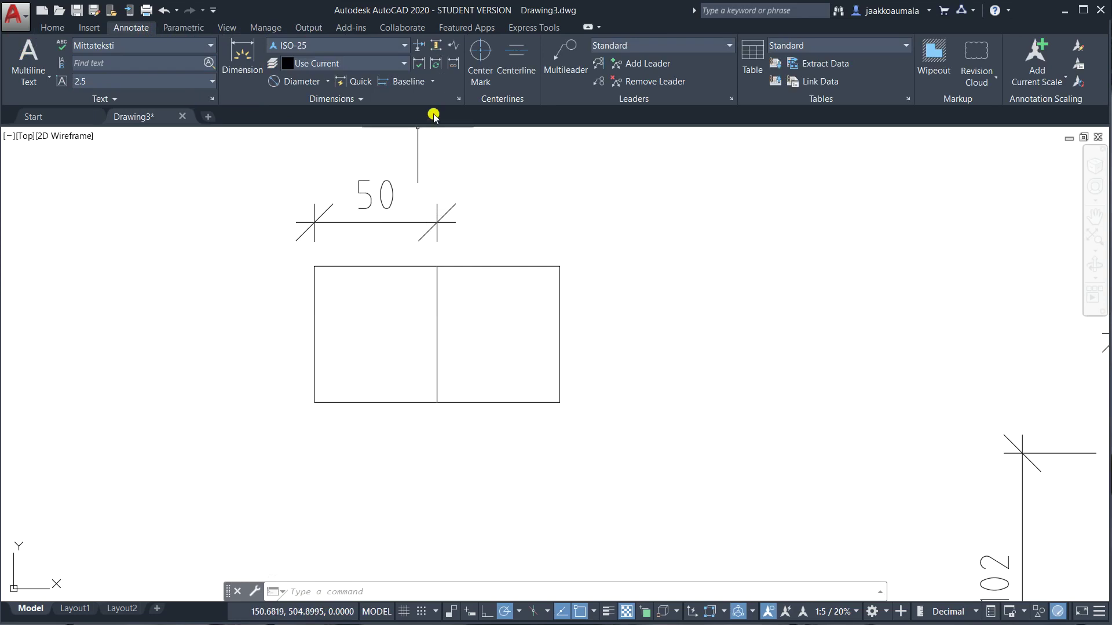
- Chain a second 50 dimension from the first to the rectangle's top-right corner
click(435, 81)
click(421, 109)
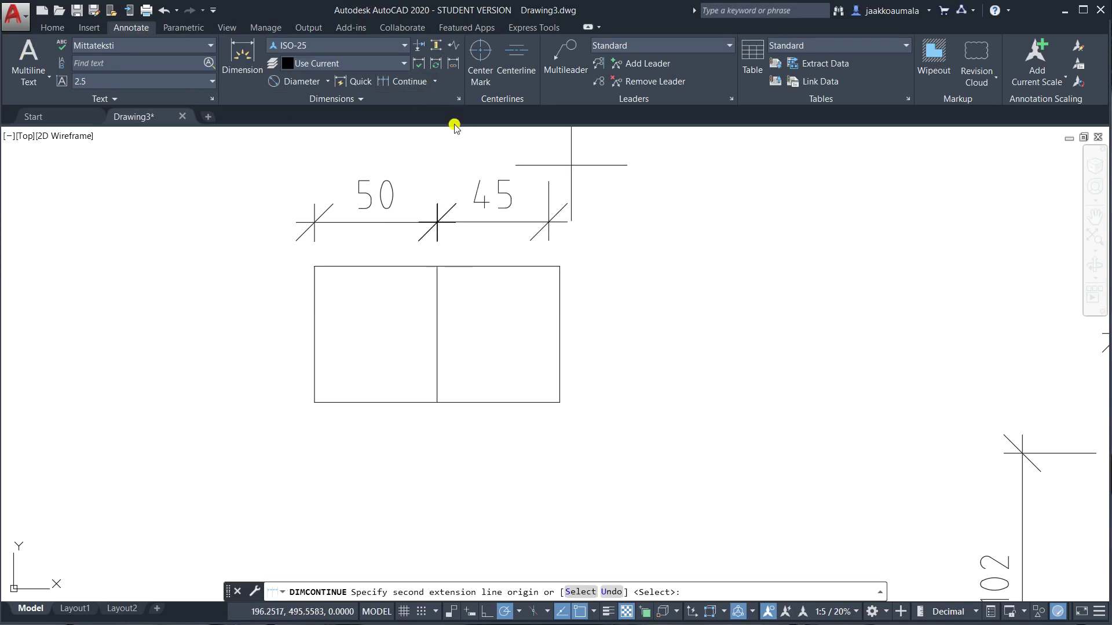
click(559, 266)
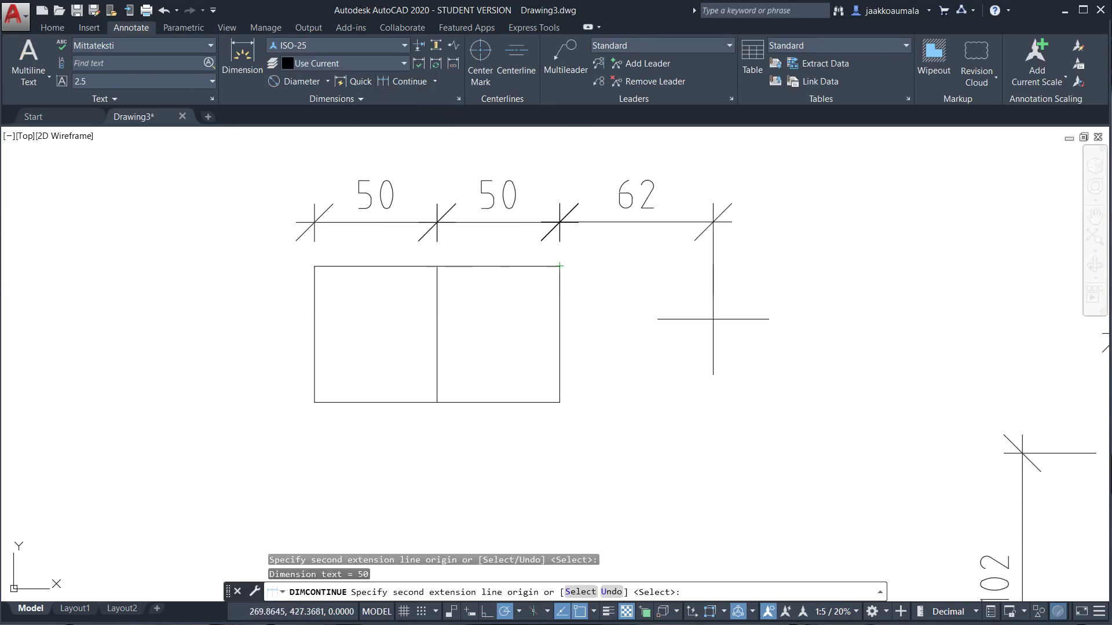
key(Escape)
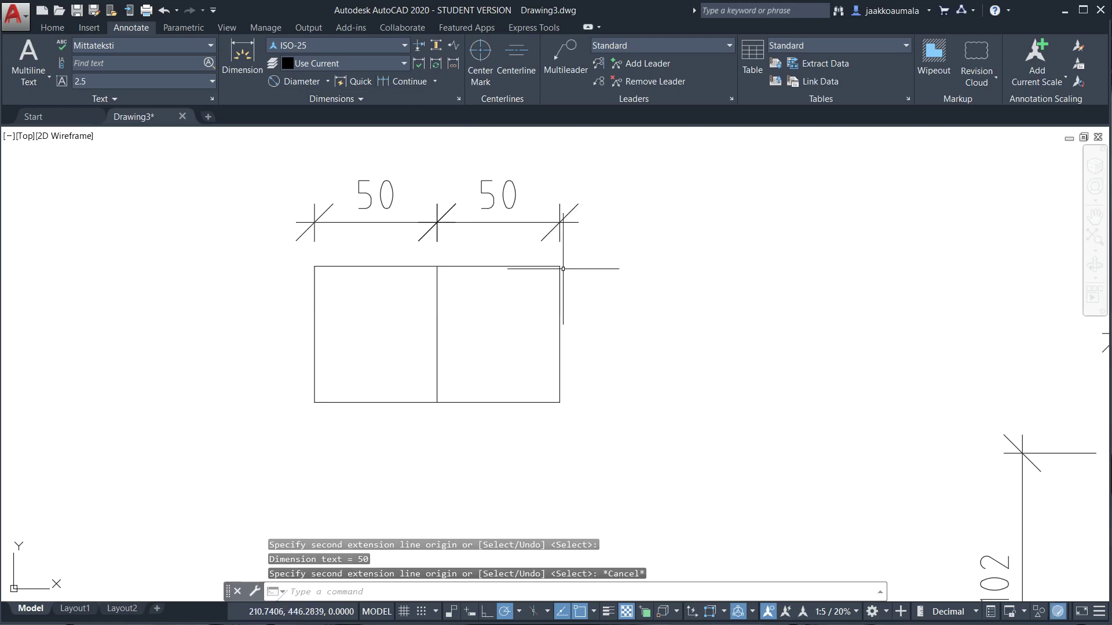
- Add an overall 99 linear dimension across the rectangle's top, above the two 50s
click(436, 82)
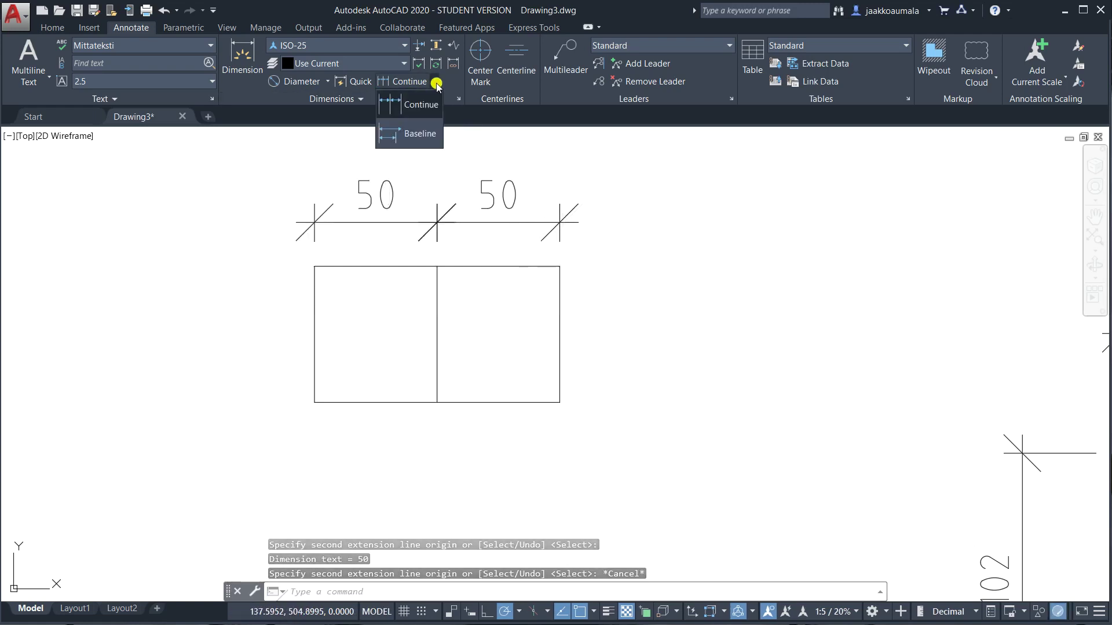
click(350, 82)
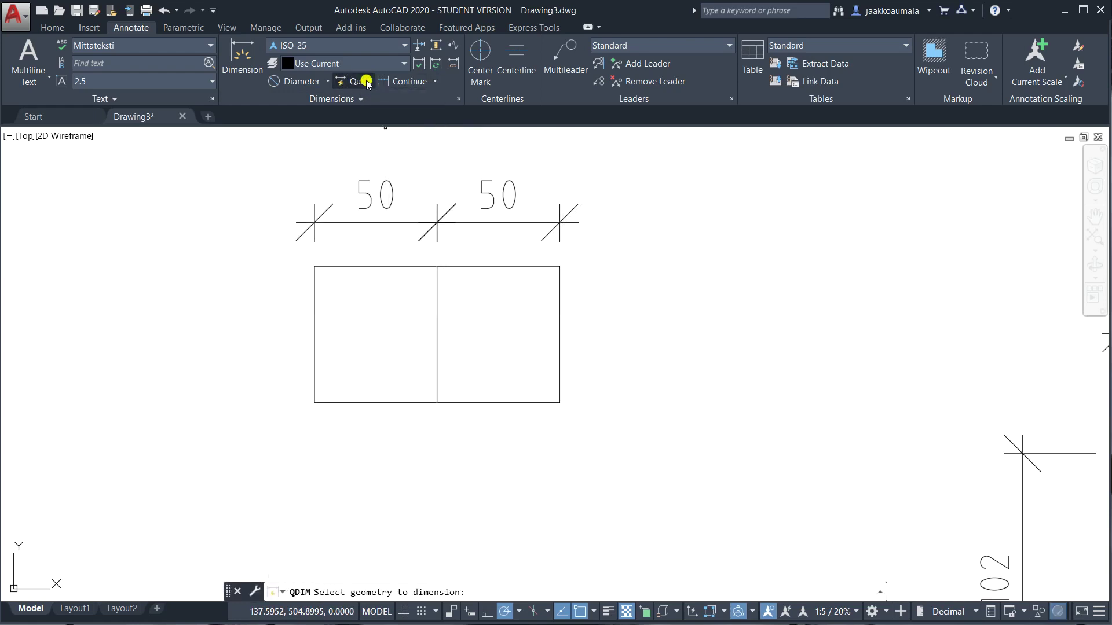
key(Escape)
click(327, 82)
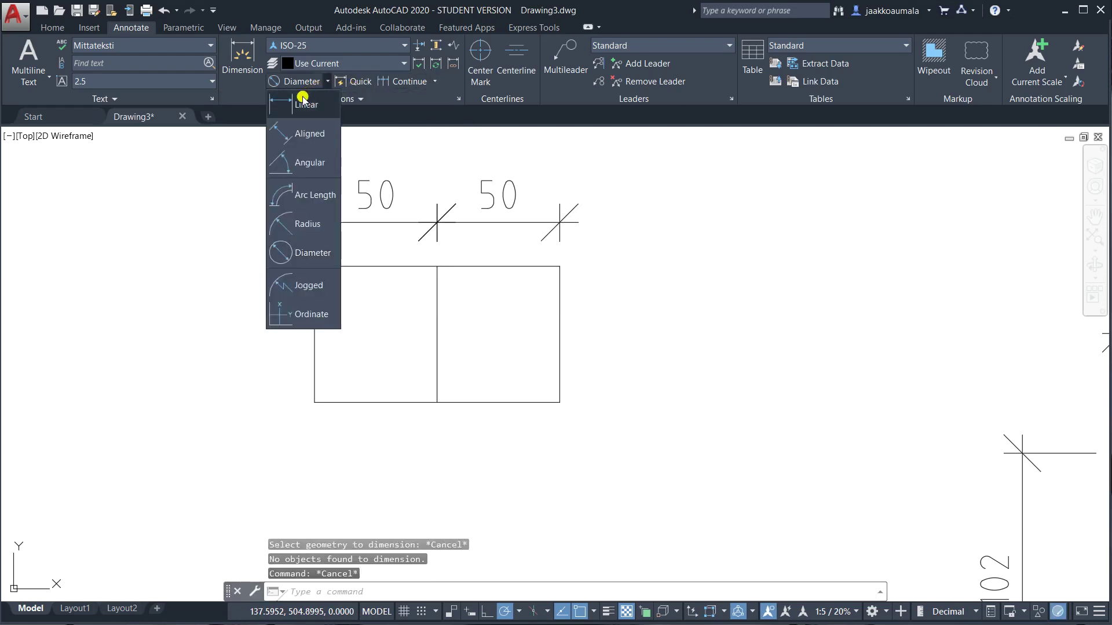
click(304, 123)
click(315, 267)
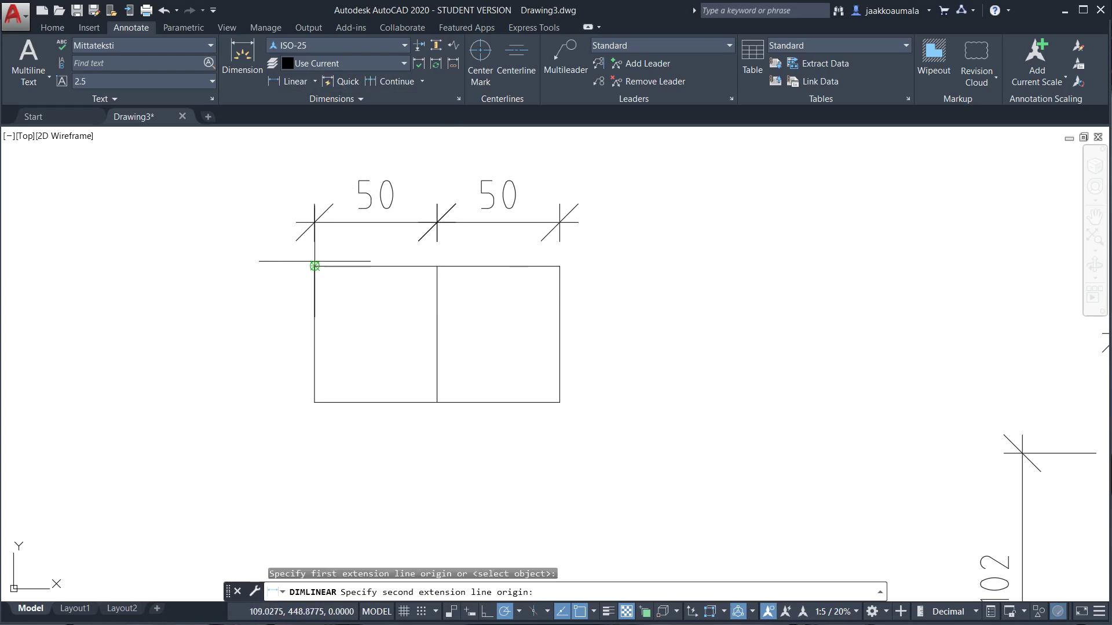
click(559, 266)
scroll(551, 280, down, 2)
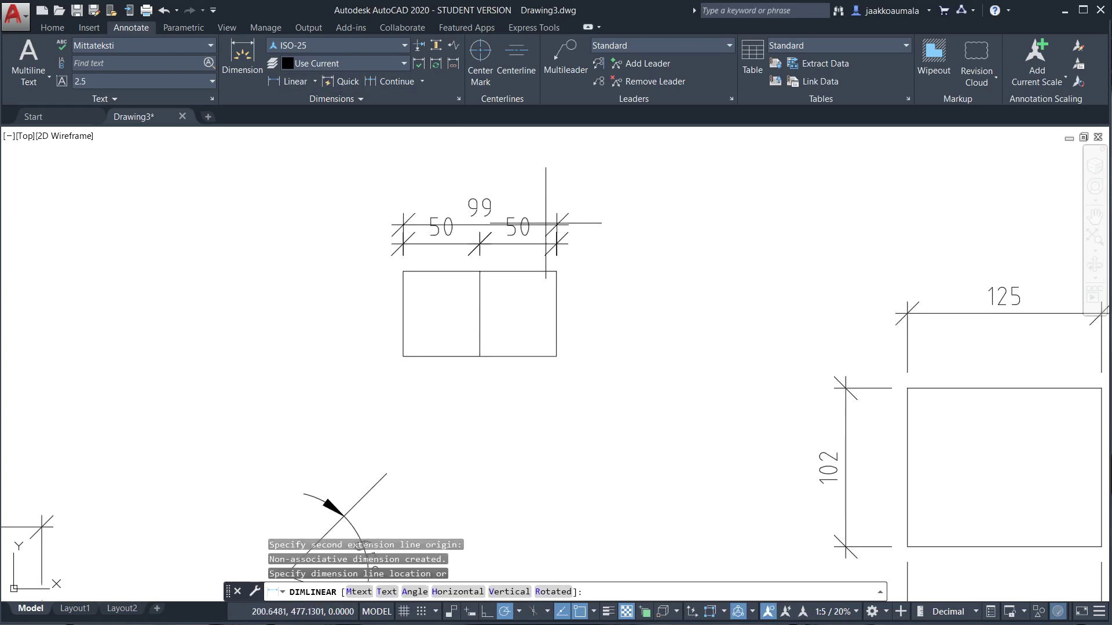
click(552, 202)
scroll(601, 258, up, 2)
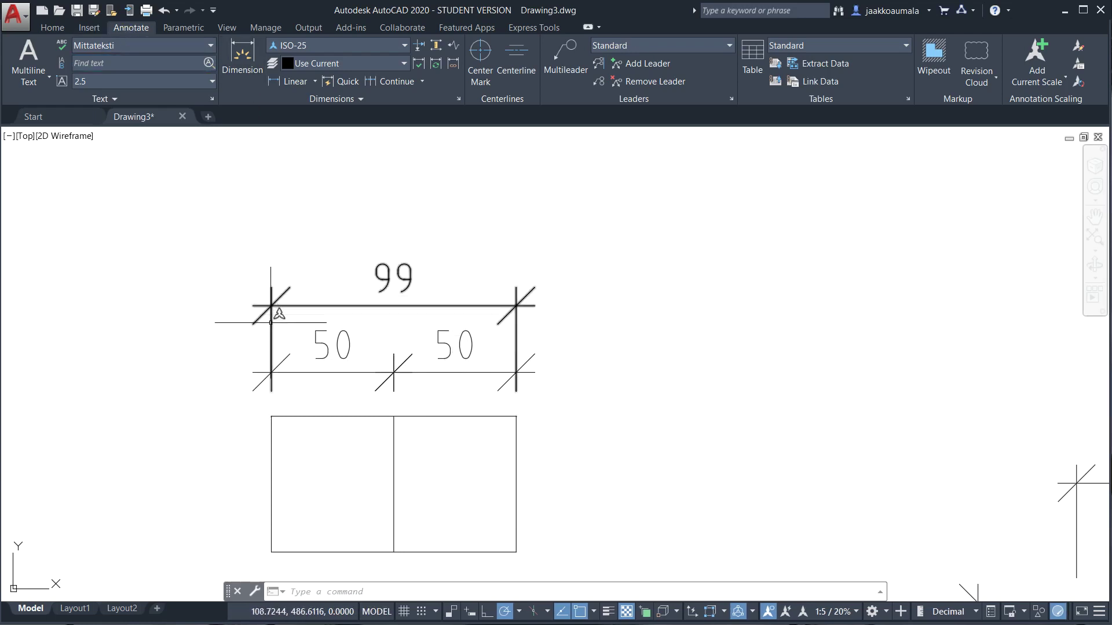
text(di)
key(Return)
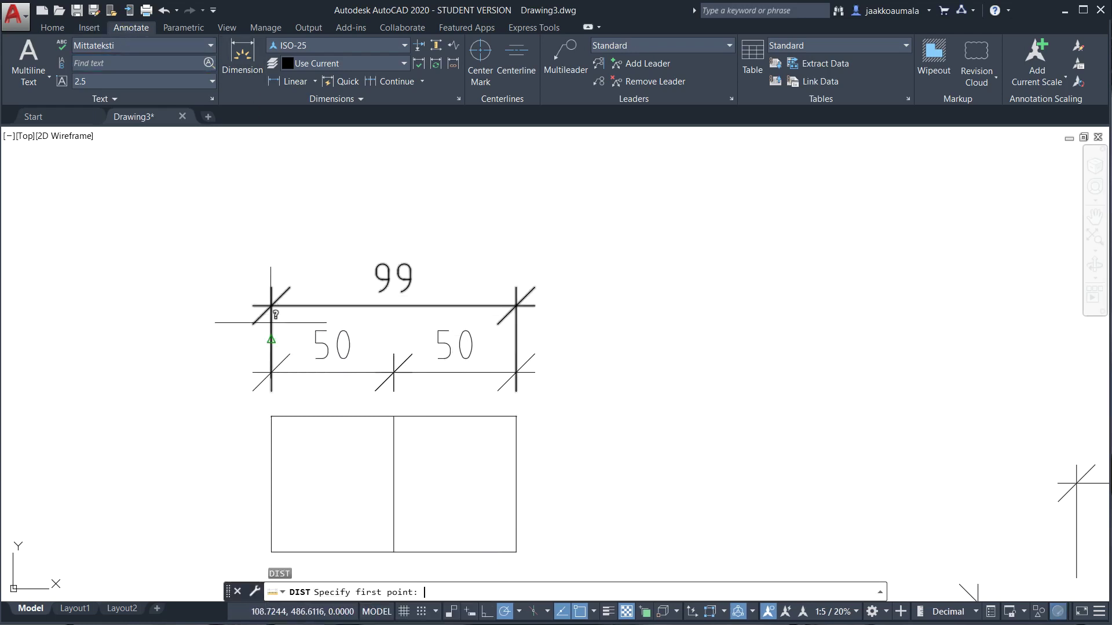
click(271, 372)
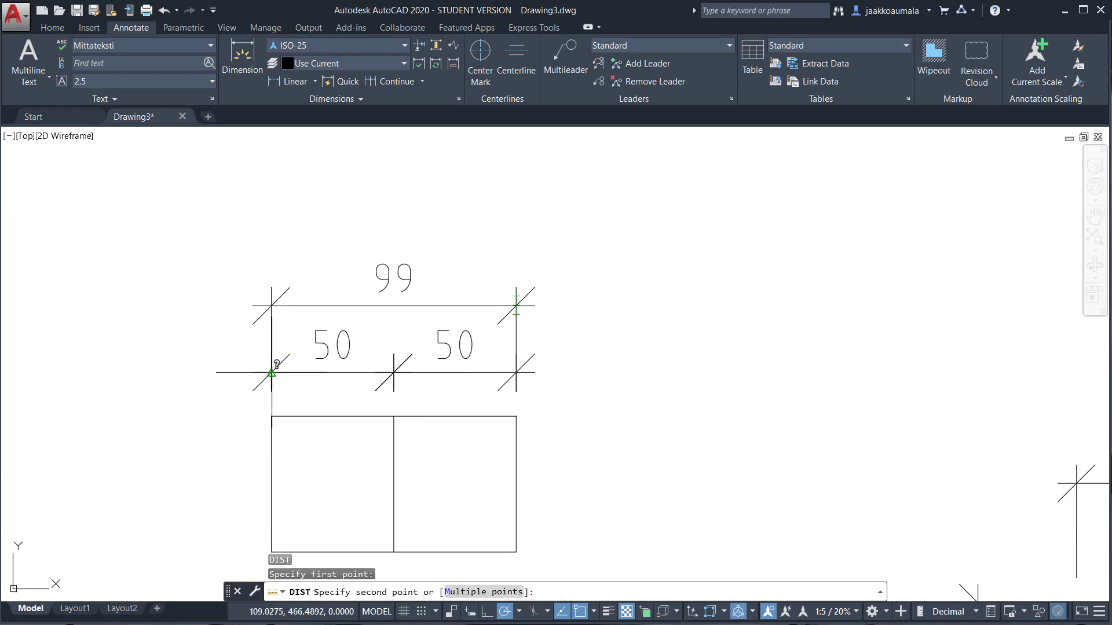
click(392, 372)
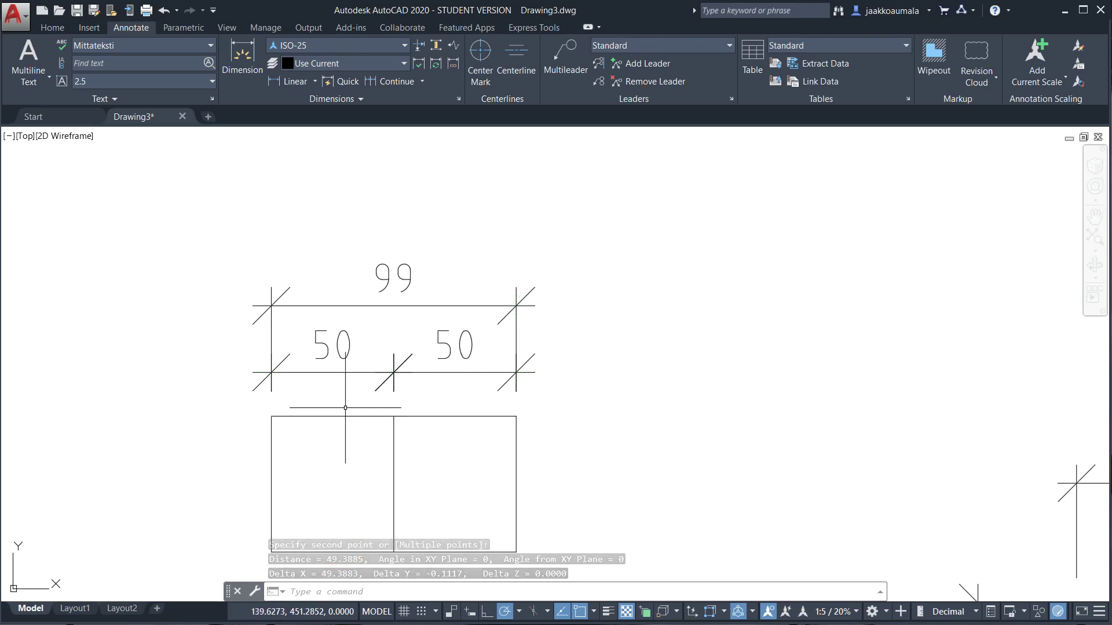
key(Return)
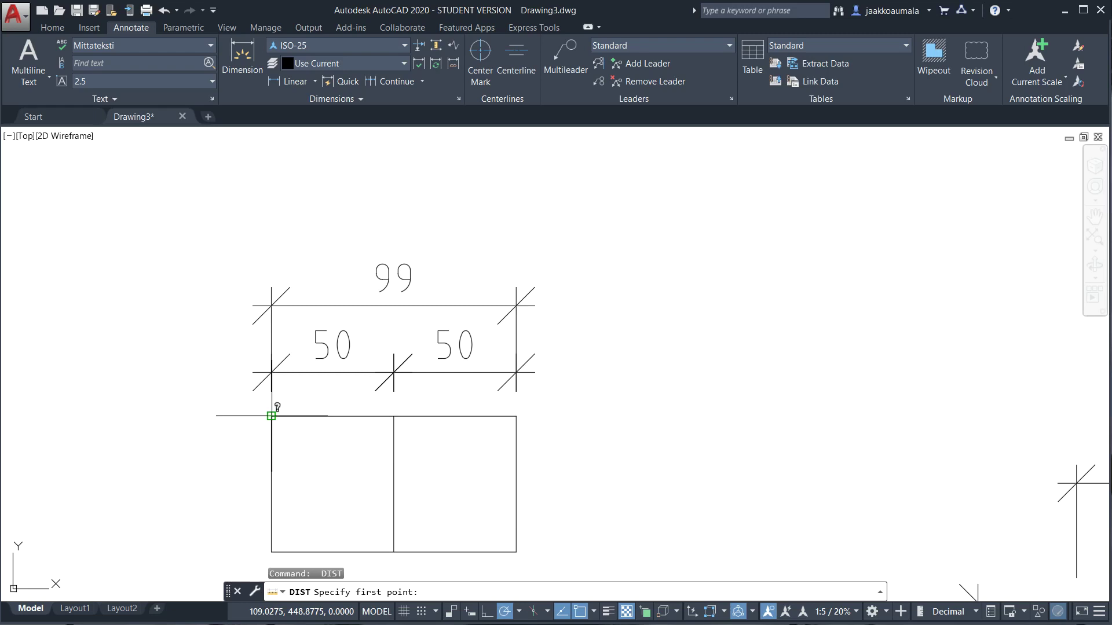
click(283, 415)
click(393, 416)
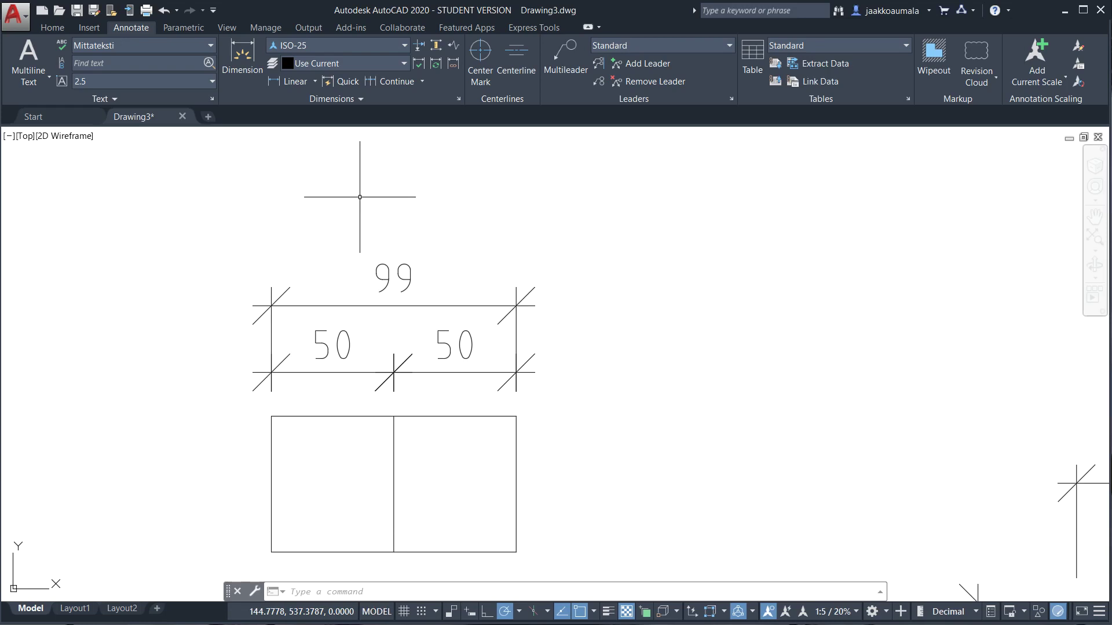
- Inspect the ISO-25 dimension style's Primary Units precision (0.00) and cancel without changes
click(457, 100)
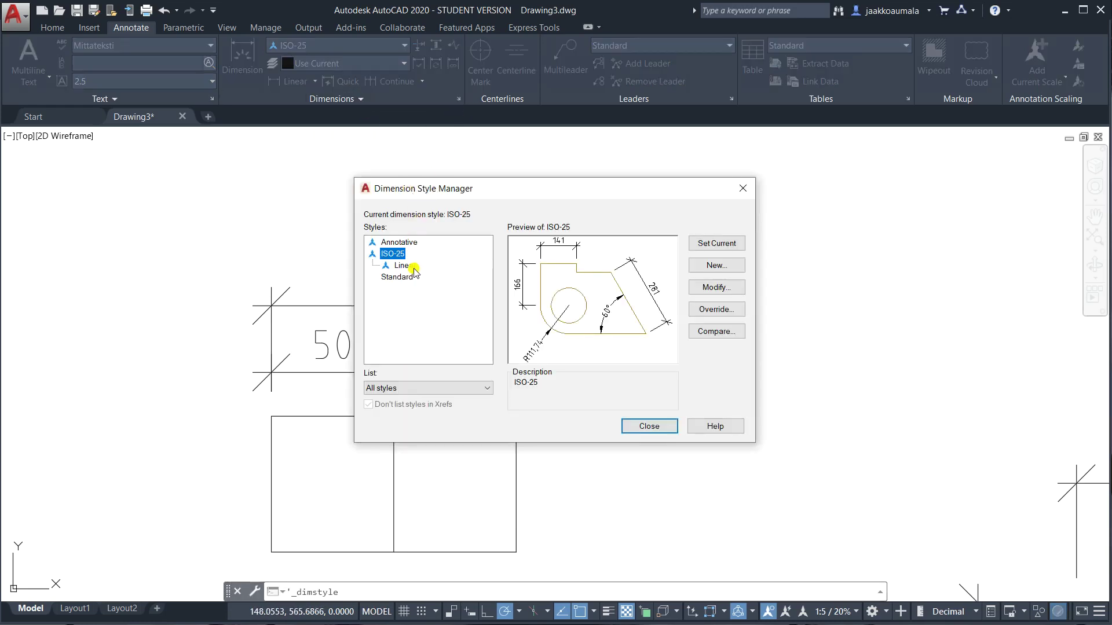
click(716, 288)
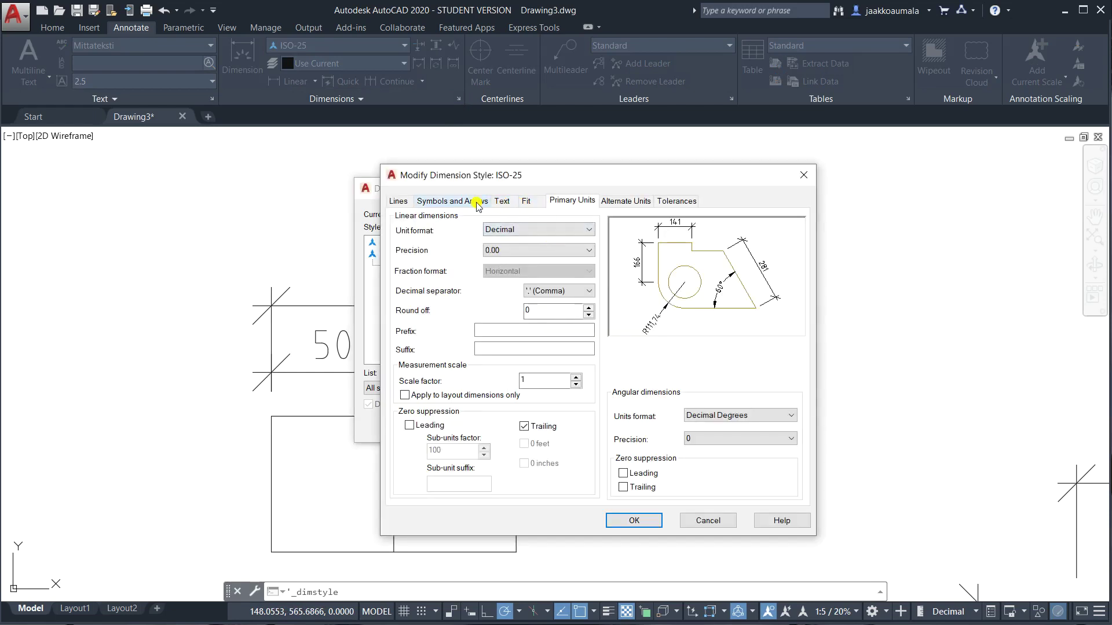
click(537, 250)
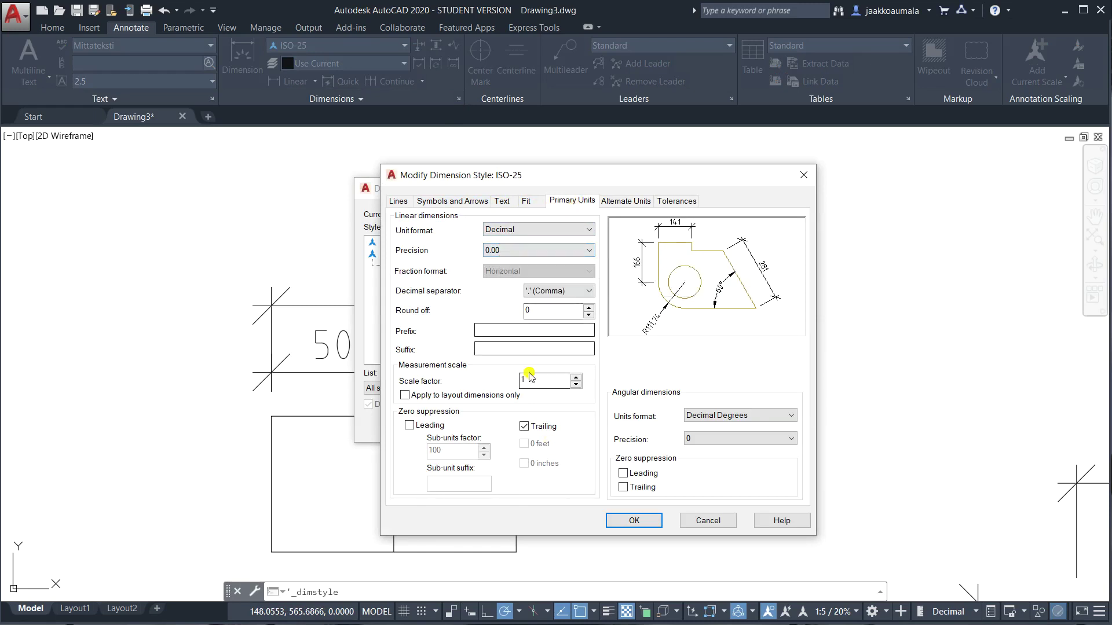
click(519, 248)
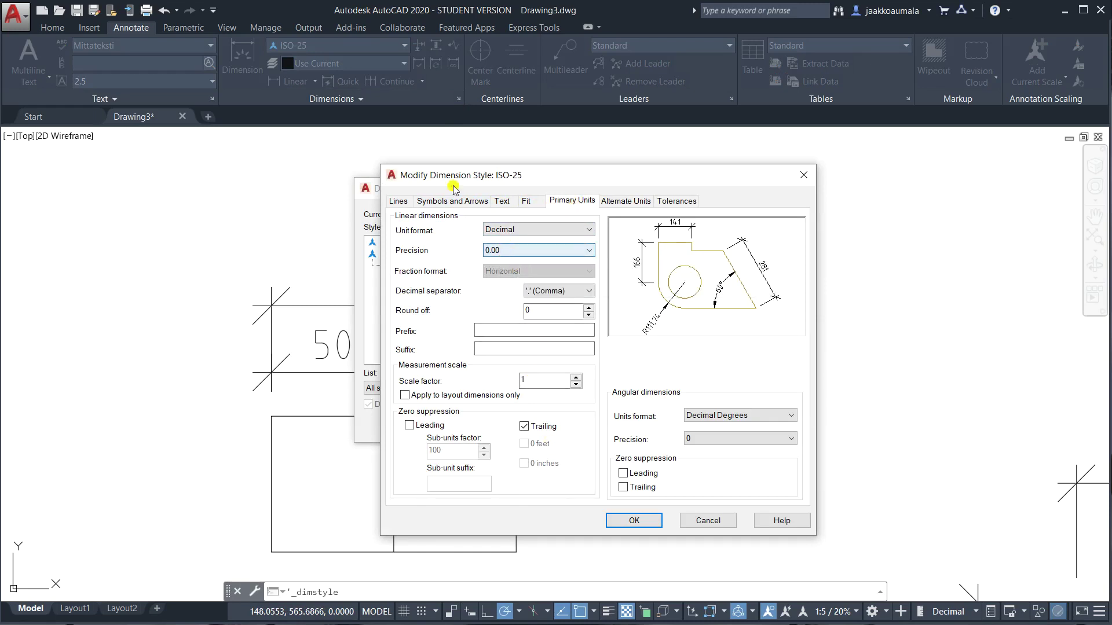
click(707, 520)
- Give the ISO-25 Linear substyle 0.0 precision with trailing zeros suppressed, so halves read 49,5
click(408, 267)
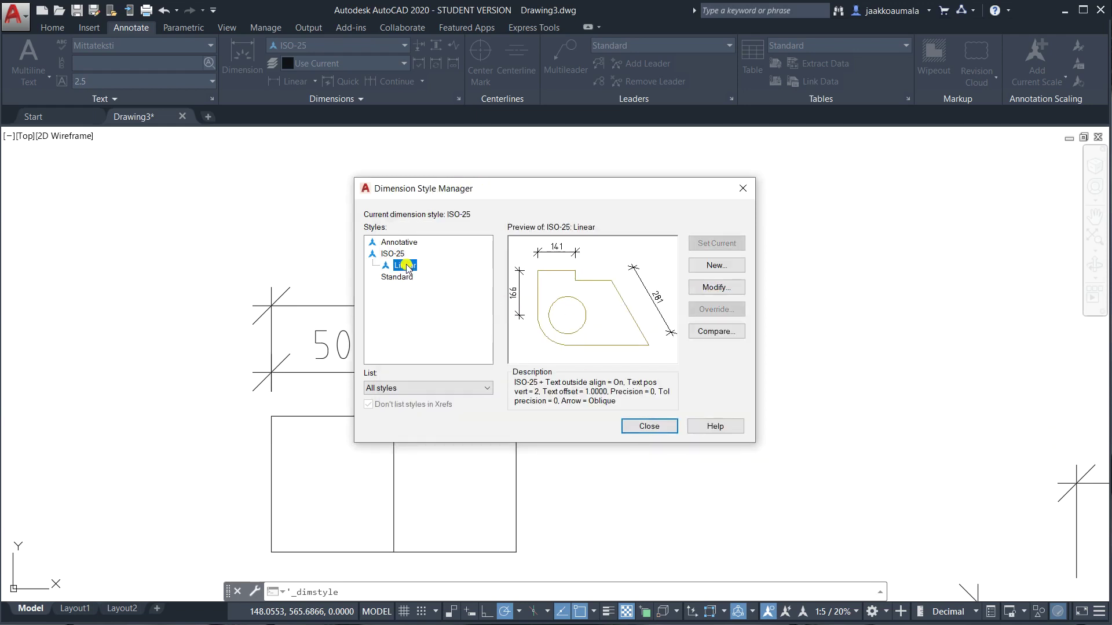
click(717, 288)
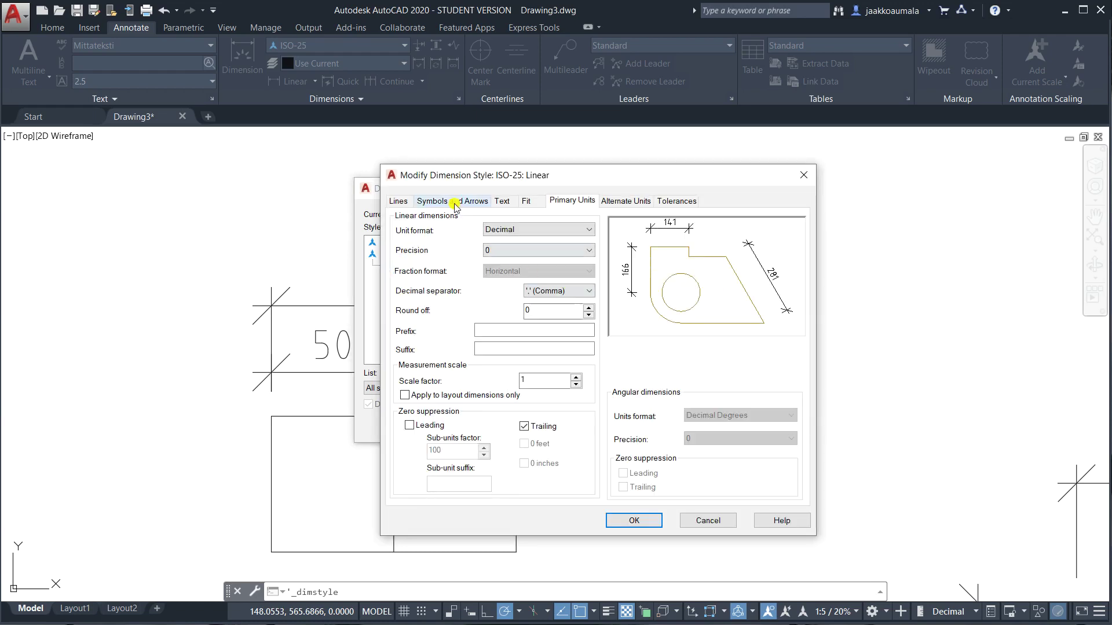
click(489, 251)
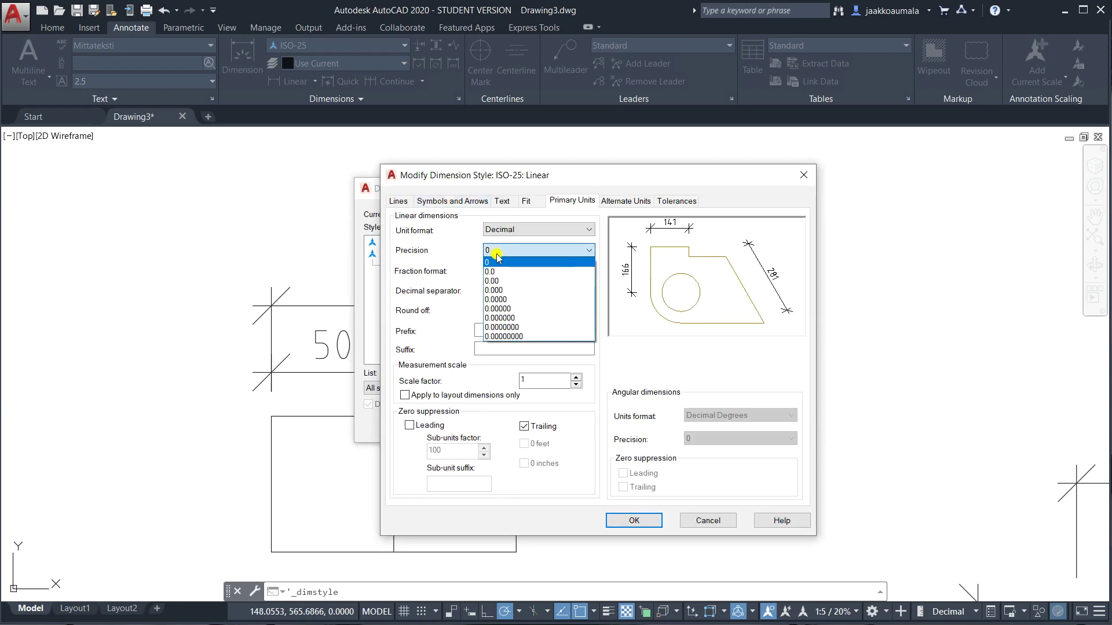
click(501, 273)
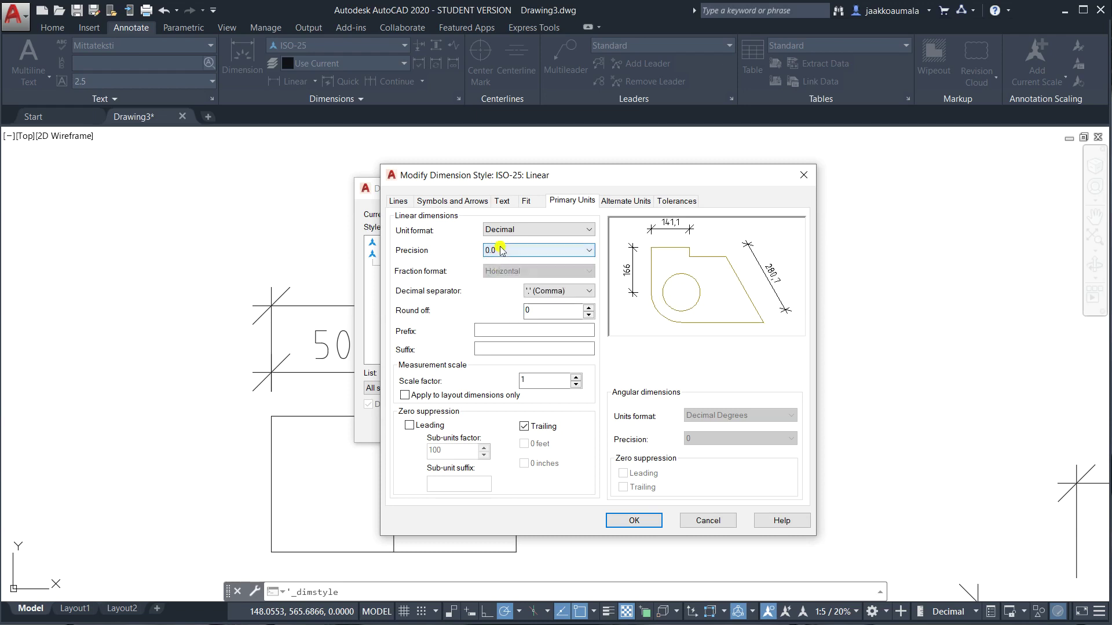
click(524, 427)
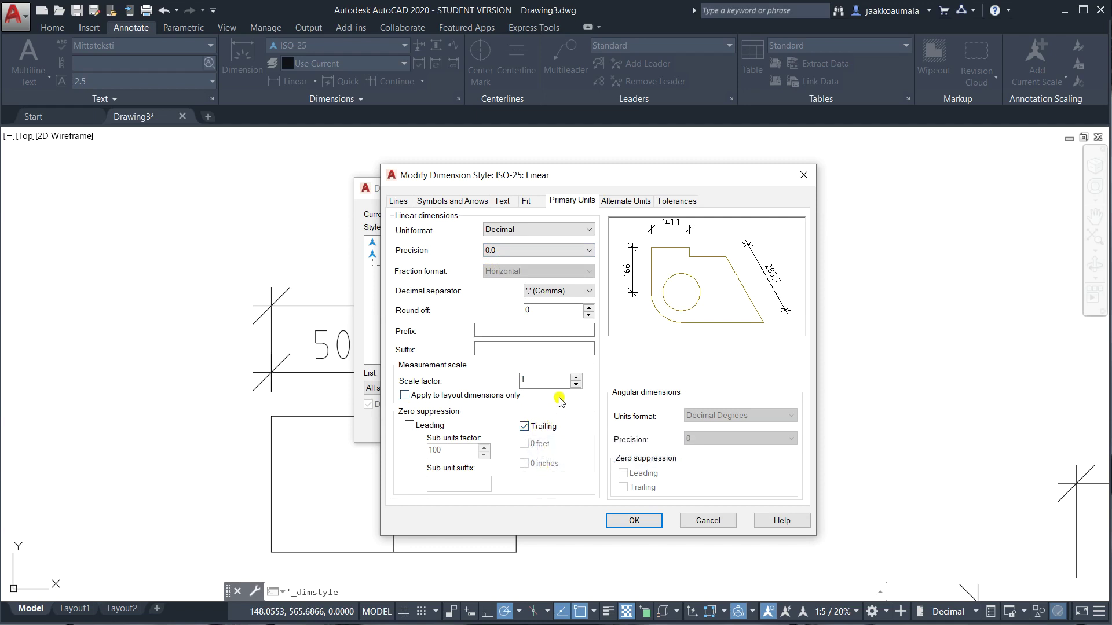
click(640, 520)
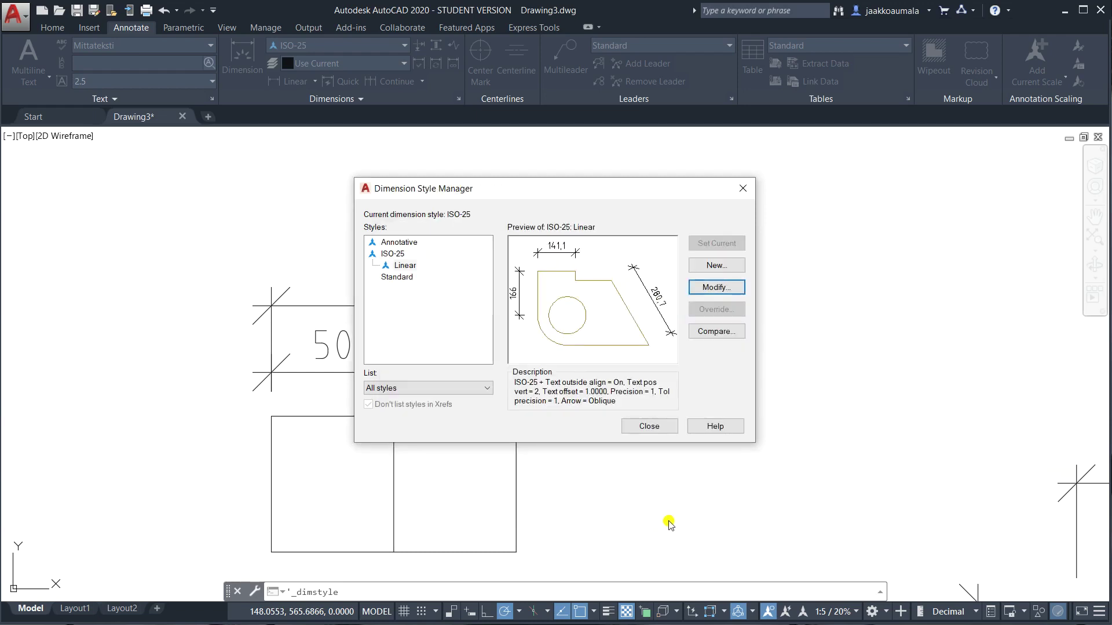
click(649, 426)
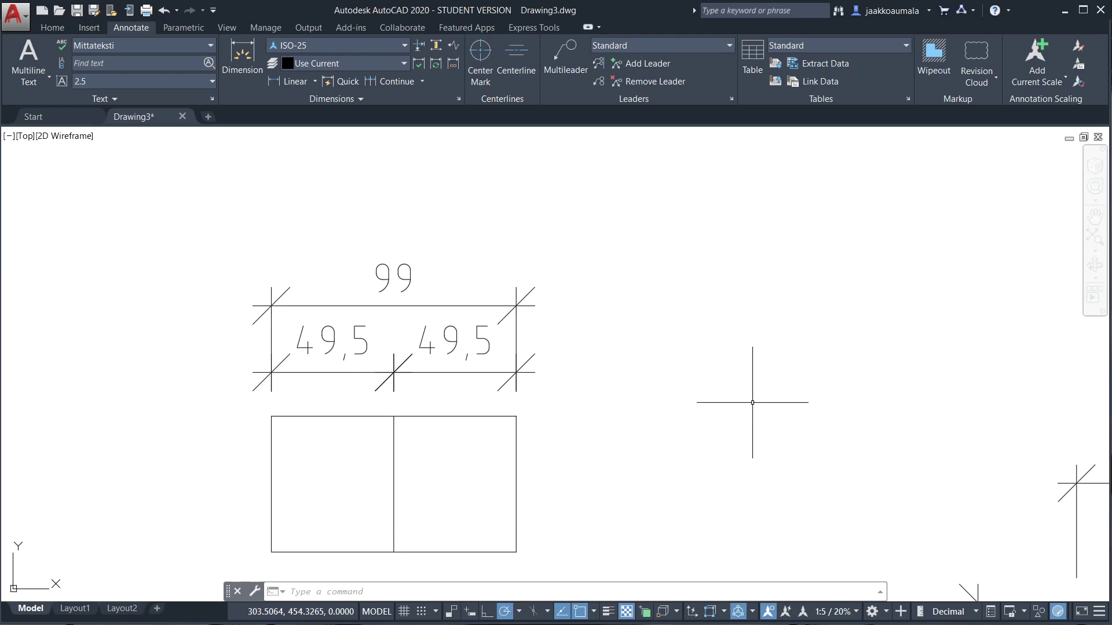
scroll(703, 346, down, 2)
middle_drag(703, 345, 698, 311)
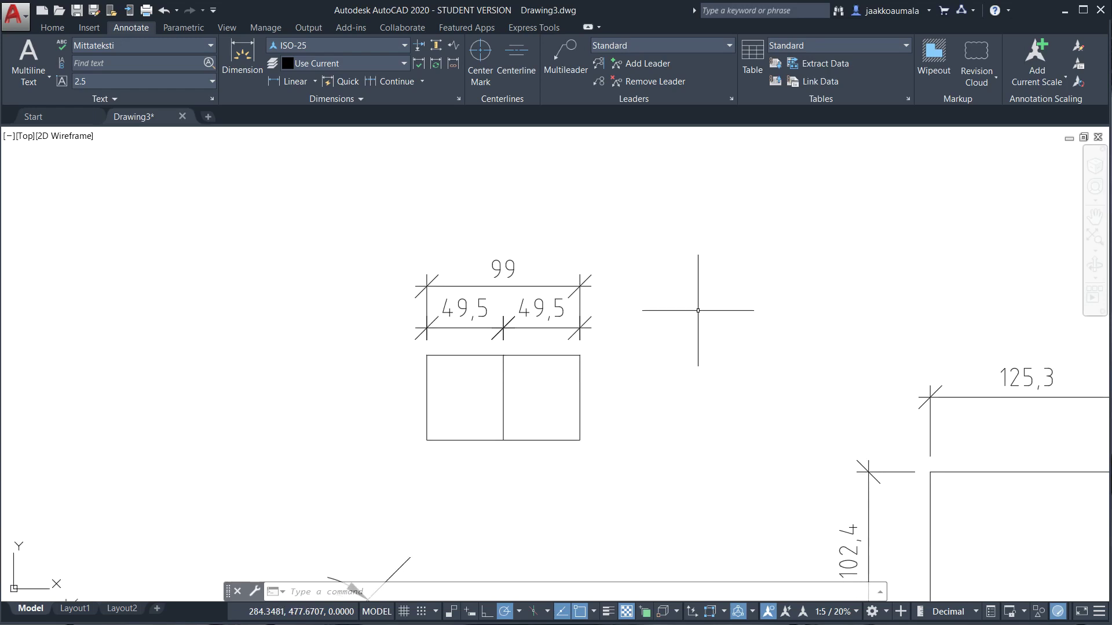
scroll(698, 311, up, 2)
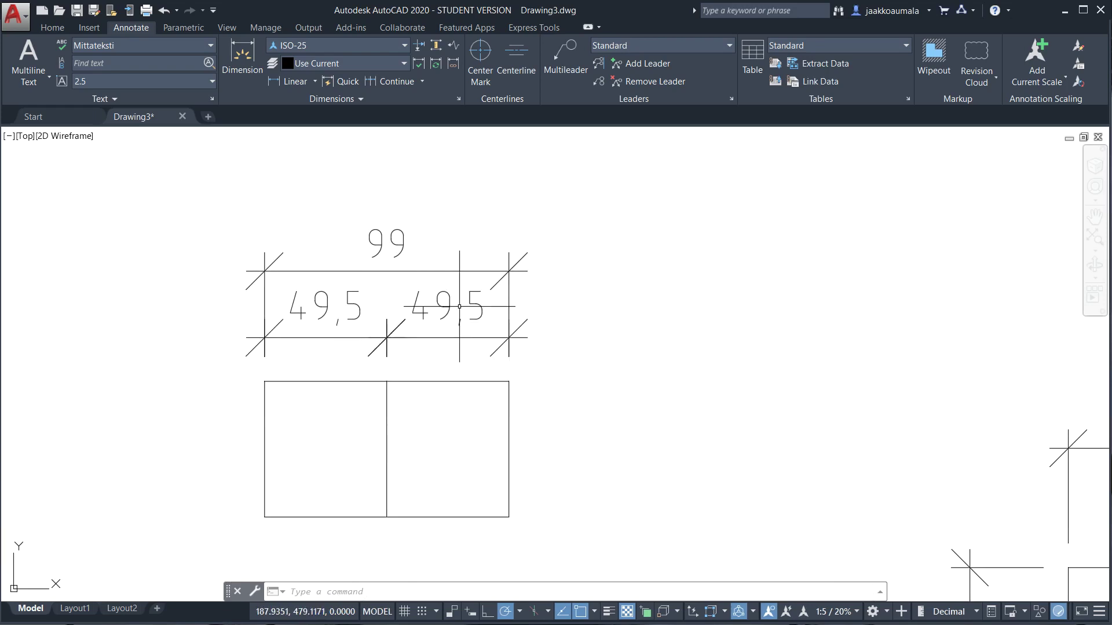
scroll(589, 465, down, 2)
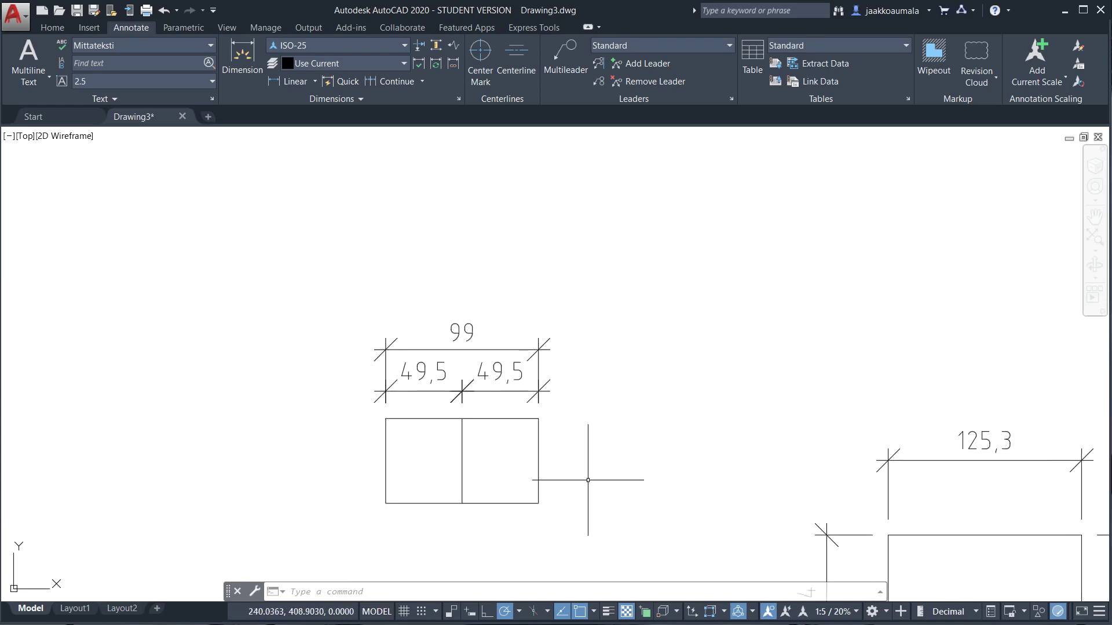
middle_drag(588, 488, 572, 434)
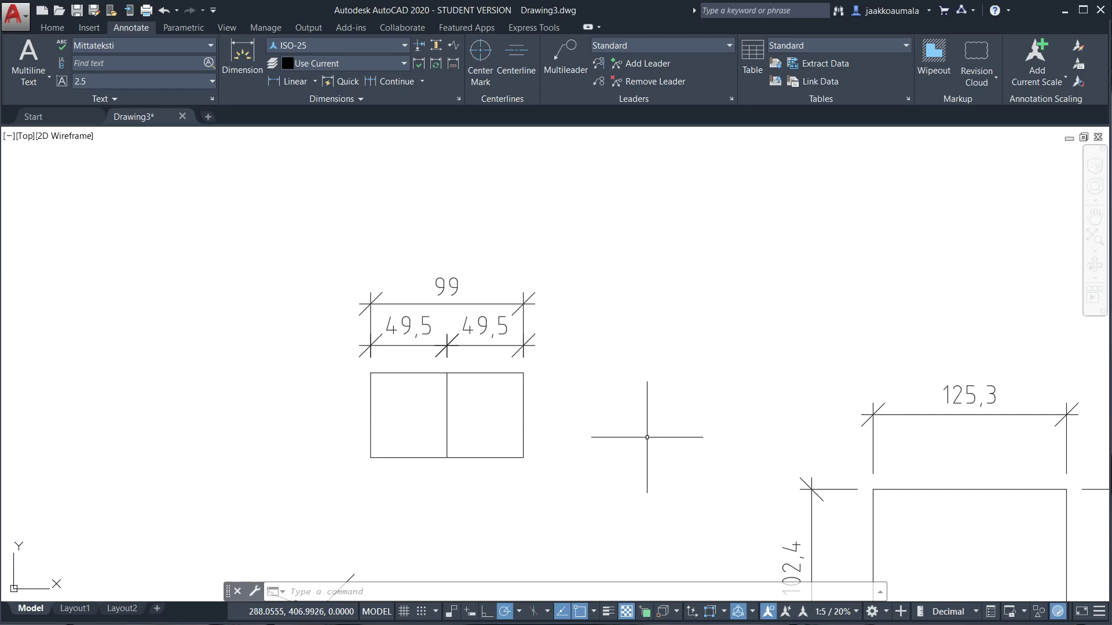
scroll(581, 454, down, 1)
scroll(583, 447, down, 1)
scroll(558, 417, down, 1)
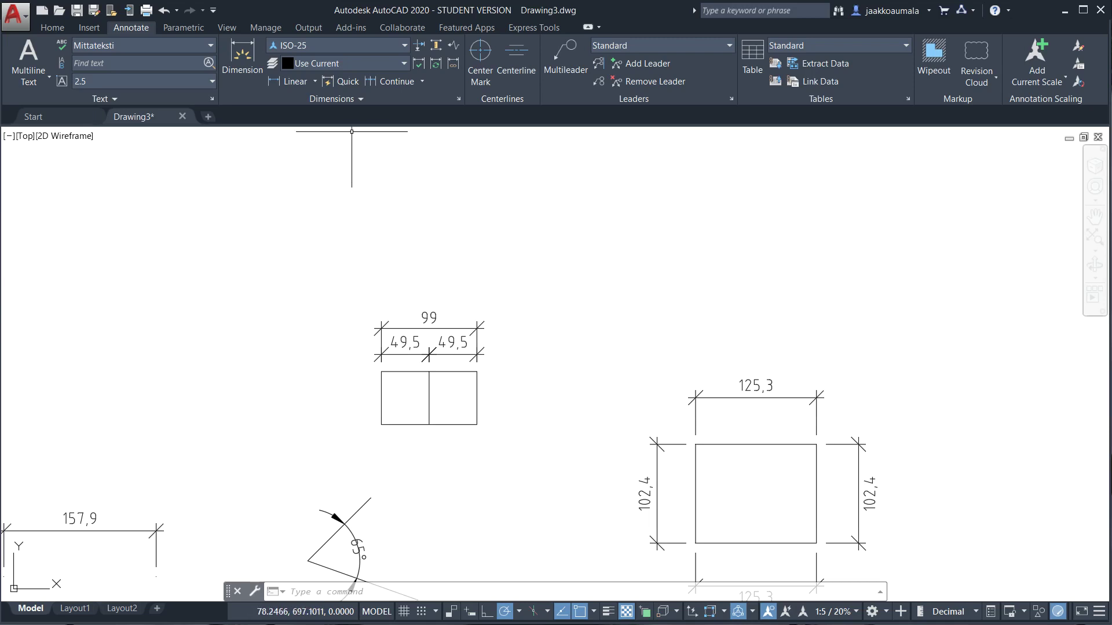
- Edit the ISO-25 Linear substyle and toggle alternate units display on, then back off
click(458, 98)
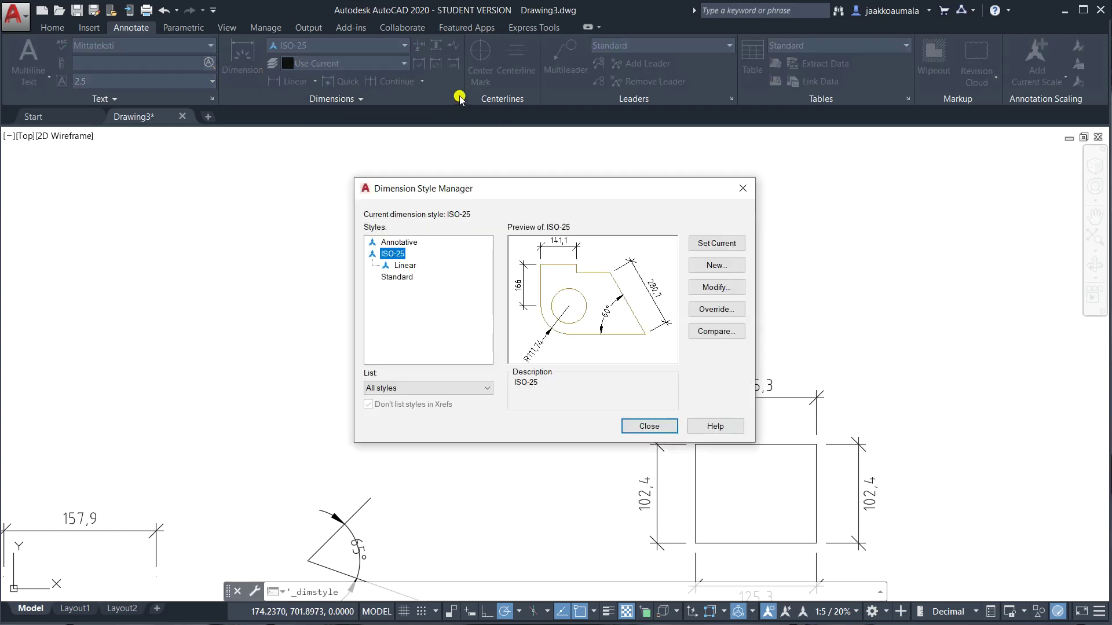
click(407, 265)
click(724, 289)
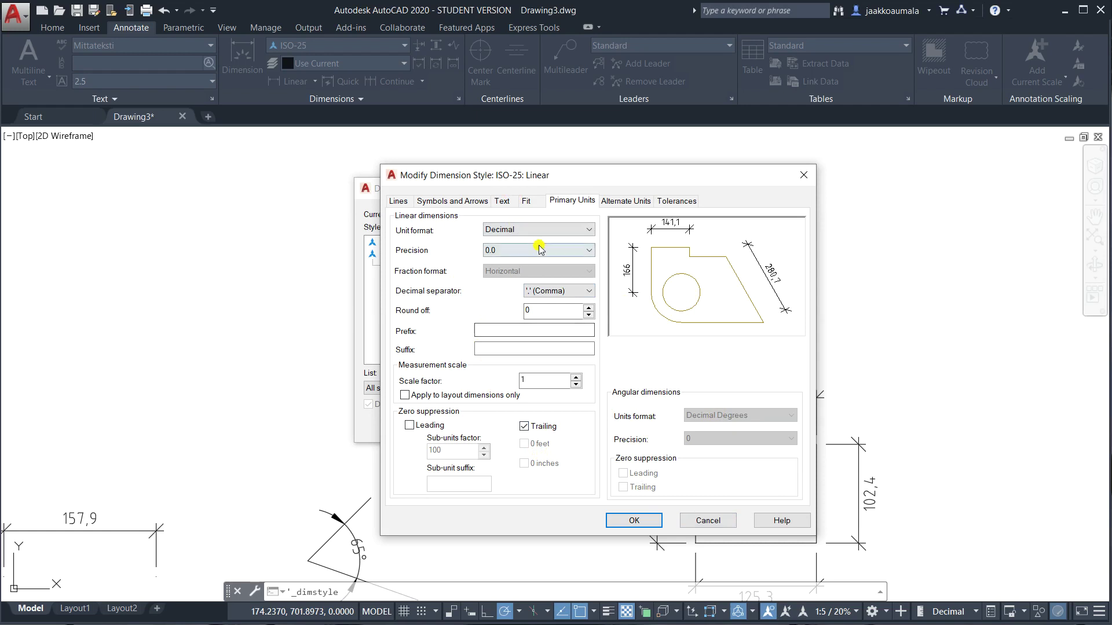
click(637, 201)
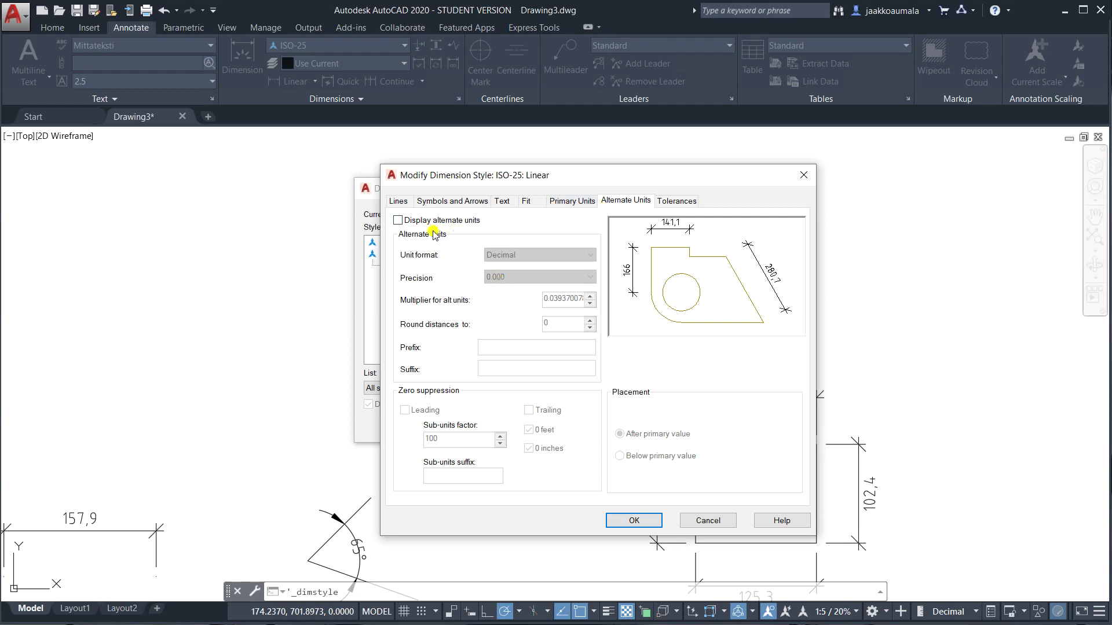
click(398, 221)
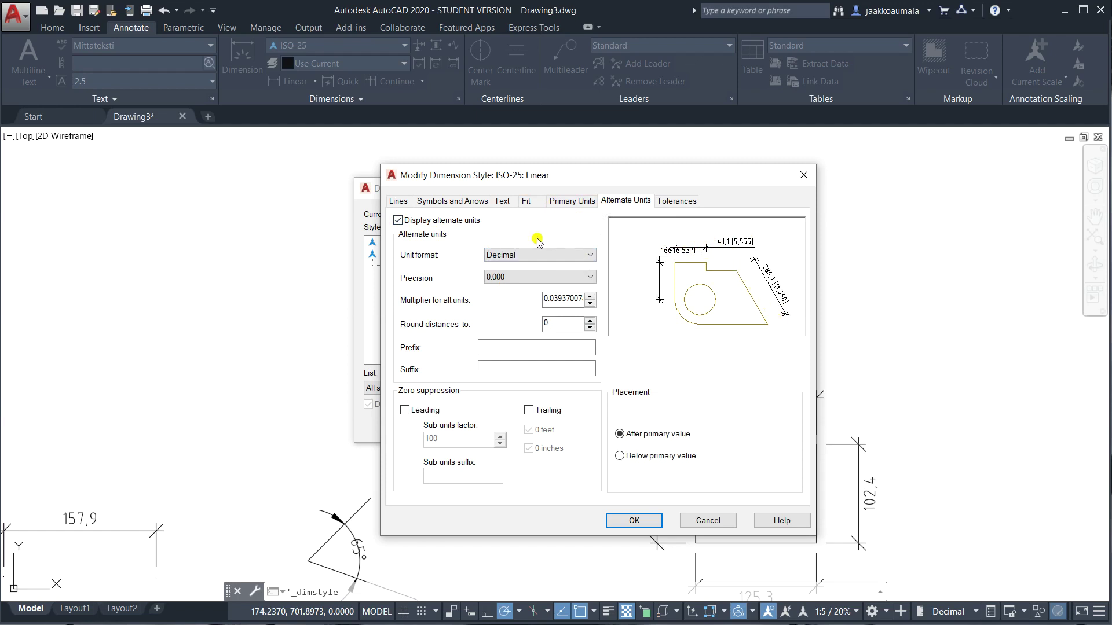
click(398, 220)
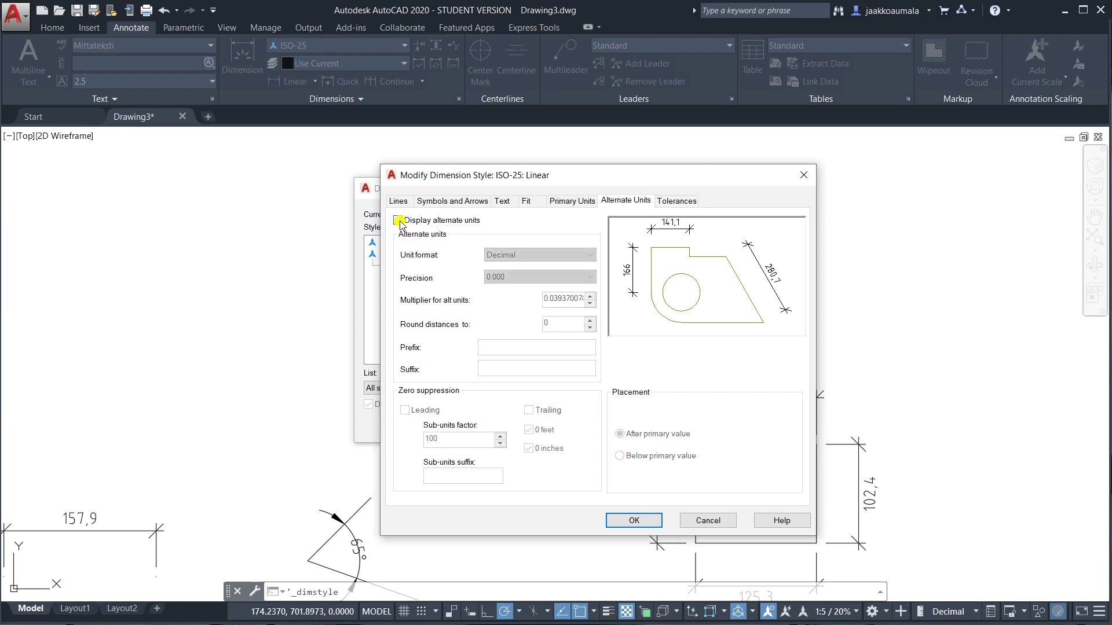
- Try a symmetrical tolerance with upper value 1, then set the tolerance method back to None
click(673, 200)
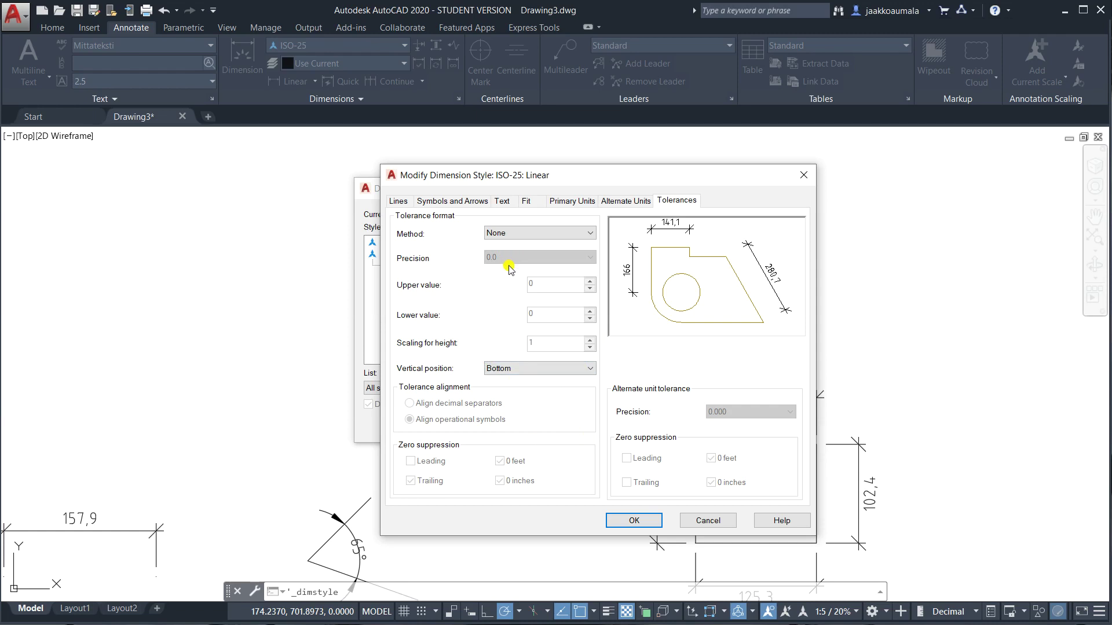
click(529, 235)
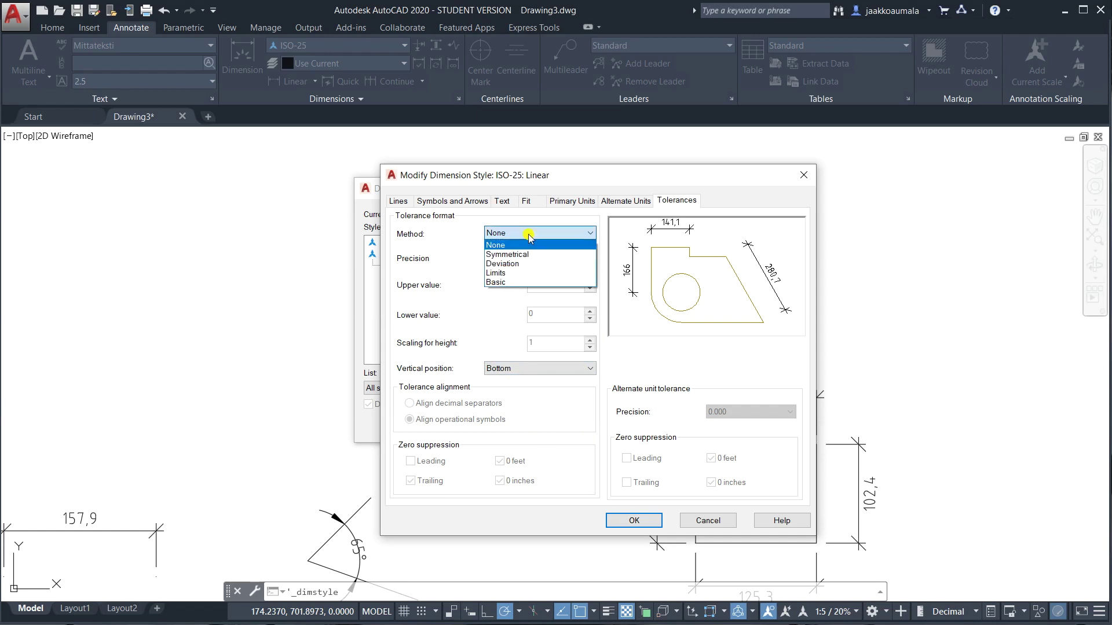
click(528, 254)
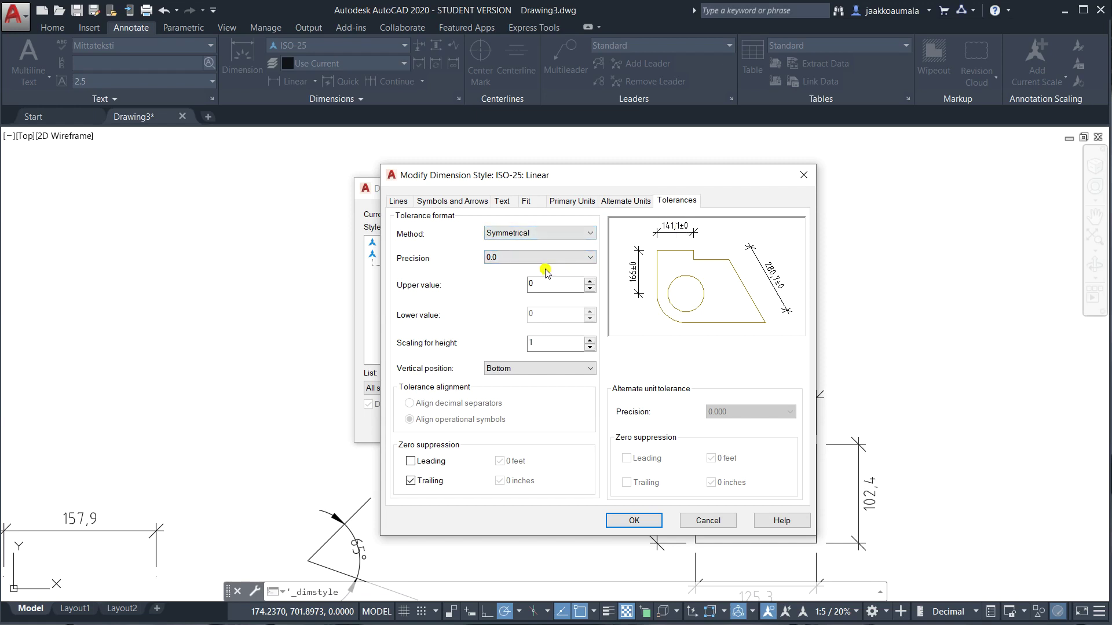
click(590, 259)
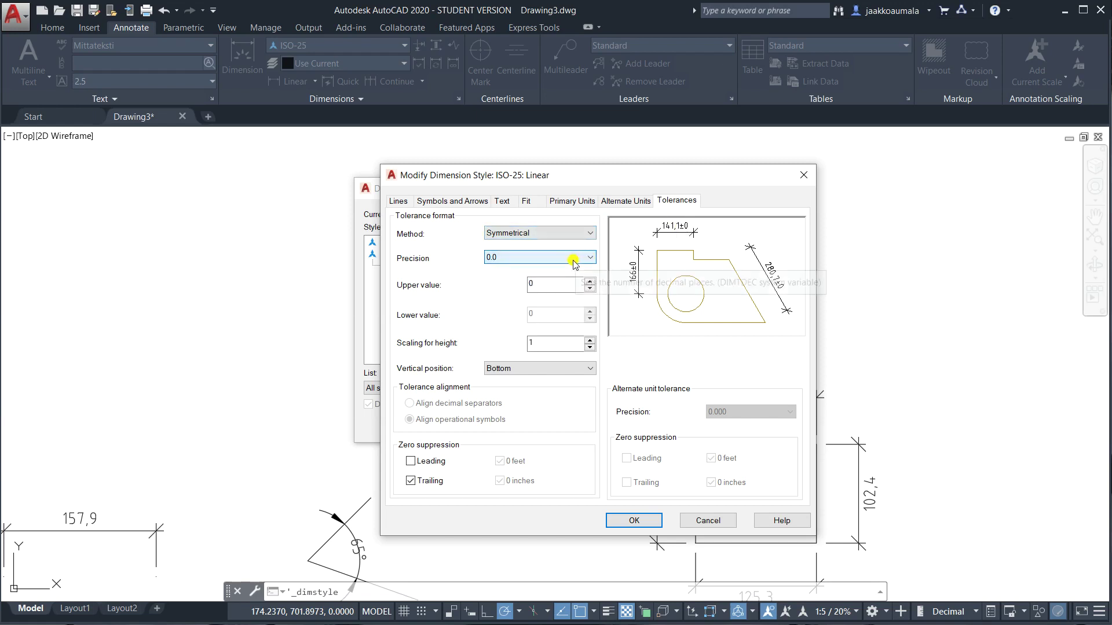
double_click(552, 286)
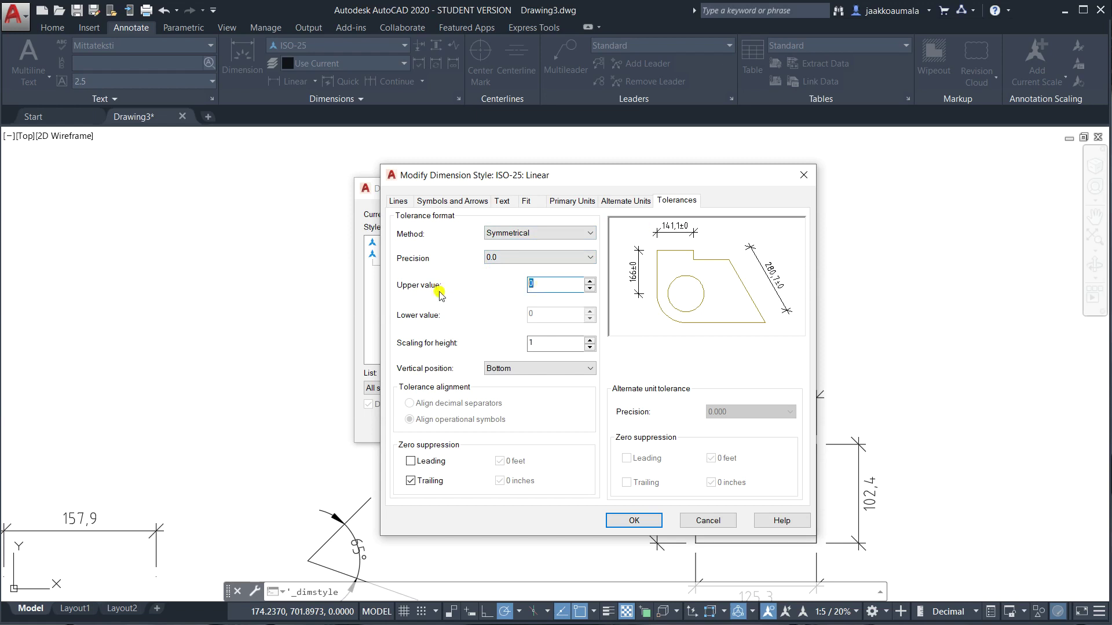
text(1)
click(535, 341)
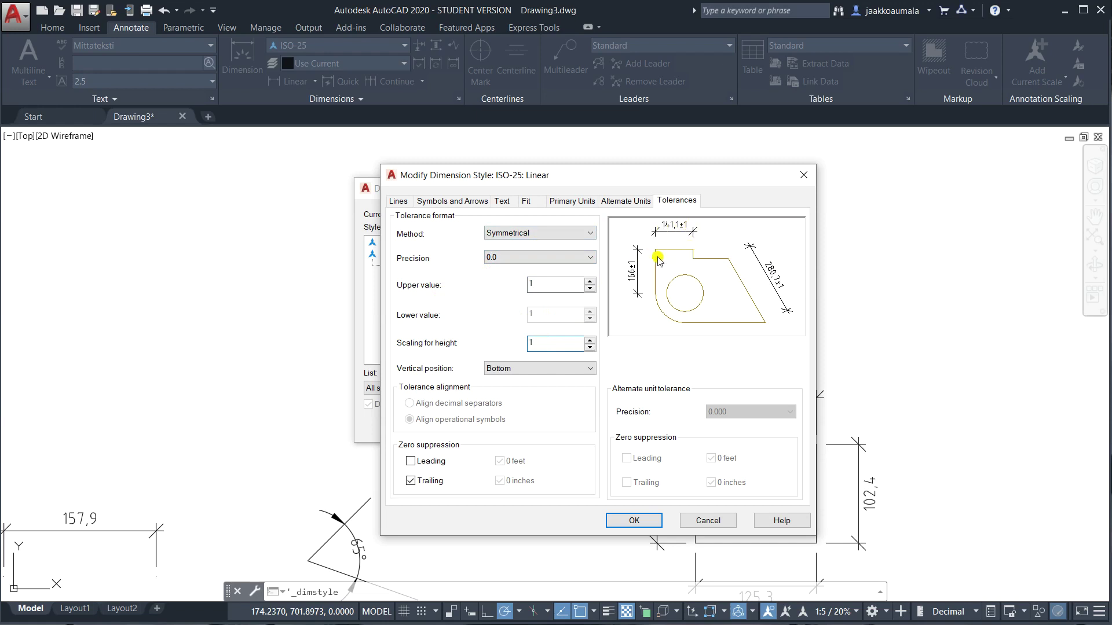
click(549, 234)
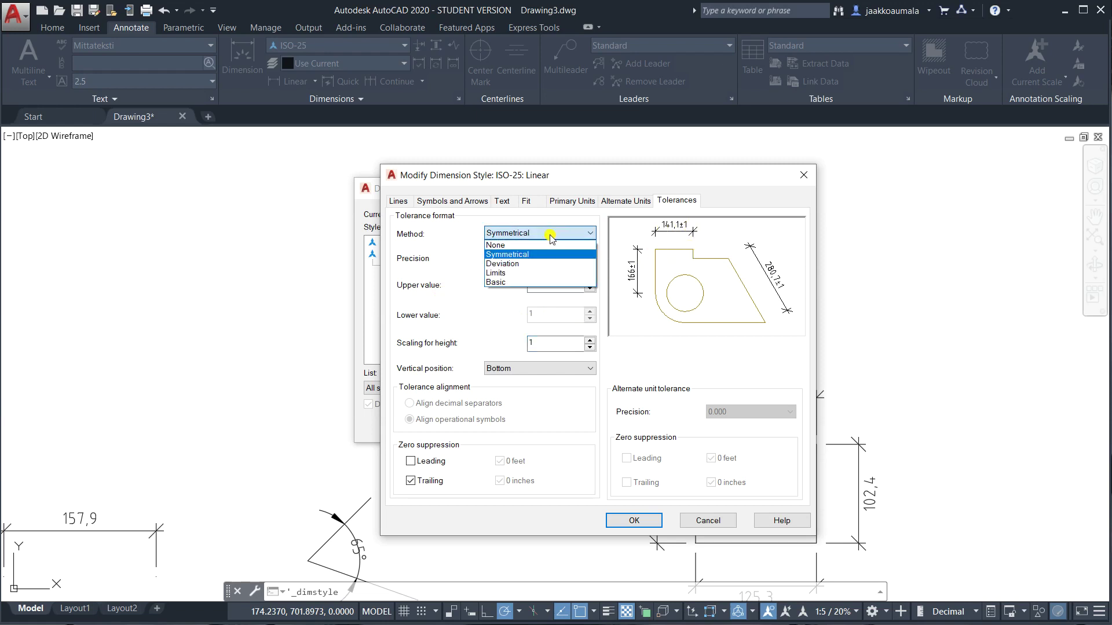
click(544, 246)
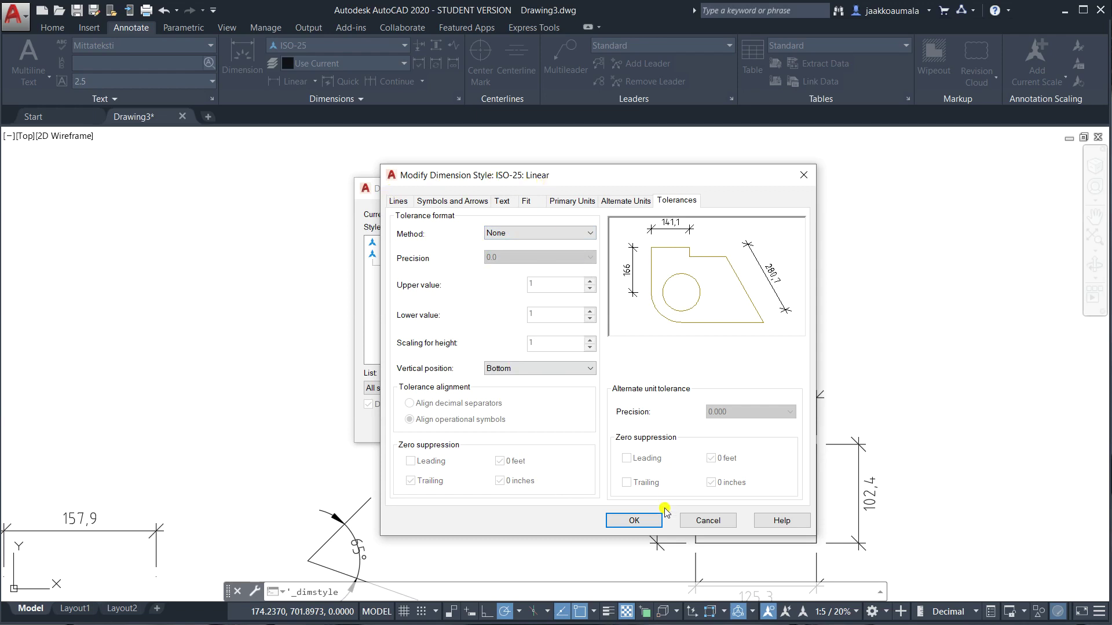
- Accept the Linear substyle, close the Dimension Style Manager, and bring the drawing into view
click(646, 521)
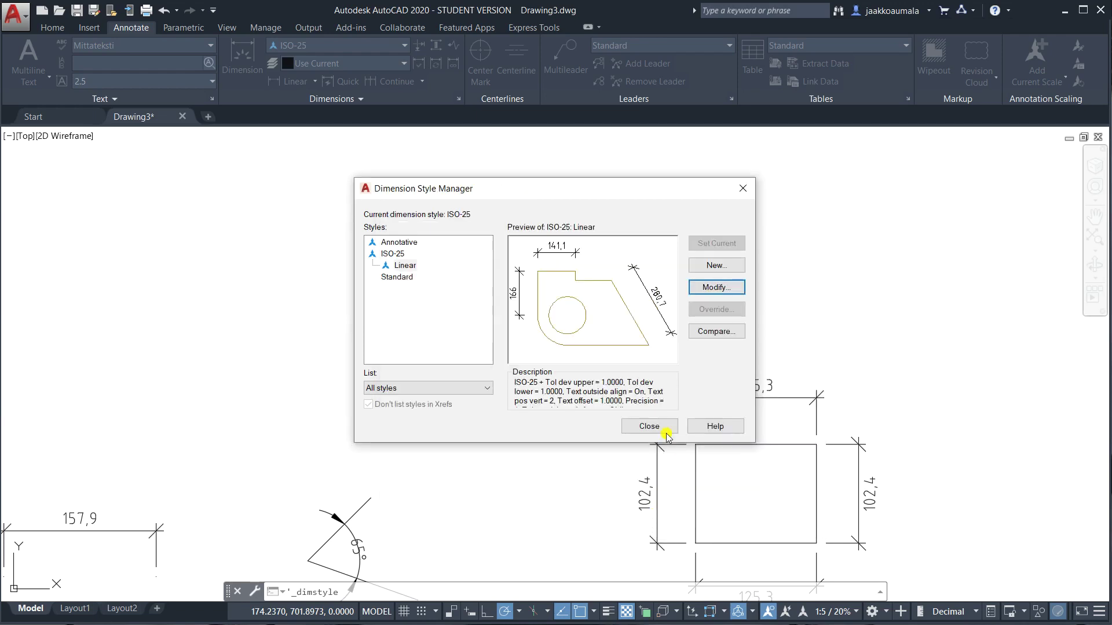
click(649, 426)
middle_drag(818, 366, 749, 290)
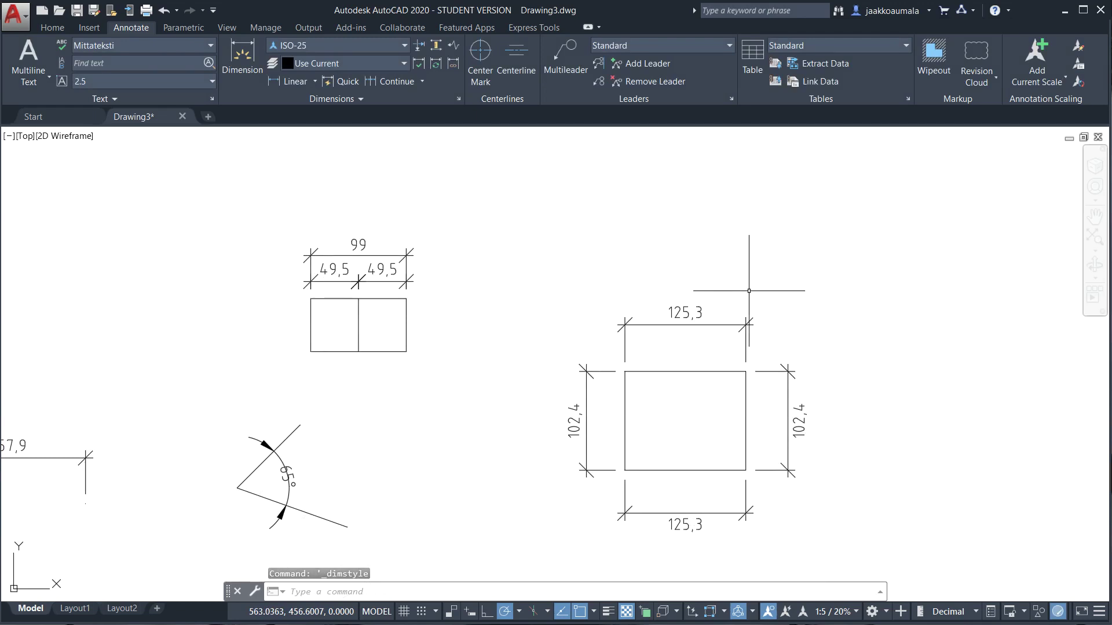
scroll(749, 291, down, 2)
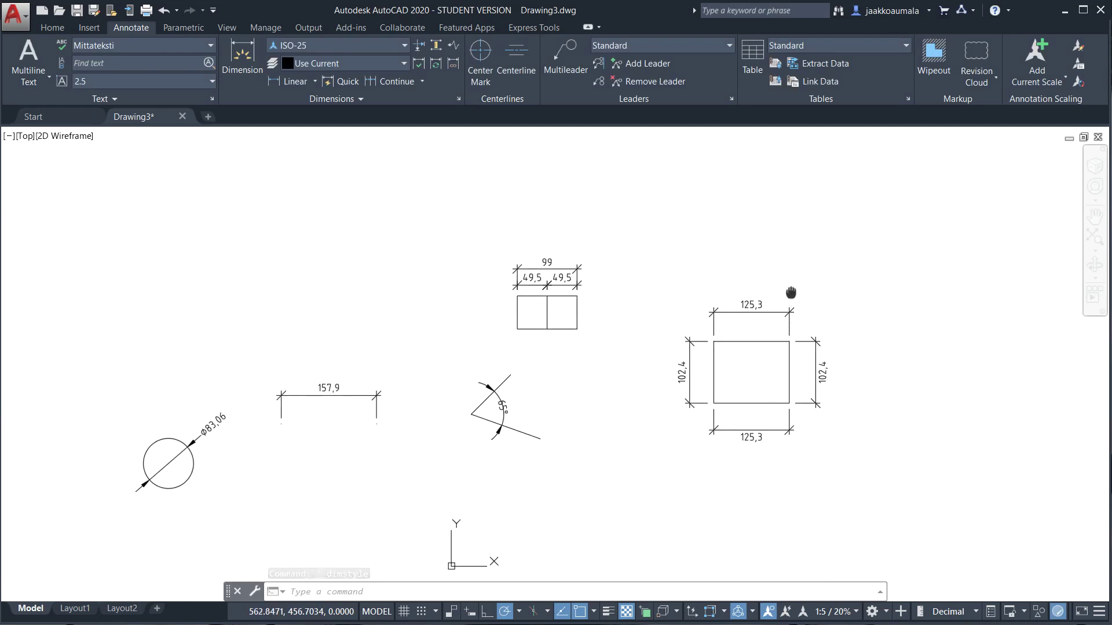
- Pan so the circle and both dimensioned rectangles are visible, then show the View ribbon tab
middle_drag(748, 291, 834, 271)
middle_drag(682, 411, 694, 396)
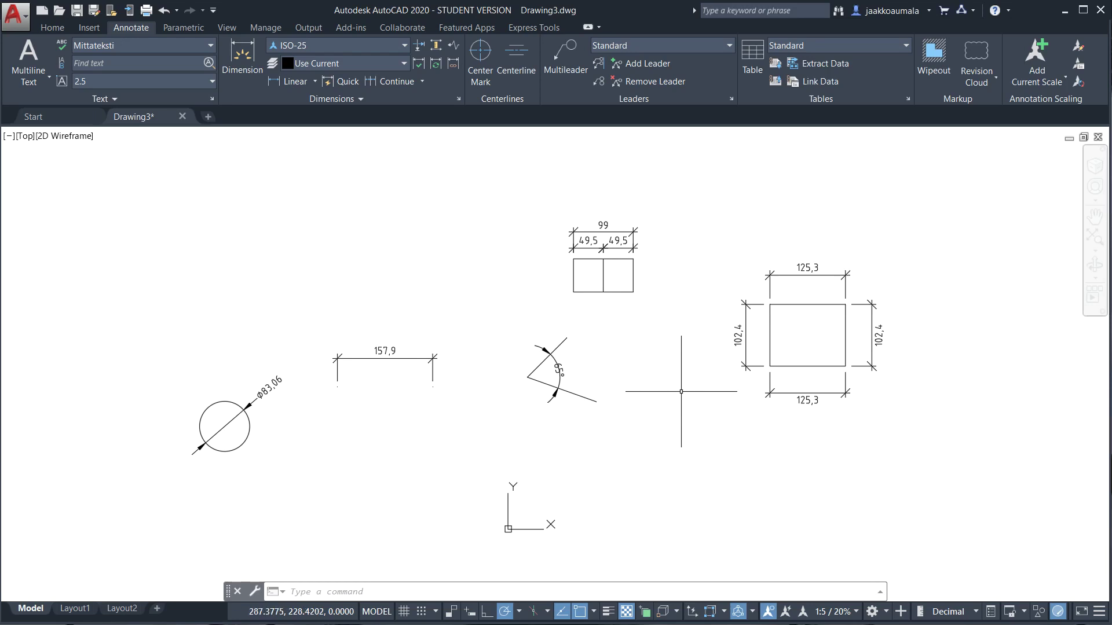
middle_drag(679, 334, 726, 341)
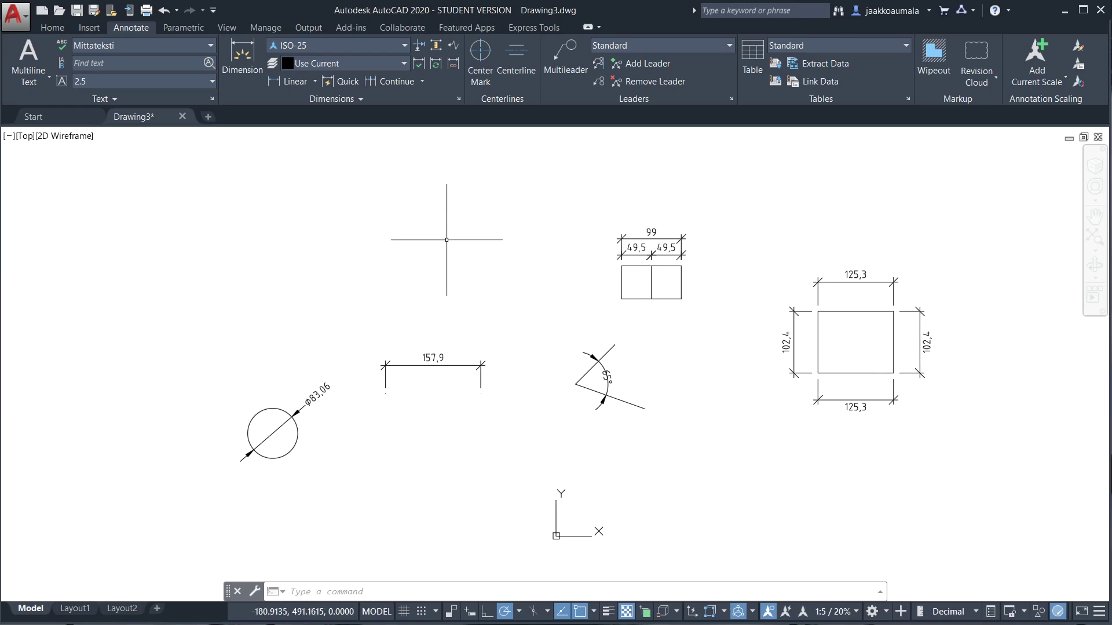
click(227, 27)
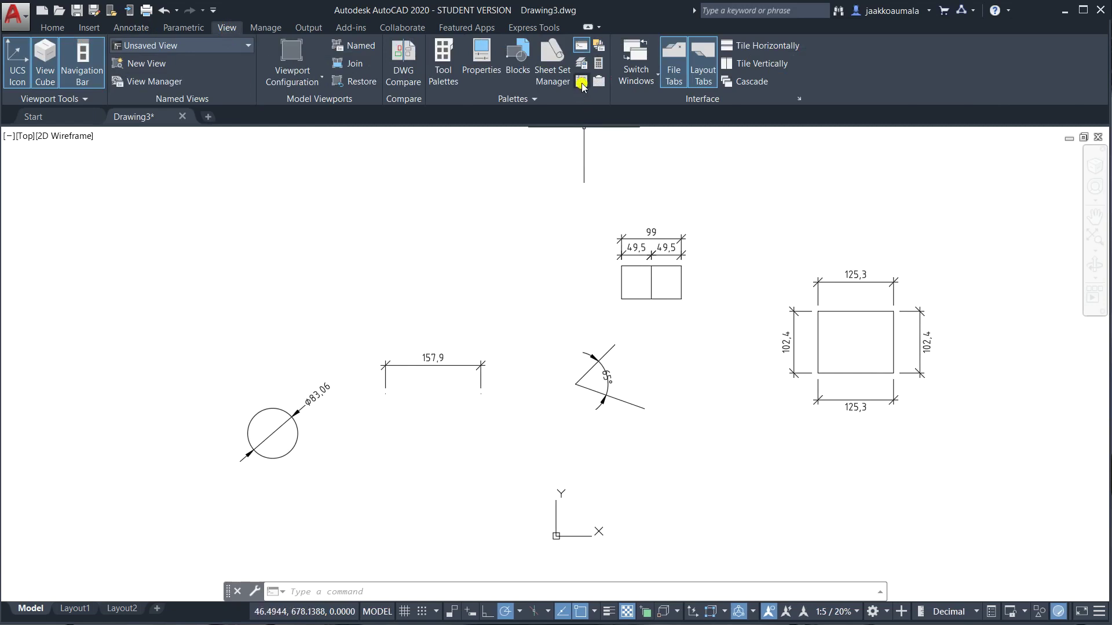
- Open DesignCenter, move it to the canvas centre, and list Drawing3.dwg's blocks
click(581, 83)
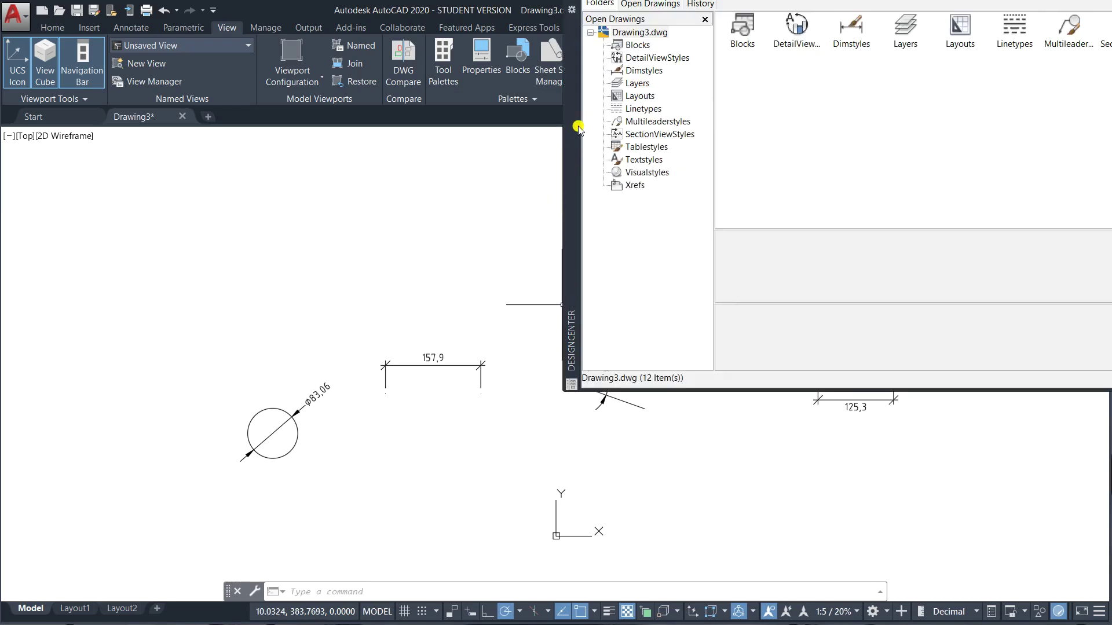
drag(579, 127, 230, 297)
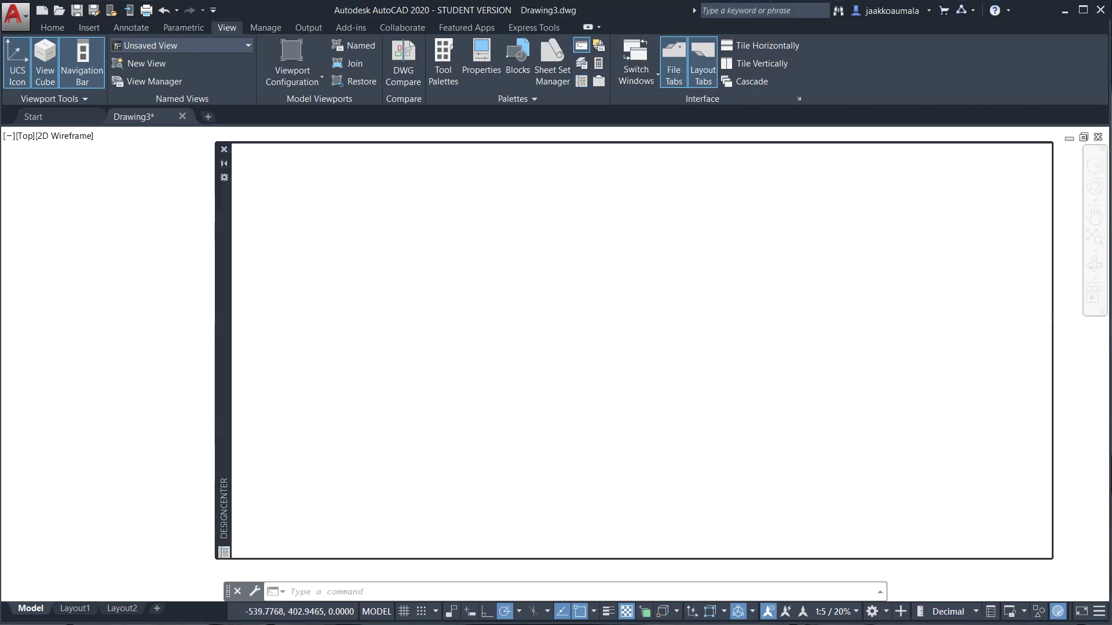
click(283, 213)
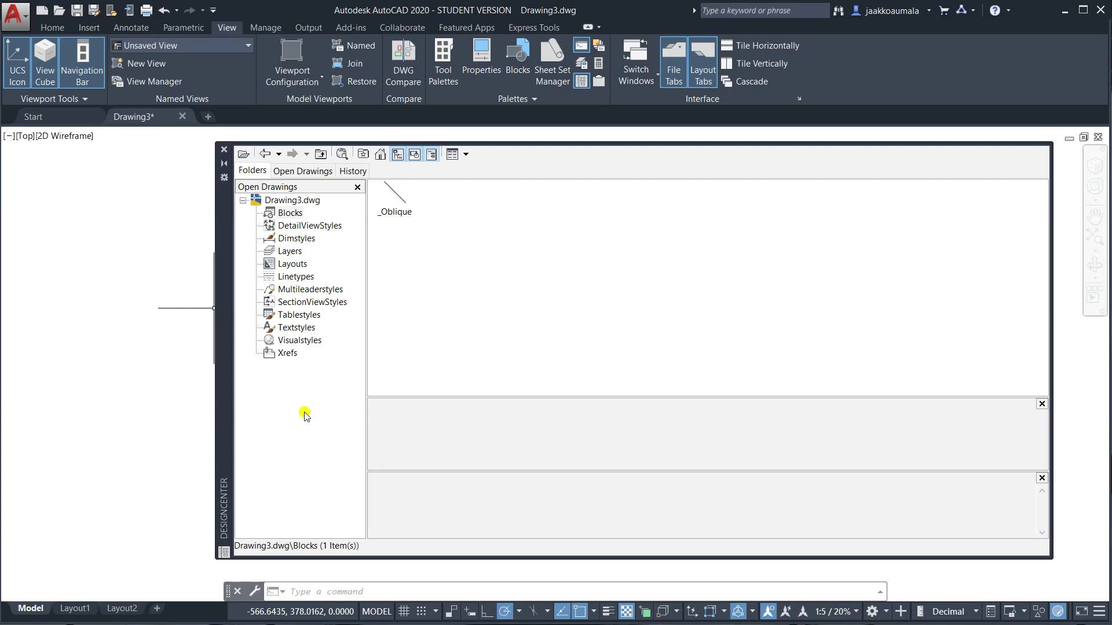
- Open porras.dwg and list its dimension styles in DesignCenter
click(61, 13)
scroll(515, 364, down, 5)
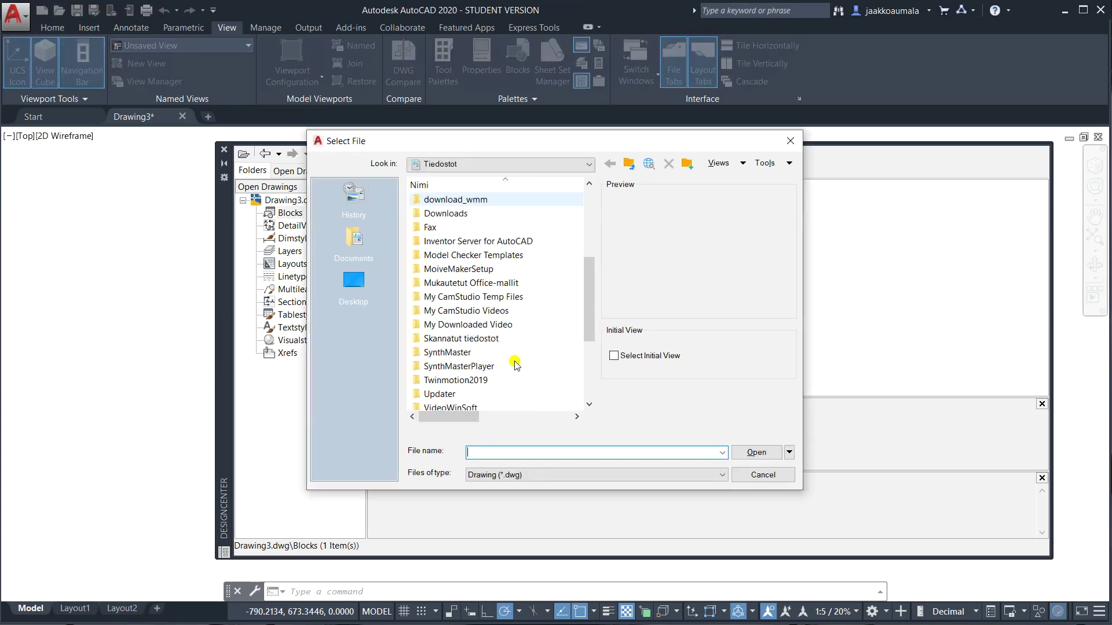
scroll(515, 363, down, 3)
double_click(449, 380)
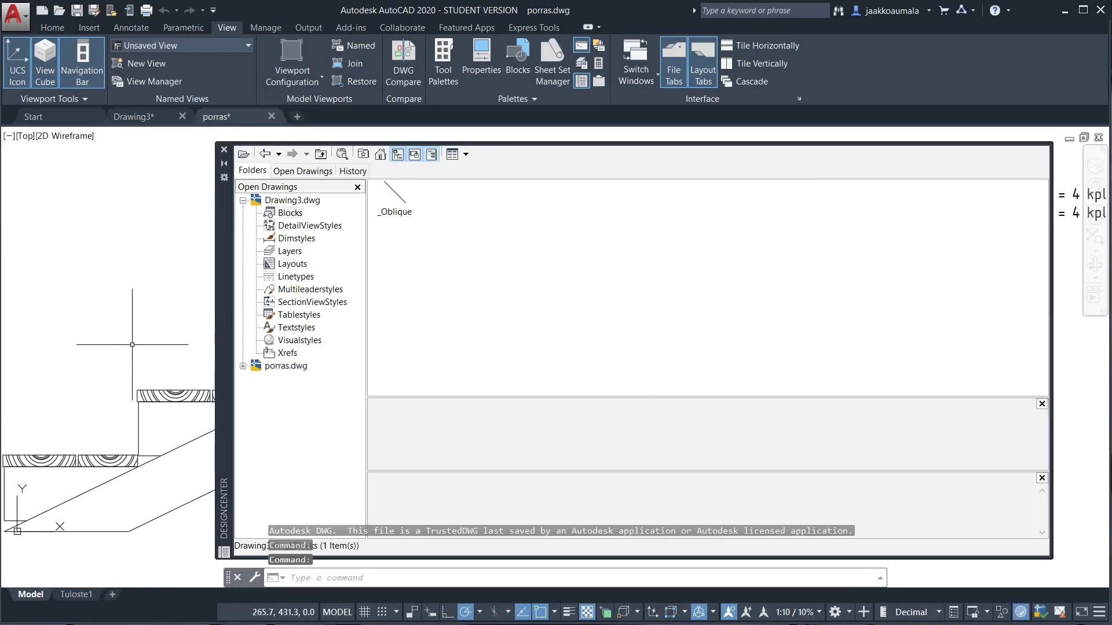
click(242, 366)
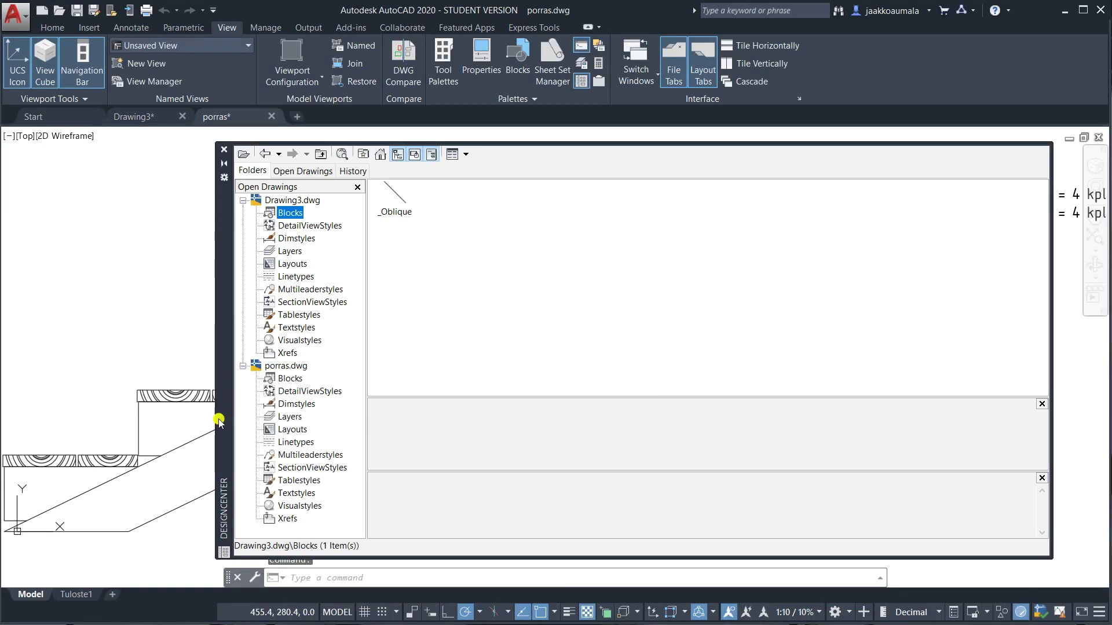
click(296, 403)
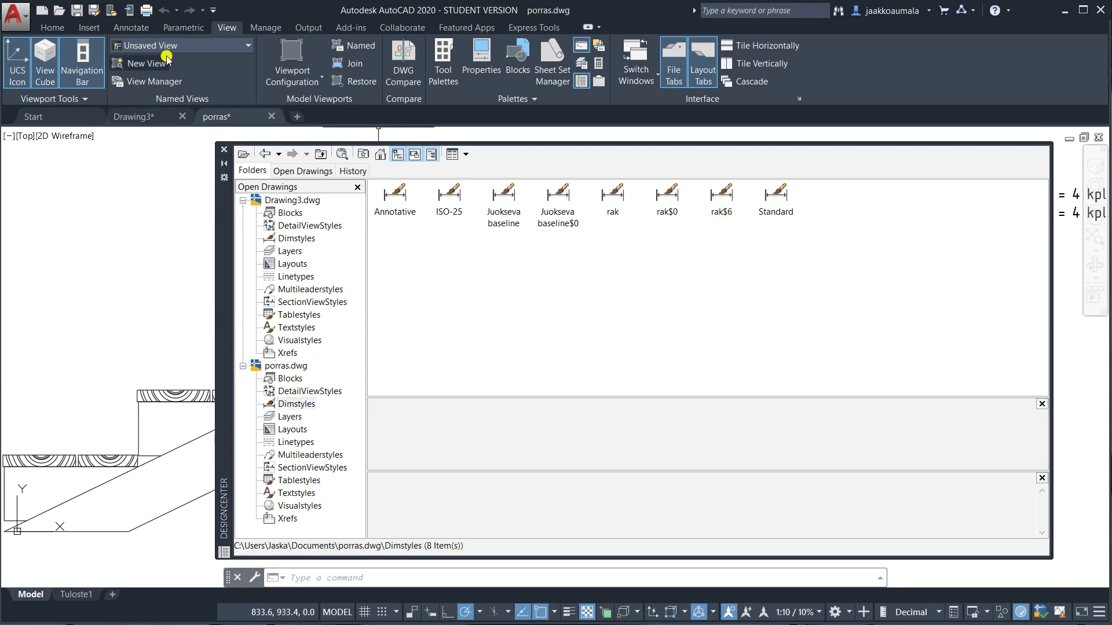
- Switch back to Drawing3 and check its current dimension style list on the Annotate tab
click(139, 117)
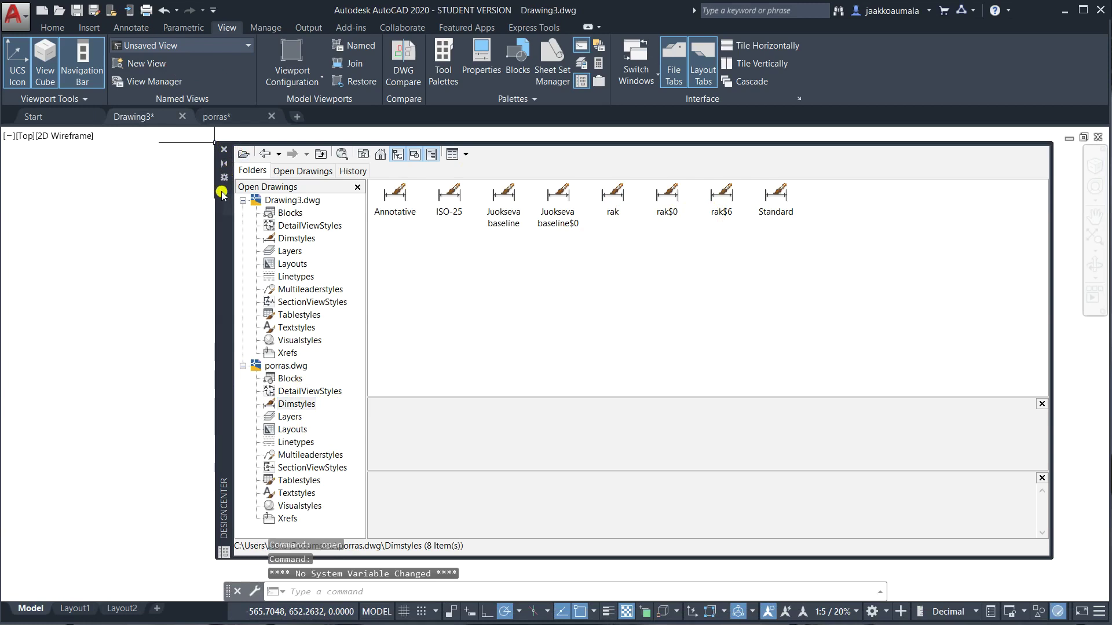
drag(222, 217, 360, 492)
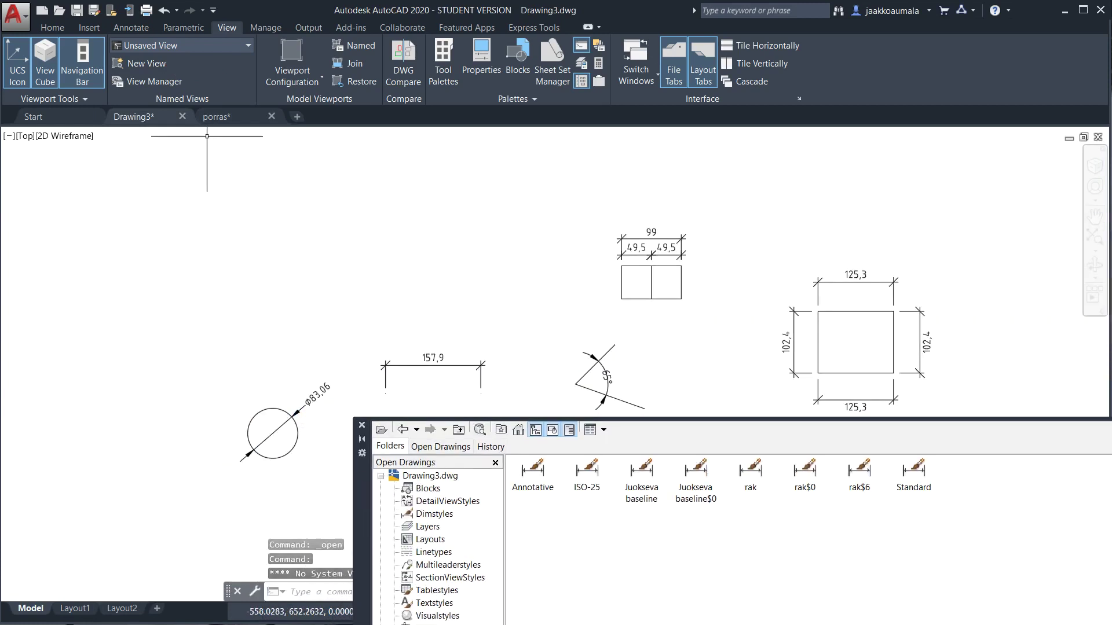
click(131, 28)
click(344, 48)
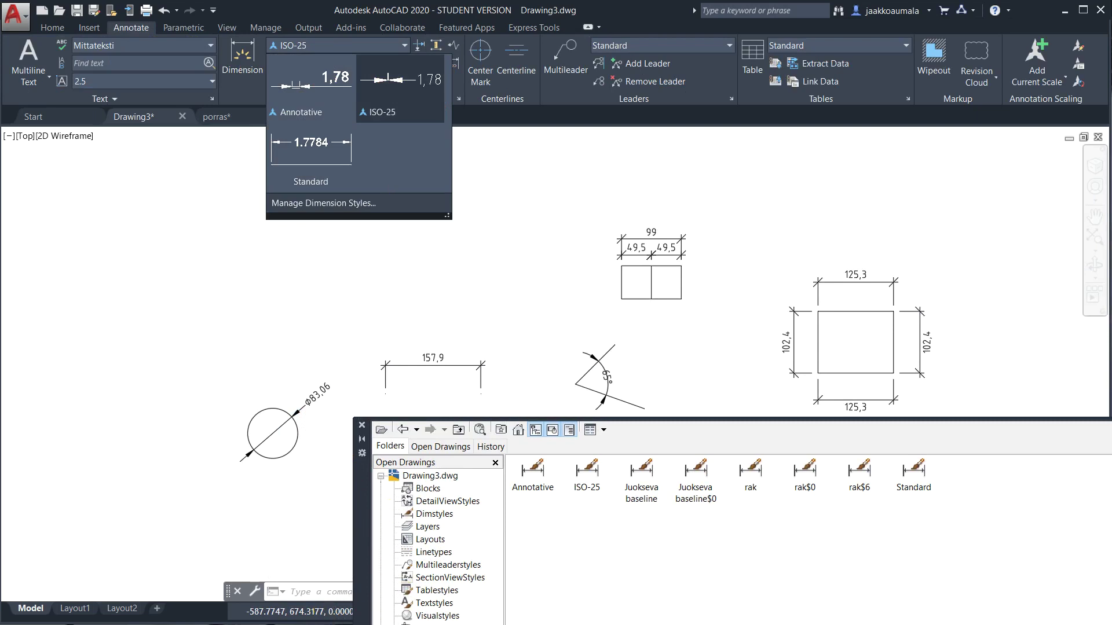
click(365, 533)
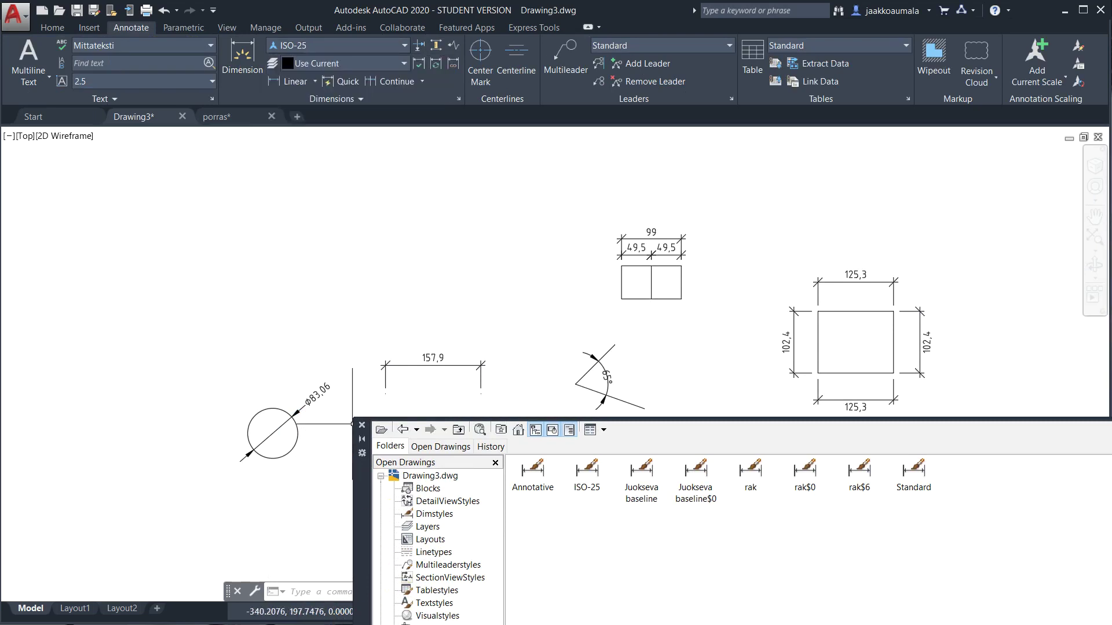
drag(359, 480, 318, 249)
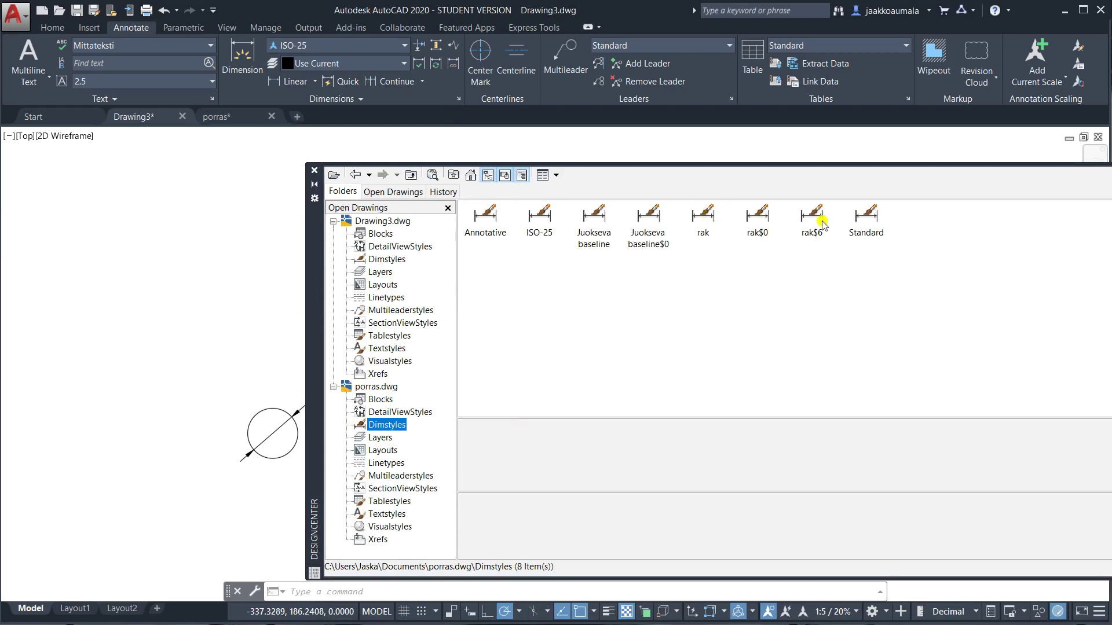
- Drag the rak, rak$0 and rak$6 dimension styles from porras.dwg into Drawing3
click(715, 235)
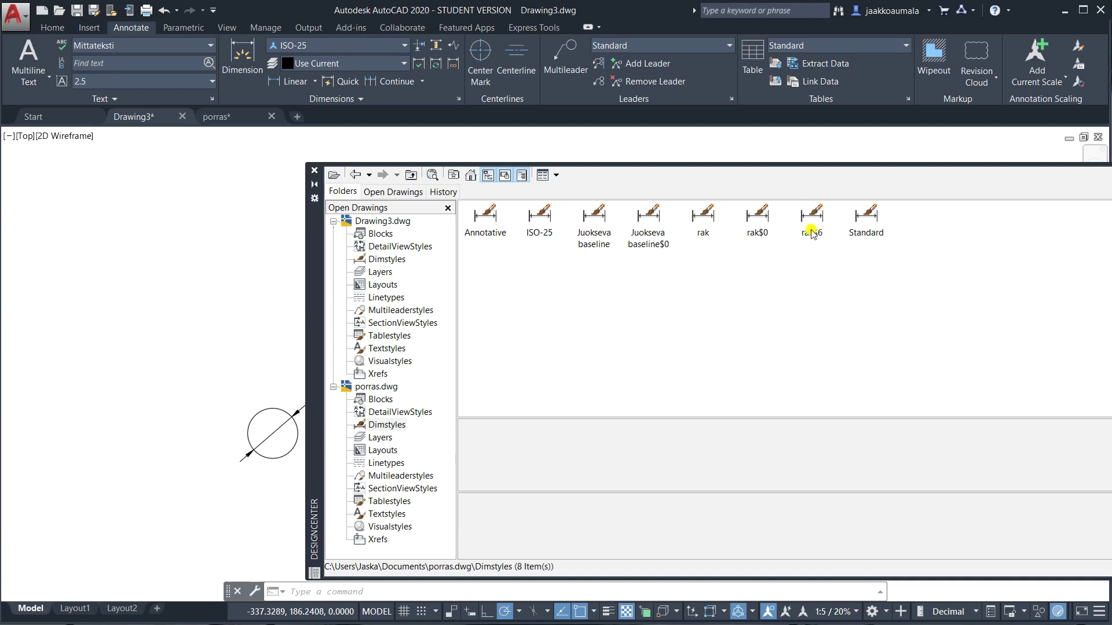
mouse_move(824, 278)
mouse_down()
mouse_move(689, 214)
mouse_move(700, 217)
mouse_up()
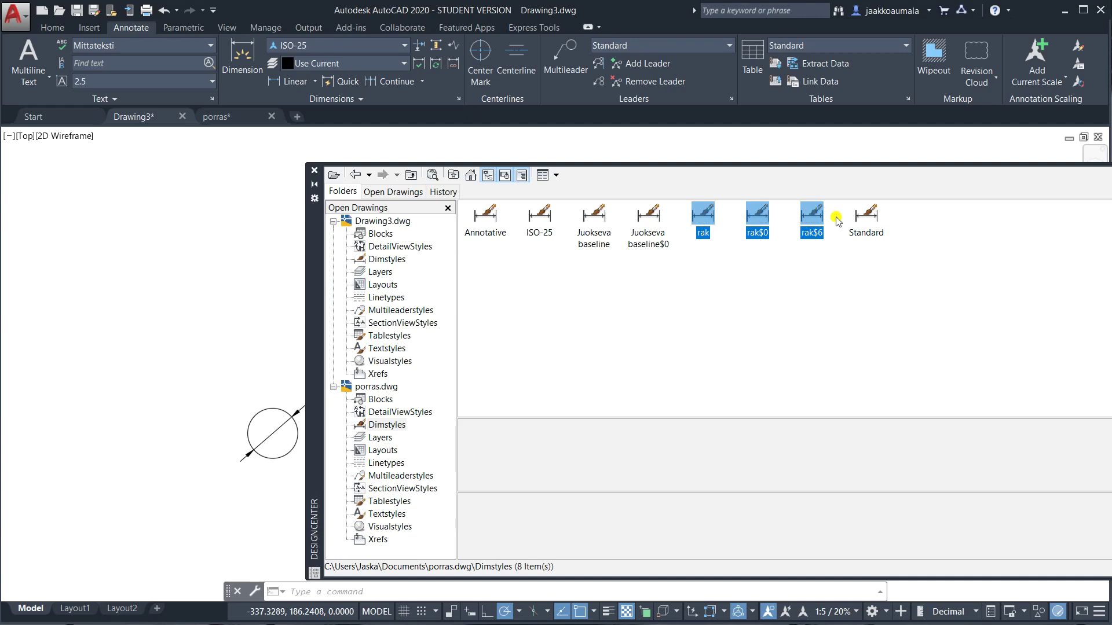
drag(711, 220, 707, 220)
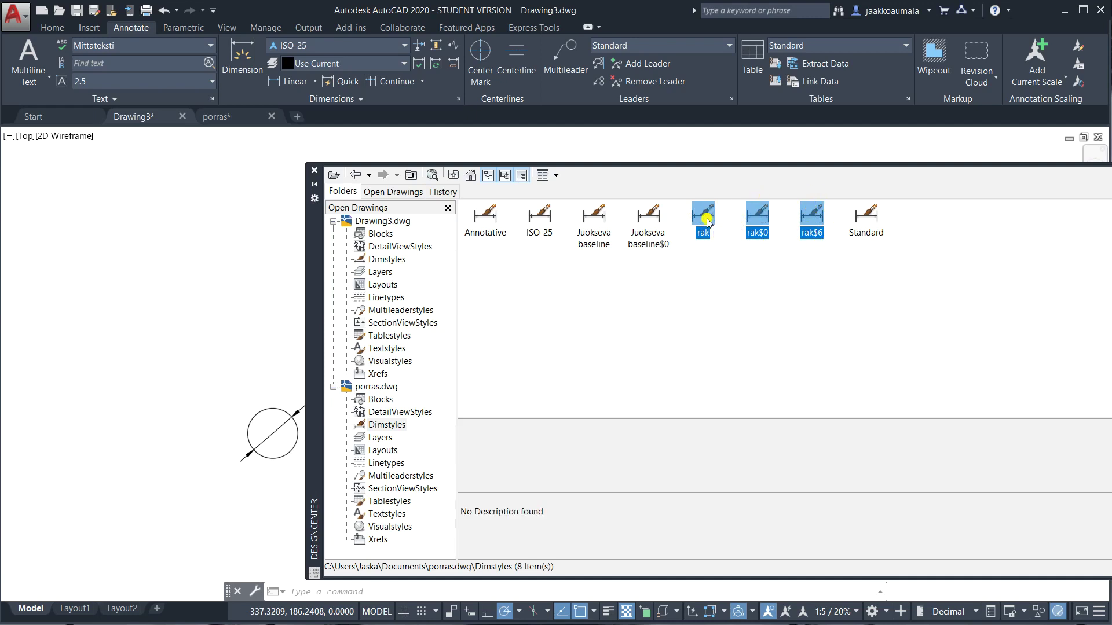
drag(433, 221, 278, 223)
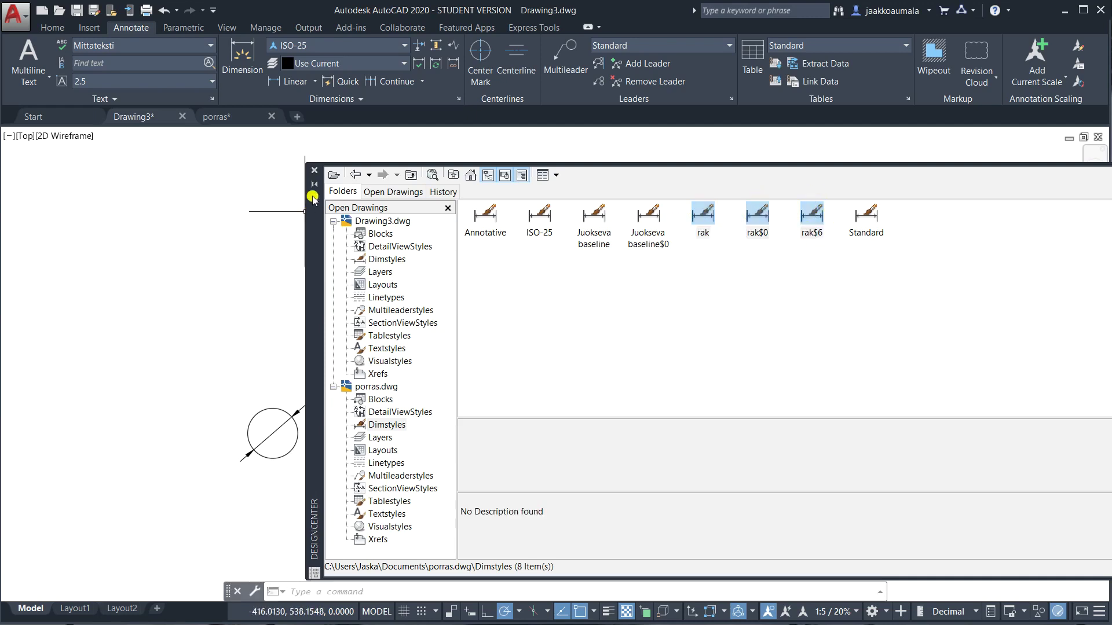
- Close DesignCenter and make rak the current dimension style
click(312, 174)
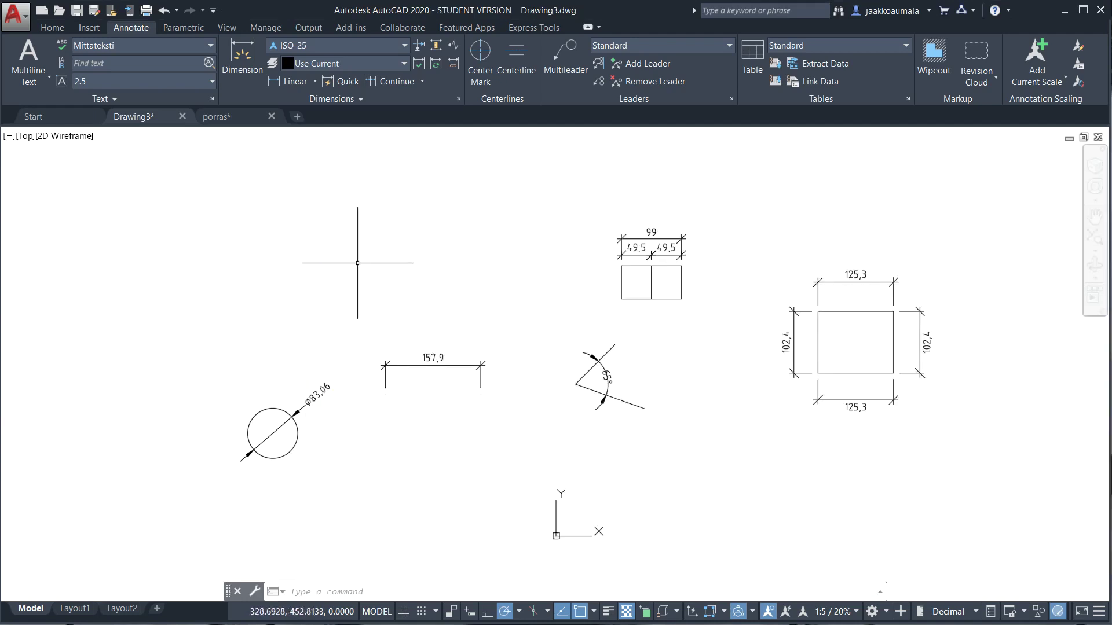
middle_drag(357, 279, 396, 322)
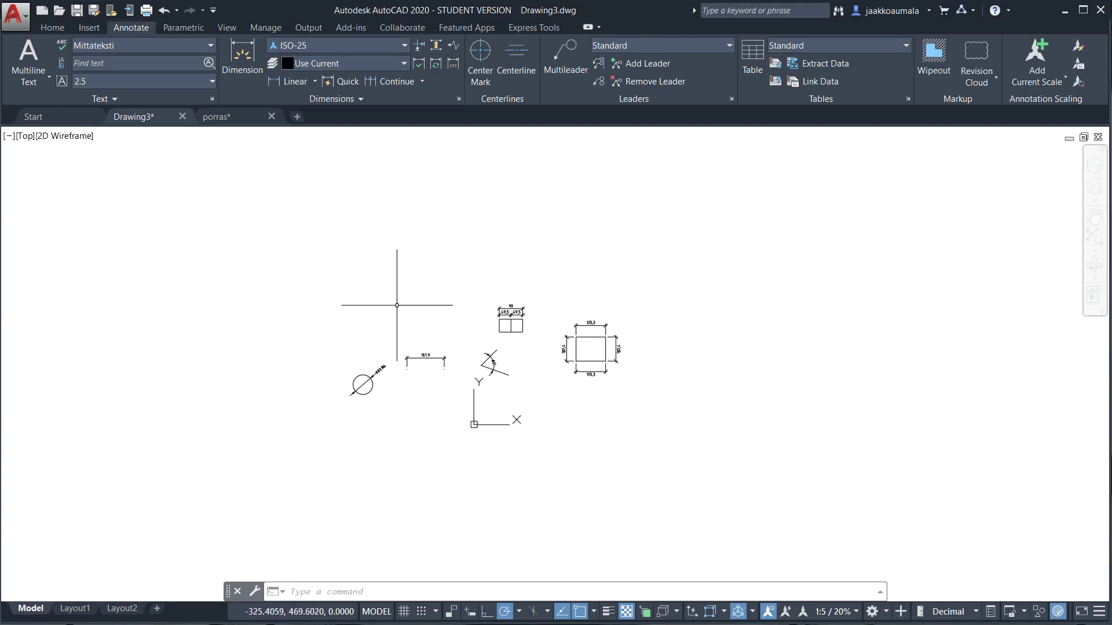
click(404, 46)
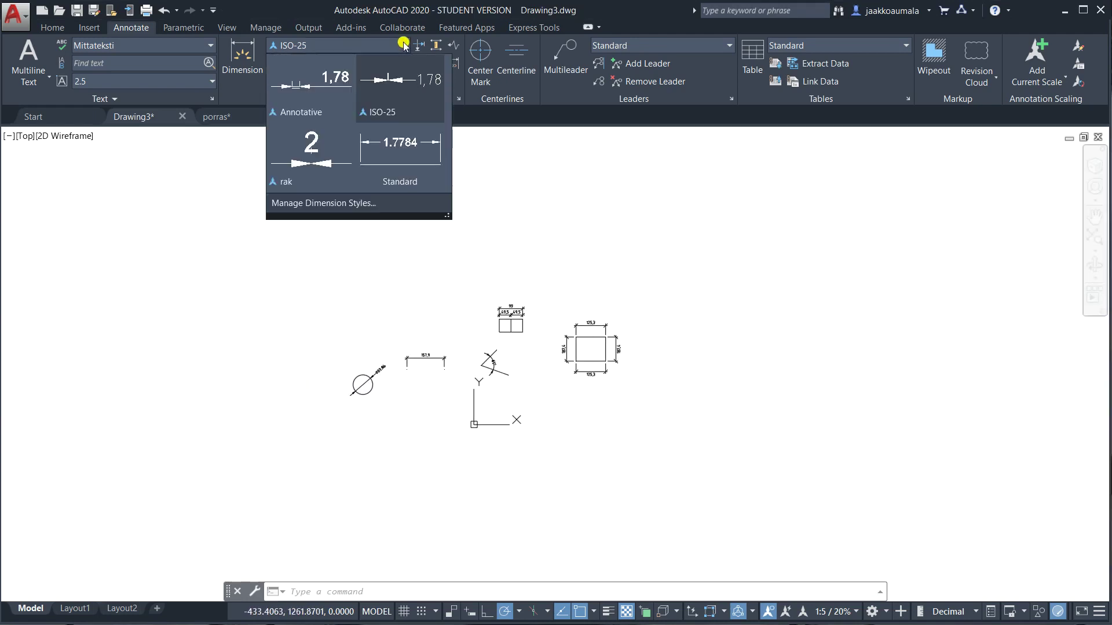
click(304, 151)
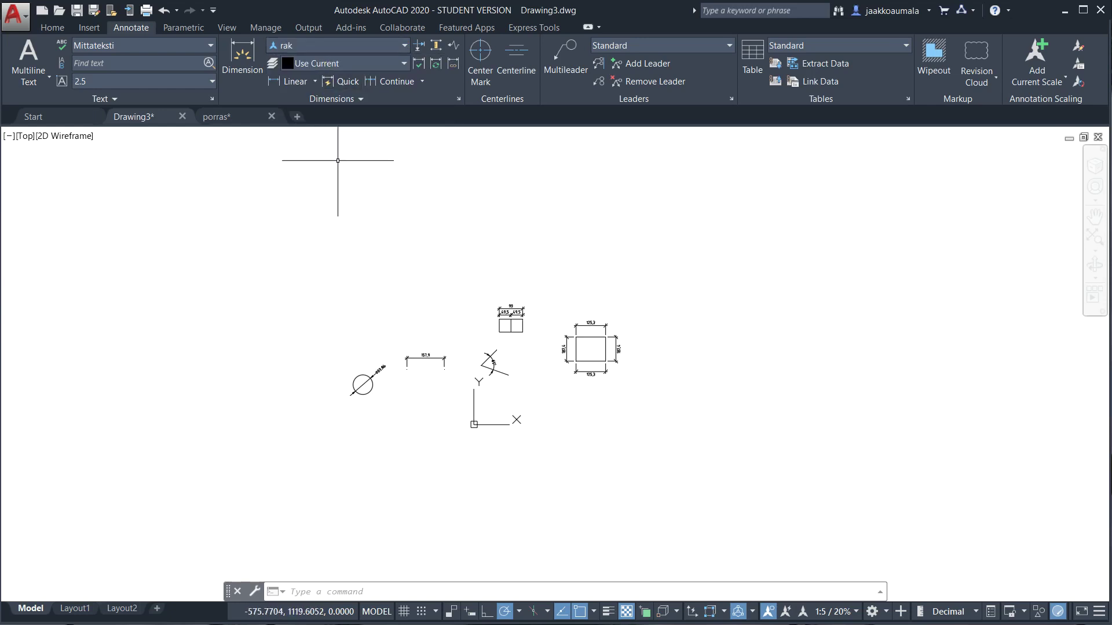
- Add a 1620 linear dimension in the rak style above the figures
click(288, 81)
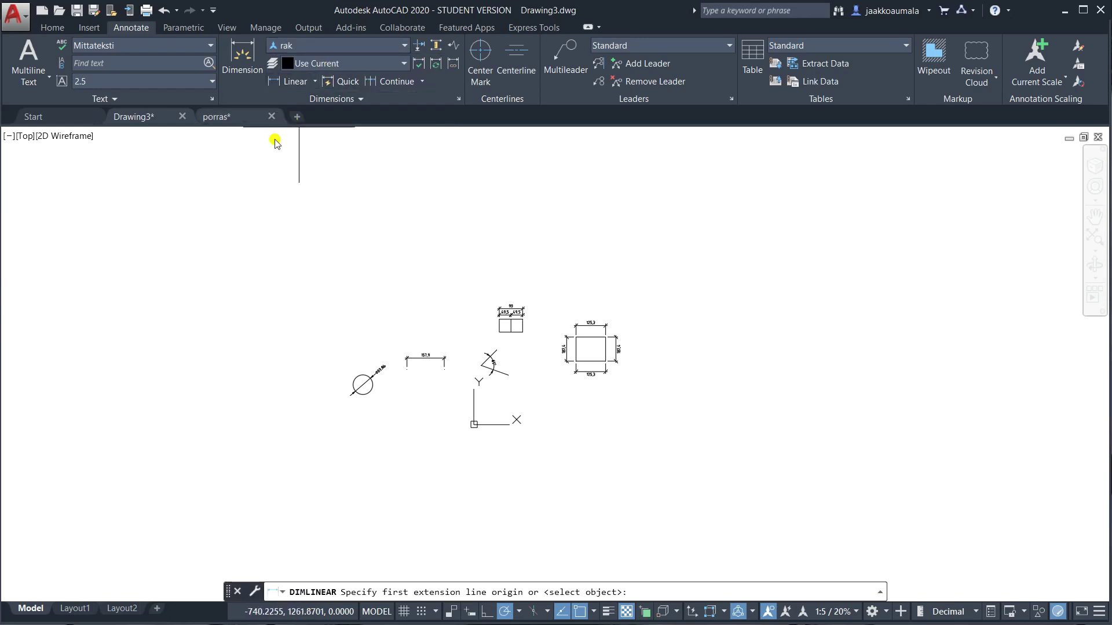
click(264, 207)
click(645, 208)
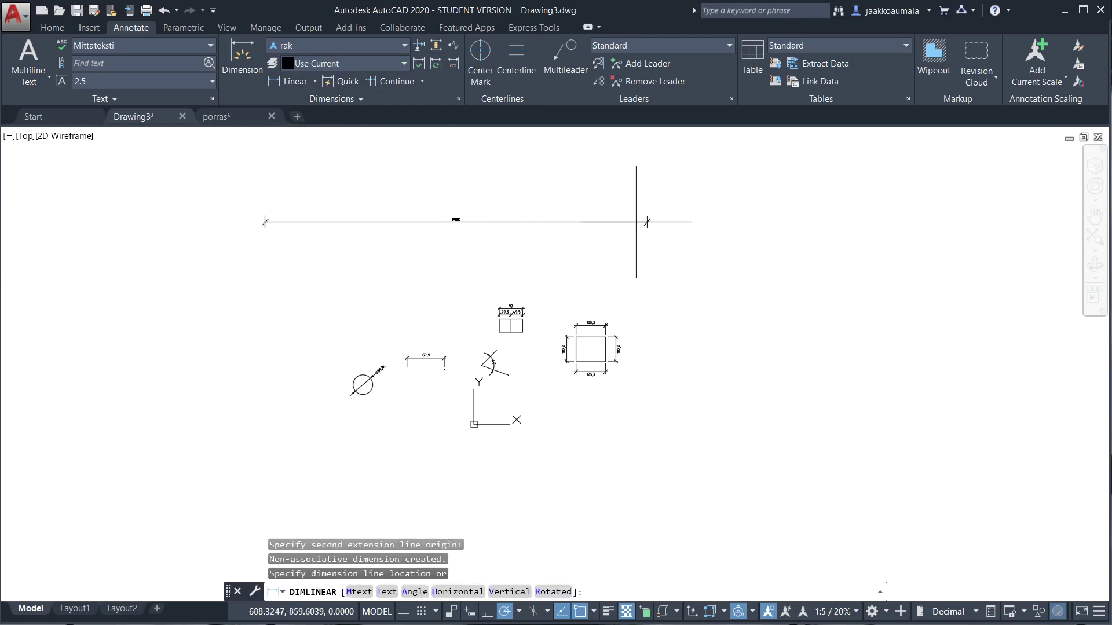
click(634, 190)
scroll(484, 172, up, 2)
scroll(484, 172, up, 2)
scroll(591, 199, down, 2)
scroll(660, 214, up, 1)
scroll(576, 224, down, 1)
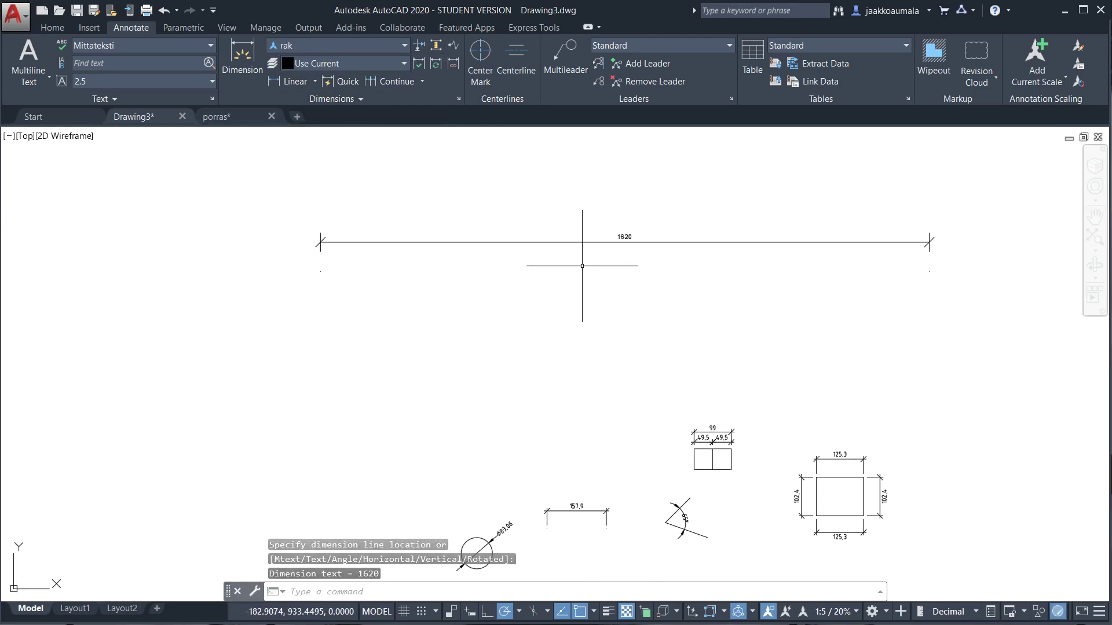
click(459, 99)
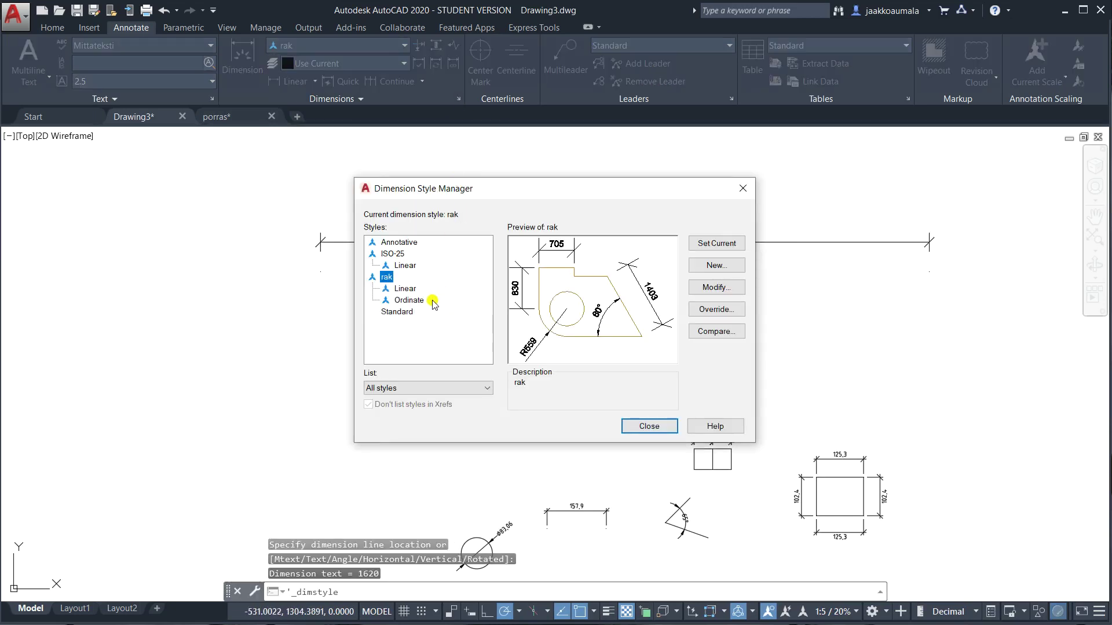
- Preview rak's Linear and Ordinate sub-styles, close the manager, and re-frame the drawing
click(405, 288)
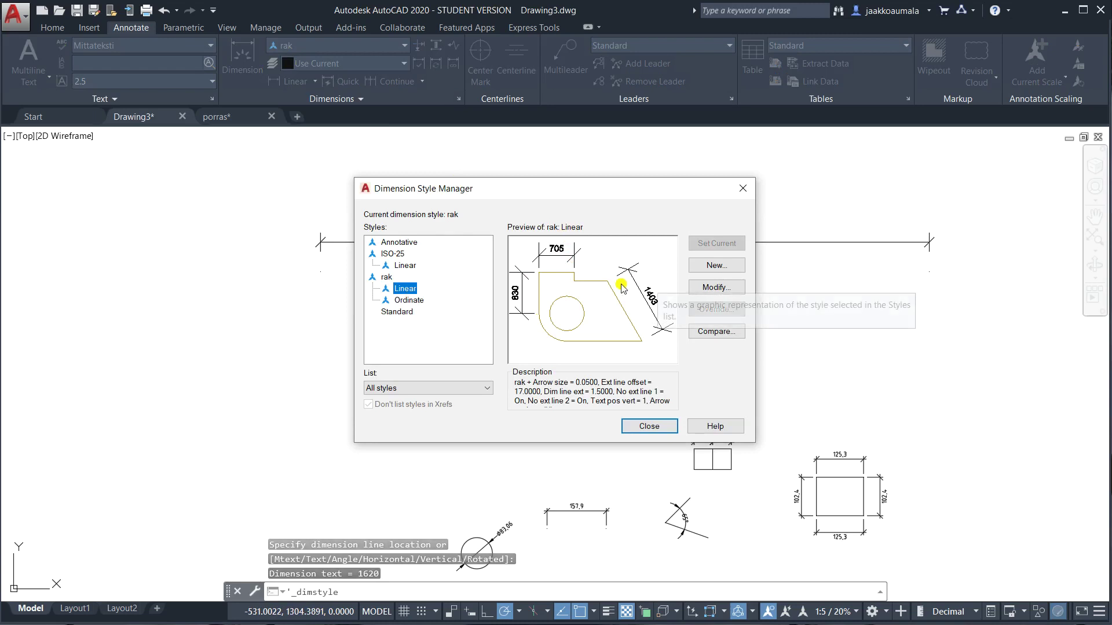
click(409, 300)
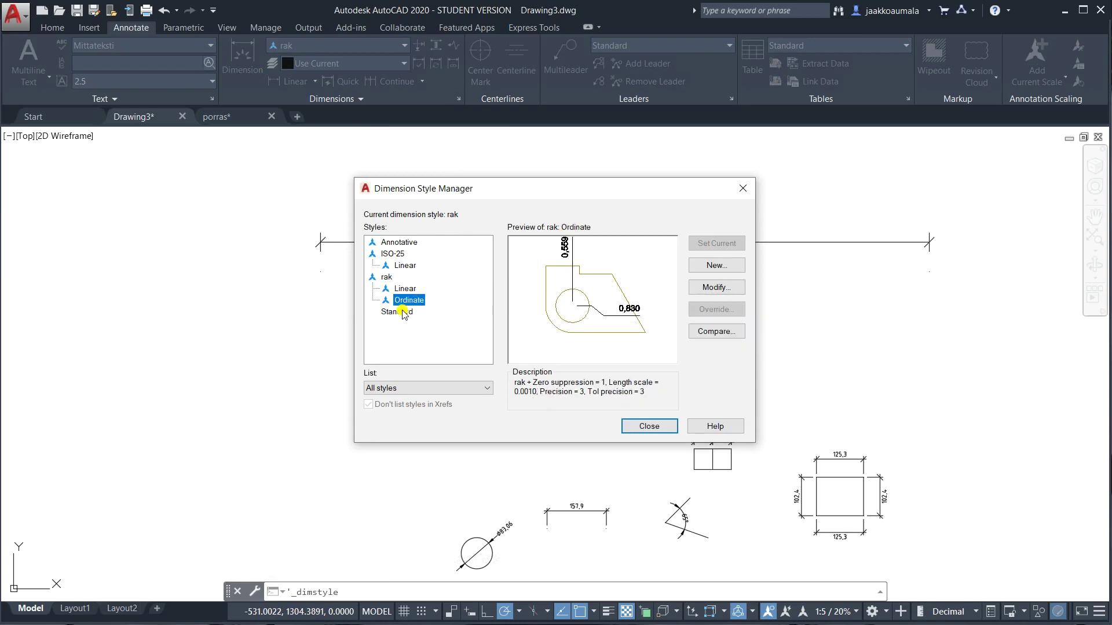
key(Up)
key(Down)
click(649, 426)
scroll(670, 354, down, 1)
scroll(637, 349, down, 1)
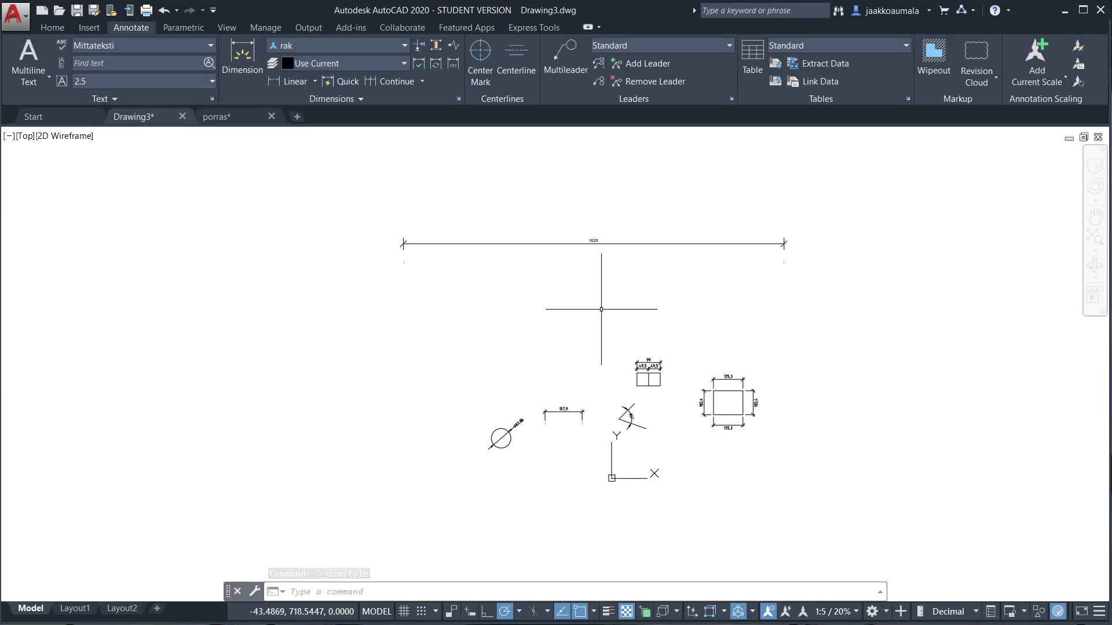
scroll(600, 313, up, 1)
middle_drag(602, 310, 599, 341)
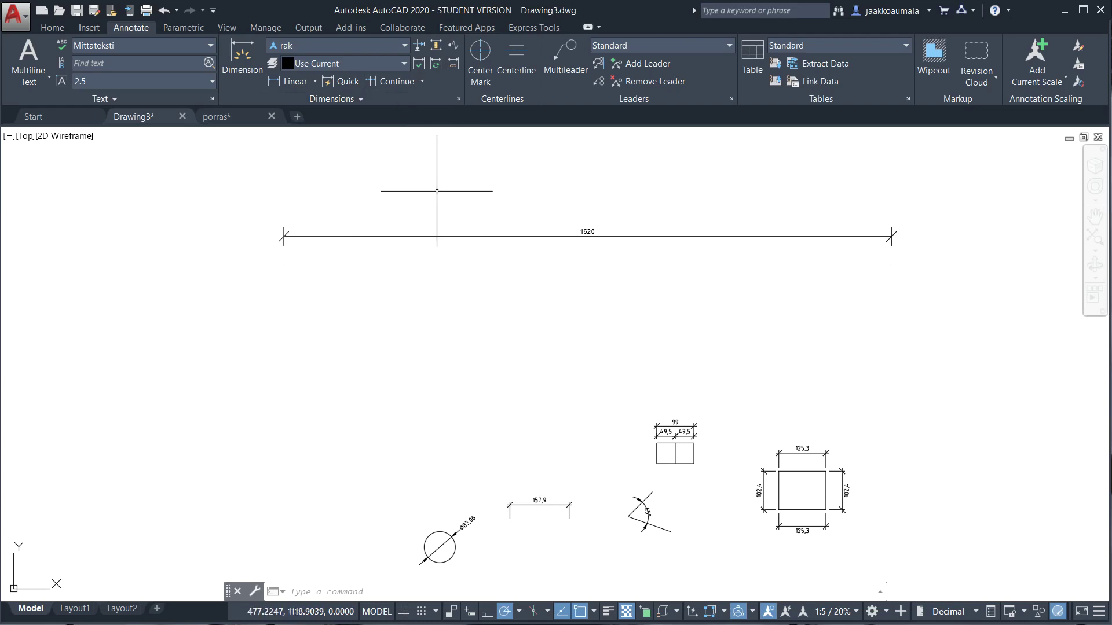
- In the rak Linear sub-style, choose the user arrow block mitanpää for the first and second arrowheads
click(457, 99)
click(399, 290)
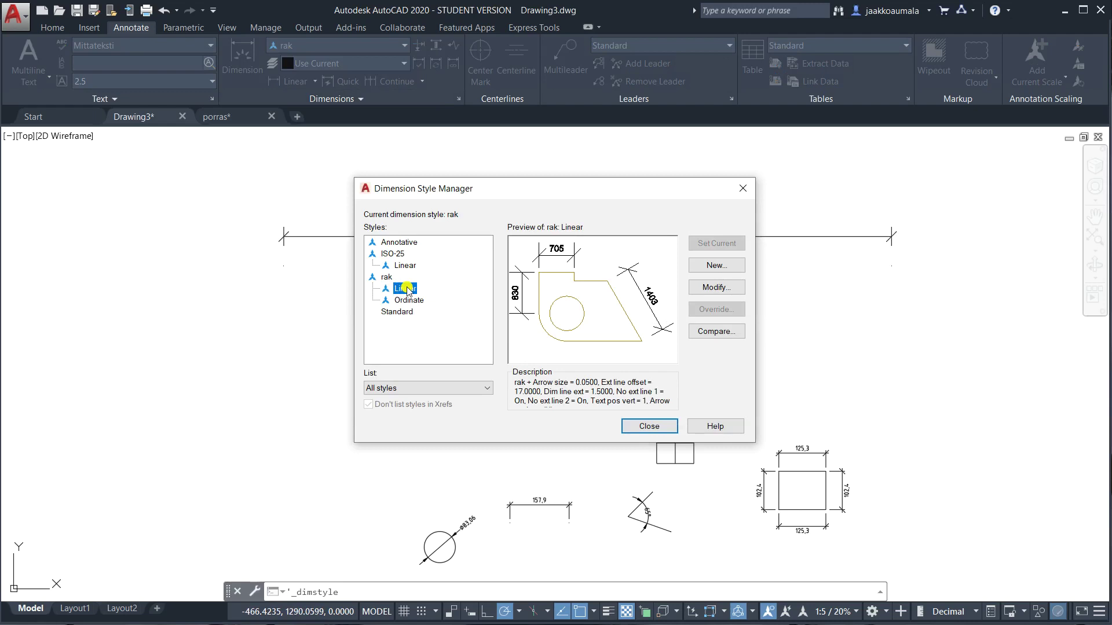
click(699, 288)
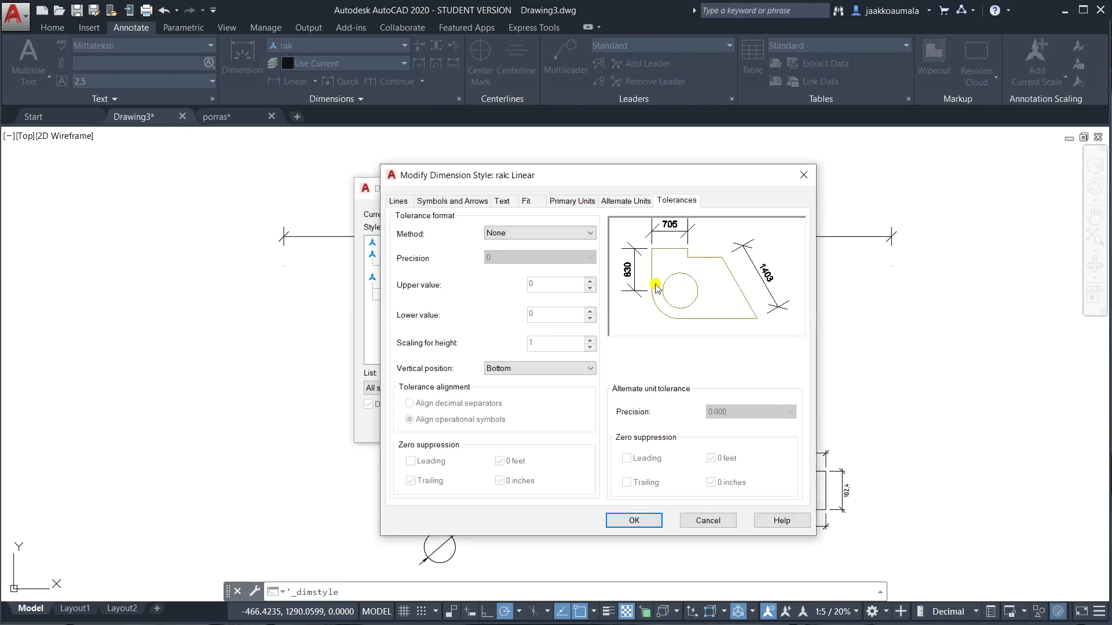
click(447, 201)
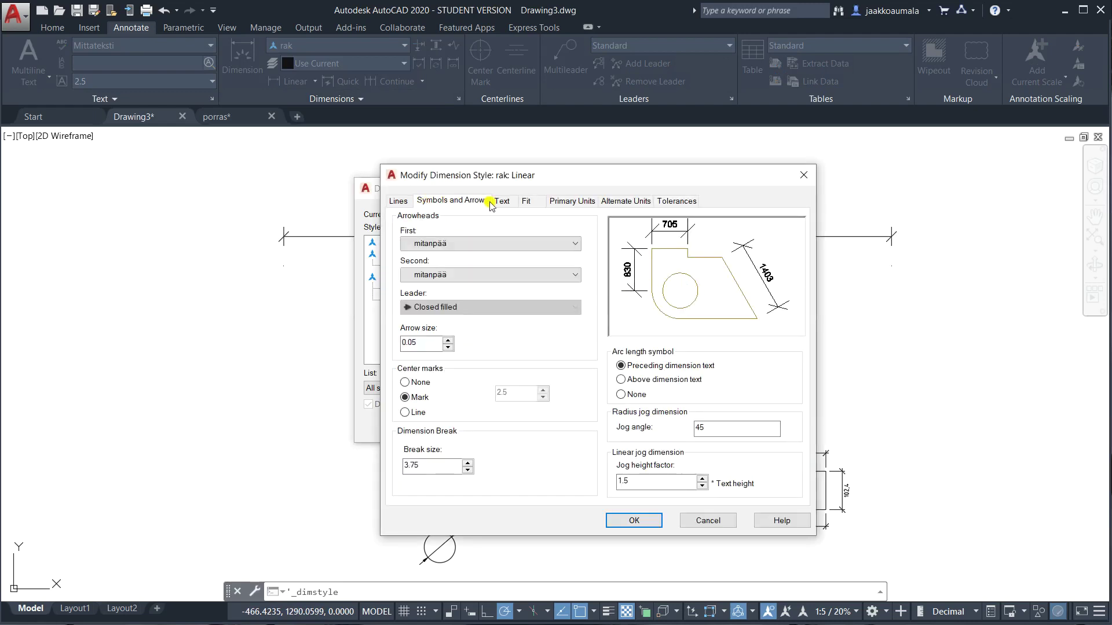
click(434, 243)
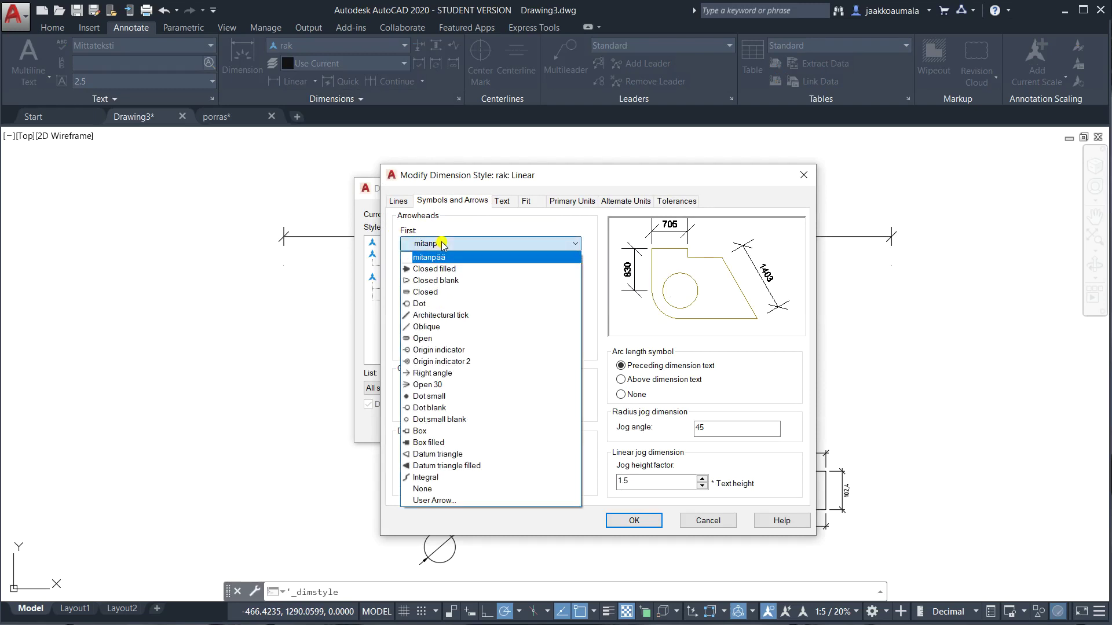
click(445, 500)
click(550, 238)
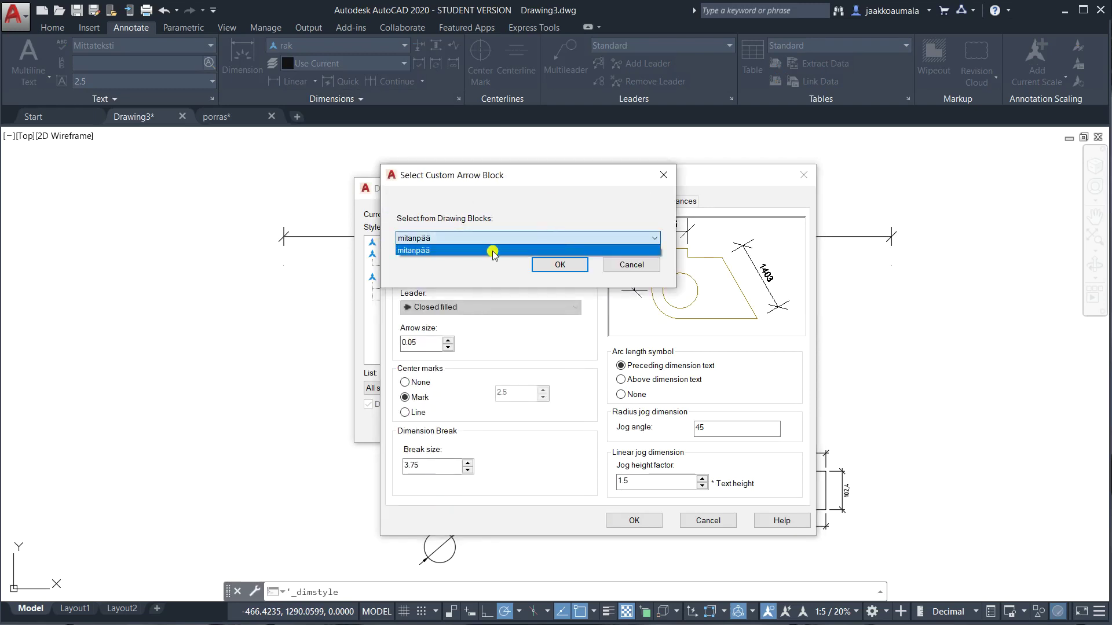
click(440, 239)
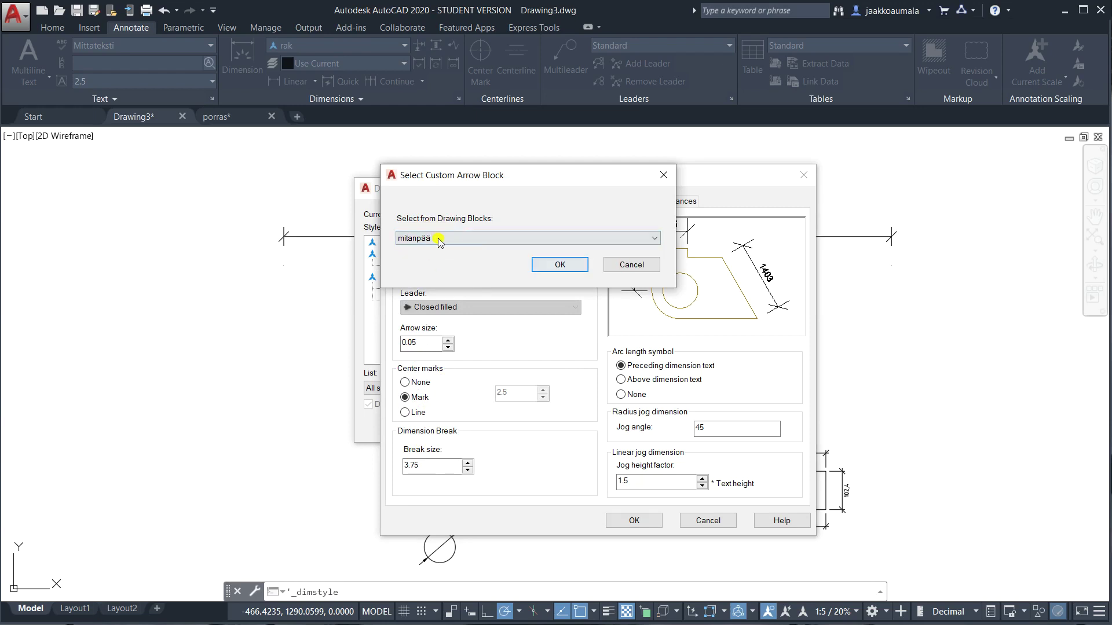
click(559, 264)
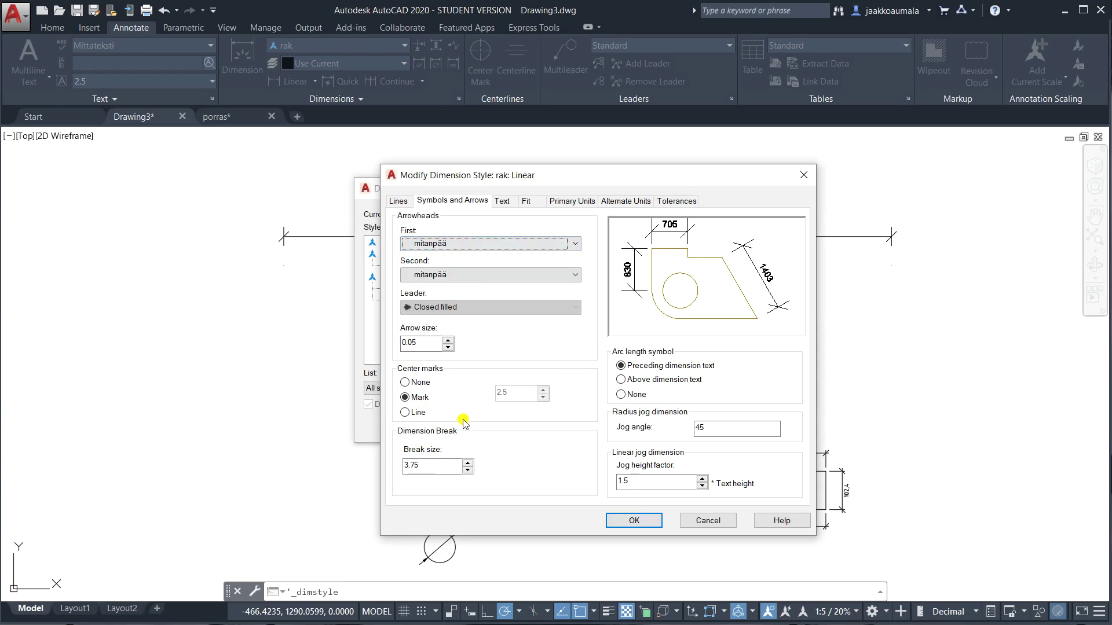
click(633, 520)
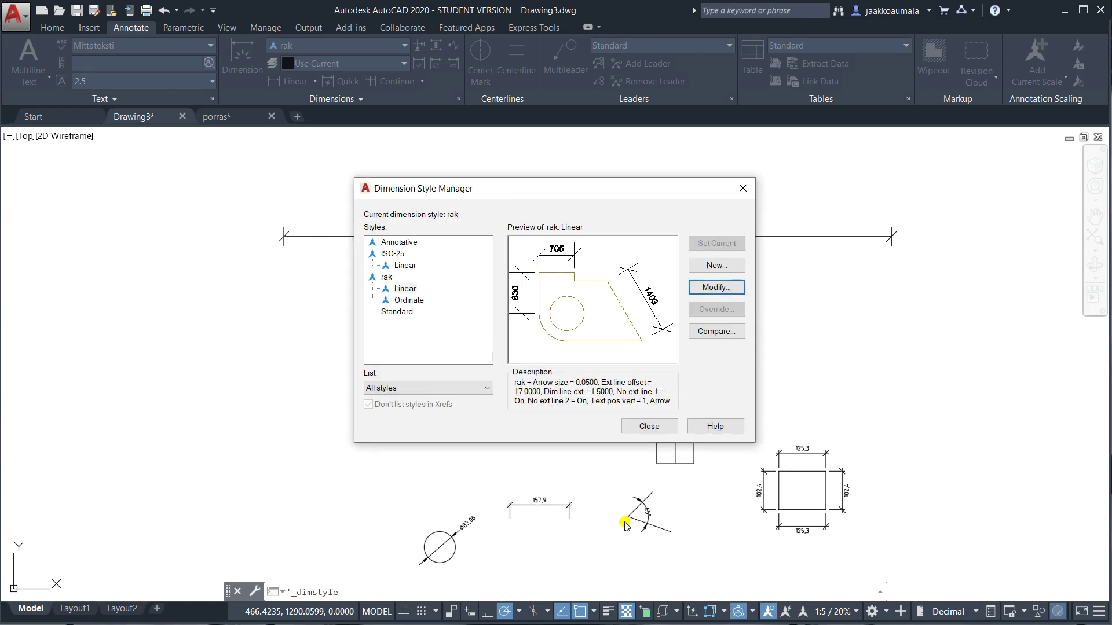
click(652, 435)
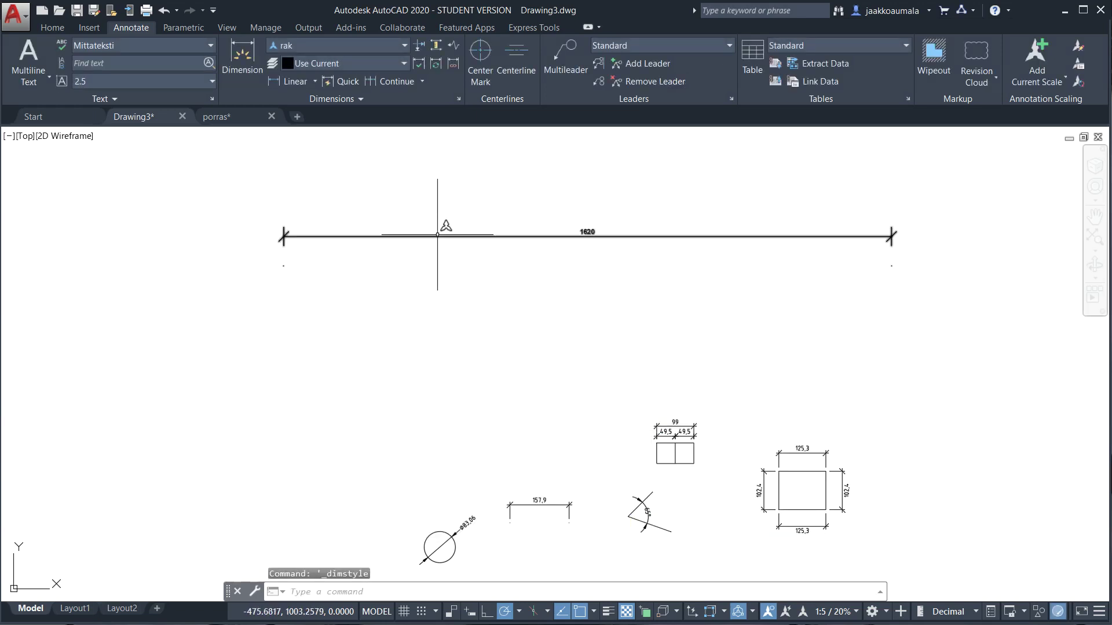
click(90, 27)
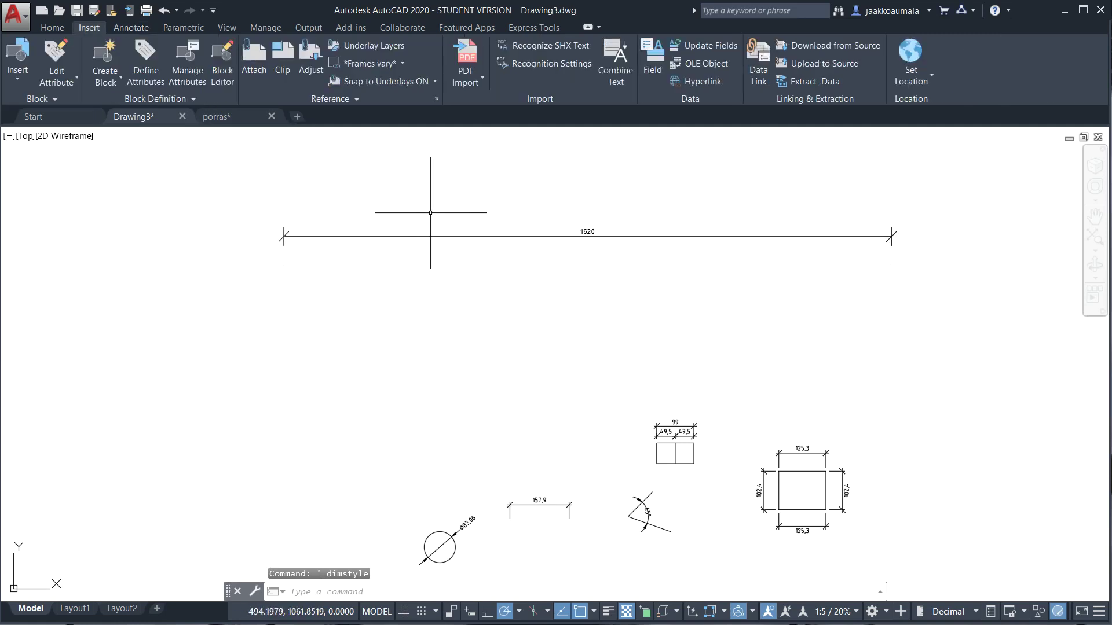
click(52, 28)
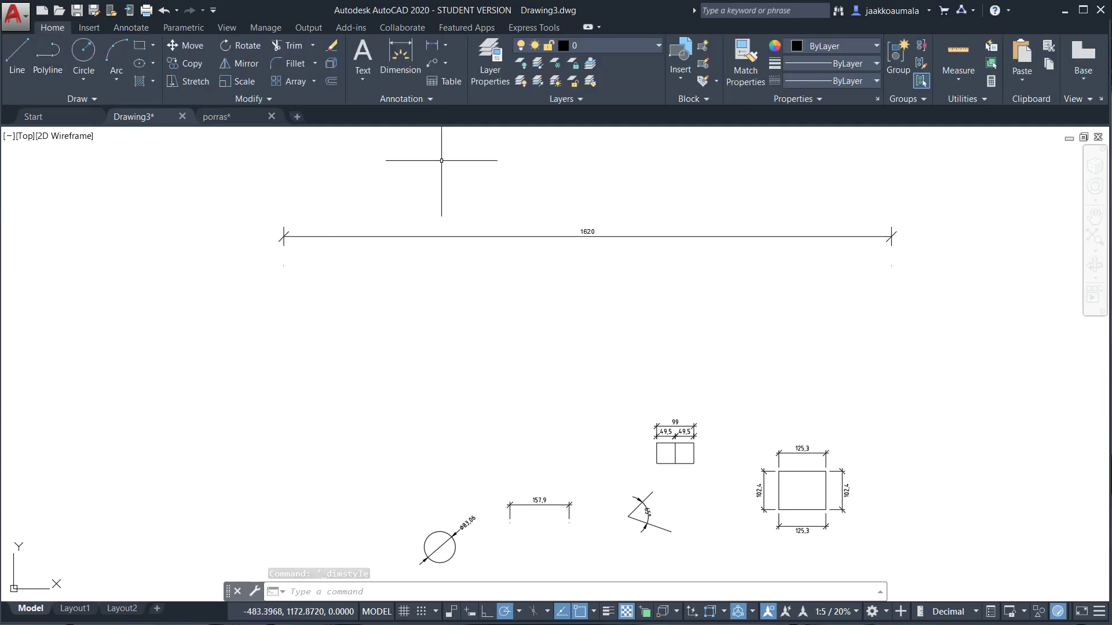
click(681, 74)
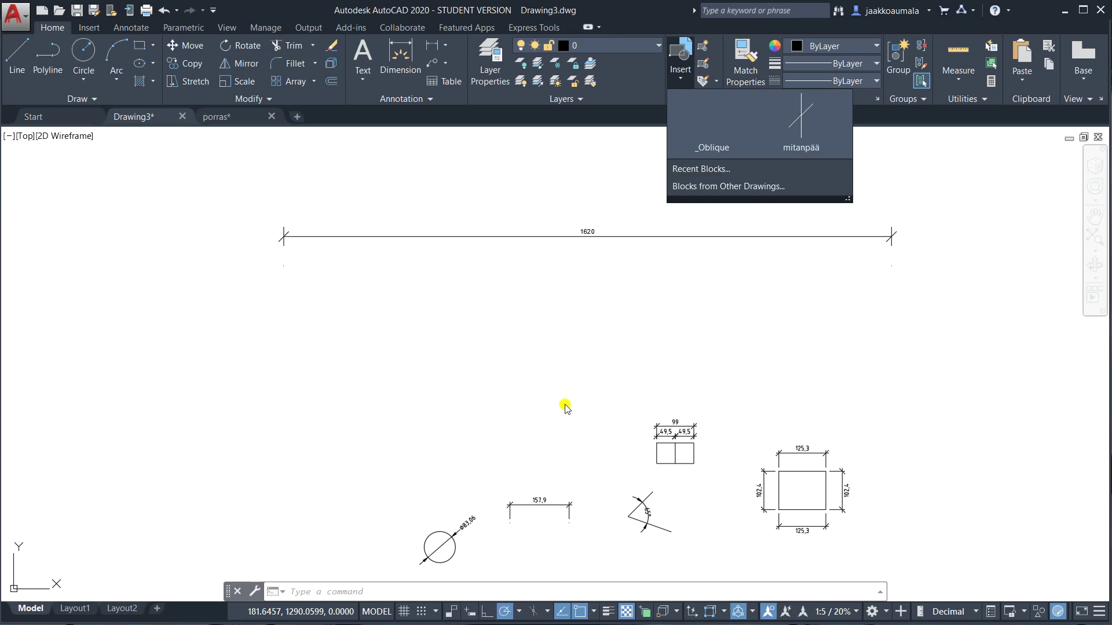
click(703, 454)
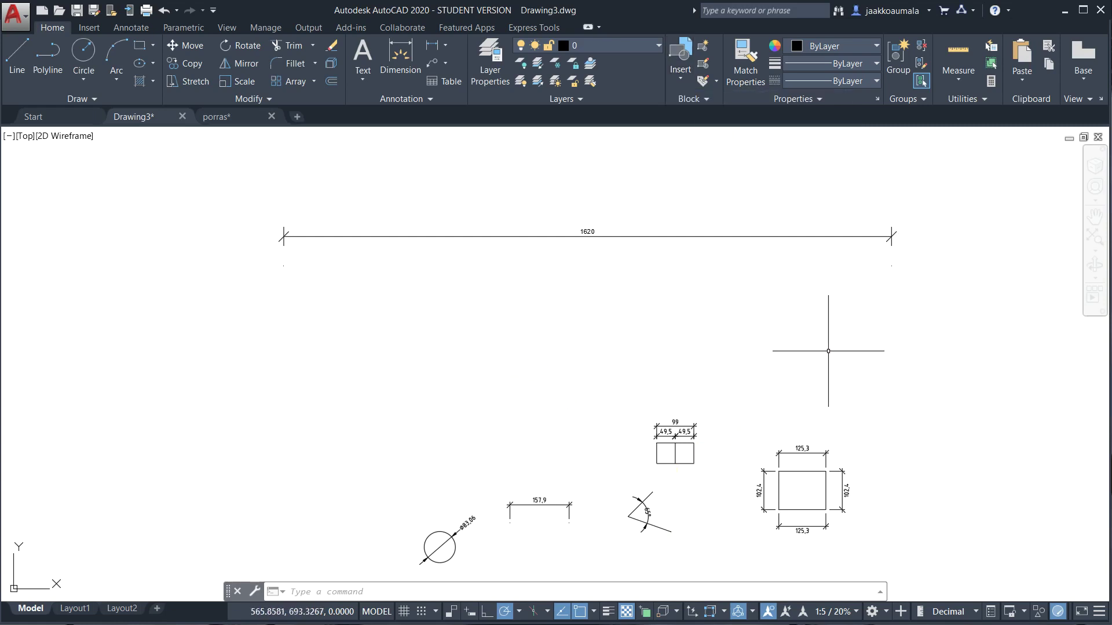